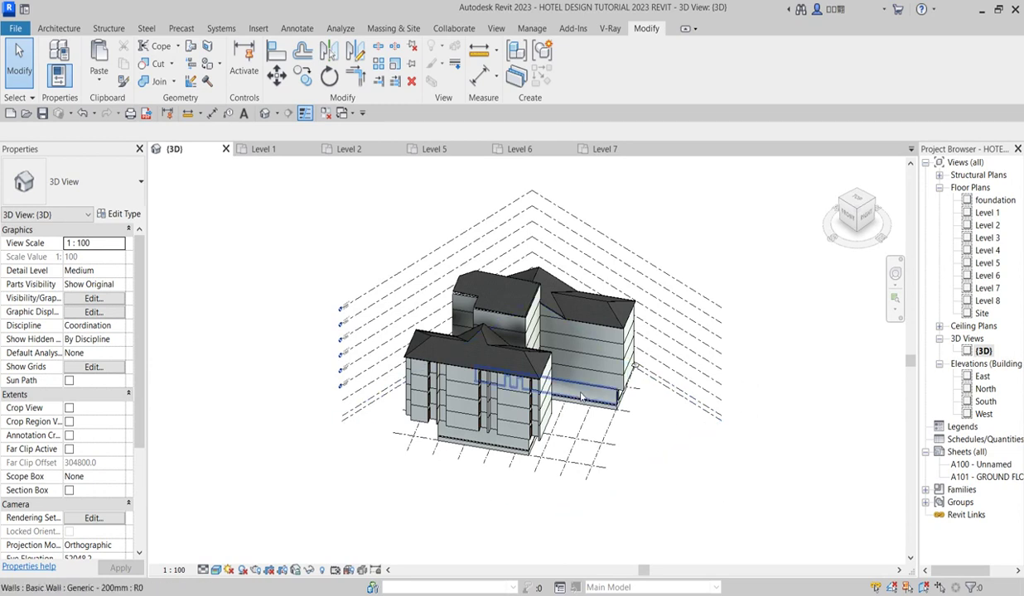
Zoom and orbit the 3D hotel model to see its front, then open the Level 1 plan
scroll(562, 454, up, 1)
scroll(563, 454, up, 1)
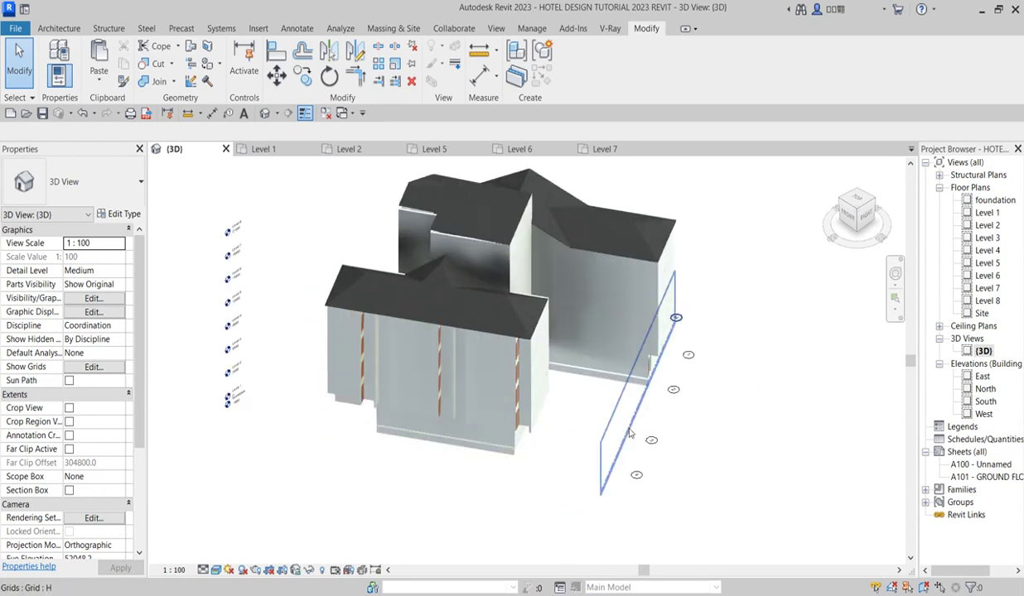
scroll(625, 404, down, 2)
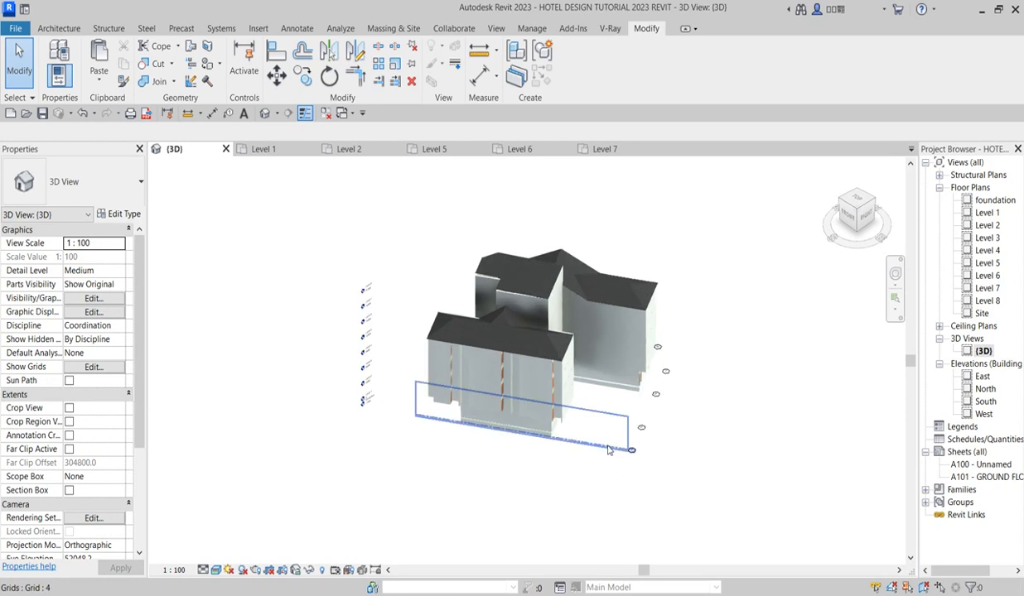
scroll(568, 439, up, 4)
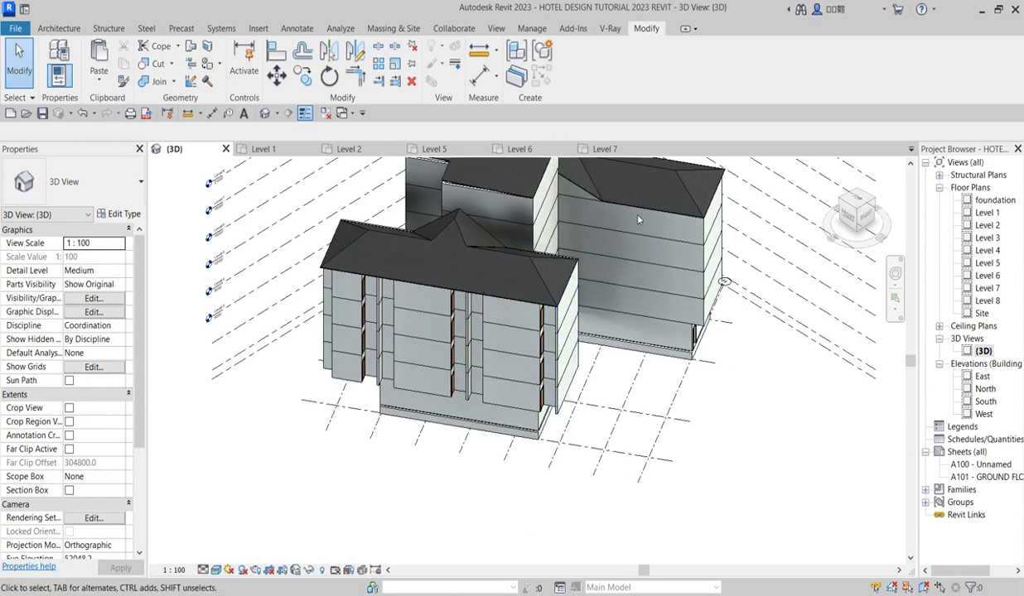
scroll(547, 326, down, 3)
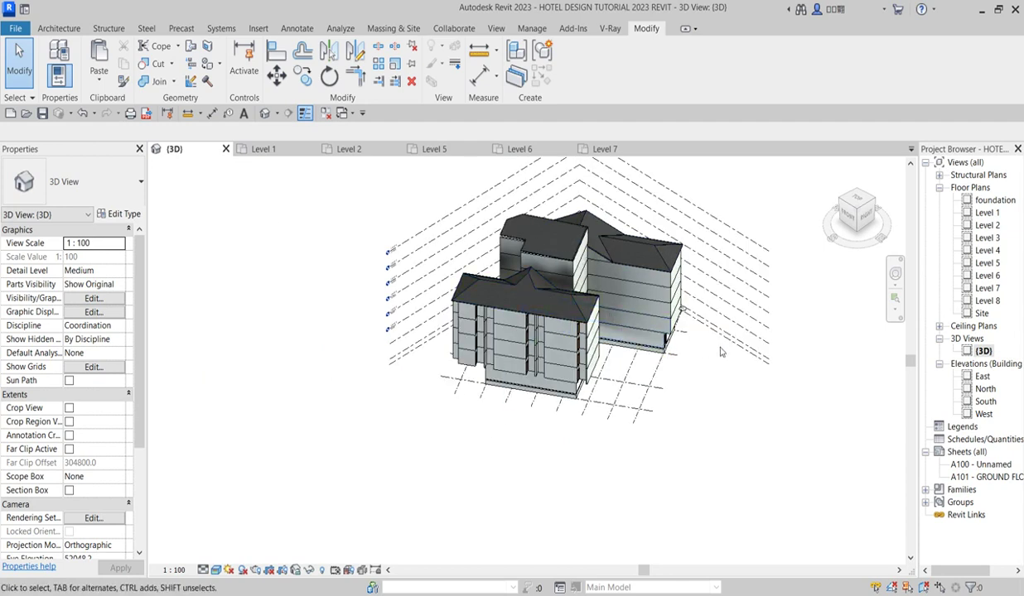
scroll(712, 354, up, 4)
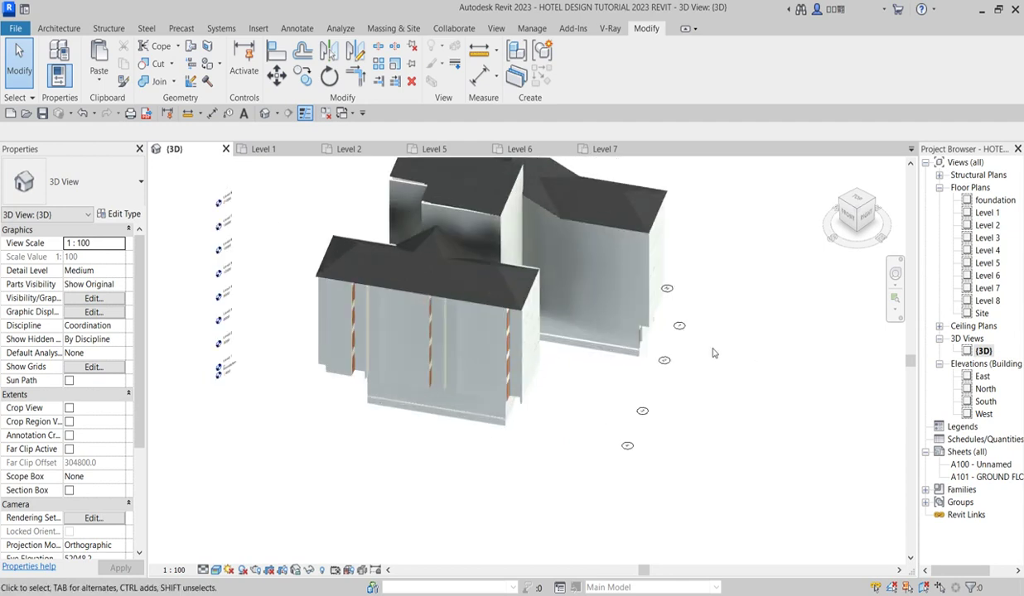
scroll(464, 423, down, 5)
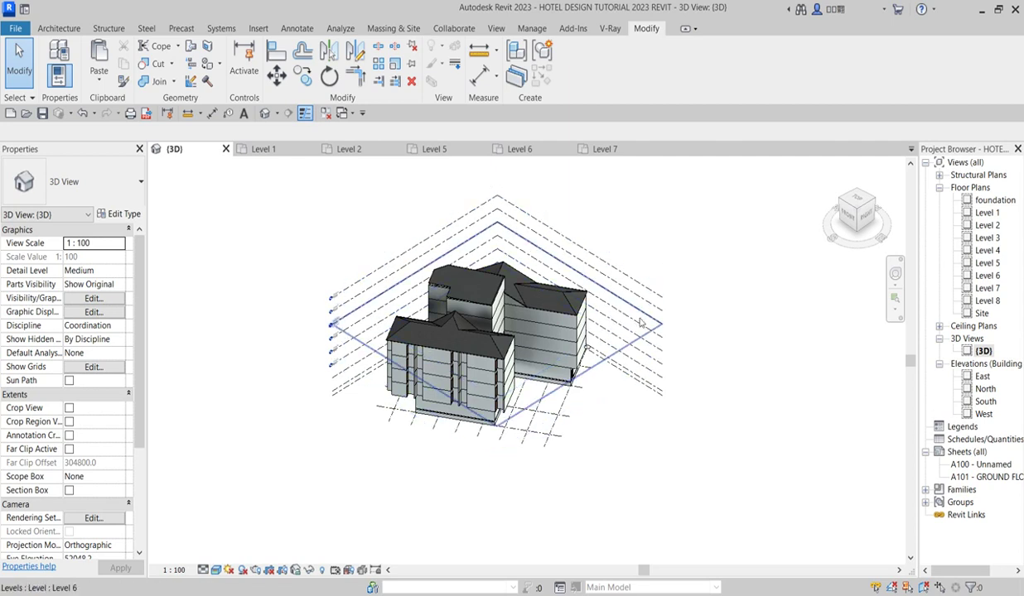
scroll(621, 306, up, 4)
scroll(645, 278, down, 5)
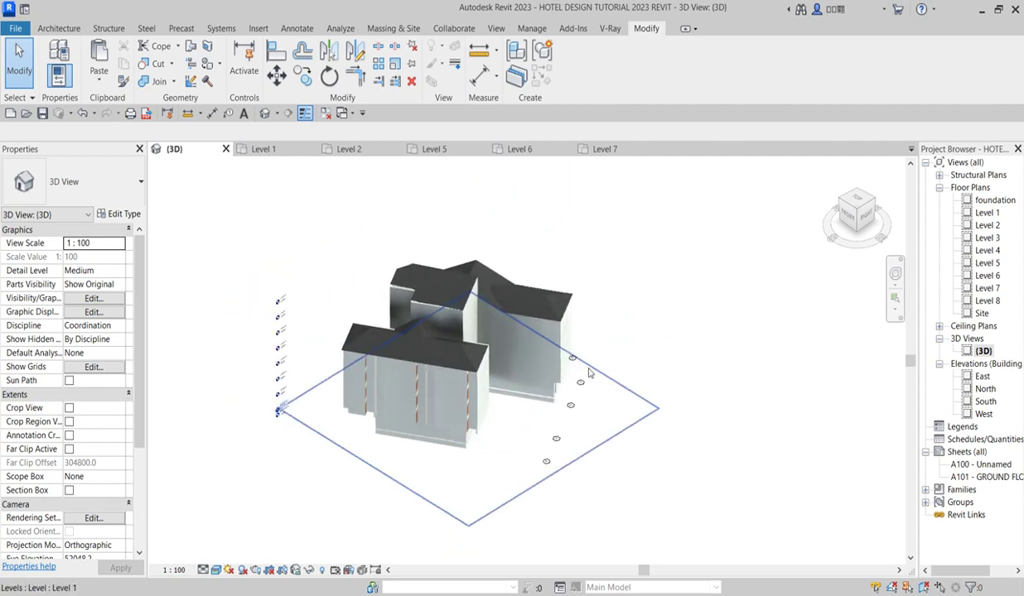
mouse_move(590, 290)
shift+middle_down()
mouse_move(530, 273)
mouse_move(314, 281)
shift+middle_up()
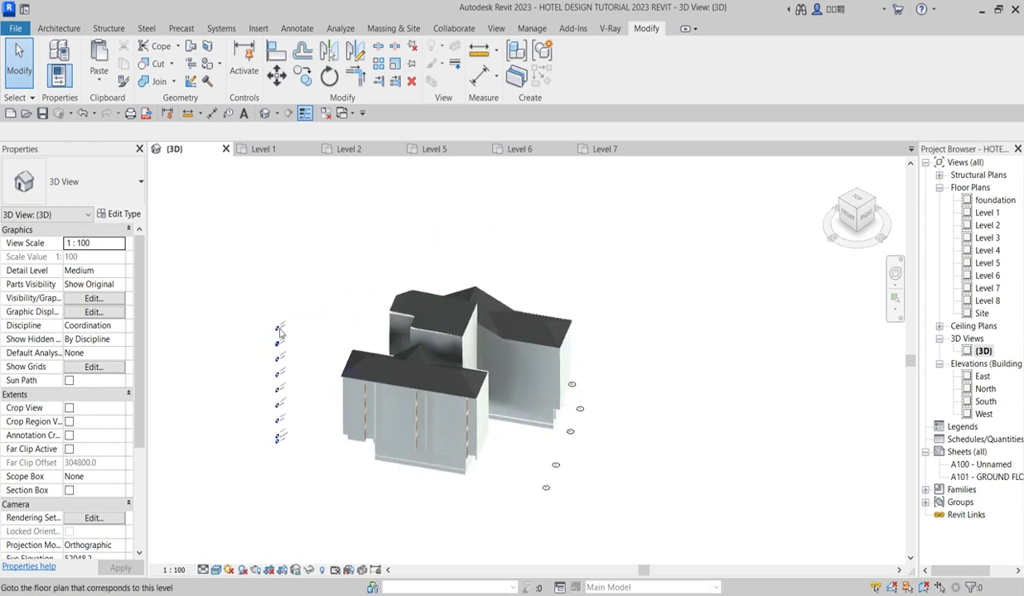
double_click(987, 213)
Start an architectural floor sketch on Level 1 and check the Generic 150mm type settings
scroll(234, 257, down, 1)
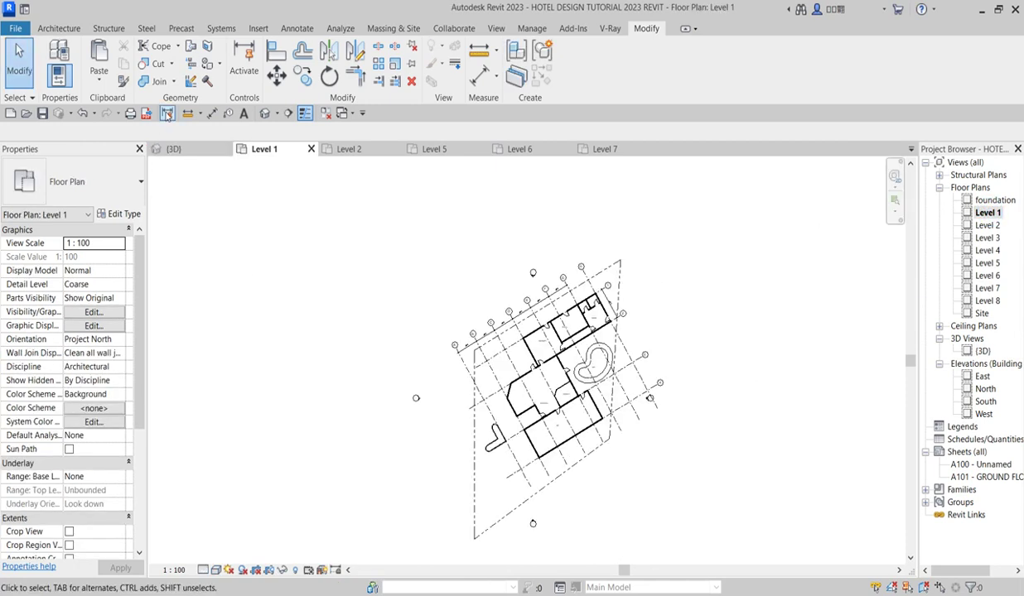
click(46, 31)
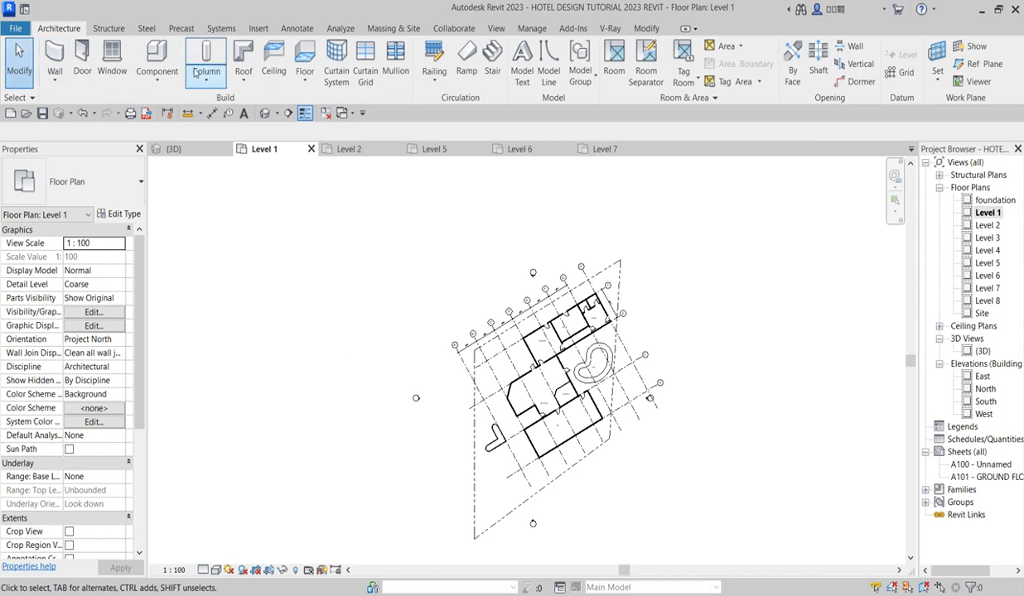
click(304, 81)
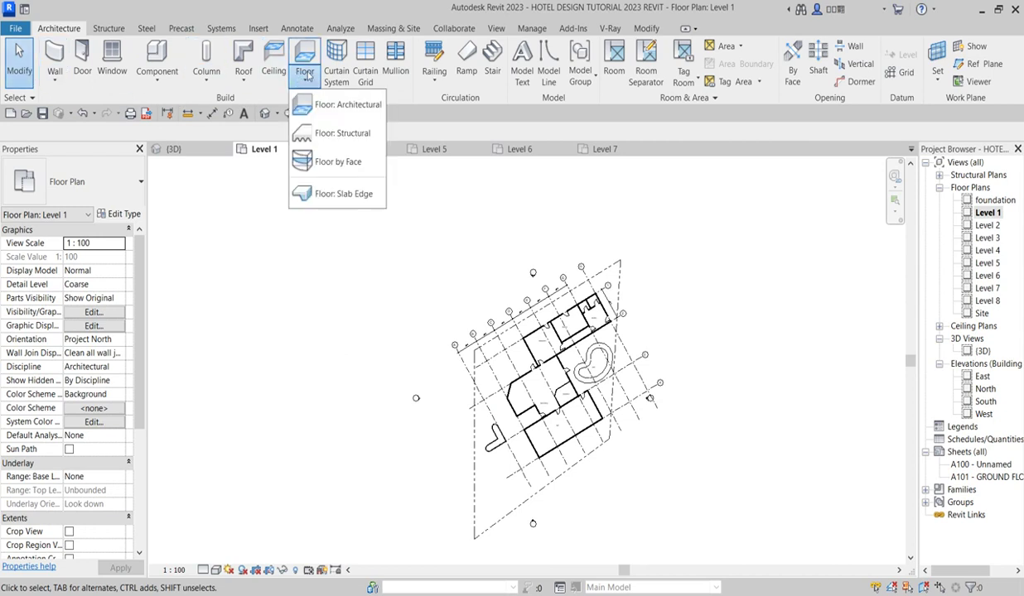
click(323, 104)
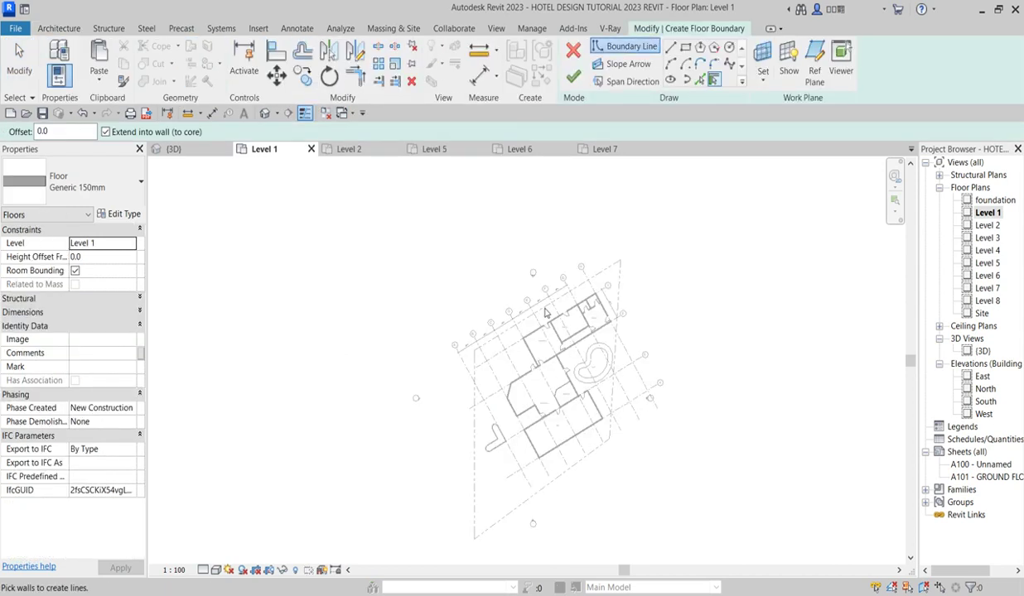
scroll(626, 346, up, 2)
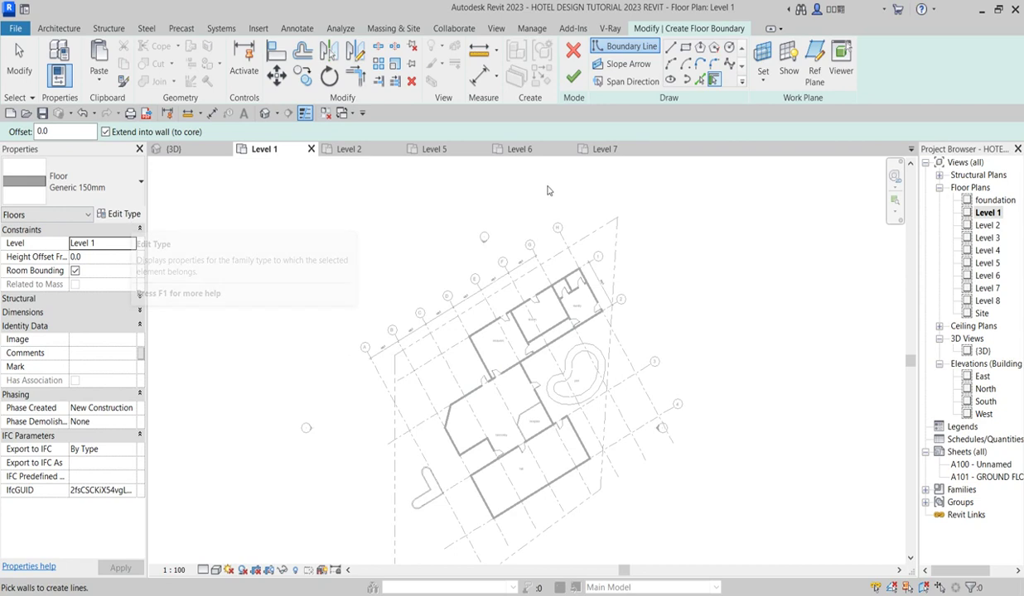
click(128, 215)
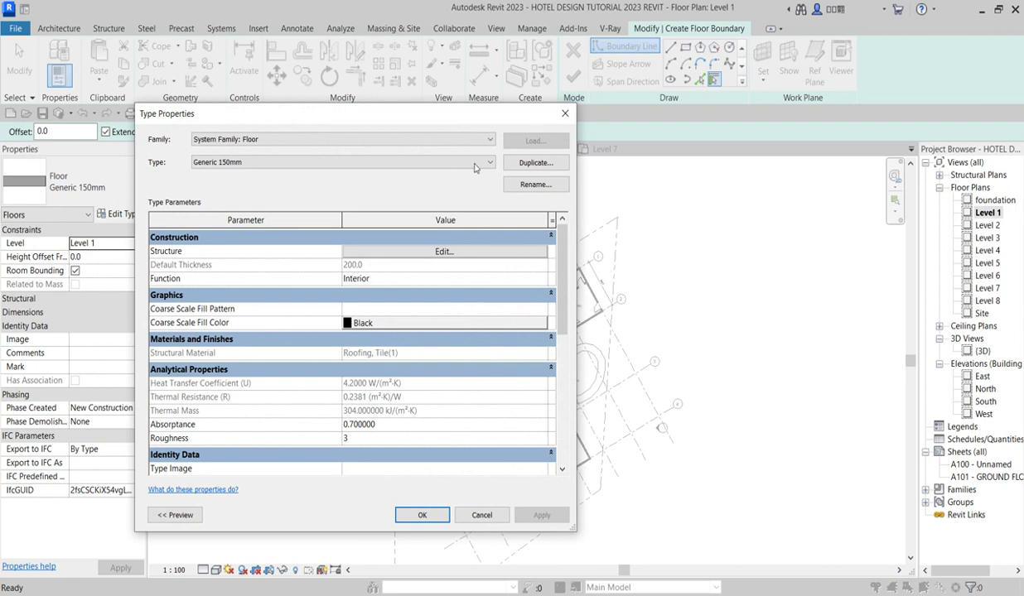
click(563, 120)
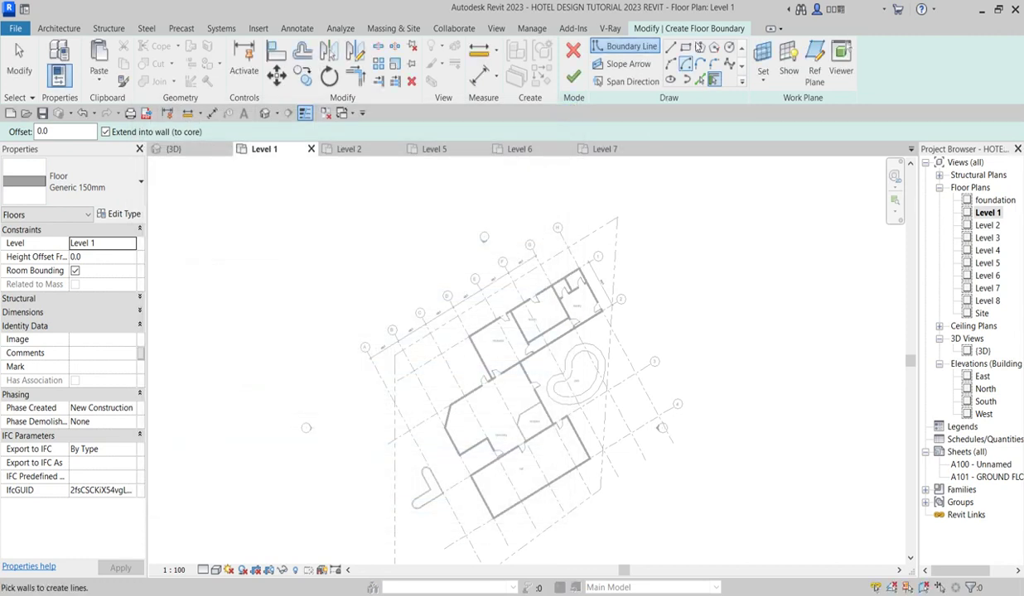
Pick the kitchen top, laundry right, bottom, restaurant left and lobby walls as floor boundary
click(702, 79)
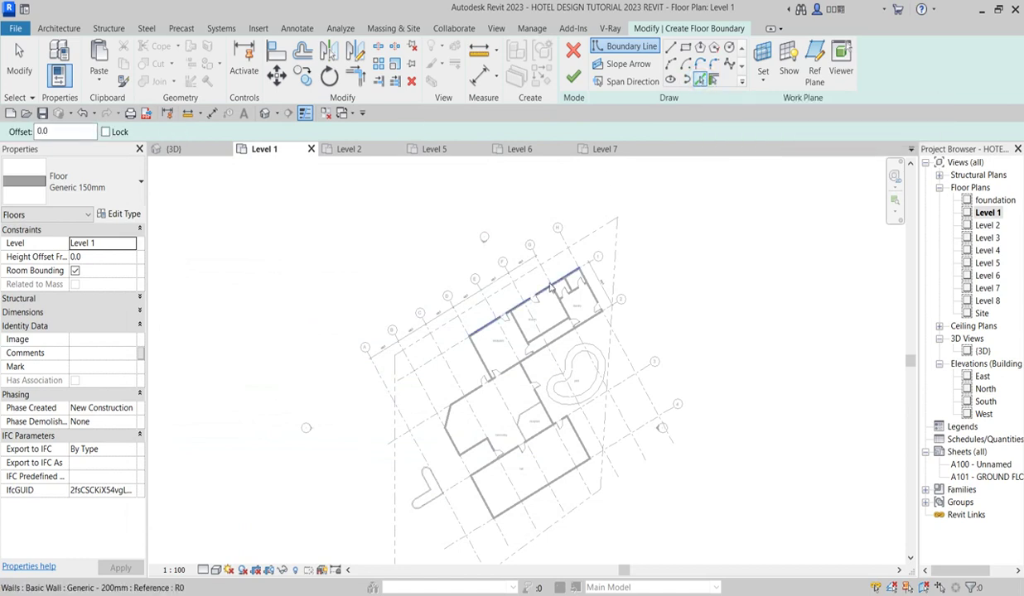
scroll(551, 285, up, 5)
click(546, 297)
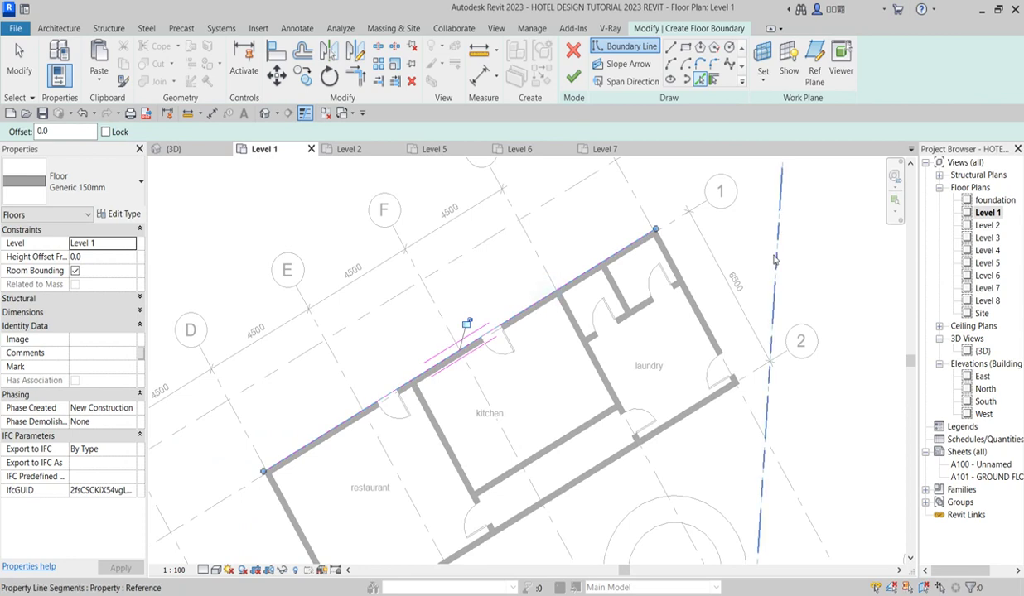
click(677, 271)
click(685, 408)
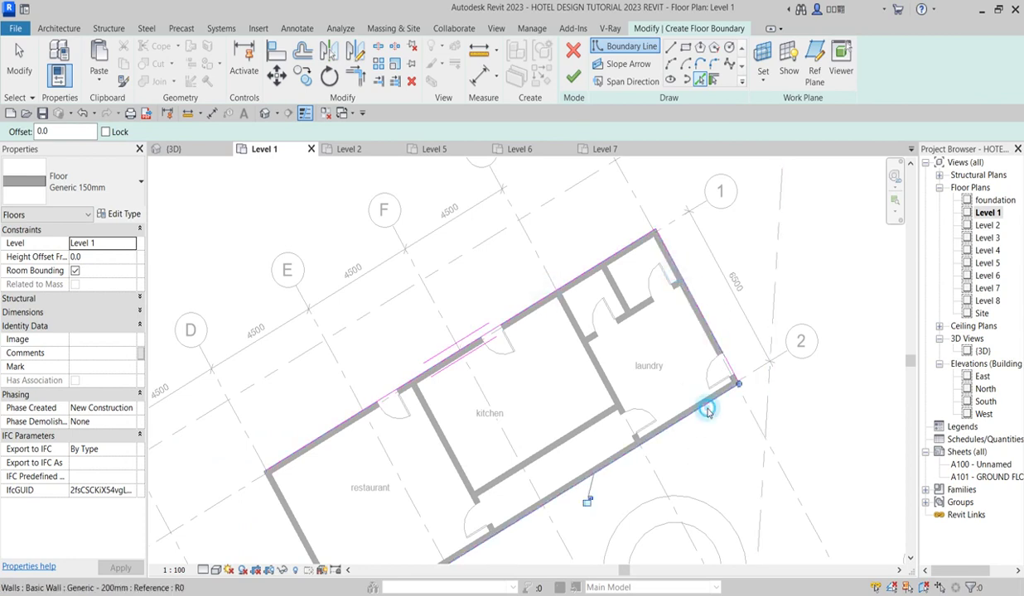
scroll(684, 397, down, 2)
click(443, 412)
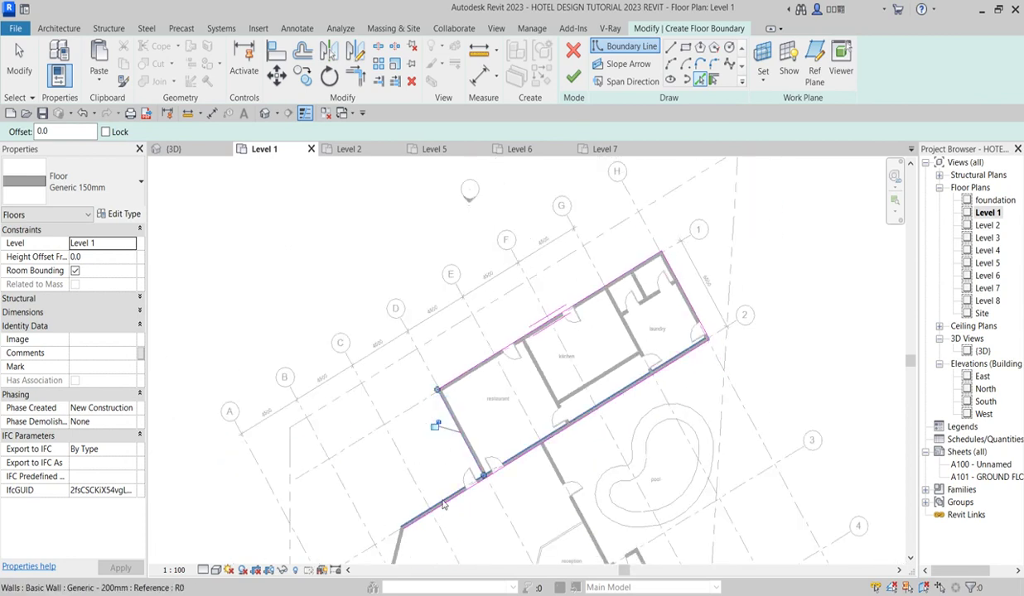
scroll(449, 501, up, 5)
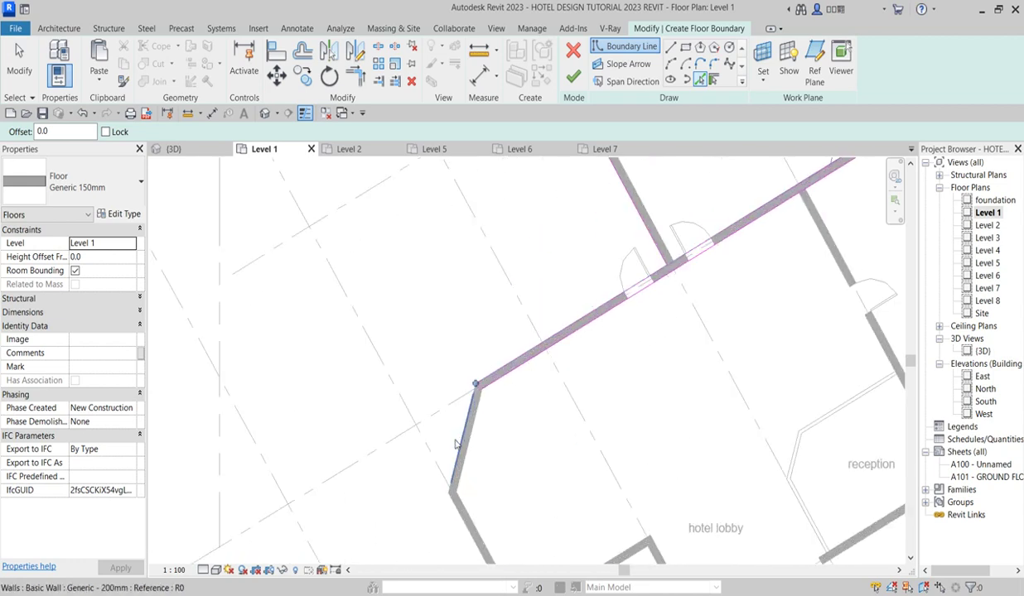
click(450, 514)
Add boundary lines along the hall's left, bottom and right walls and the reception wall
scroll(399, 268, down, 2)
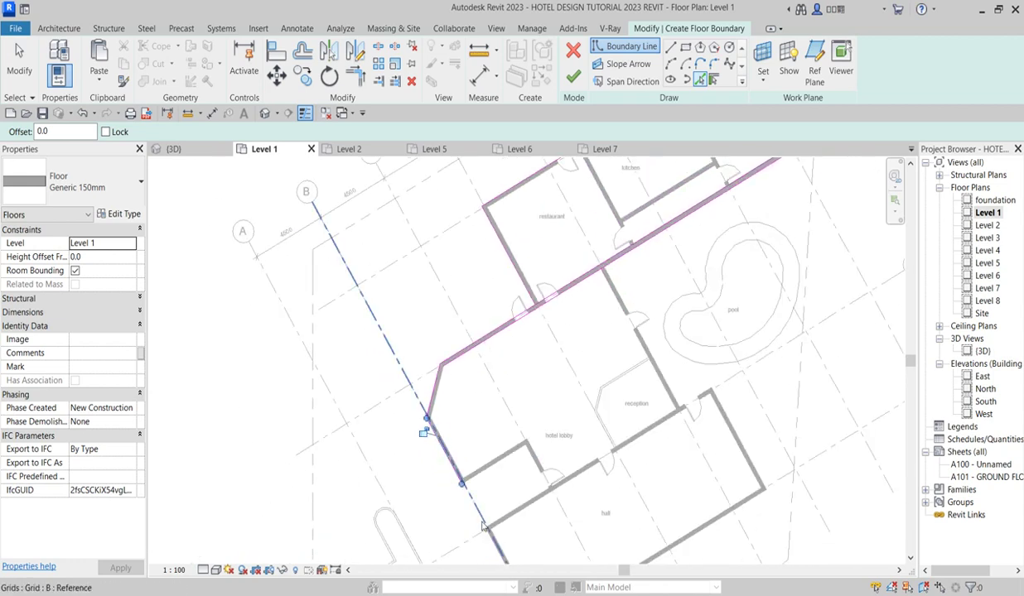
scroll(398, 268, down, 2)
scroll(466, 414, up, 1)
click(466, 414)
click(570, 404)
click(699, 282)
scroll(716, 270, down, 2)
scroll(656, 225, up, 4)
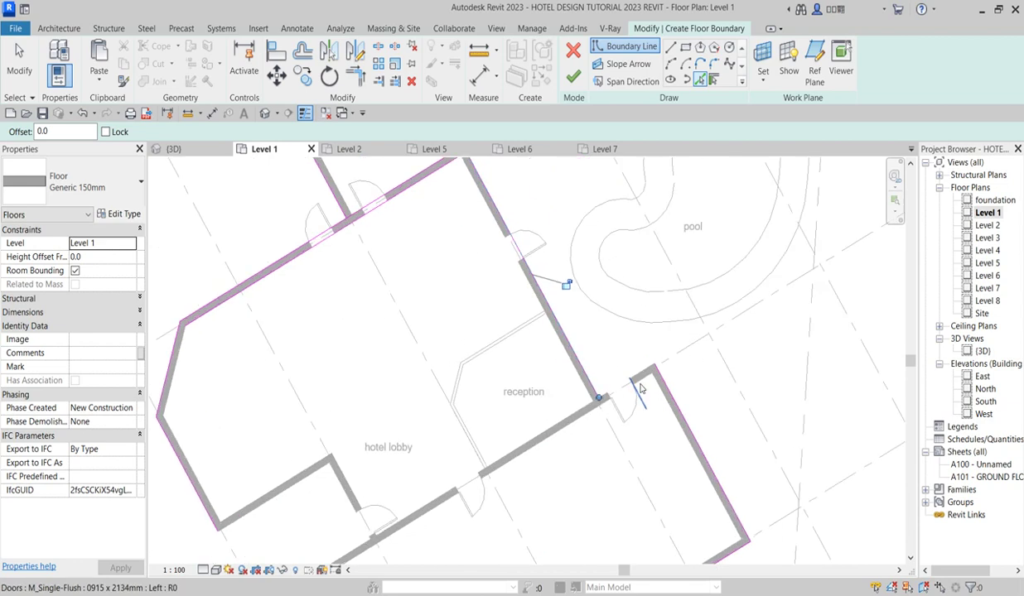
scroll(640, 389, up, 2)
click(643, 370)
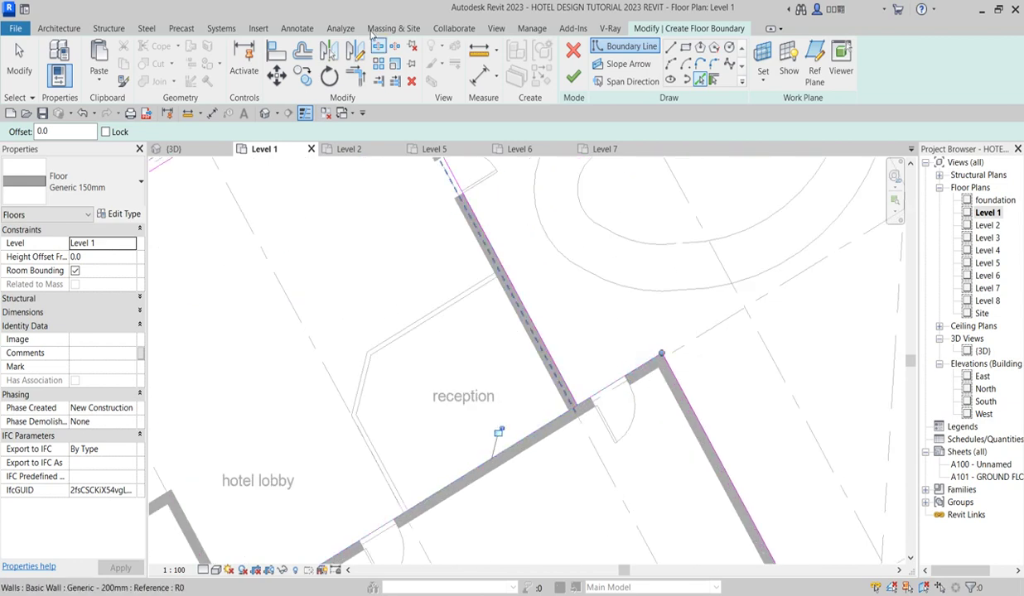
Join two pairs of boundary lines into closed corners with Trim/Extend to Corner
click(354, 74)
click(642, 371)
click(571, 384)
scroll(609, 314, down, 3)
scroll(518, 186, up, 2)
click(507, 214)
click(511, 176)
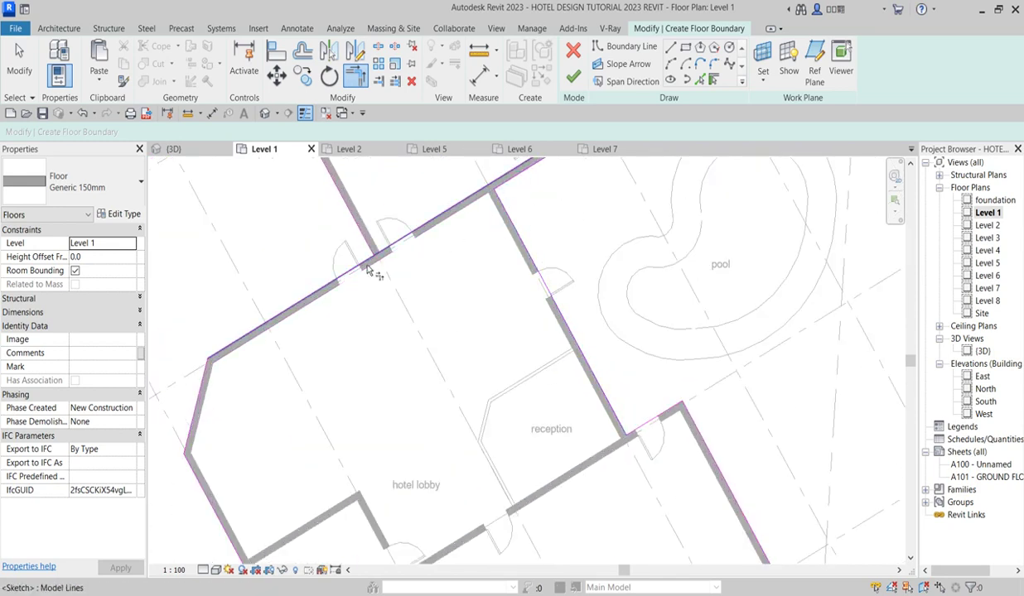
Finish the sketch to create the Generic 150mm floor on Level 1
middle_drag(356, 264, 397, 87)
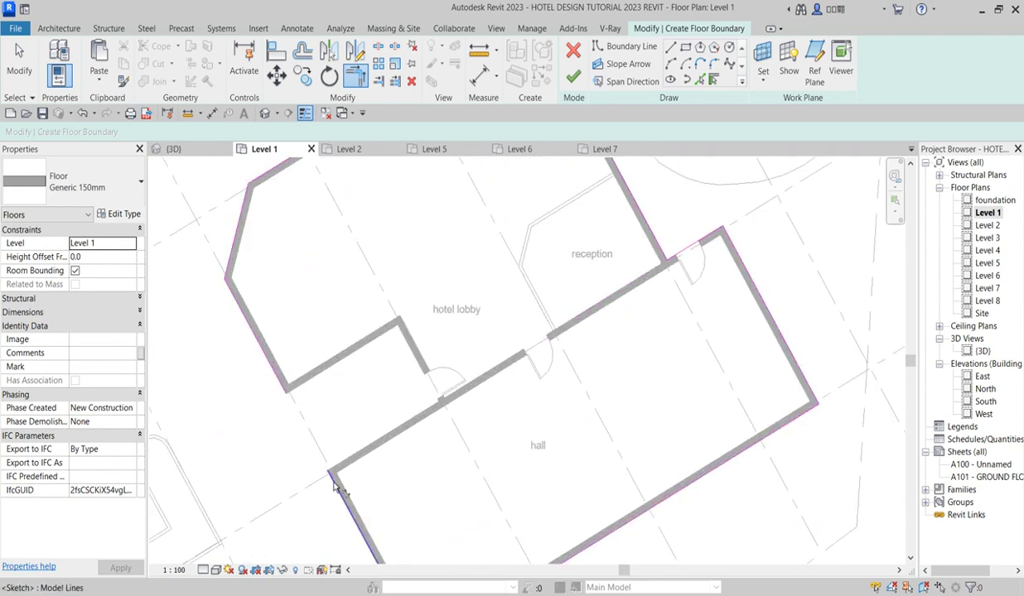
scroll(270, 365, up, 2)
scroll(622, 446, down, 4)
scroll(622, 446, up, 2)
scroll(632, 474, down, 4)
scroll(654, 327, up, 4)
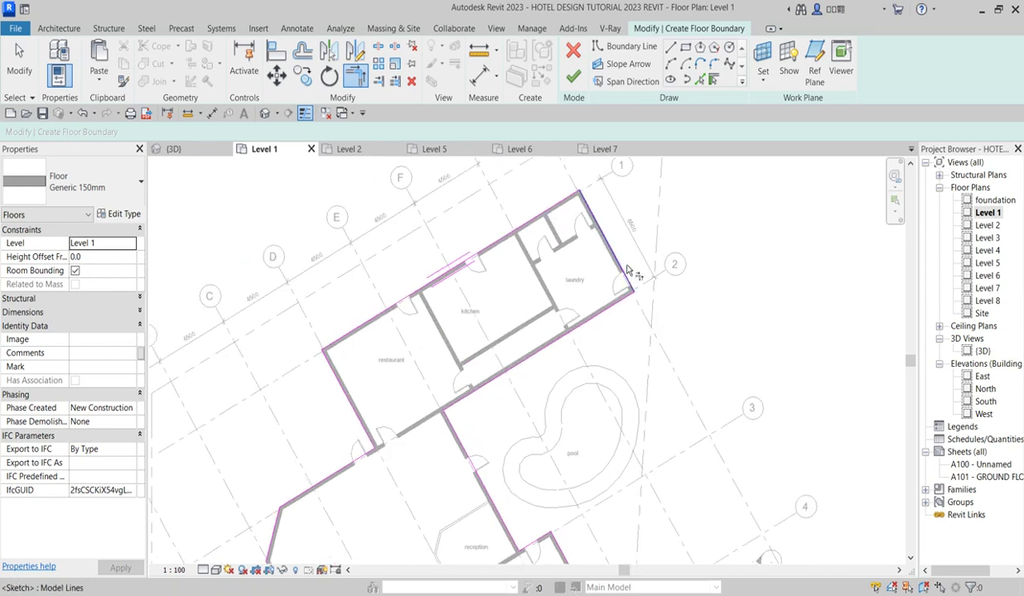
scroll(660, 331, down, 4)
scroll(445, 296, up, 2)
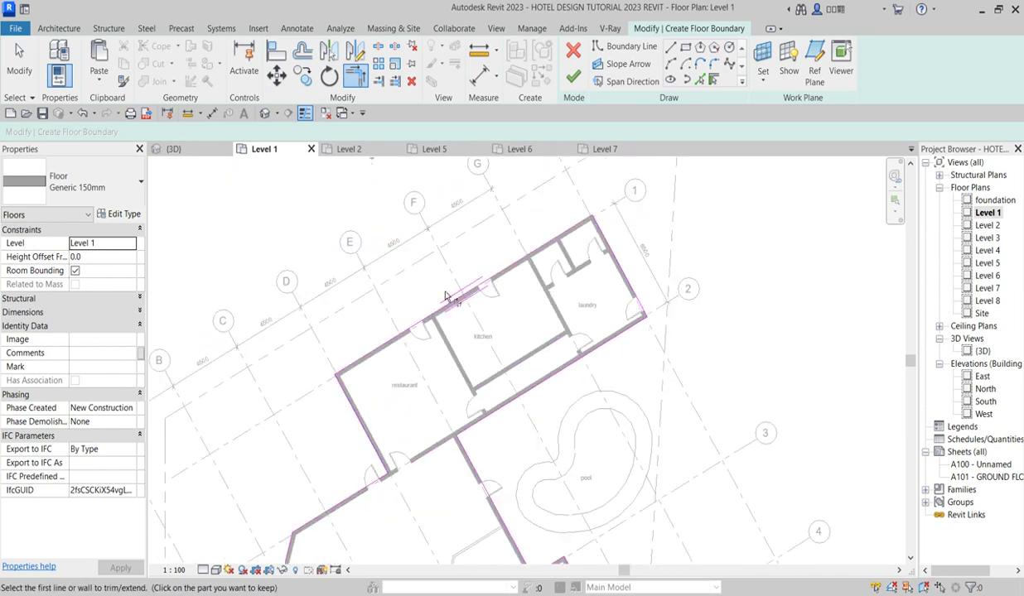
click(573, 78)
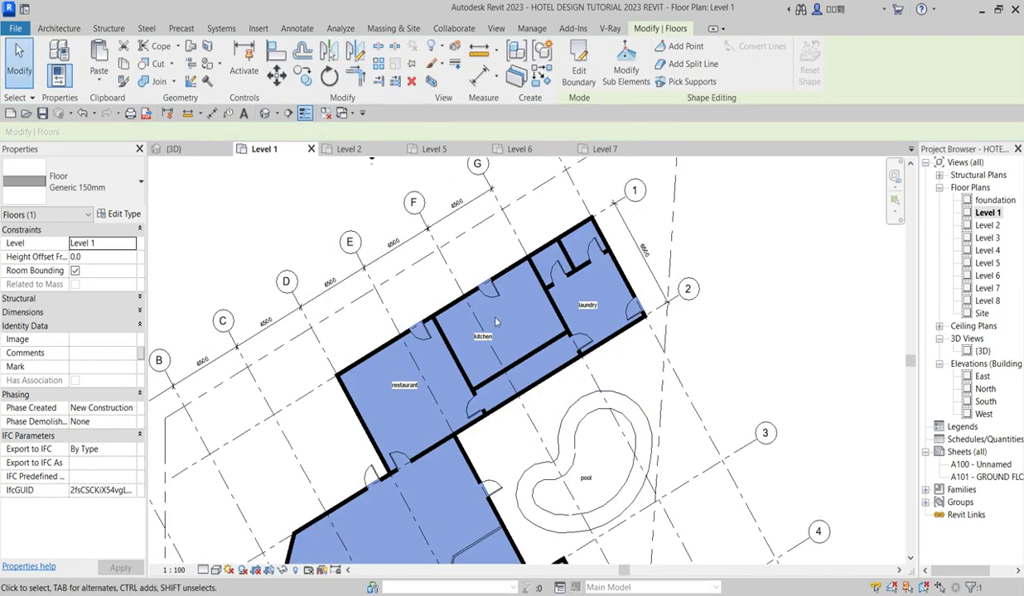
In the 3D view, select the Level 1 floor slab by its edge, then return to Level 1
scroll(477, 306, down, 4)
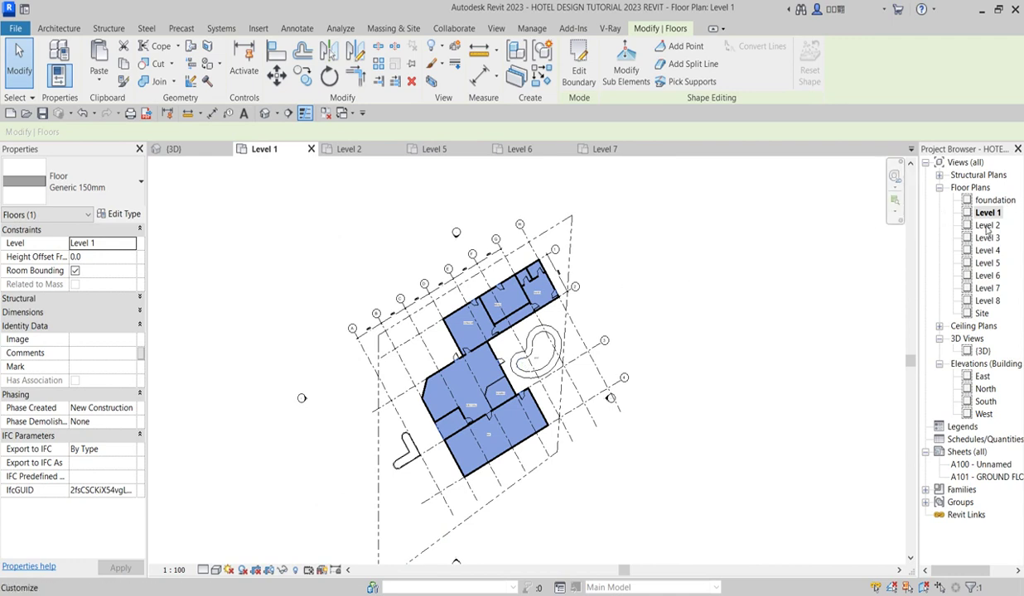
double_click(982, 352)
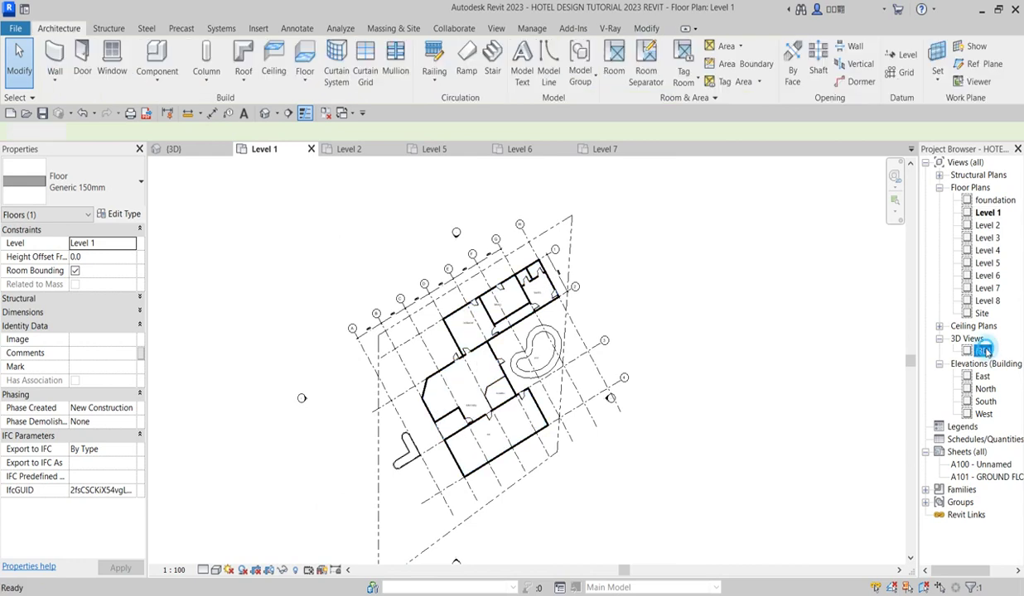
click(470, 478)
scroll(469, 480, up, 6)
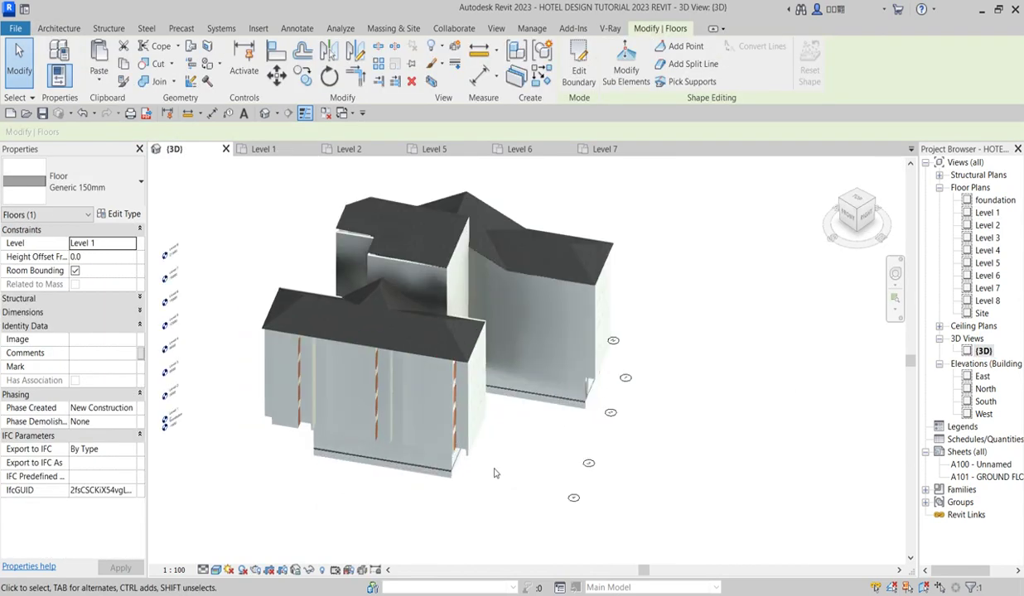
scroll(469, 480, up, 3)
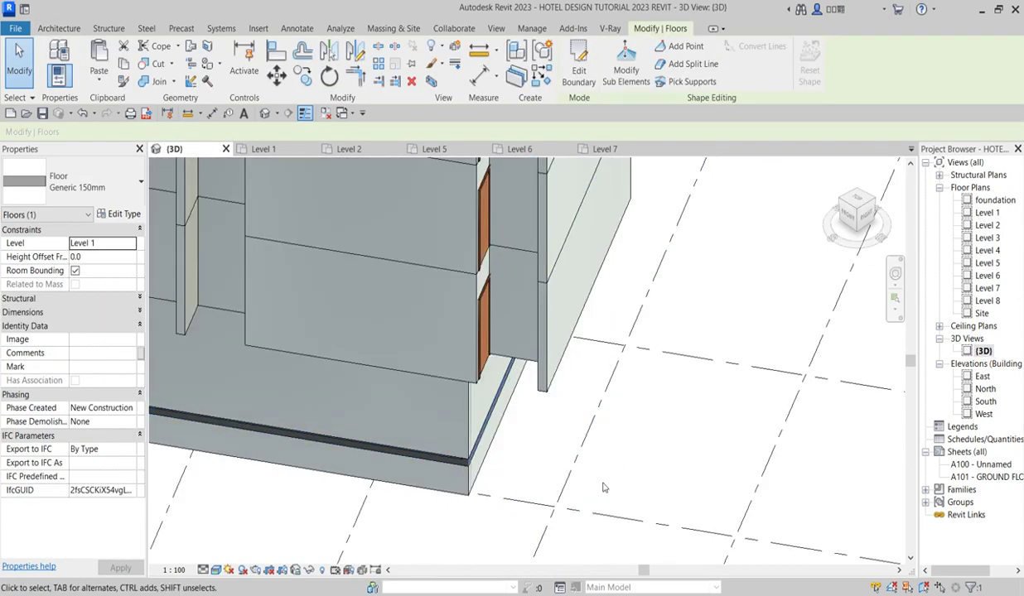
key(Escape)
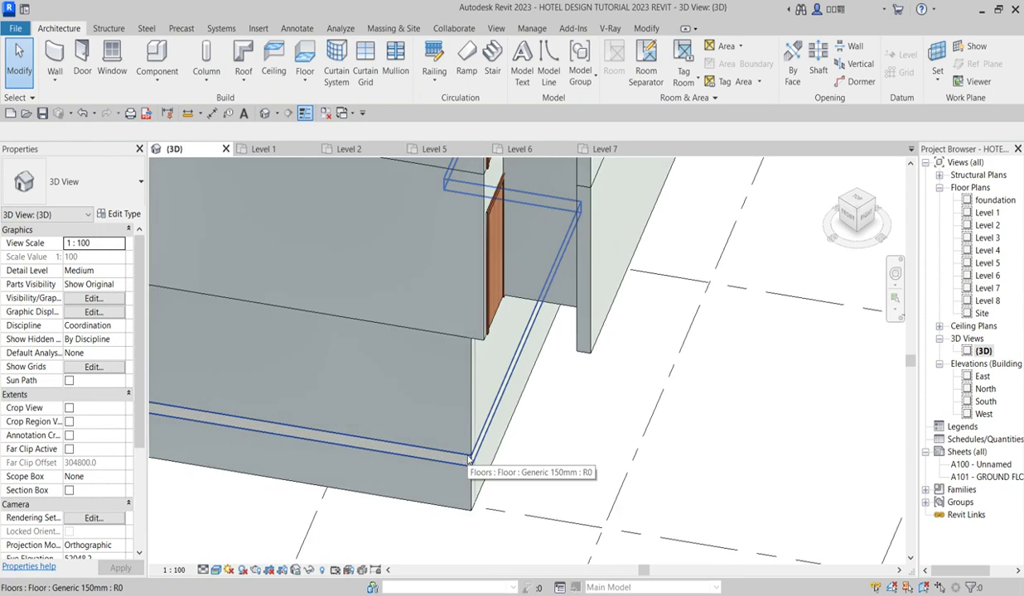
click(470, 458)
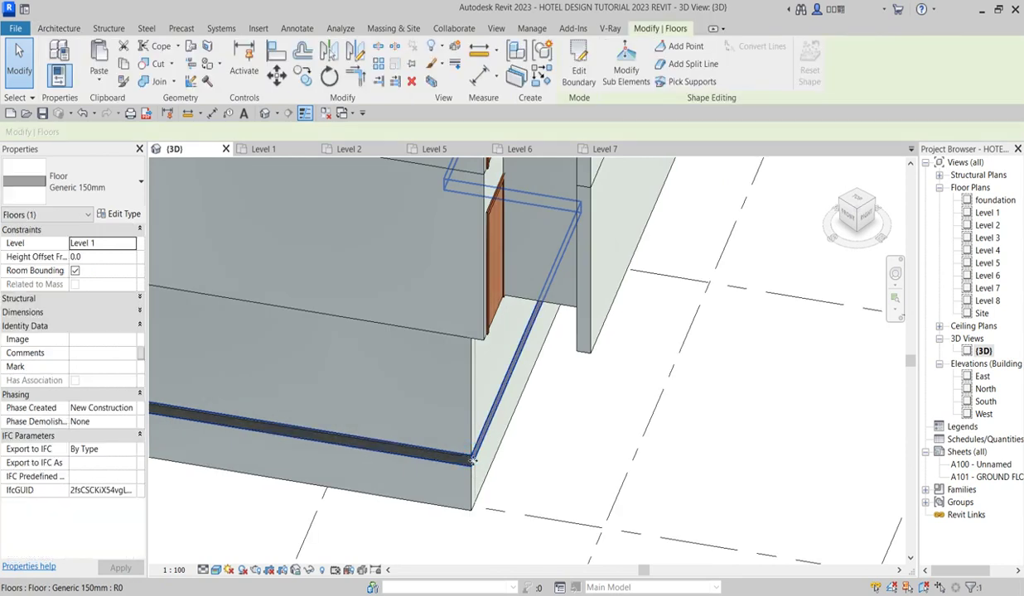
scroll(615, 459, down, 3)
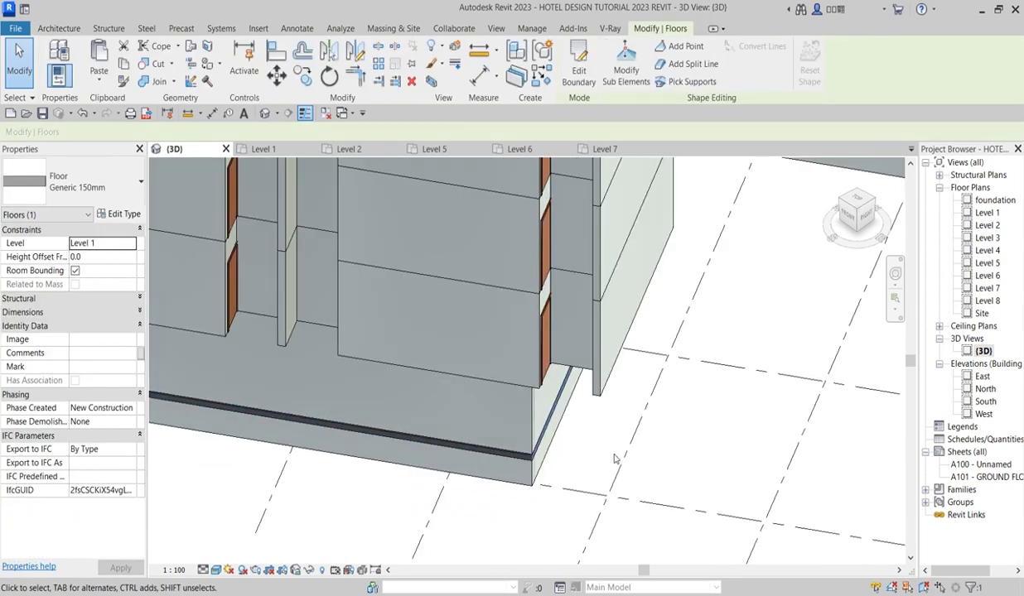
double_click(989, 214)
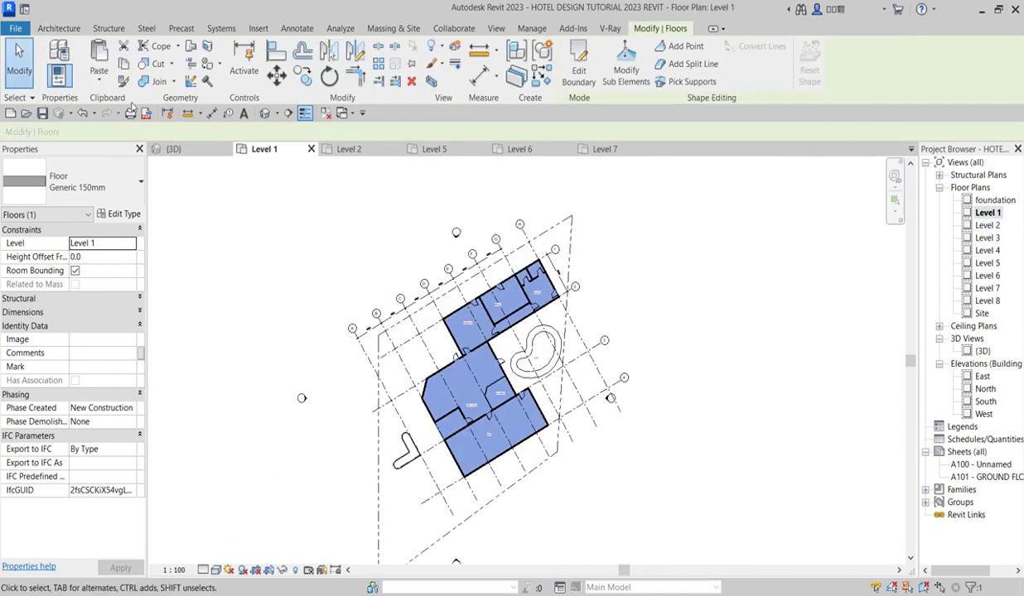
Copy the floor slab and paste it aligned to Level 2
click(122, 64)
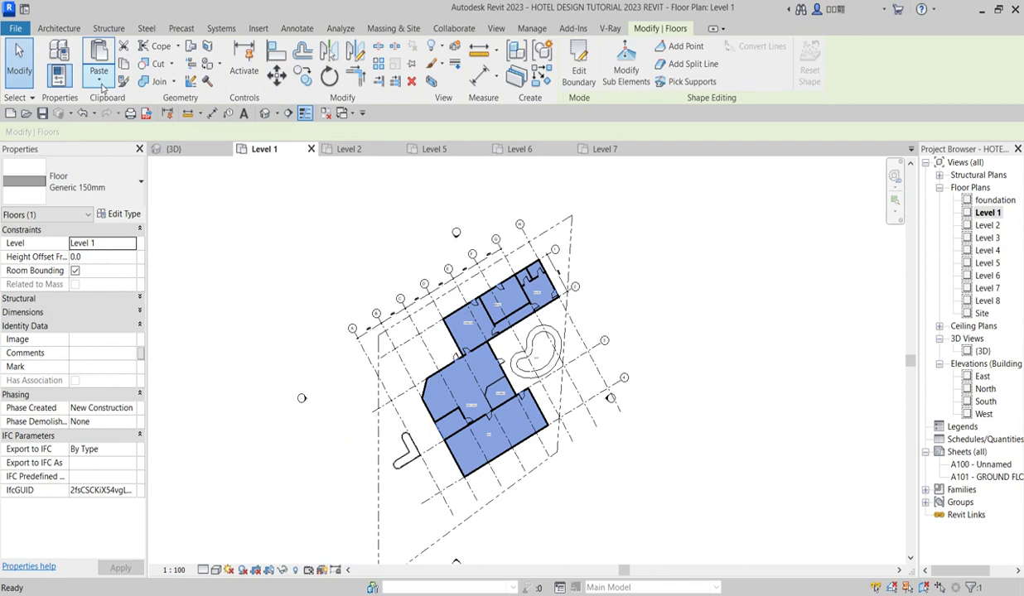
click(101, 79)
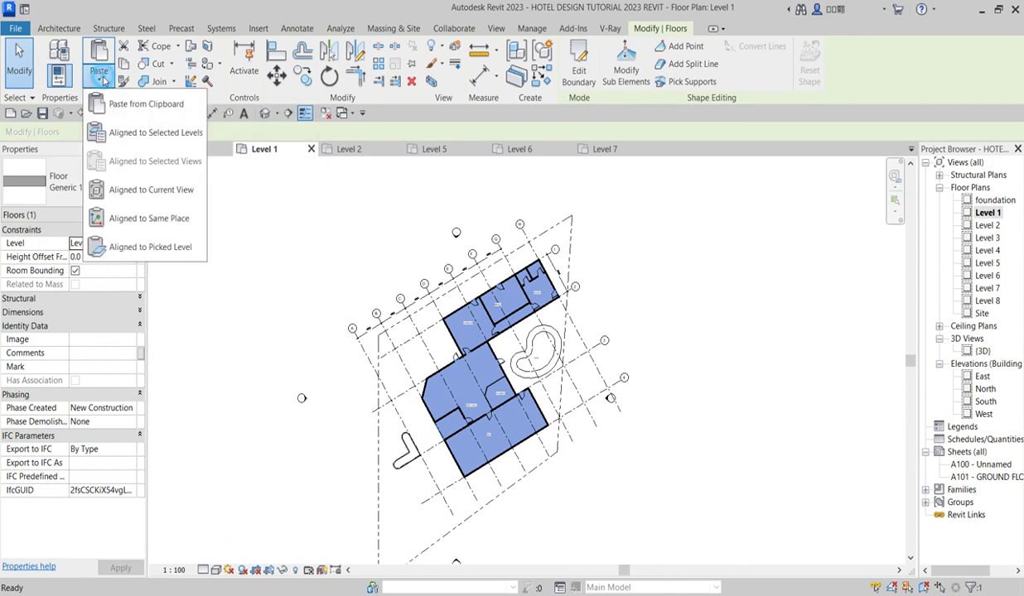
click(161, 132)
click(455, 230)
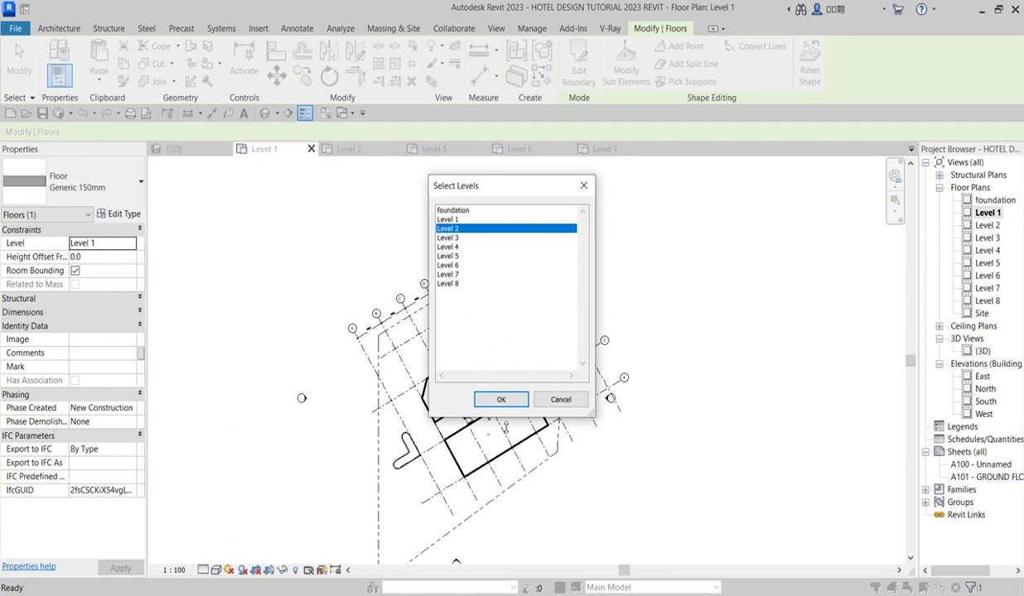
click(502, 400)
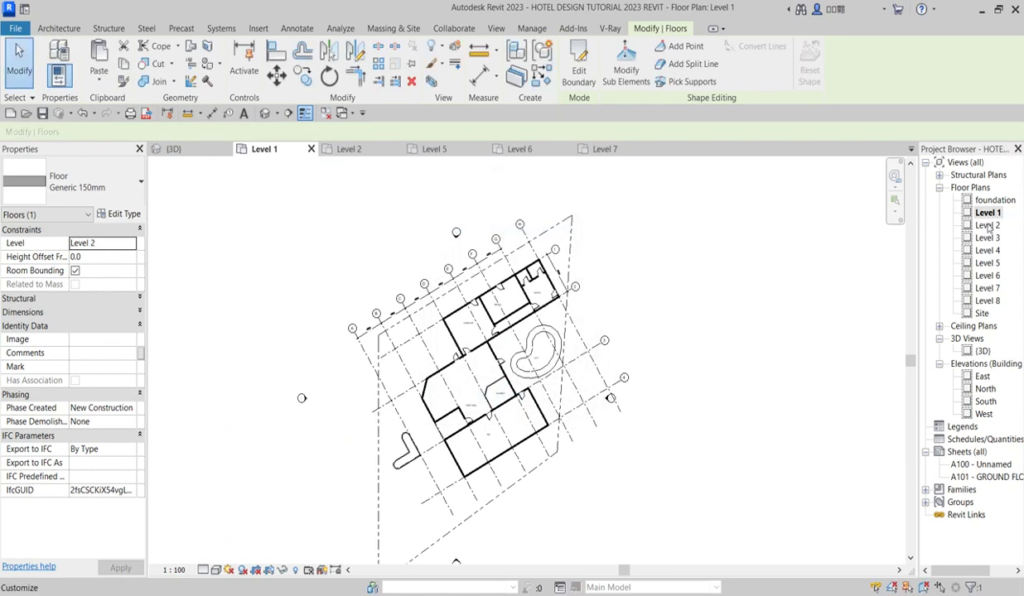
Open the Level 2 floor plan to view the pasted floor
double_click(987, 225)
scroll(623, 253, up, 3)
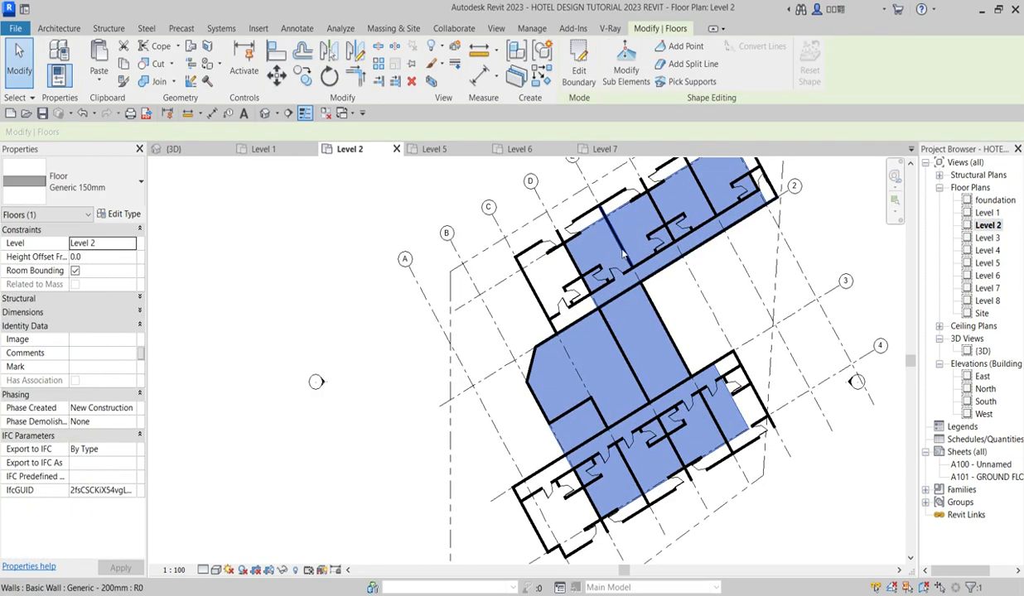
scroll(617, 291, down, 2)
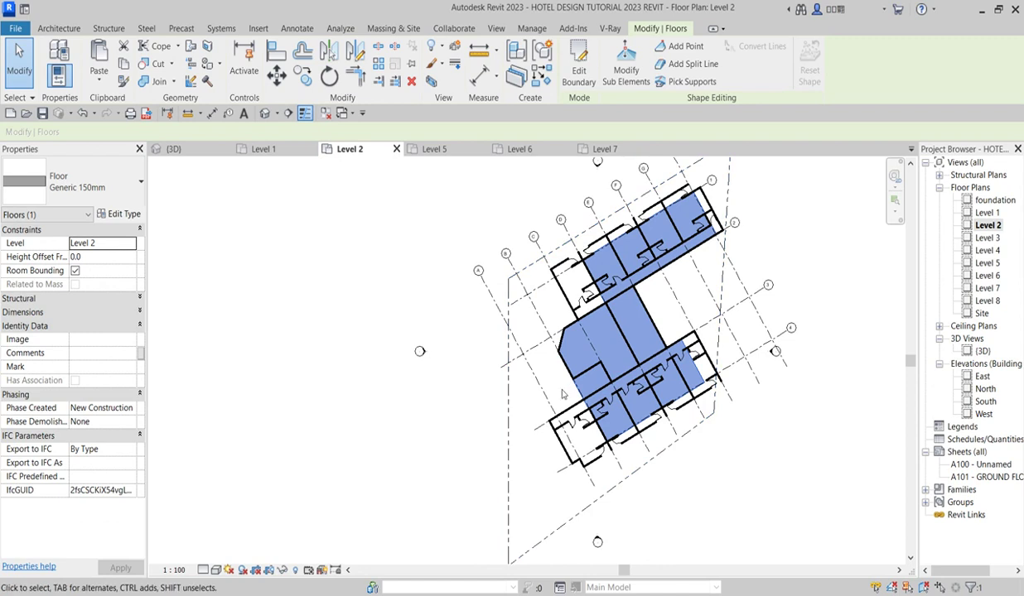
Edit the pasted floor's boundary and align its sketch line to the left wall
click(580, 79)
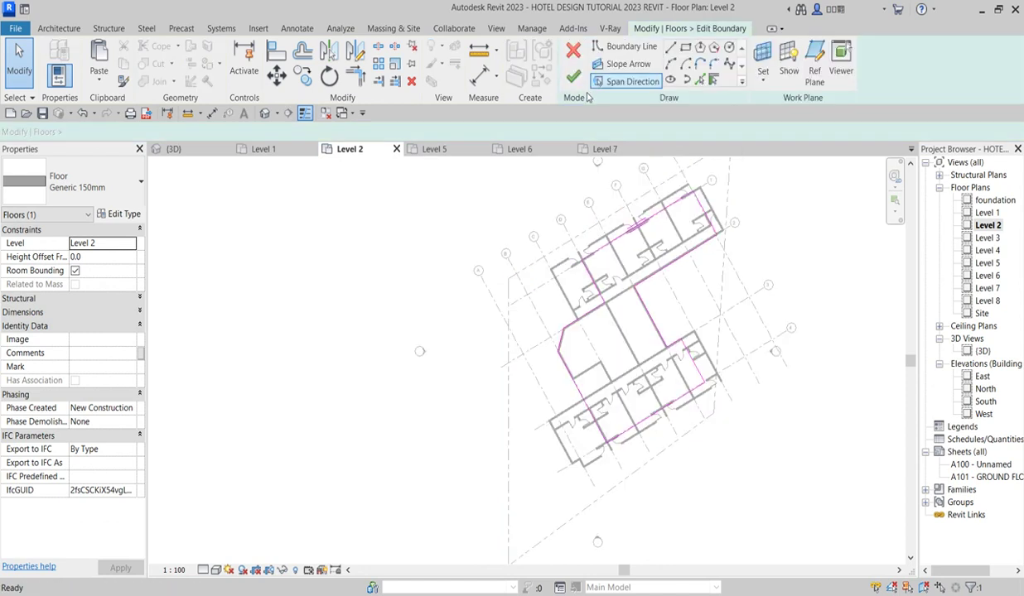
click(276, 51)
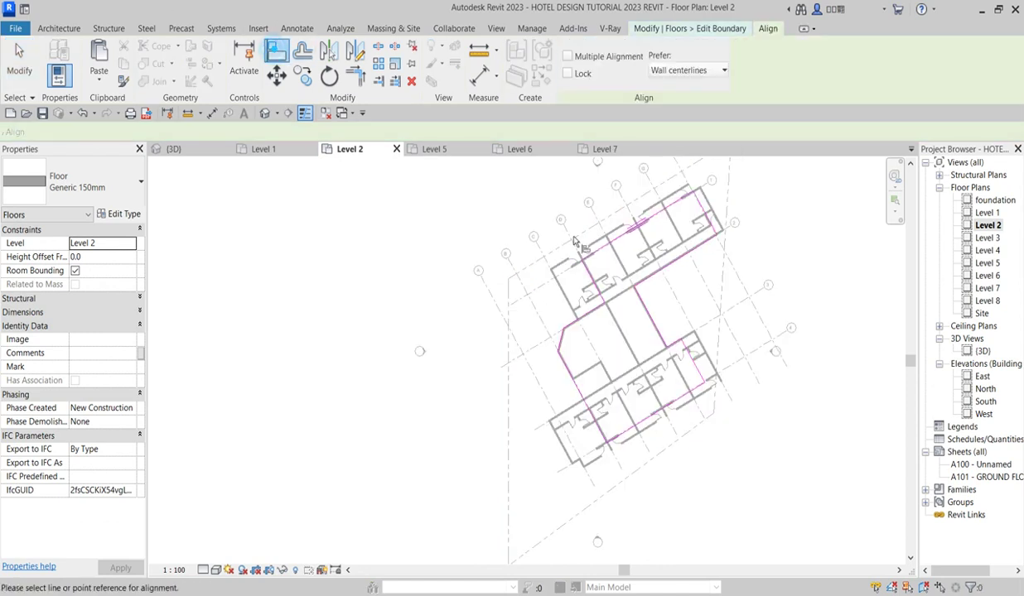
scroll(602, 243, up, 5)
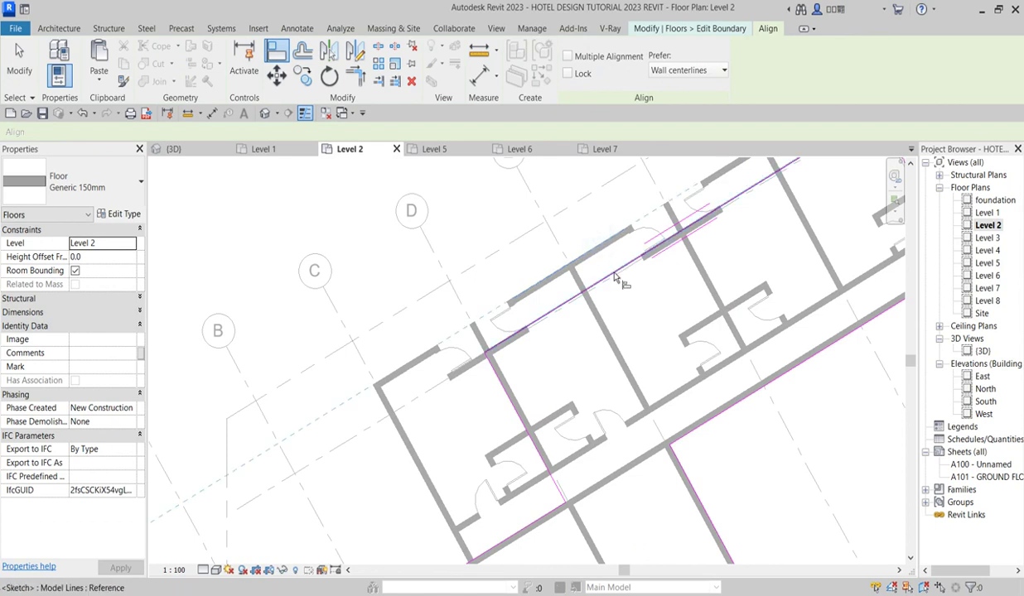
scroll(602, 243, down, 2)
middle_drag(436, 437, 489, 373)
click(489, 373)
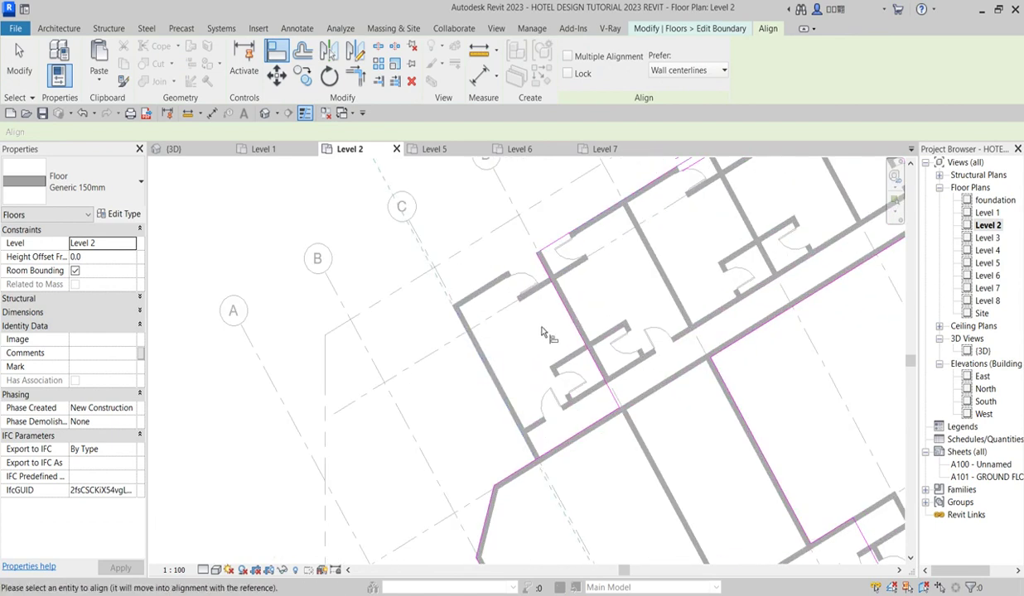
click(573, 329)
scroll(573, 329, down, 4)
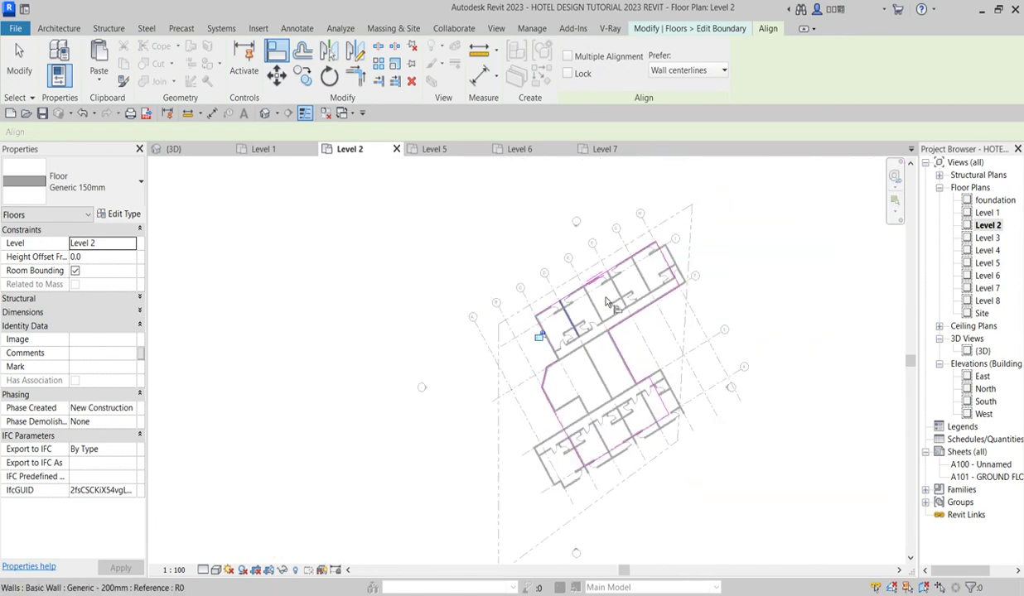
scroll(710, 264, up, 2)
Align the right and lower boundary sketch lines to the outer walls
click(596, 264)
scroll(591, 226, down, 4)
scroll(590, 476, up, 4)
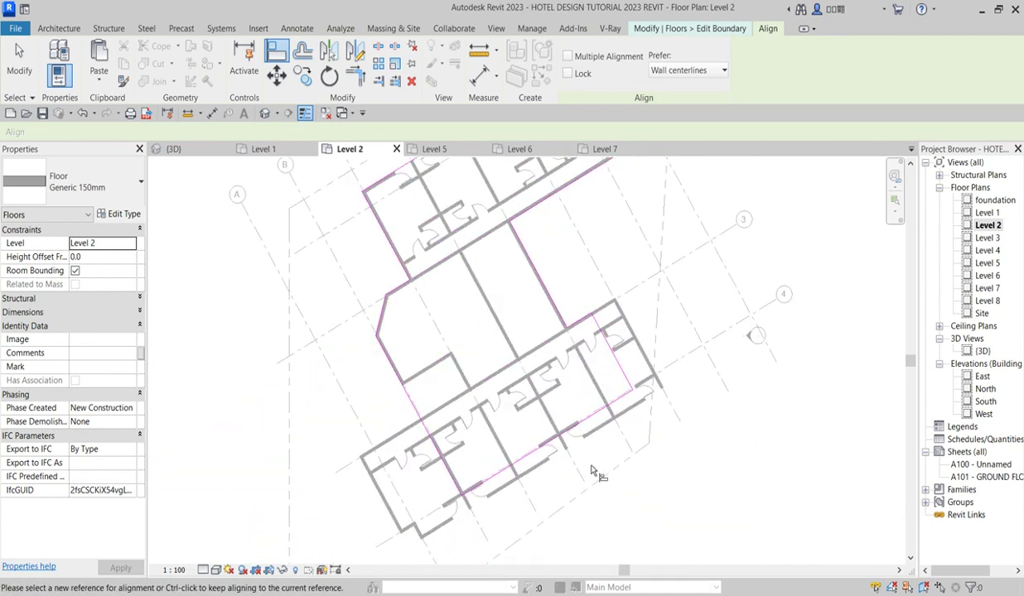
click(639, 351)
scroll(634, 358, up, 2)
click(622, 362)
click(630, 427)
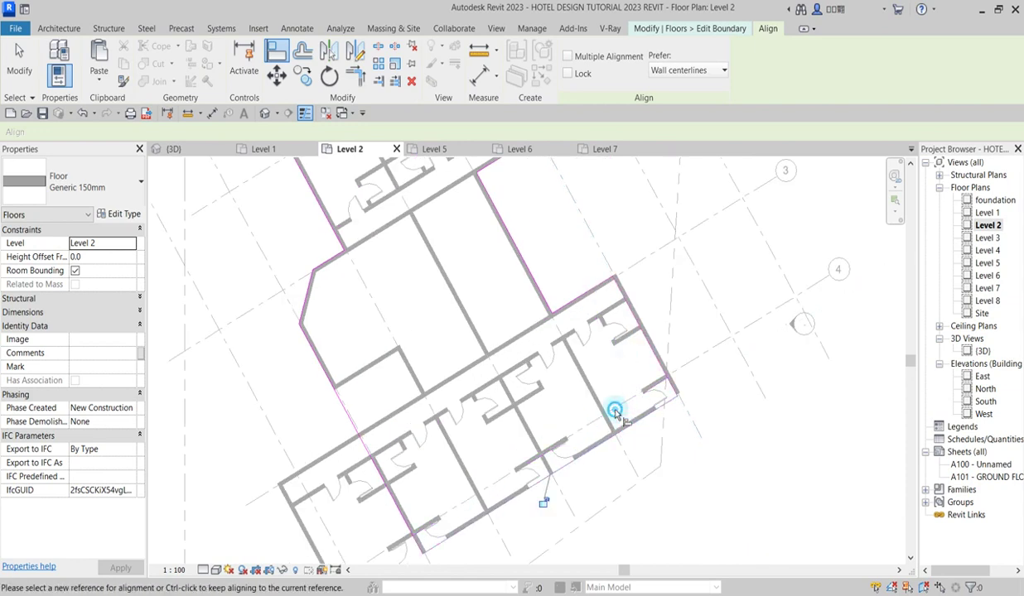
scroll(608, 439, down, 2)
scroll(571, 464, up, 2)
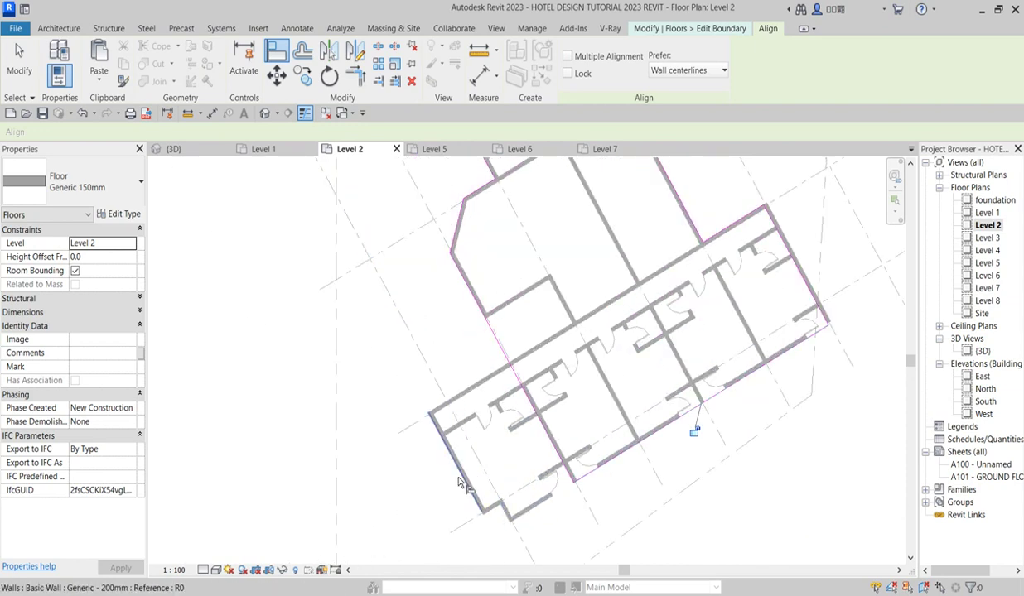
Align an inner sketch line to the left wall, then cancel the Align tool
click(456, 471)
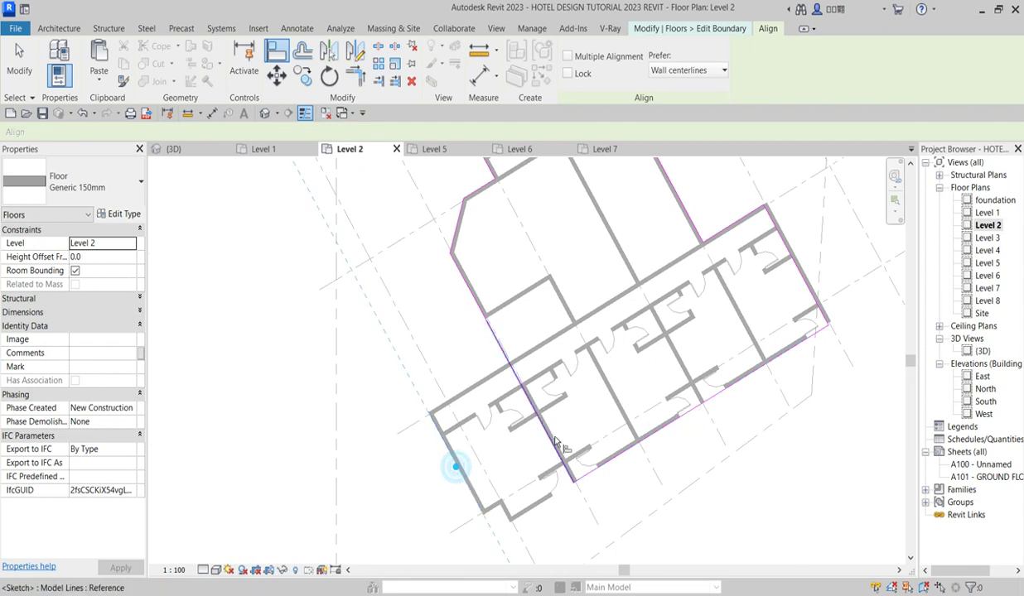
click(549, 434)
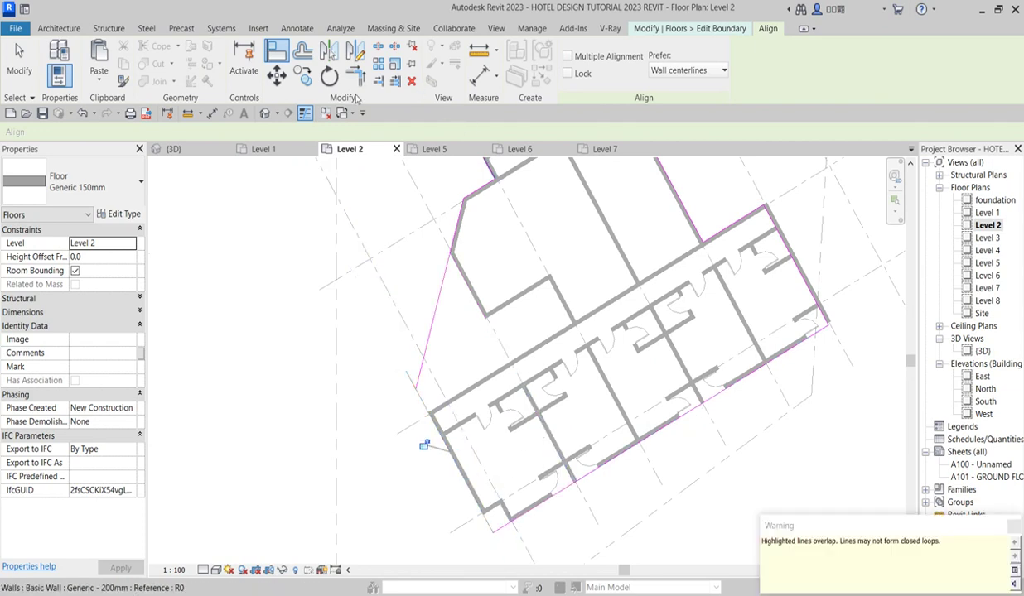
right_click(425, 308)
click(447, 316)
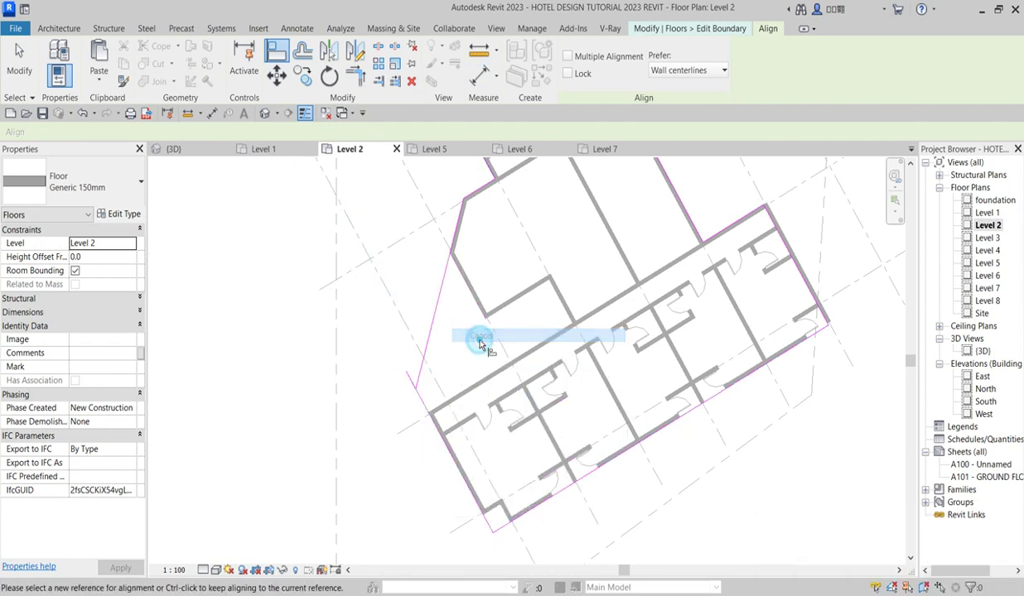
right_click(471, 383)
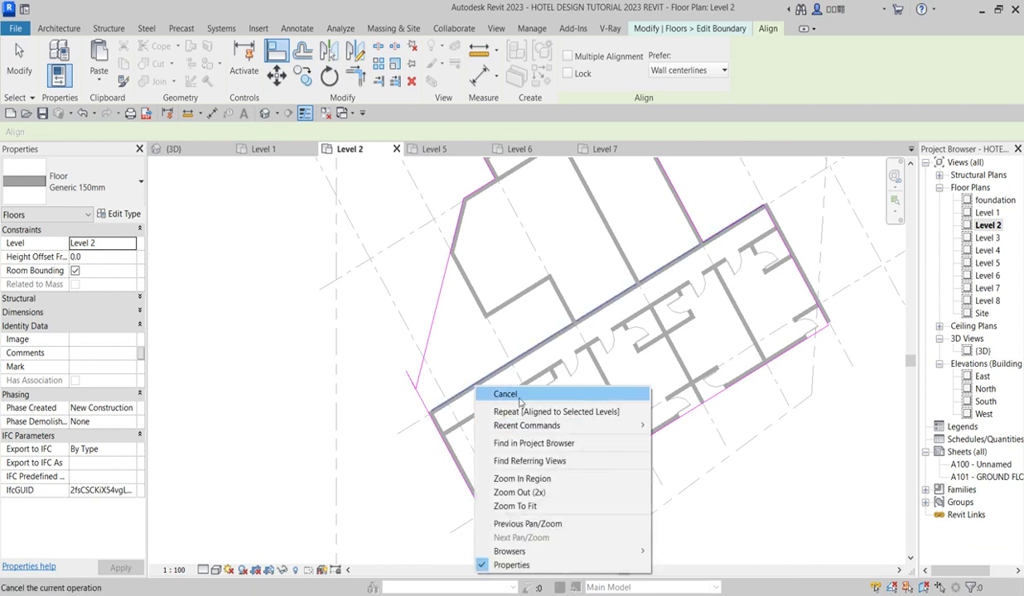
click(496, 393)
Add a boundary line along the long wall and trim the left lines into corners
click(700, 79)
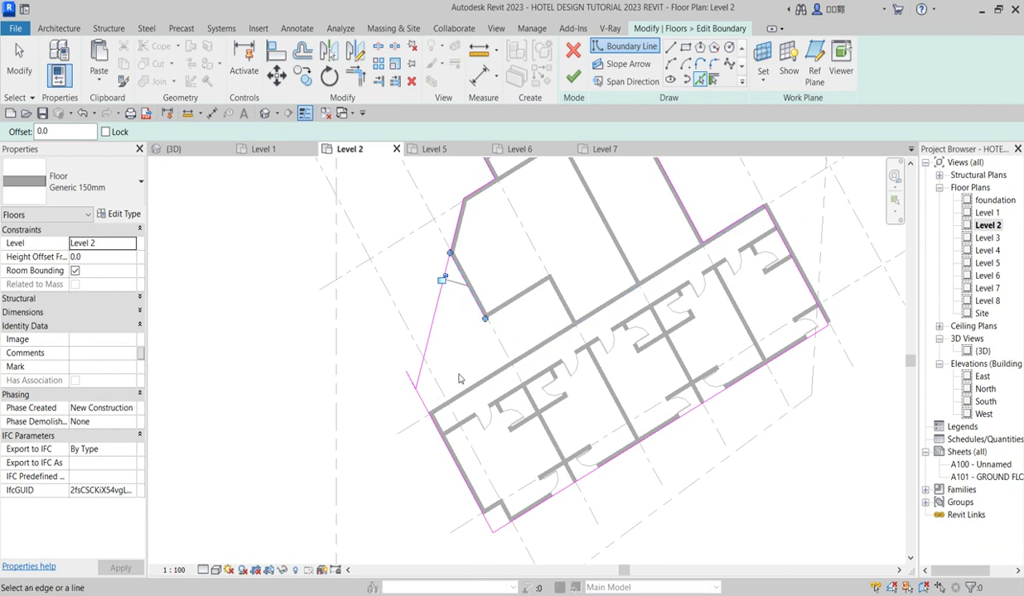
click(453, 395)
click(354, 76)
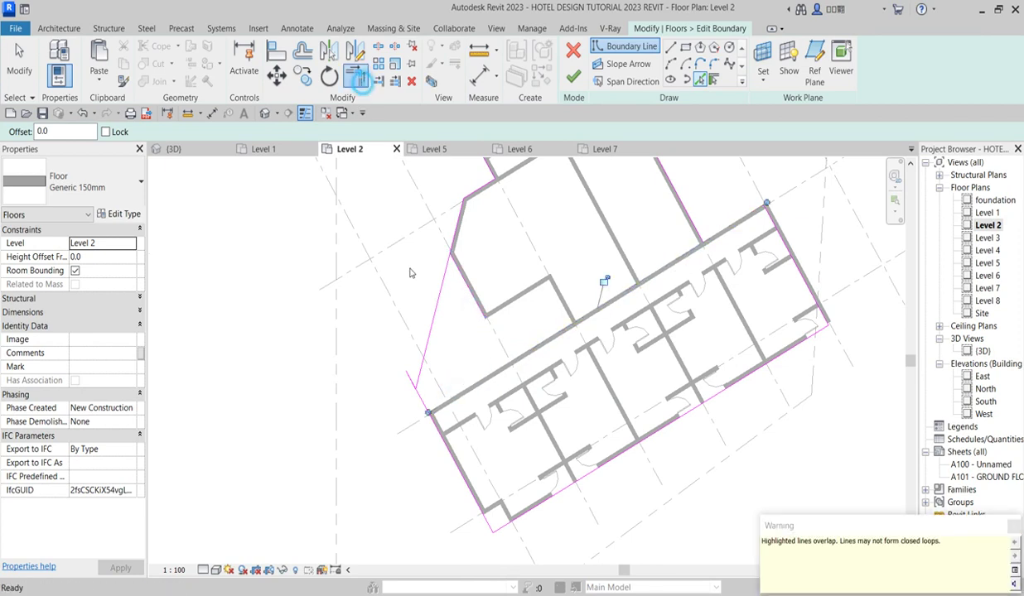
click(478, 389)
click(469, 294)
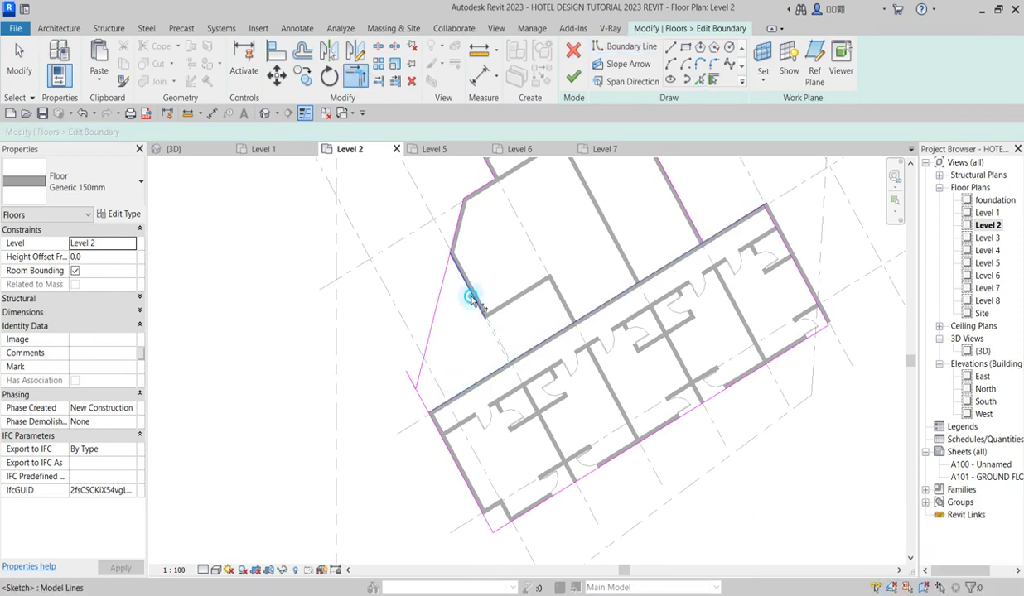
click(462, 285)
click(454, 231)
click(460, 393)
Attempt to finish the floor and continue past the open-loop error
scroll(437, 437, down, 3)
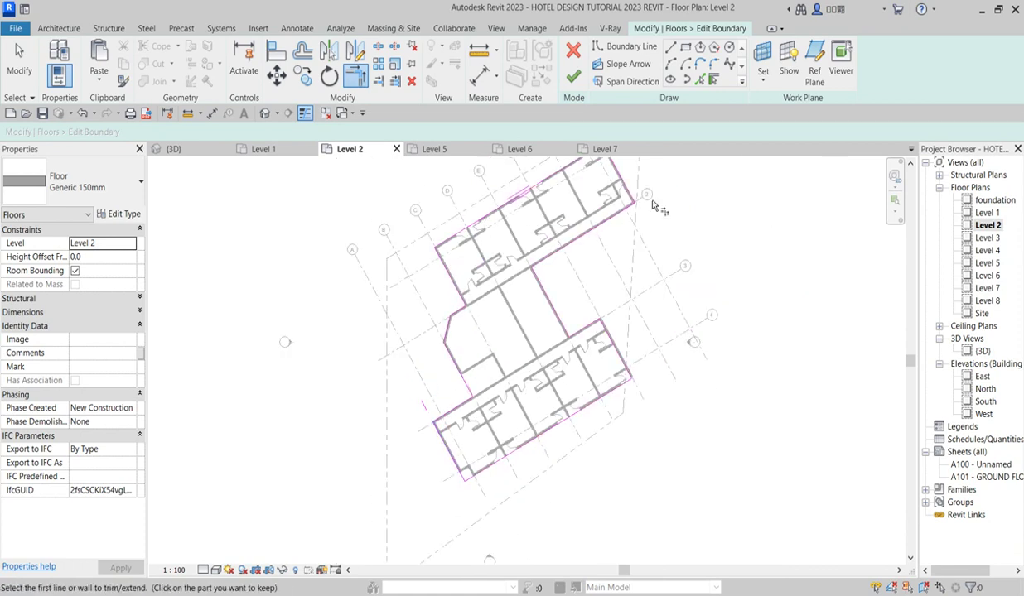
scroll(617, 368, down, 1)
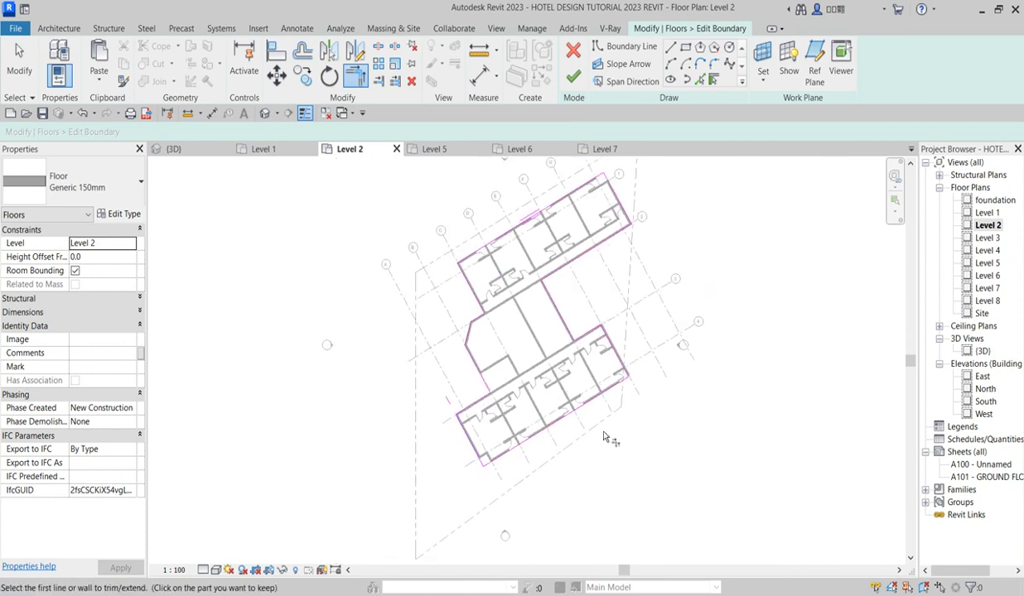
click(570, 78)
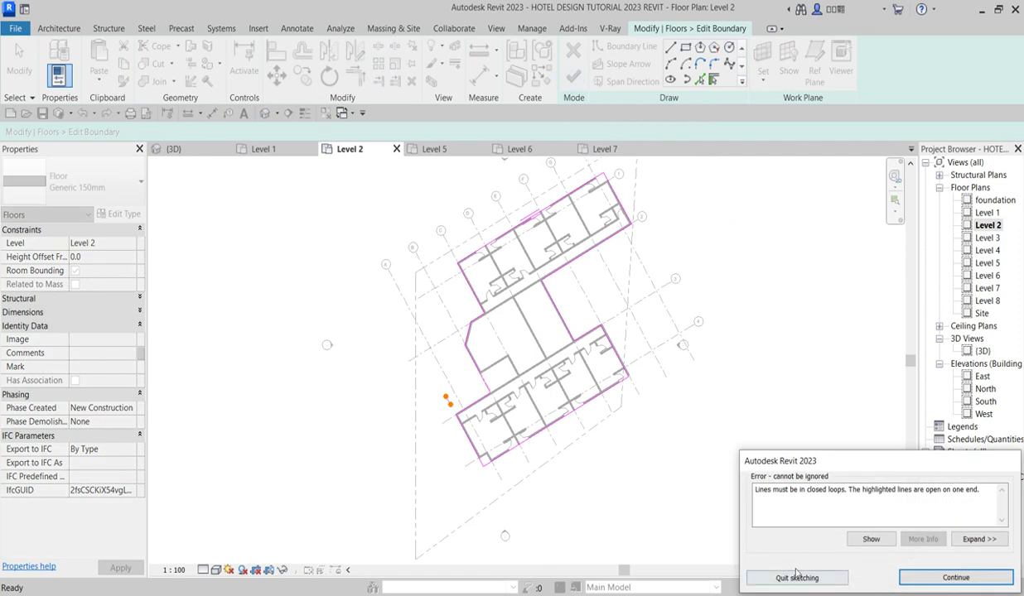
click(954, 578)
scroll(464, 386, up, 2)
Delete the stray short sketch line at the left corner and finish the floor
right_click(417, 324)
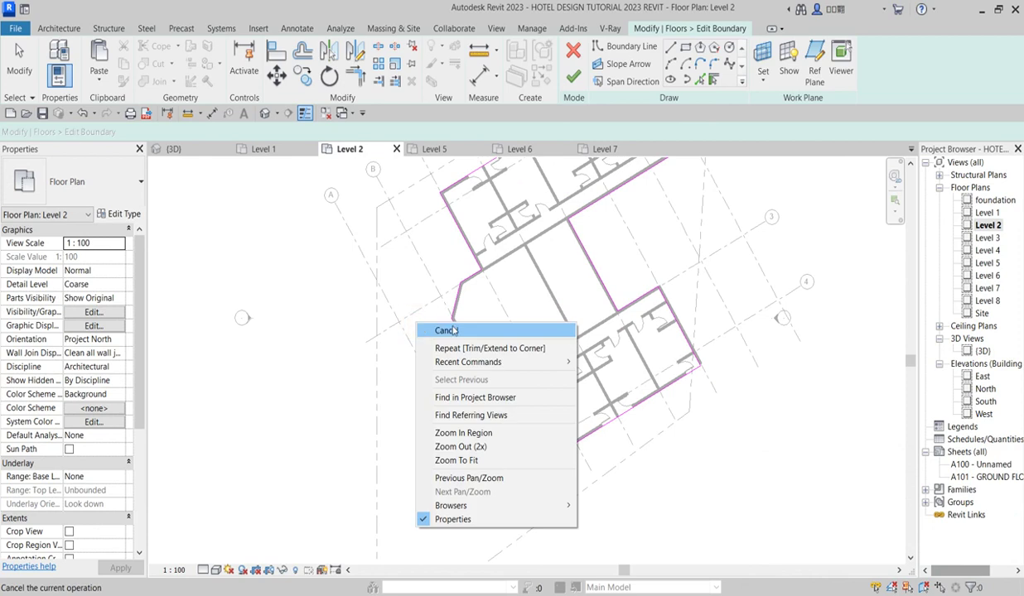
click(454, 331)
drag(377, 365, 454, 430)
click(411, 81)
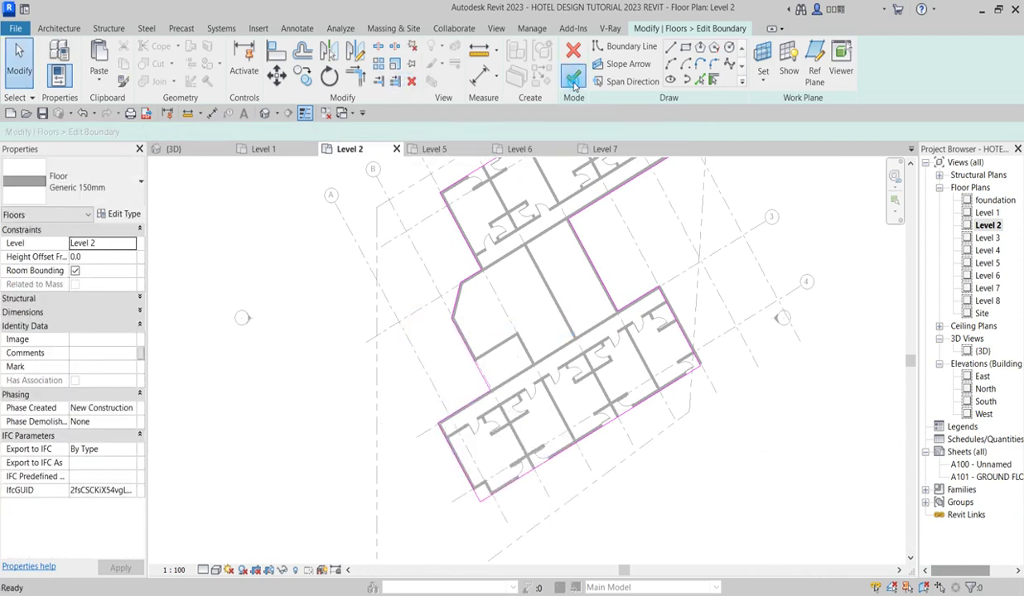
click(574, 80)
scroll(539, 298, down, 2)
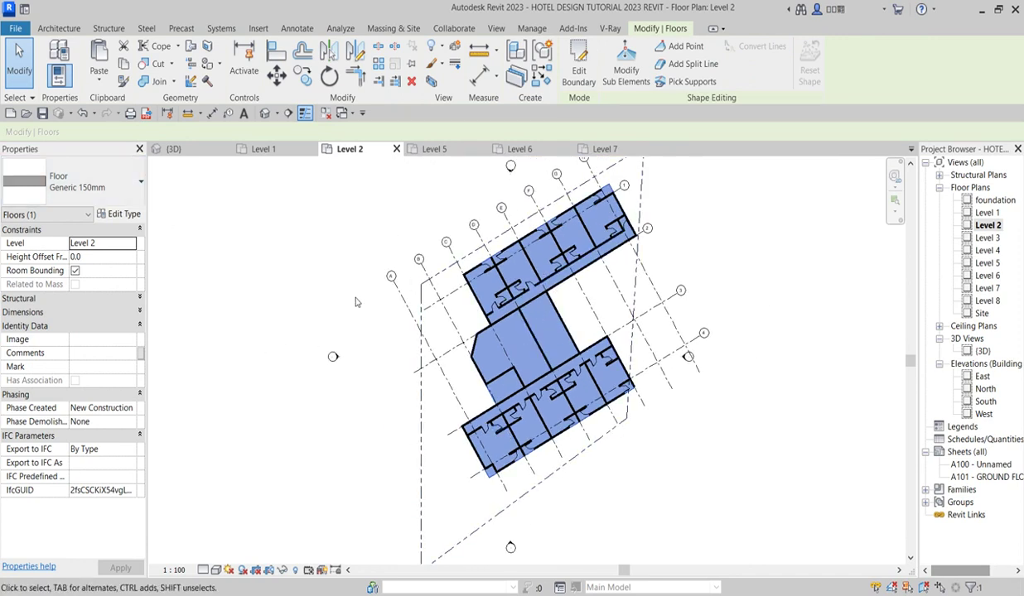
Change the Generic 150mm floor type's structure layer thickness from 200 to 150
click(121, 214)
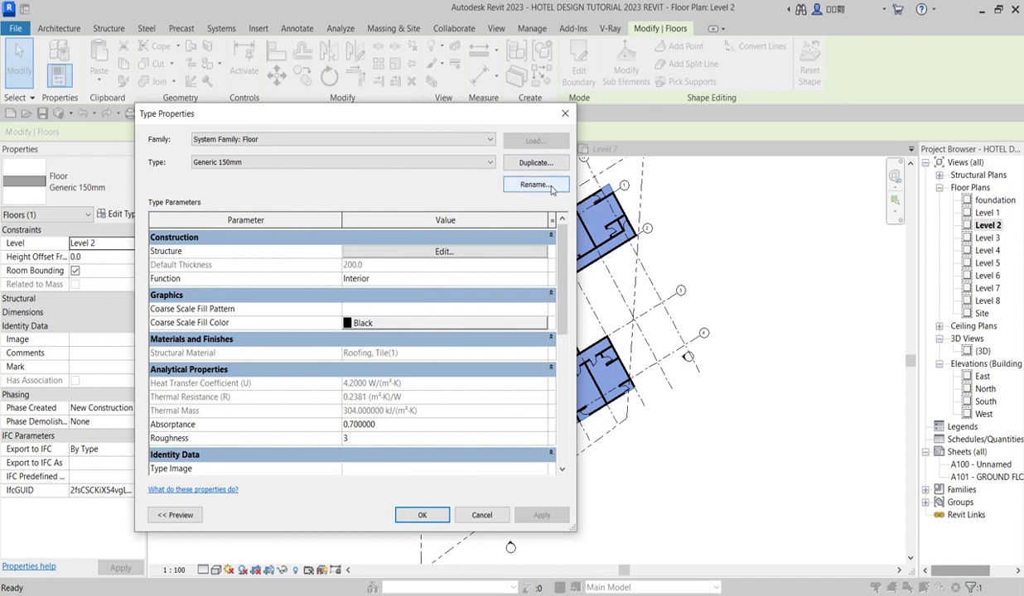
click(468, 253)
double_click(351, 264)
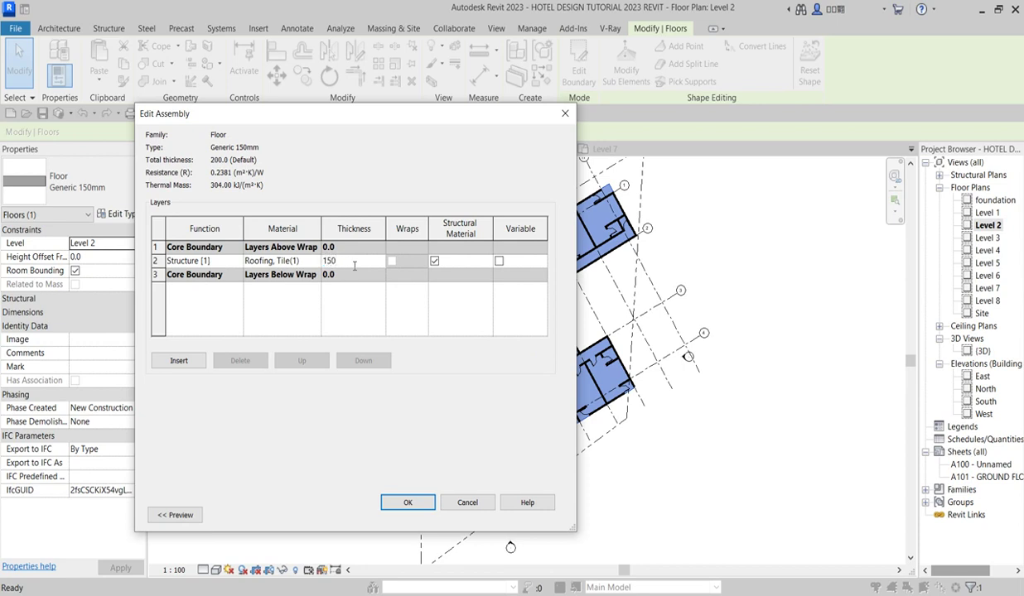
click(408, 502)
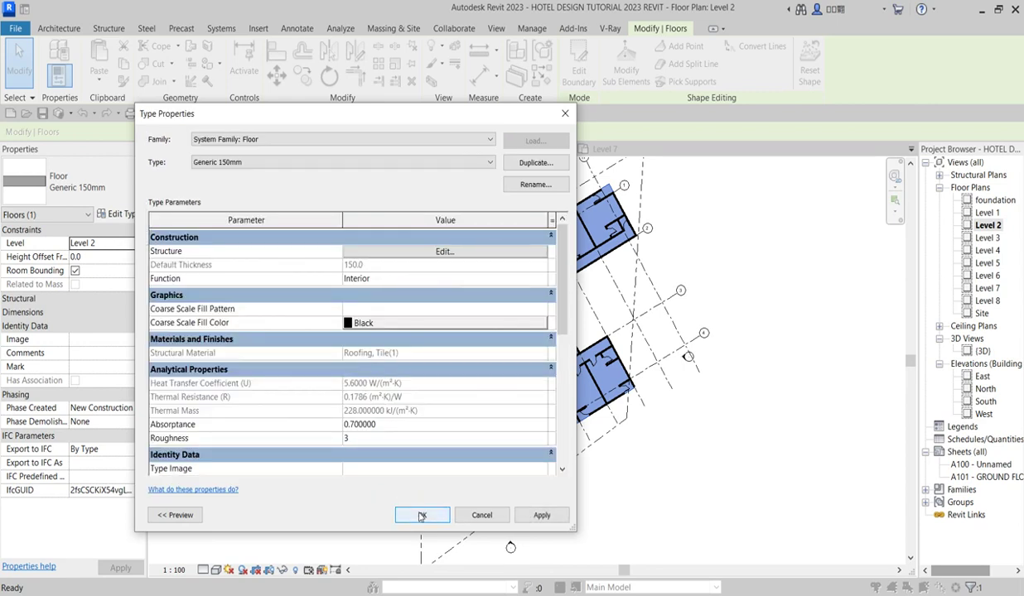
click(421, 516)
click(421, 483)
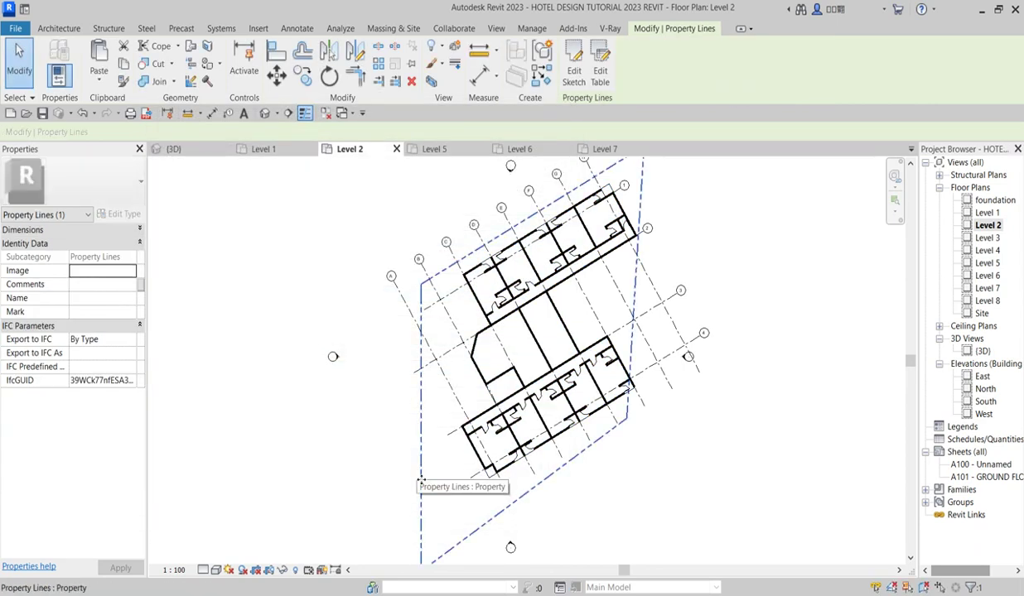
Re-enter the Level 2 floor's boundary sketch and finish it
key(Escape)
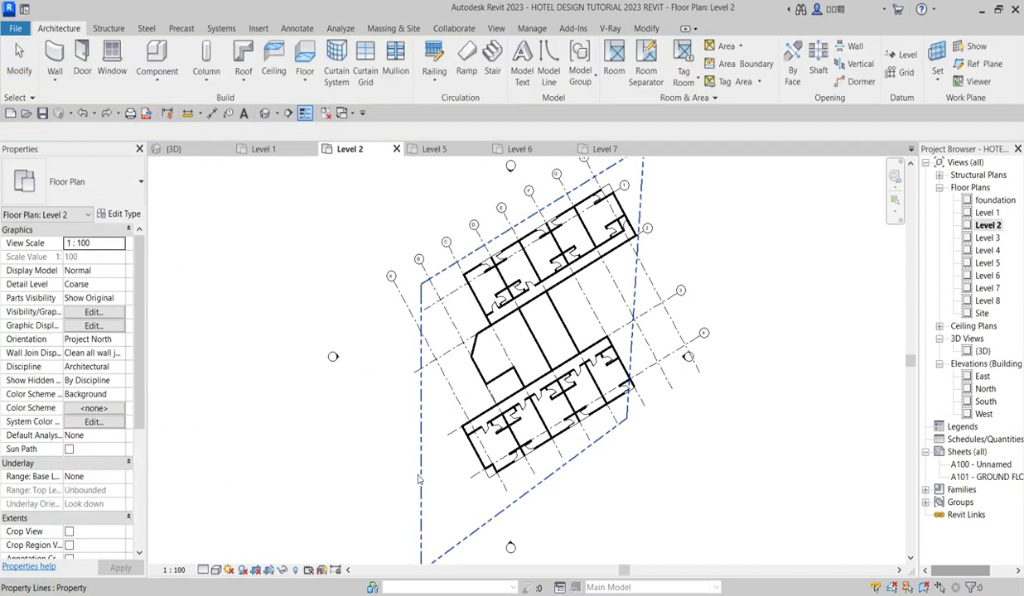
scroll(492, 371, up, 3)
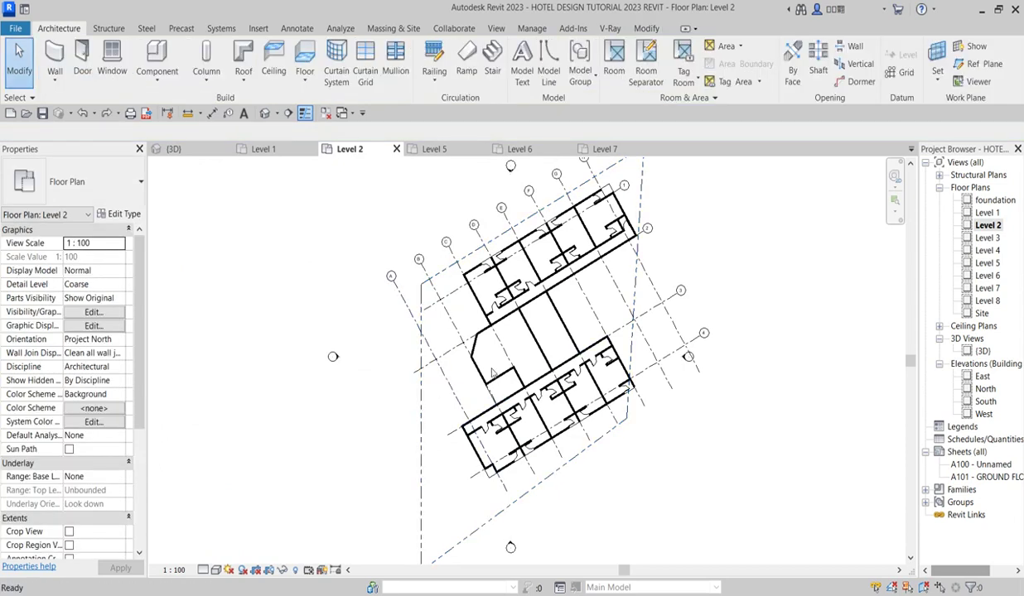
double_click(445, 301)
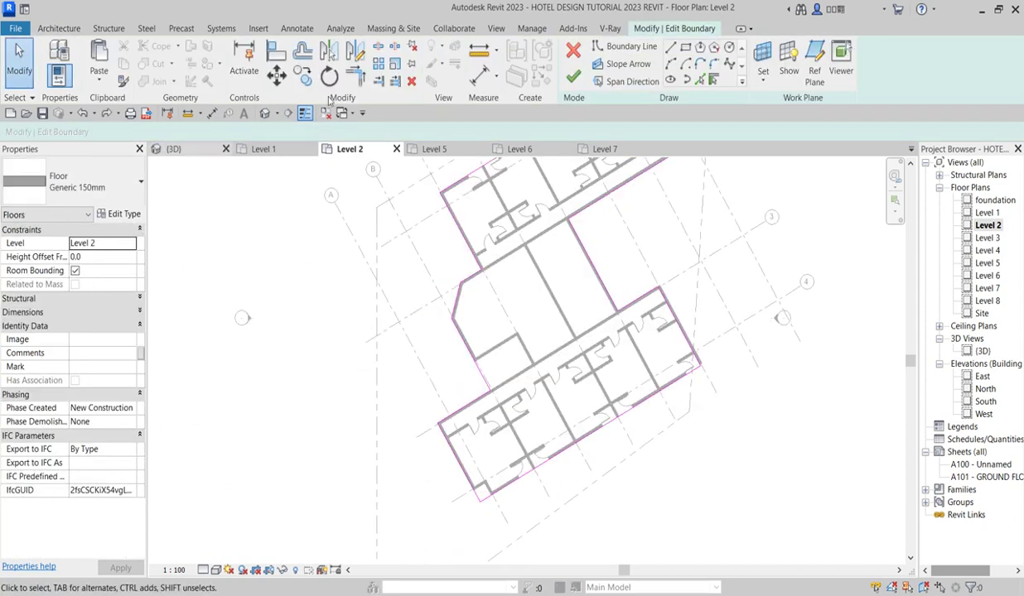
click(573, 77)
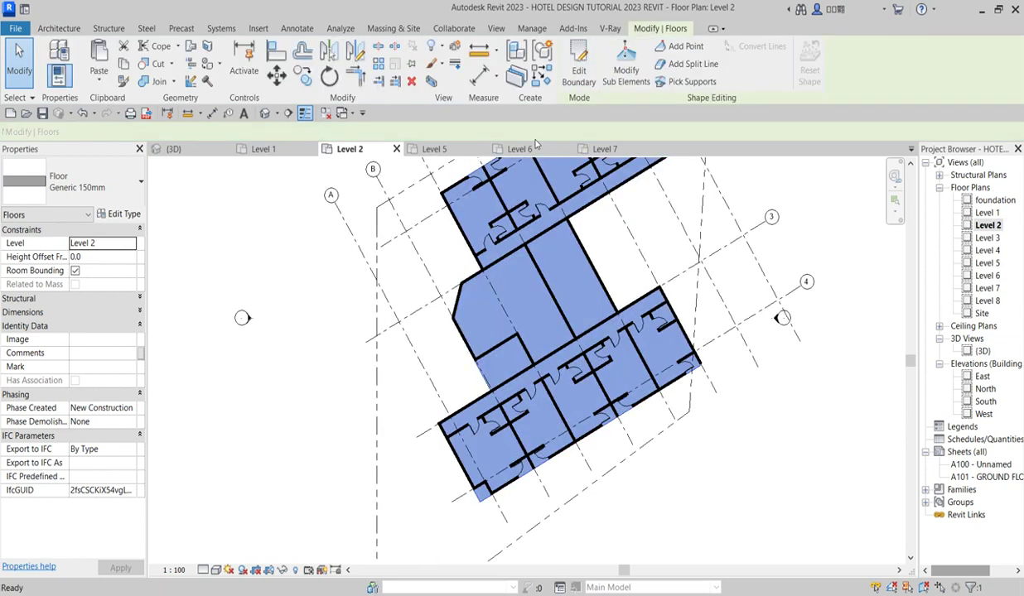
Duplicate the floor type as Generic 150mm 2 with a 150 structure layer and apply it
click(125, 215)
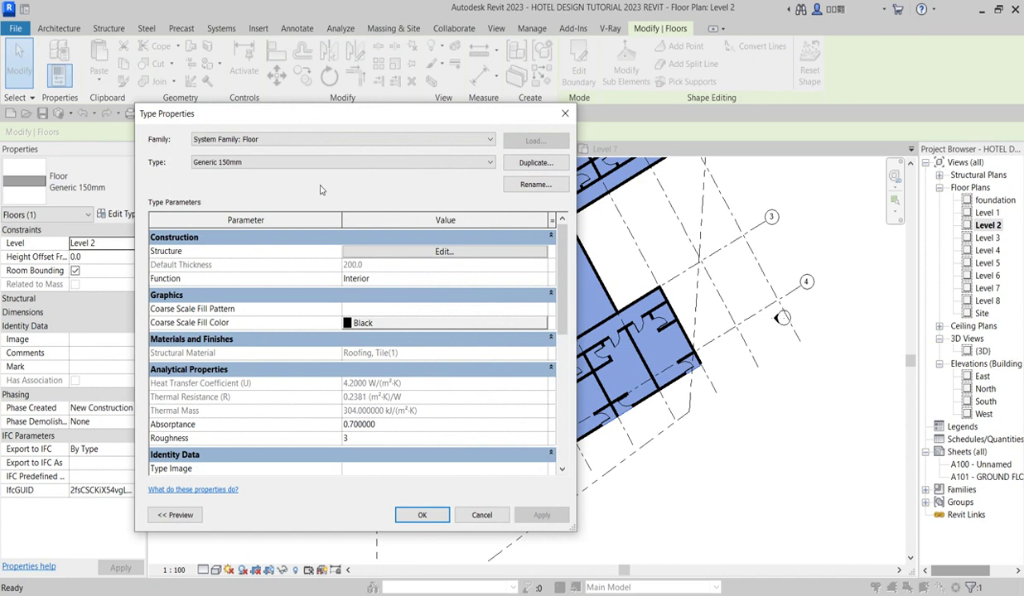
click(516, 163)
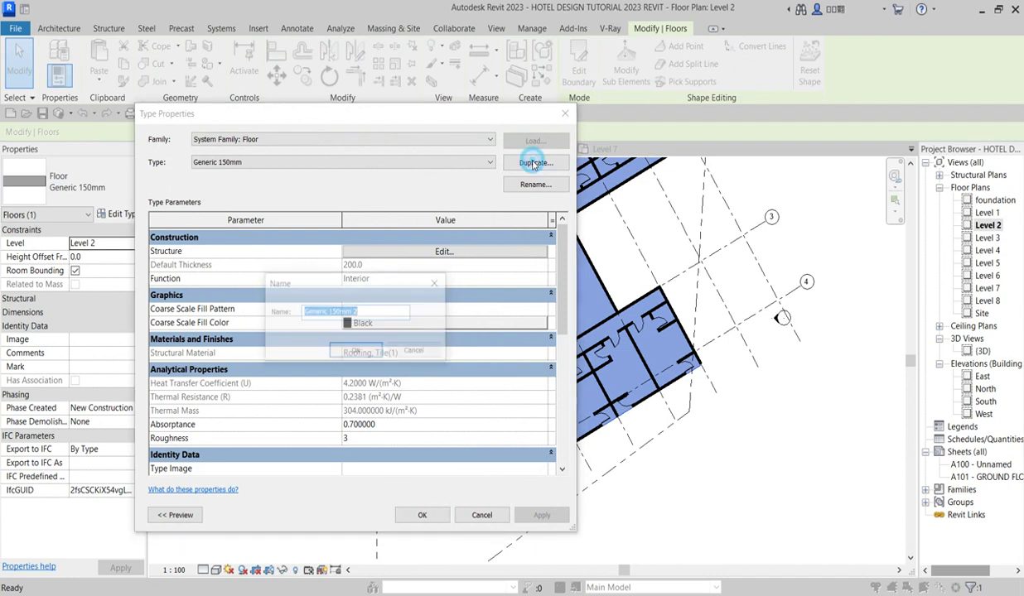
click(356, 351)
click(441, 253)
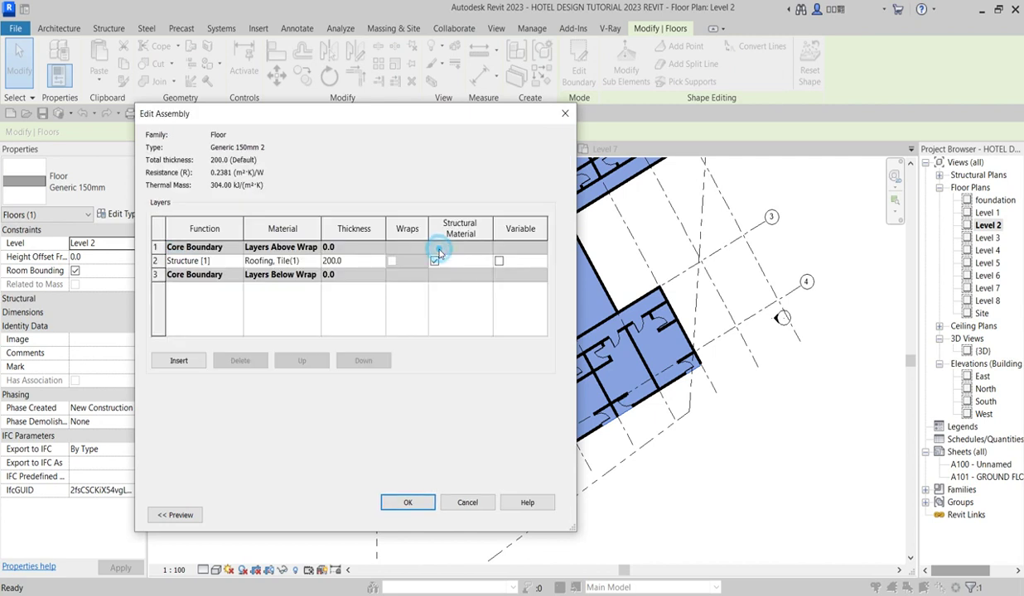
click(351, 261)
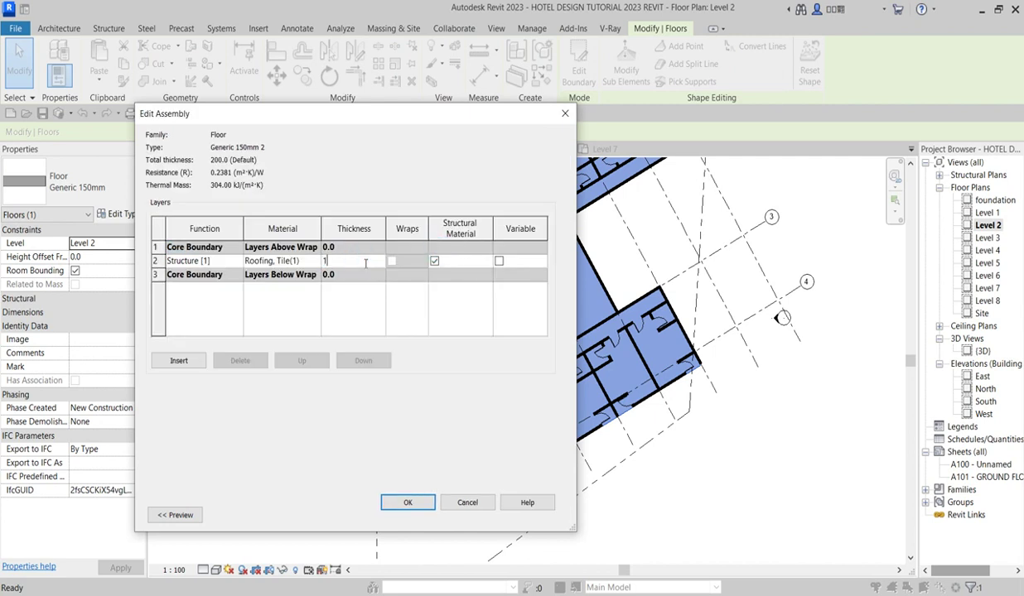
click(408, 503)
click(425, 512)
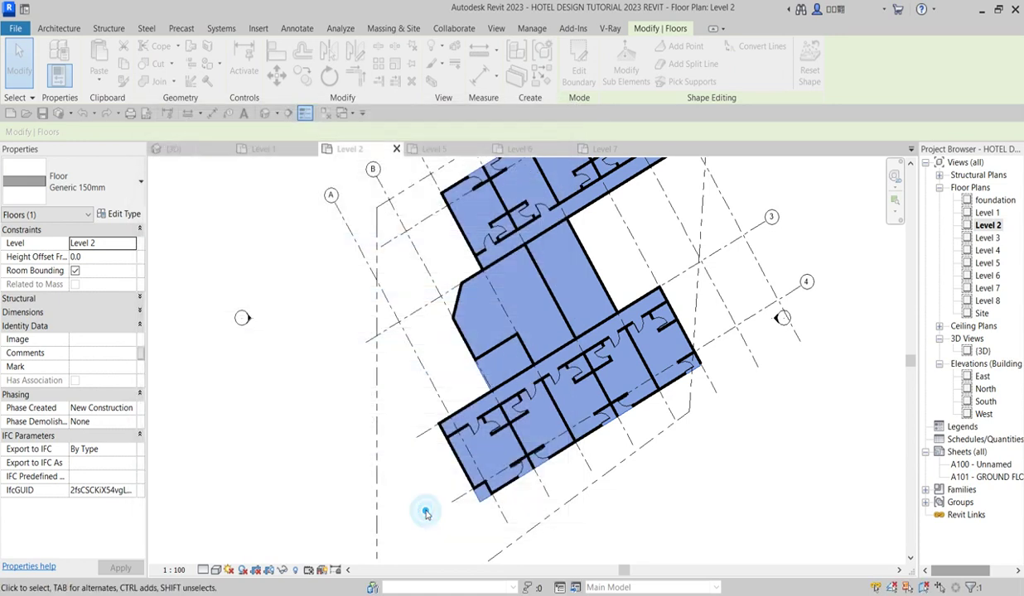
scroll(455, 305, down, 3)
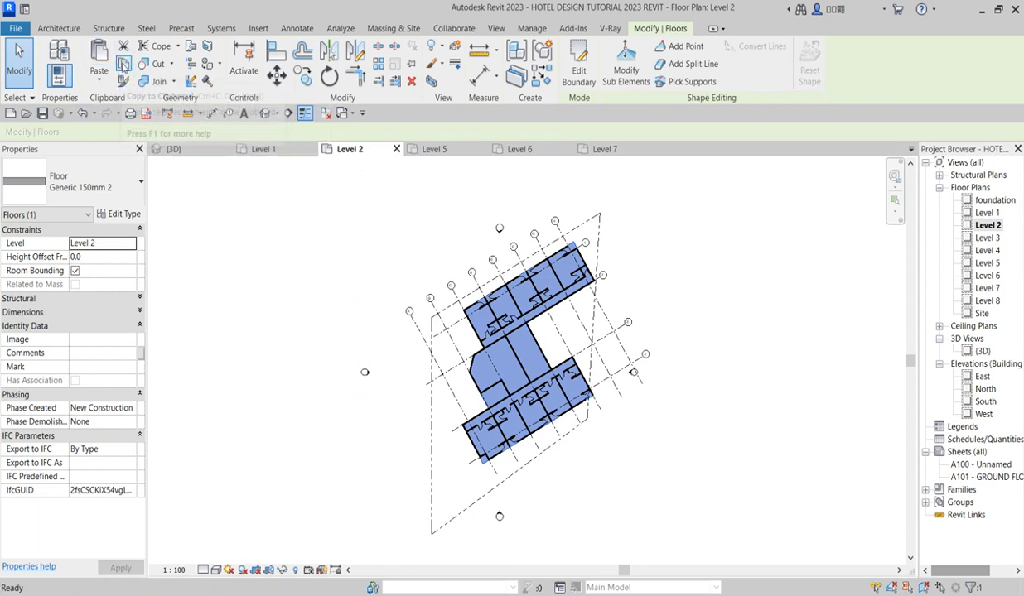
Paste the copied Level 2 floor aligned to Levels 3 through 6
click(99, 79)
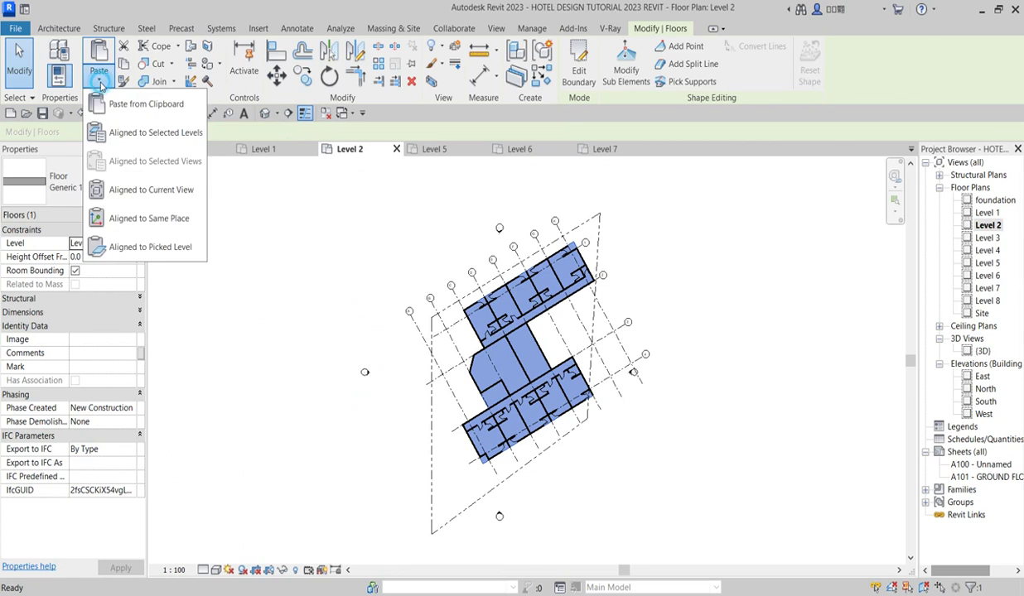
click(178, 137)
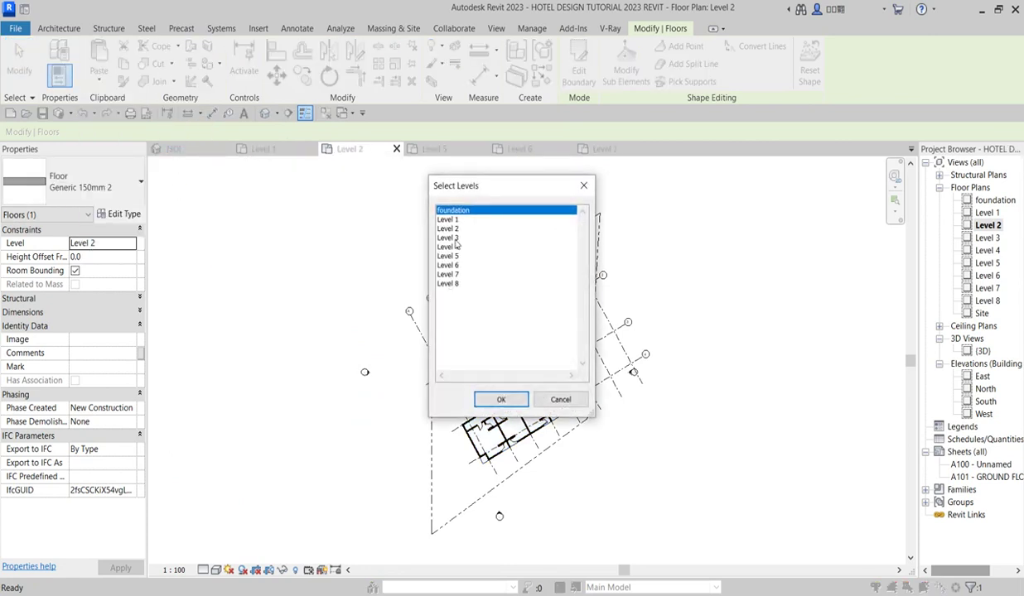
click(455, 239)
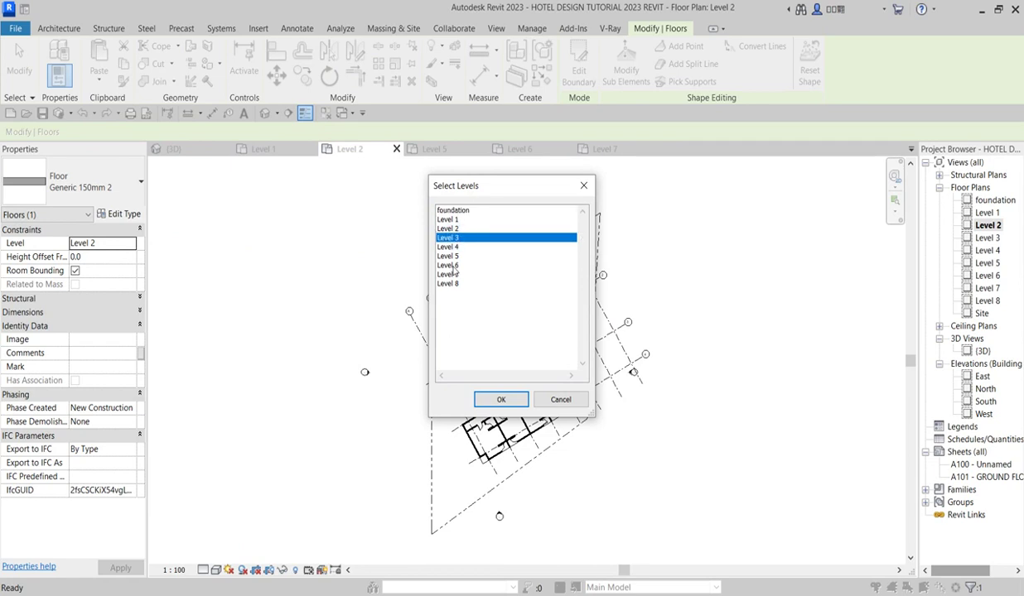
shift+click(448, 265)
click(500, 399)
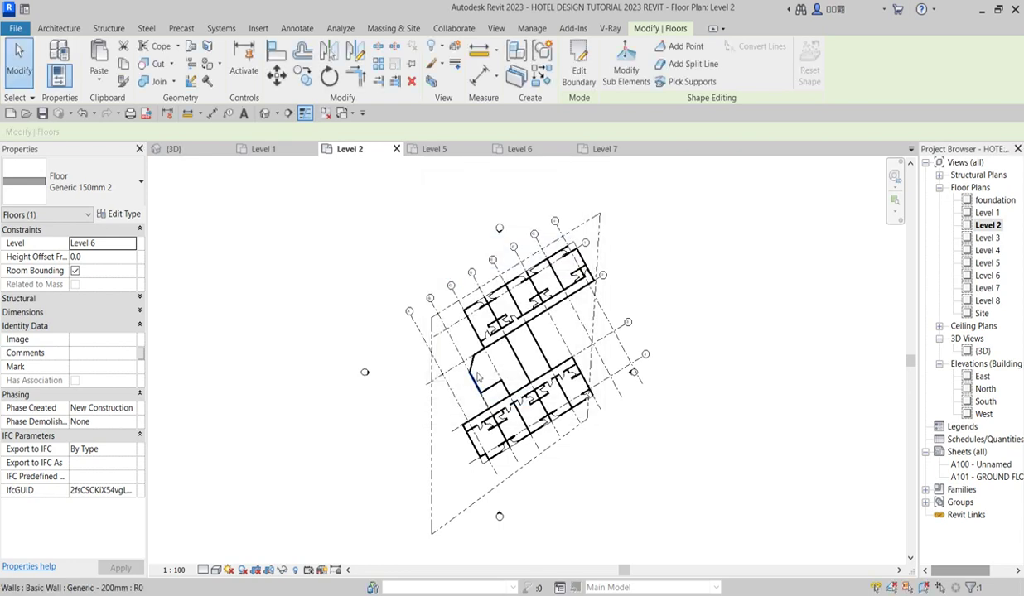
In the 3D view, open the top Level 6 Generic 150mm 2 floor's boundary sketch for editing
double_click(982, 352)
click(501, 385)
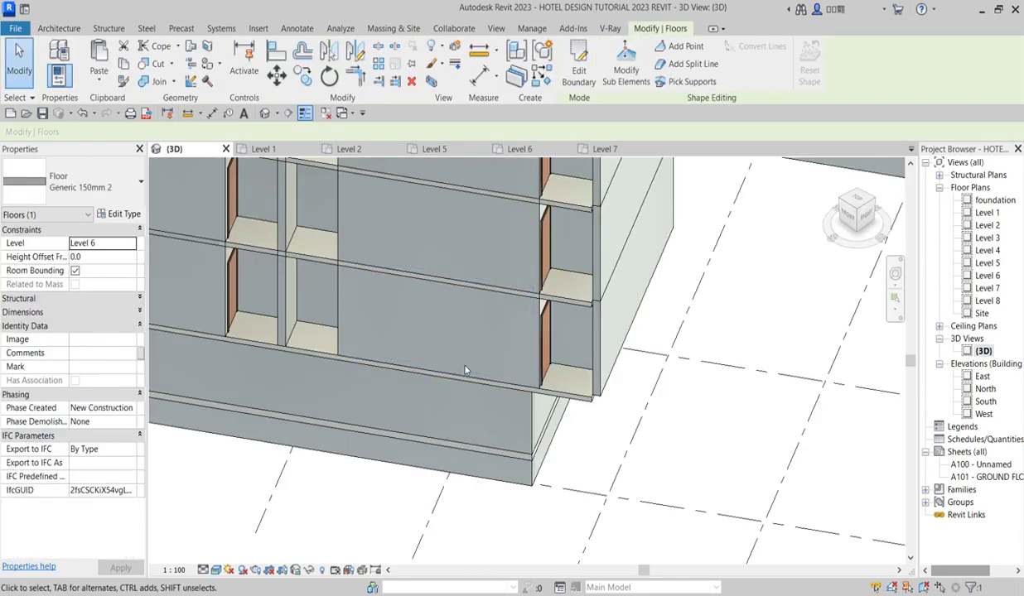
scroll(446, 408, down, 3)
scroll(372, 252, up, 8)
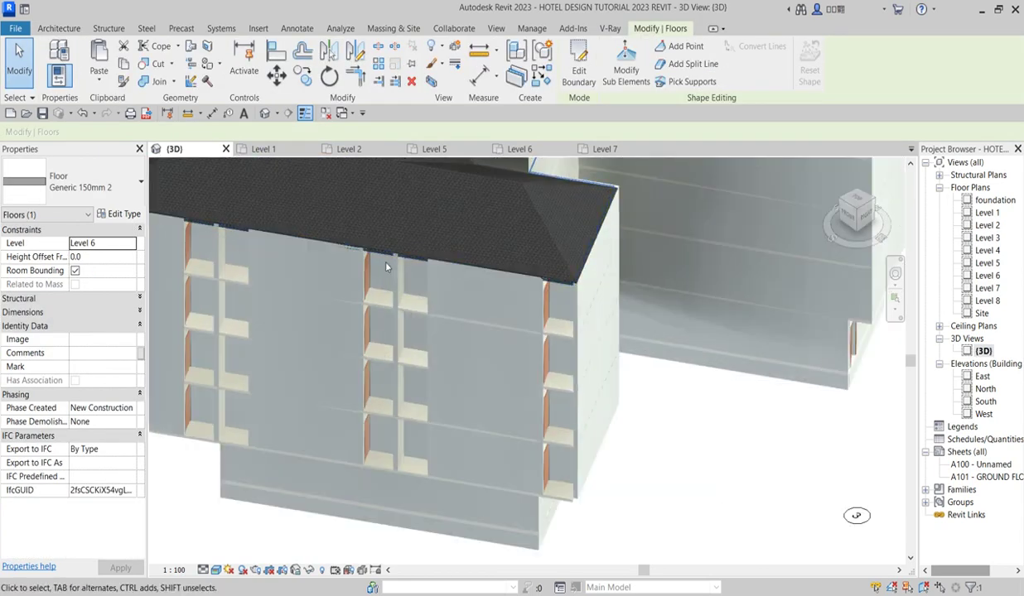
key(Escape)
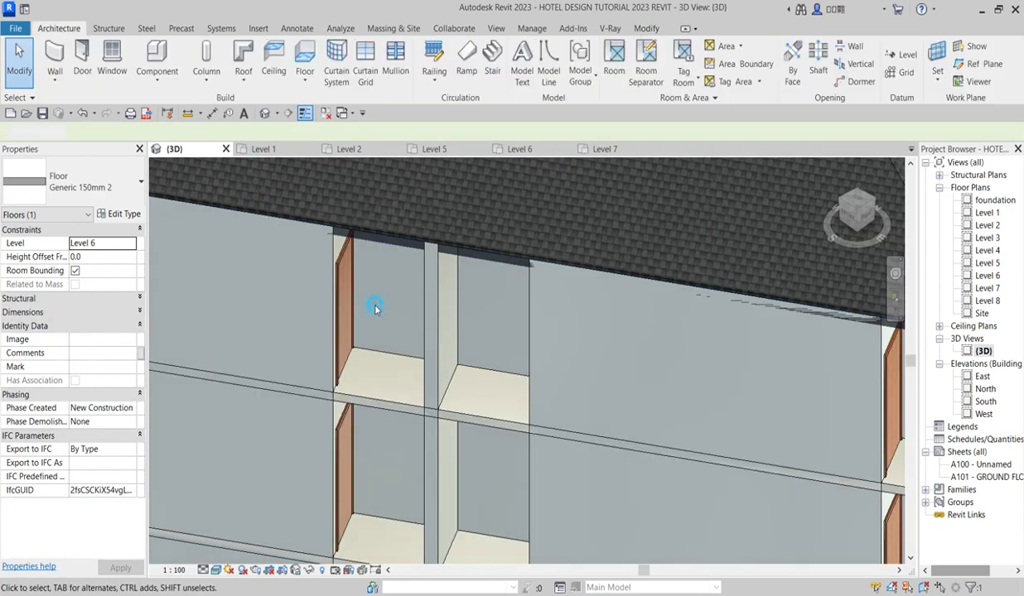
double_click(394, 249)
scroll(468, 412, down, 5)
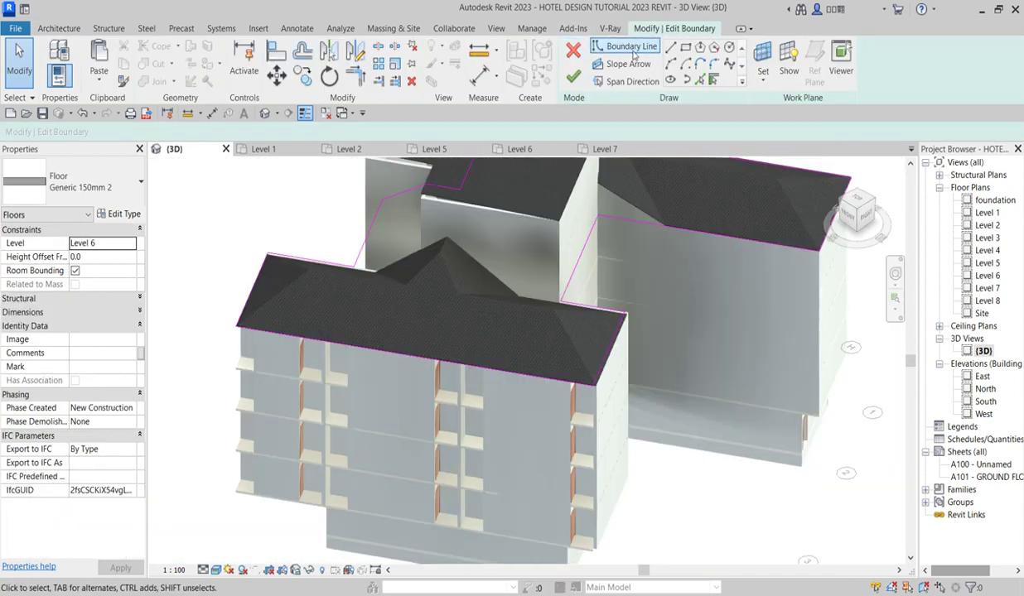
In the Level 6 plan, extend the left boundary line to a new corner with Trim/Extend to Corner
double_click(987, 277)
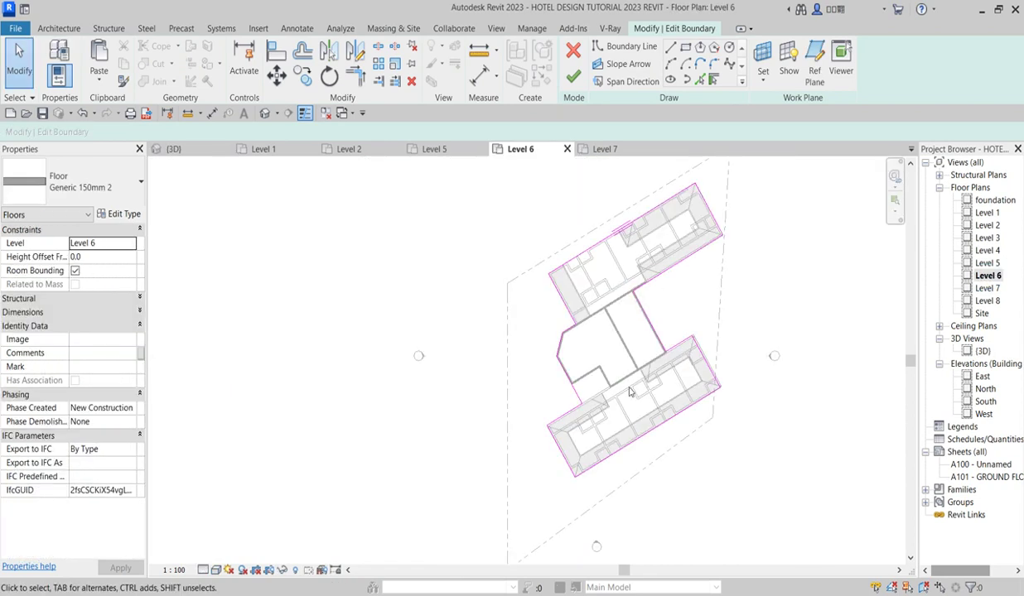
scroll(695, 356, up, 4)
scroll(695, 354, down, 3)
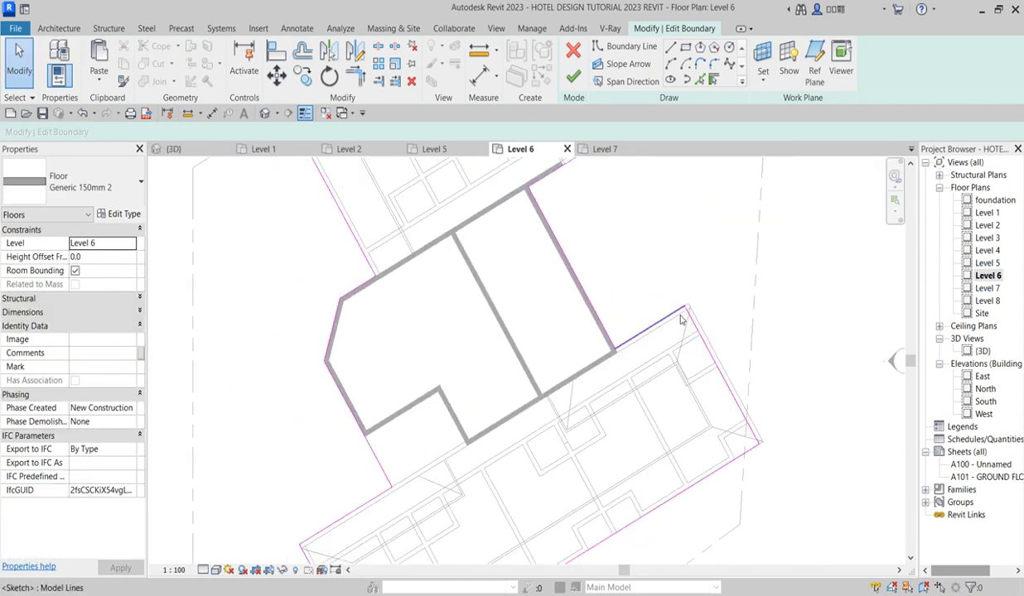
scroll(696, 354, up, 2)
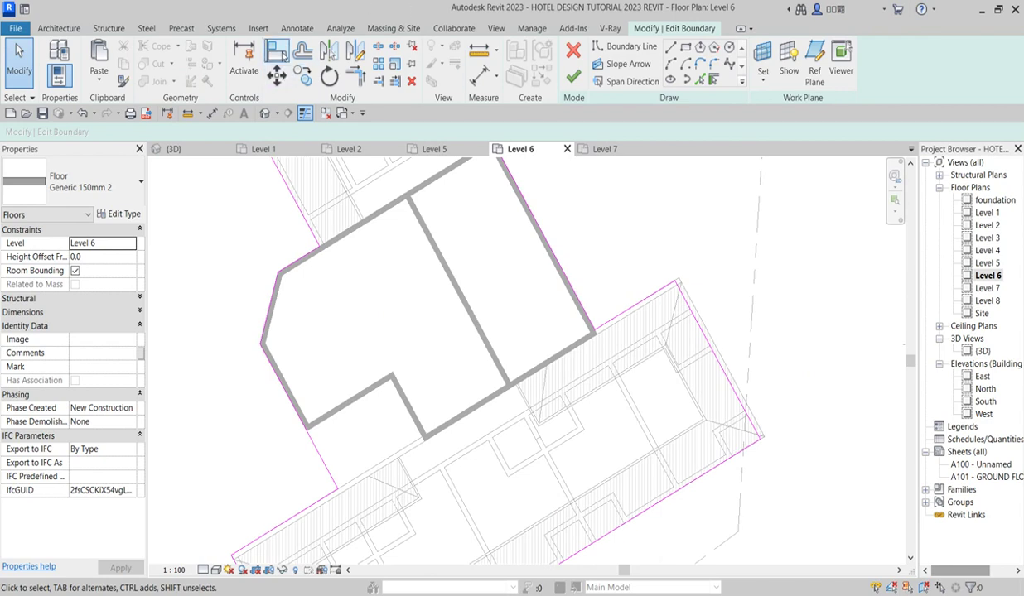
click(354, 74)
scroll(513, 319, down, 2)
click(544, 298)
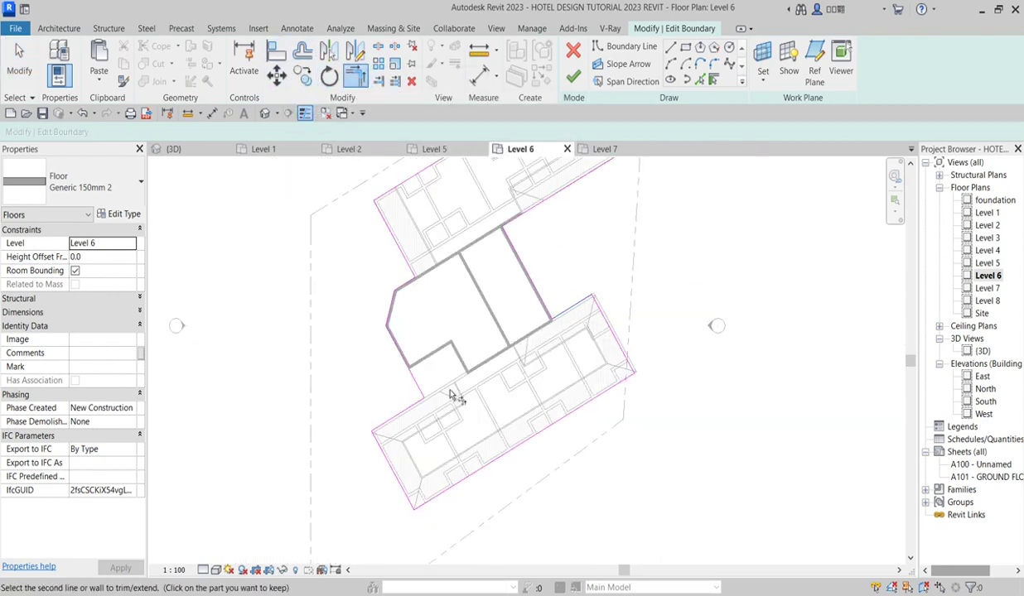
click(421, 388)
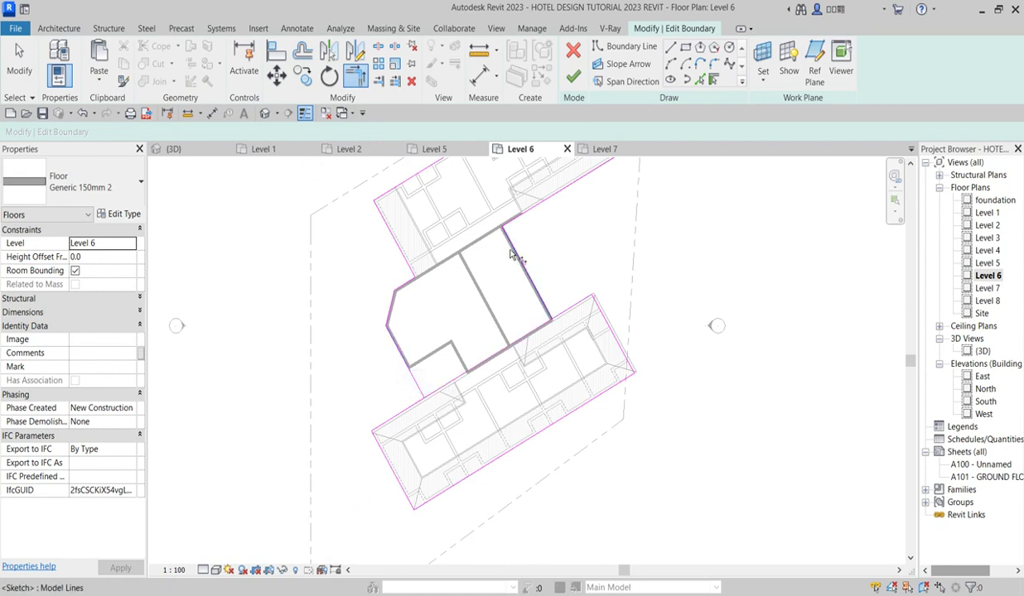
scroll(511, 257, down, 1)
scroll(482, 234, up, 2)
Trim the top-right boundary line against the left edge line
click(532, 210)
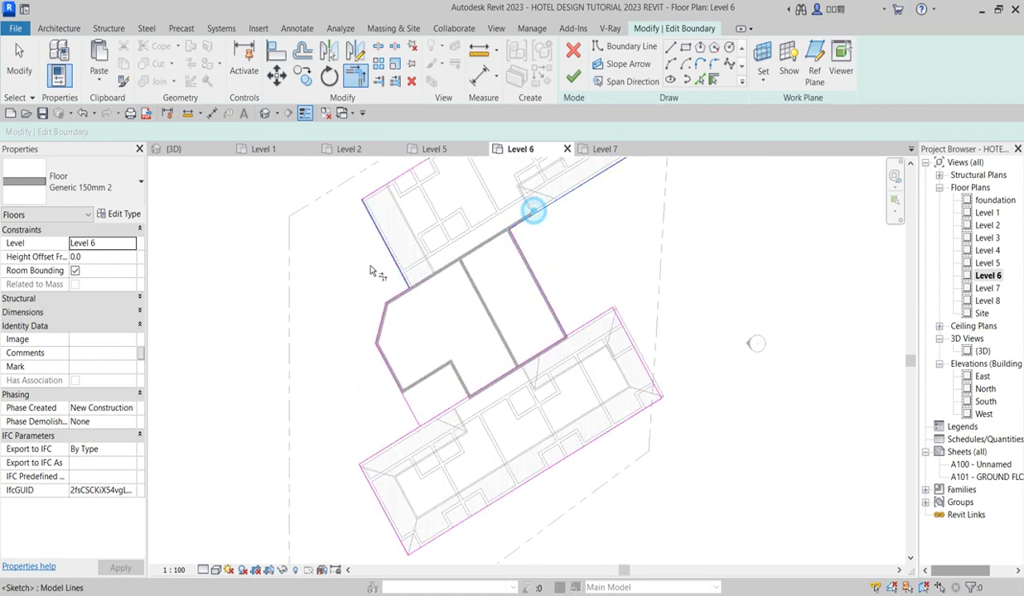
click(422, 298)
click(388, 291)
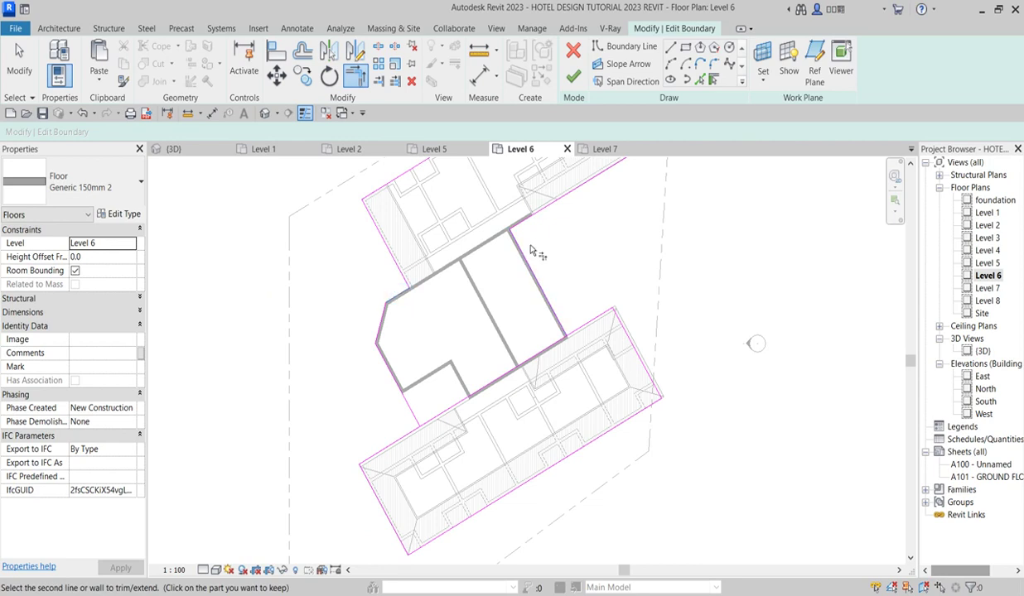
click(518, 247)
scroll(640, 270, down, 3)
key(Escape)
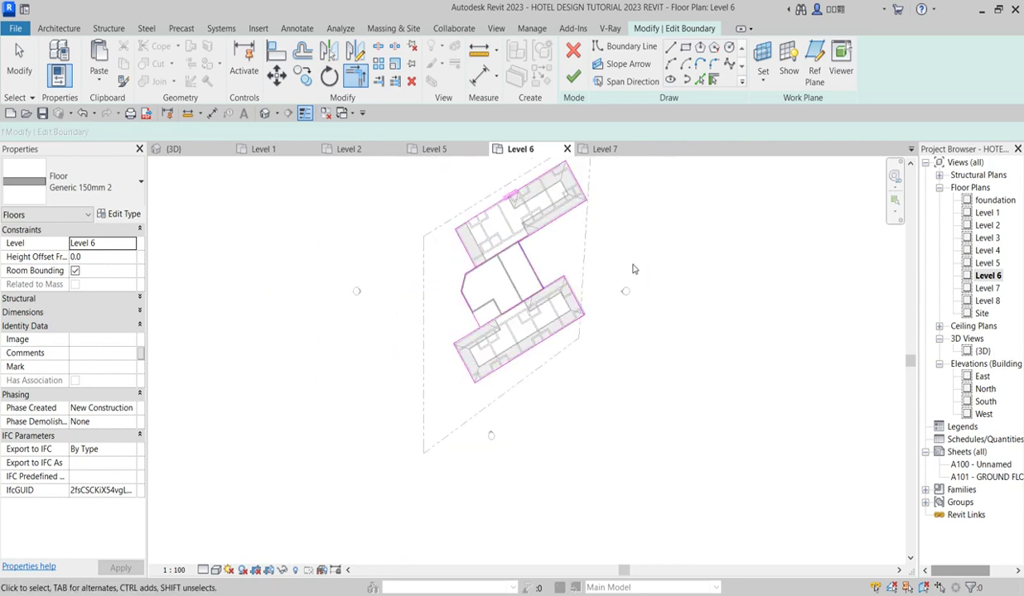
key(Escape)
Delete the extra top-right and right boundary lines, keeping the lower wing's lines
drag(634, 217, 538, 165)
key(Delete)
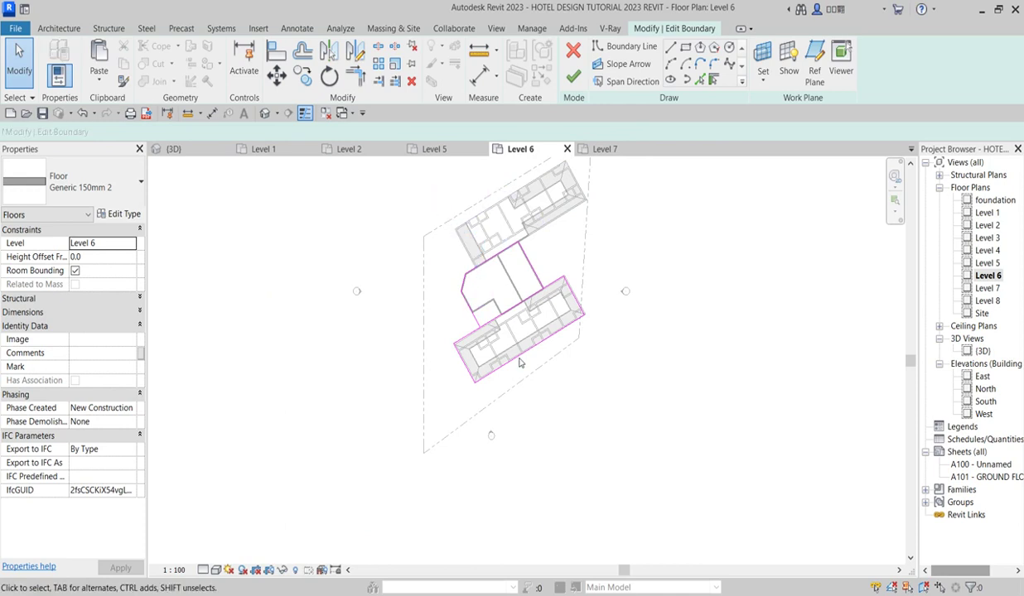
scroll(520, 362, up, 2)
mouse_move(378, 419)
mouse_down()
mouse_move(505, 356)
mouse_move(666, 298)
mouse_move(585, 193)
mouse_move(598, 191)
mouse_up()
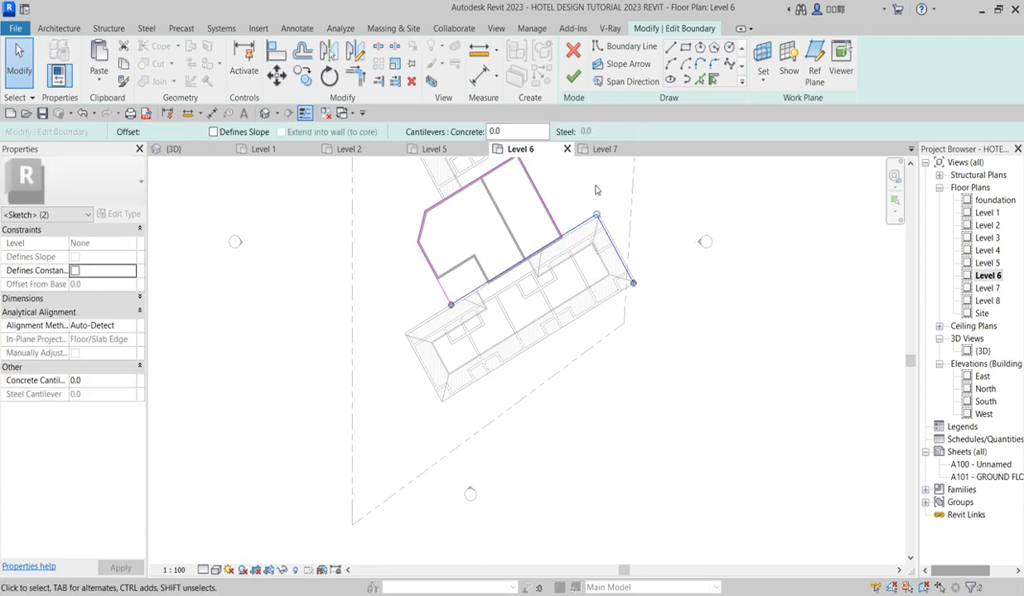
key(Delete)
scroll(497, 348, up, 2)
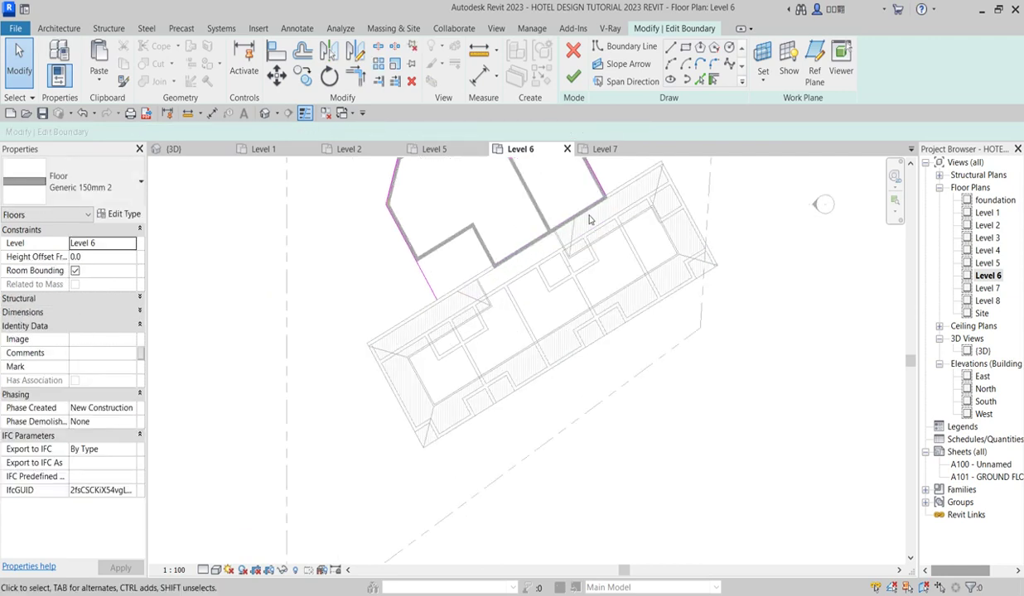
key(ctrl+z)
scroll(571, 256, down, 1)
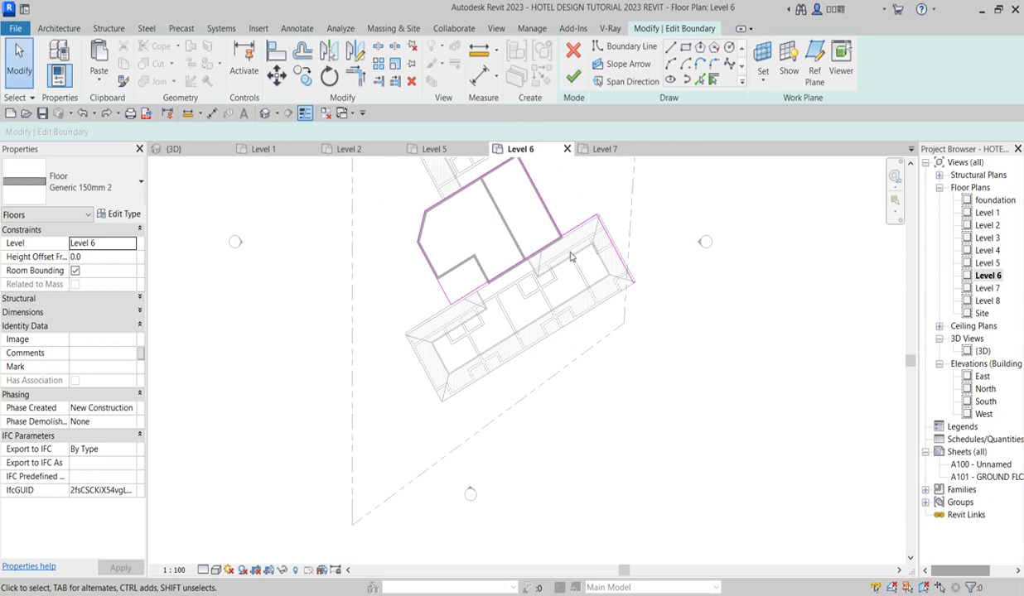
click(614, 258)
key(Delete)
scroll(423, 212, up, 1)
Align (AL) the boundary edge to the wall, trim the corner closed, and finish the sketch
key(a)
key(l)
scroll(522, 294, up, 3)
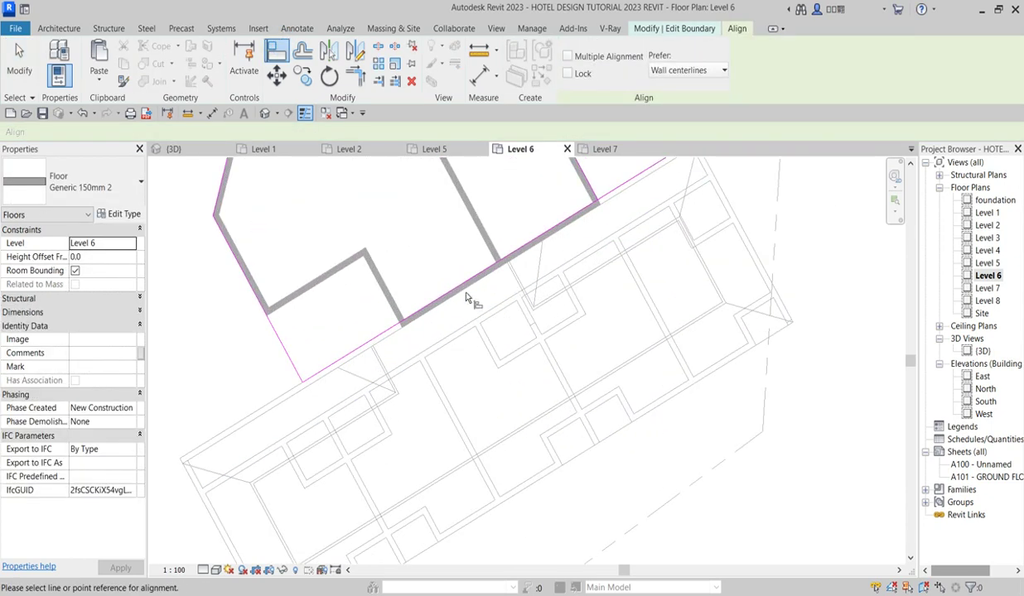
click(468, 290)
scroll(486, 269, down, 2)
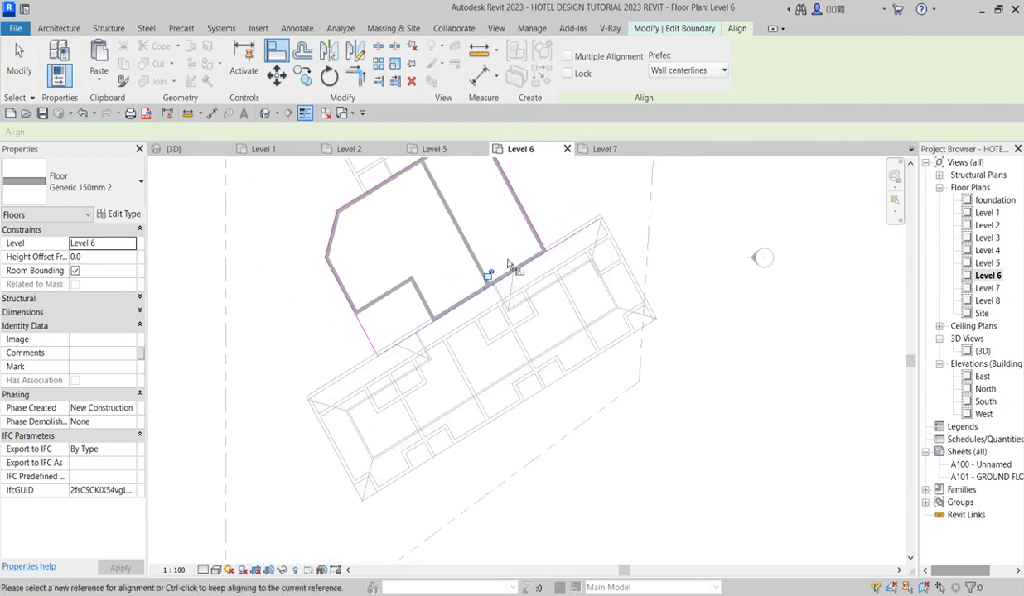
scroll(553, 262, up, 3)
key(t)
key(r)
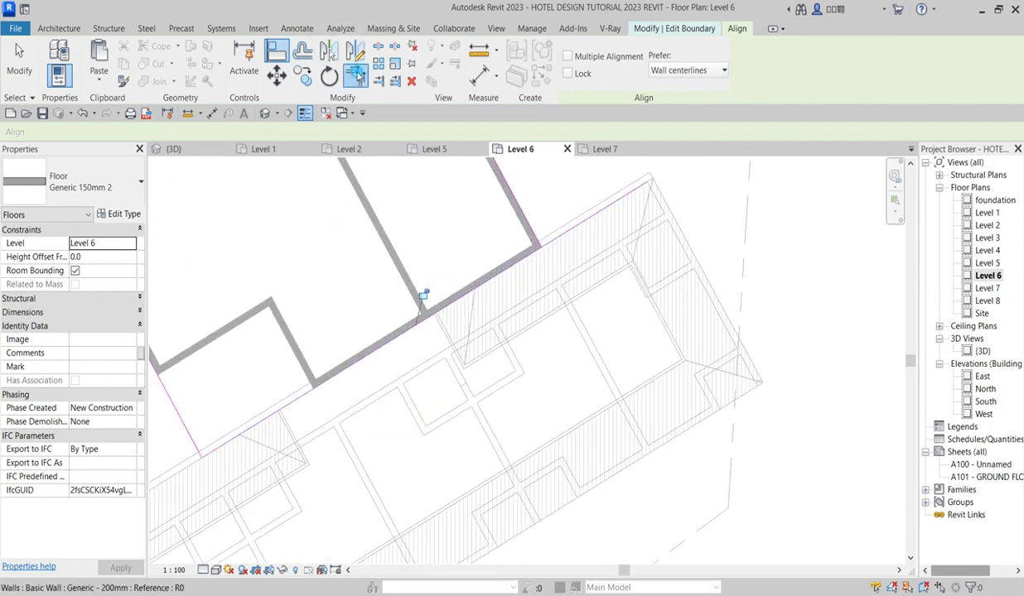
click(514, 264)
click(521, 226)
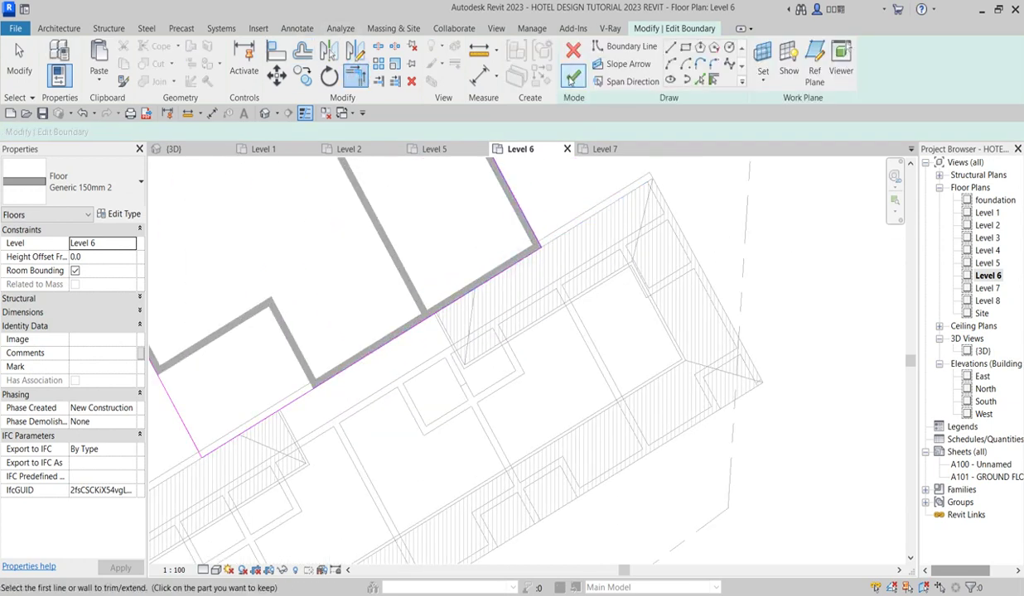
click(573, 76)
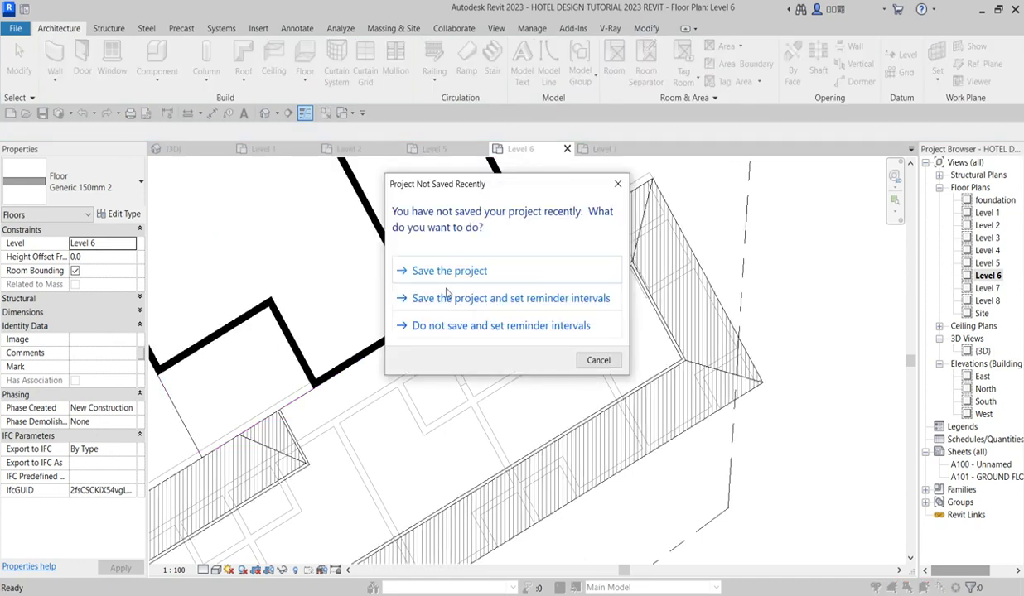
Save, then paste a copy of the Level 6 floor aligned to Level 7 and view it in 3D
click(456, 272)
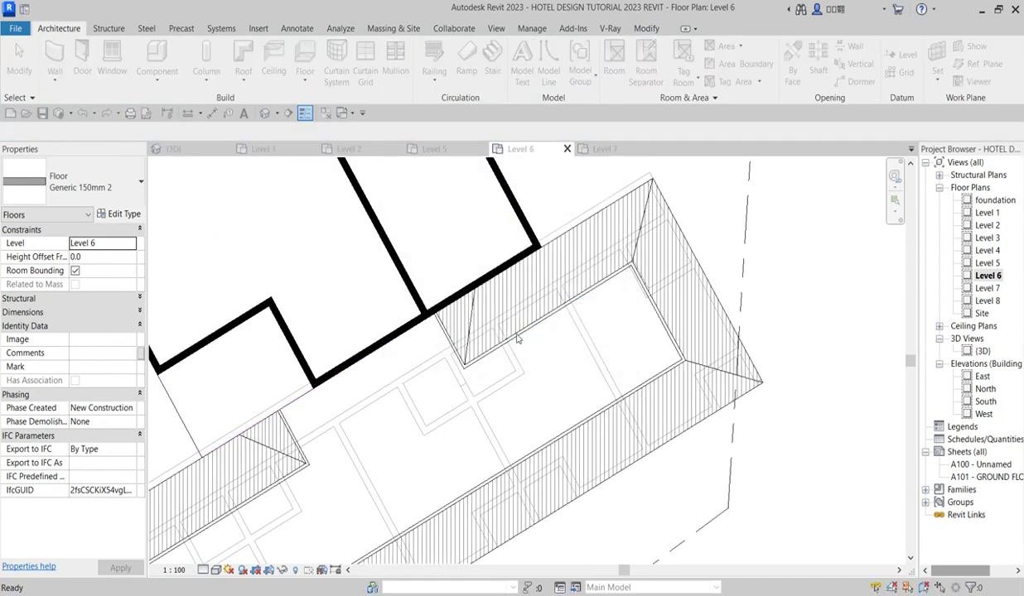
scroll(517, 337, down, 3)
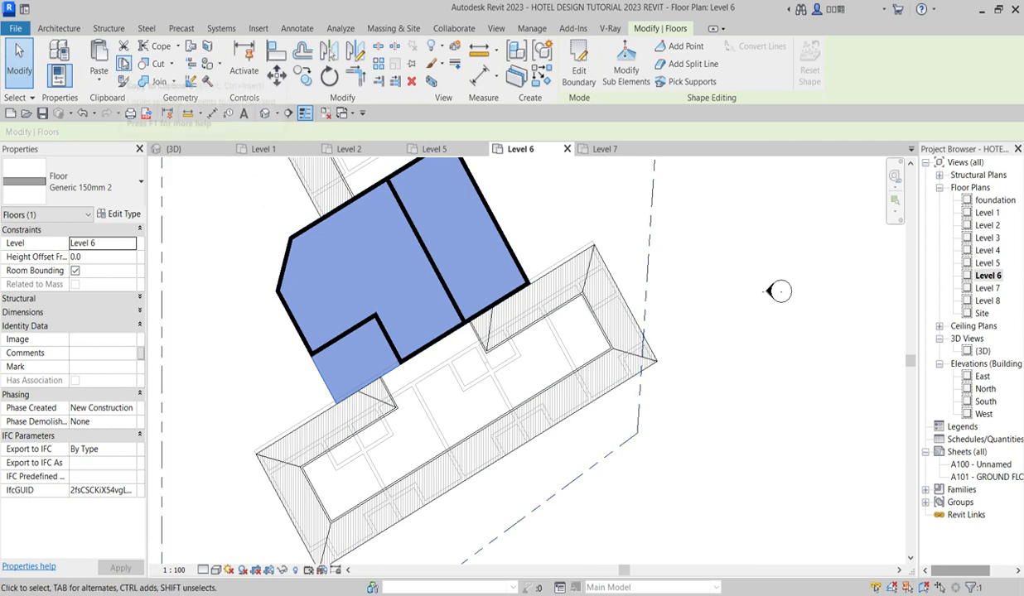
click(121, 84)
click(99, 75)
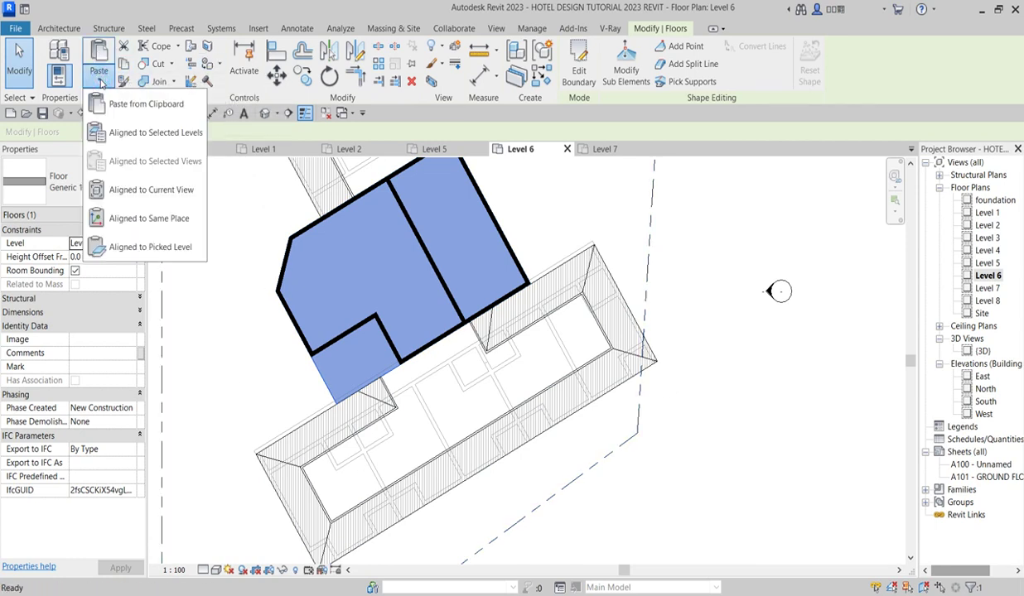
click(162, 141)
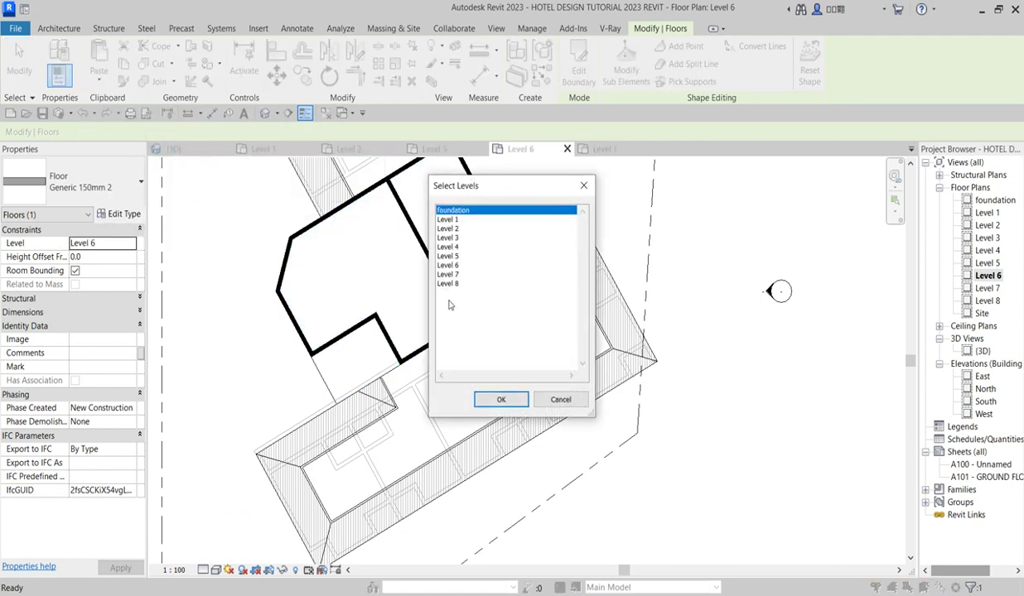
double_click(452, 275)
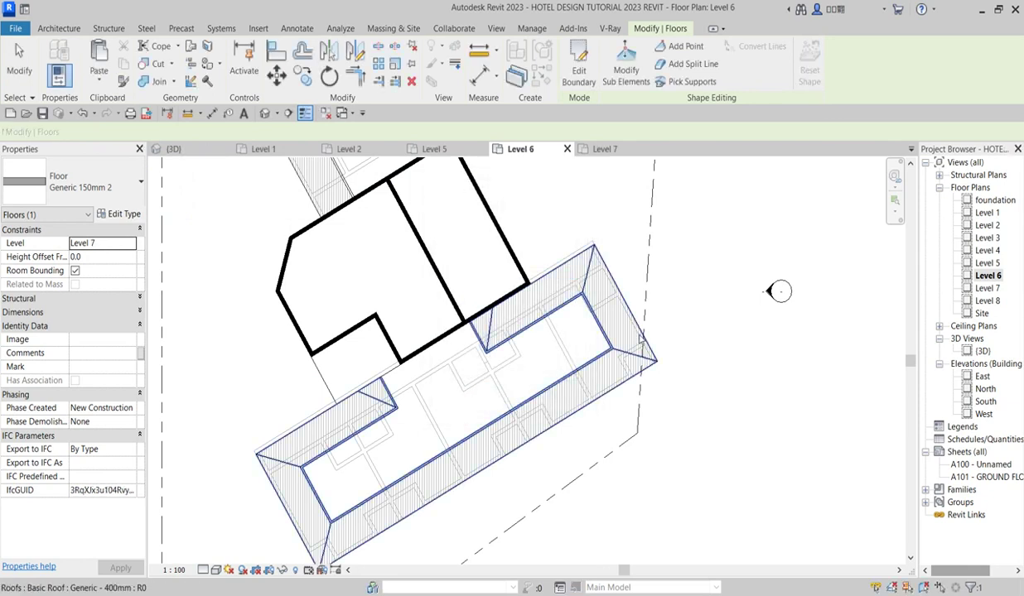
double_click(981, 351)
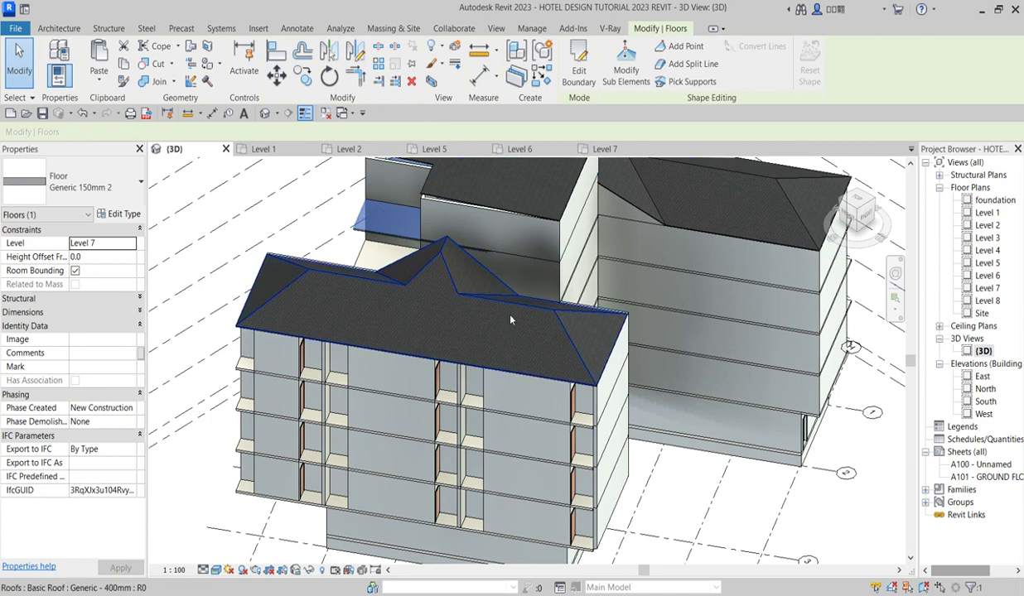
Orbit the 3D view to check the new Level 7 floor and clear the selection
scroll(487, 286, down, 3)
shift+middle_drag(432, 254, 355, 236)
click(356, 235)
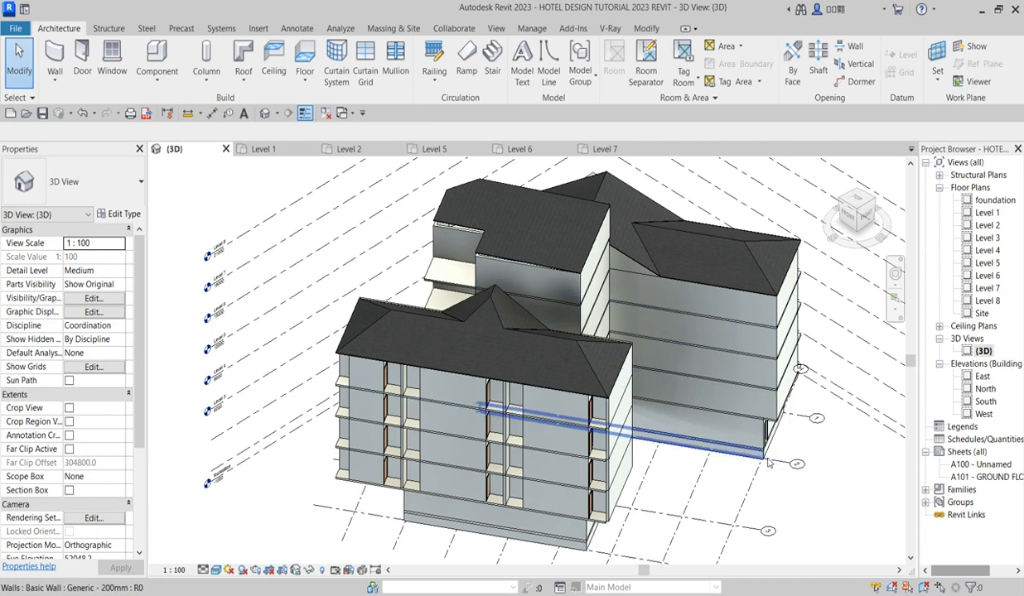
Open the Level 1 plan and zoom in on the restaurant beside the pool
double_click(986, 213)
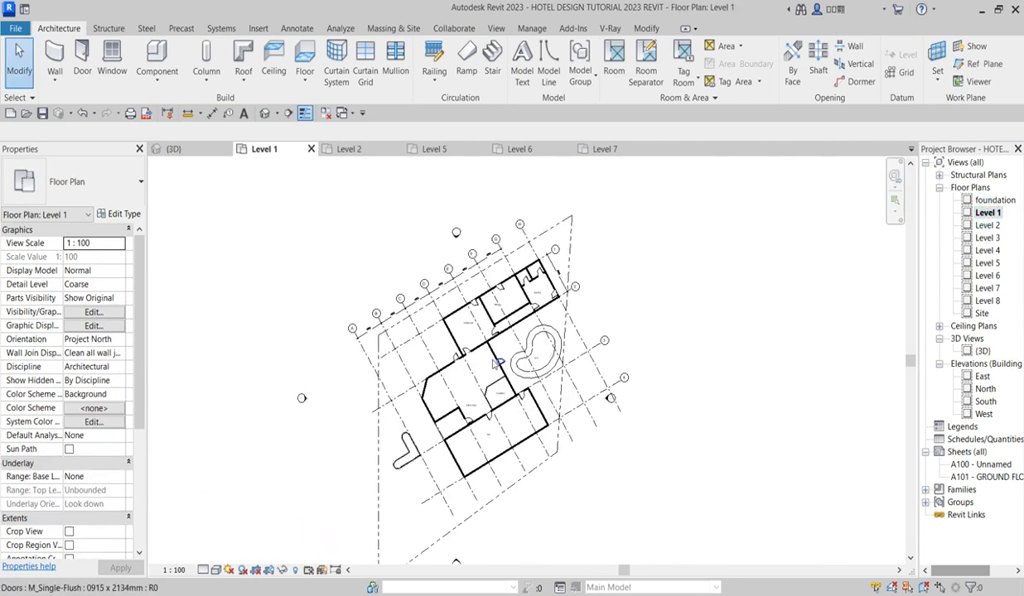
scroll(495, 364, up, 4)
scroll(518, 323, down, 4)
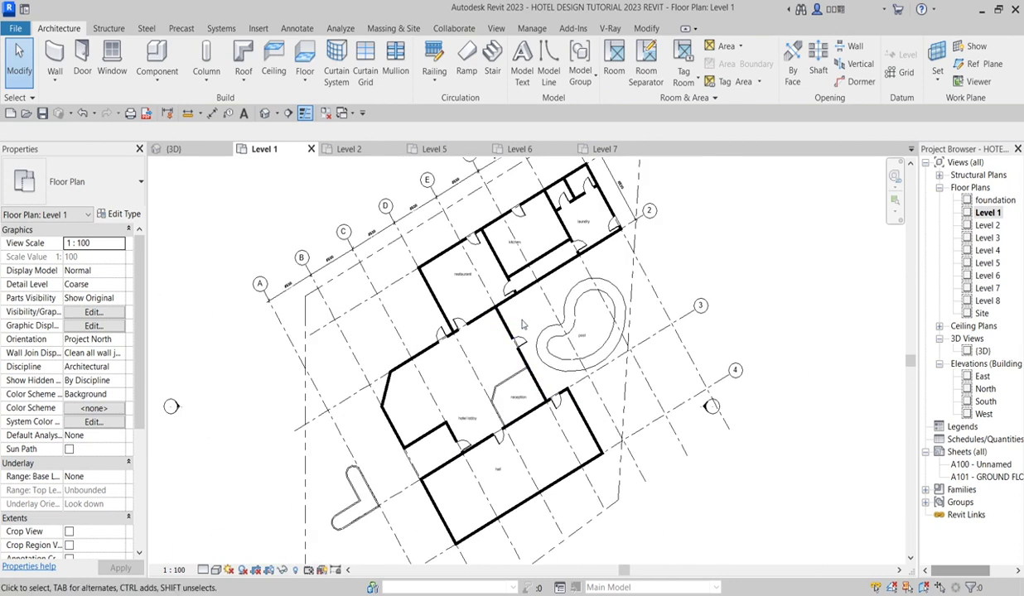
scroll(522, 323, up, 2)
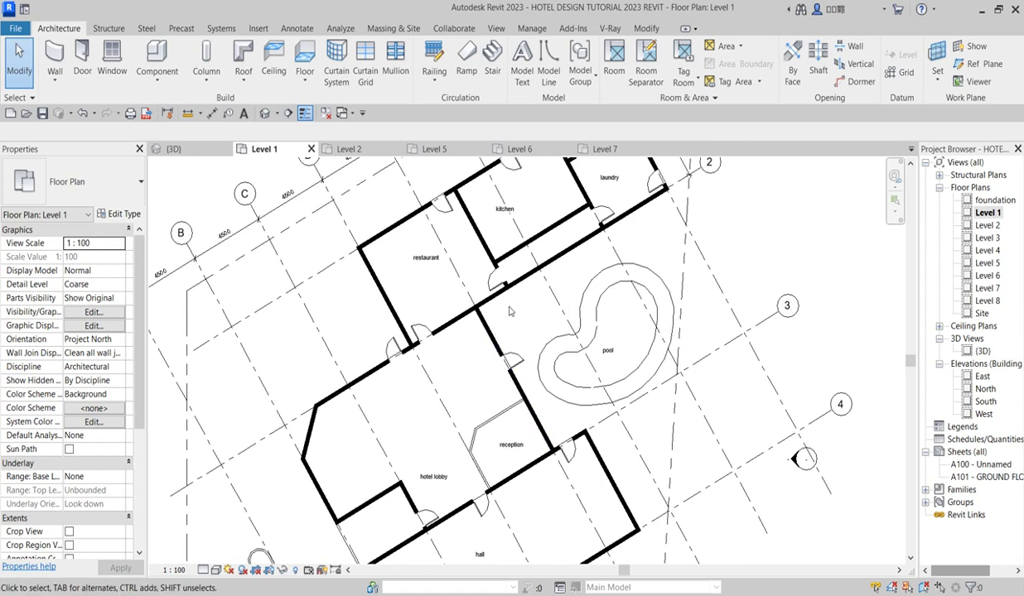
scroll(509, 309, up, 3)
scroll(506, 305, down, 3)
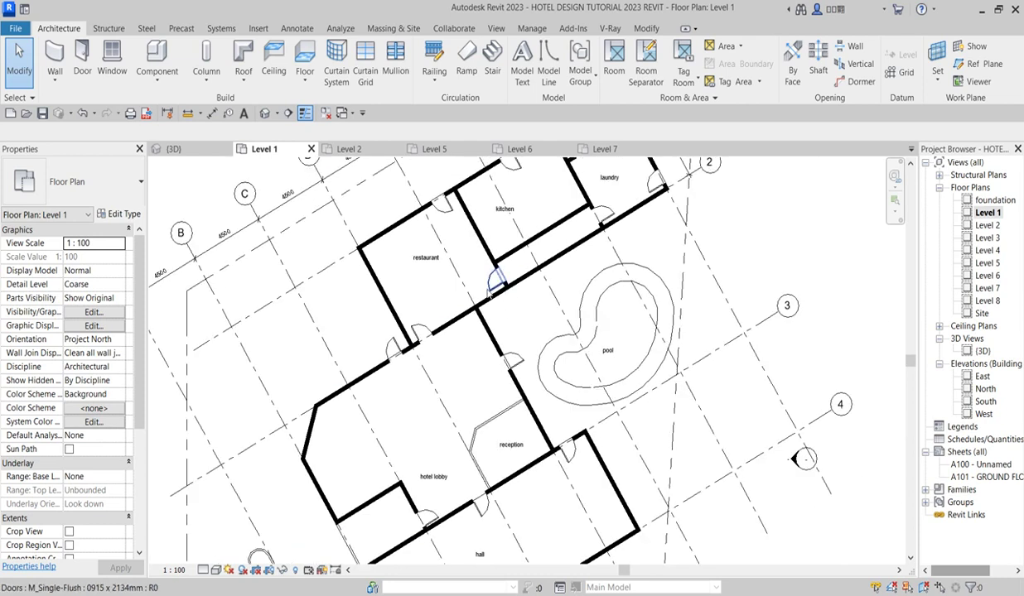
scroll(507, 294, up, 5)
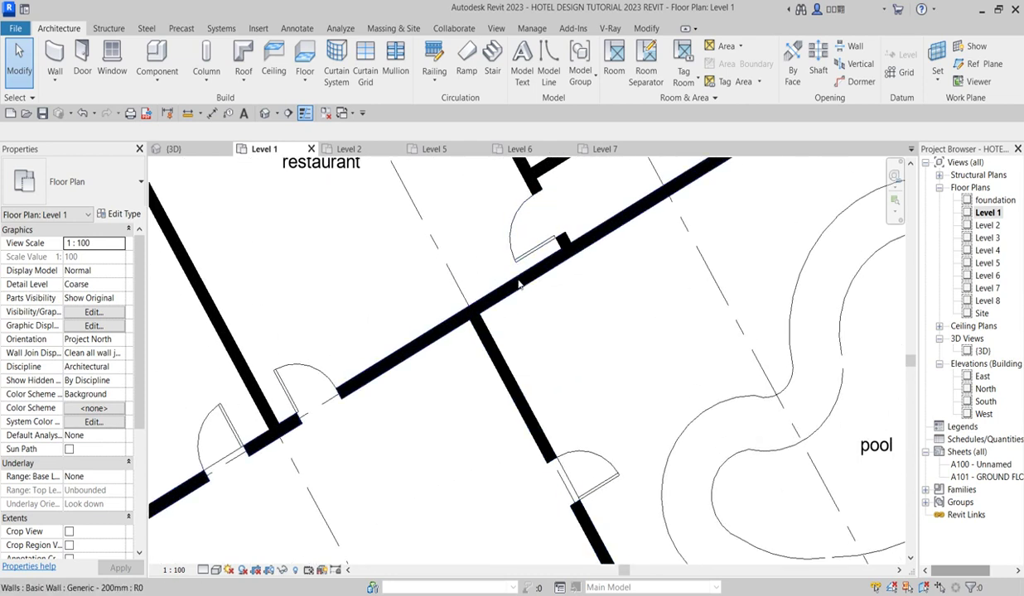
scroll(527, 263, down, 4)
key(Escape)
scroll(530, 278, up, 1)
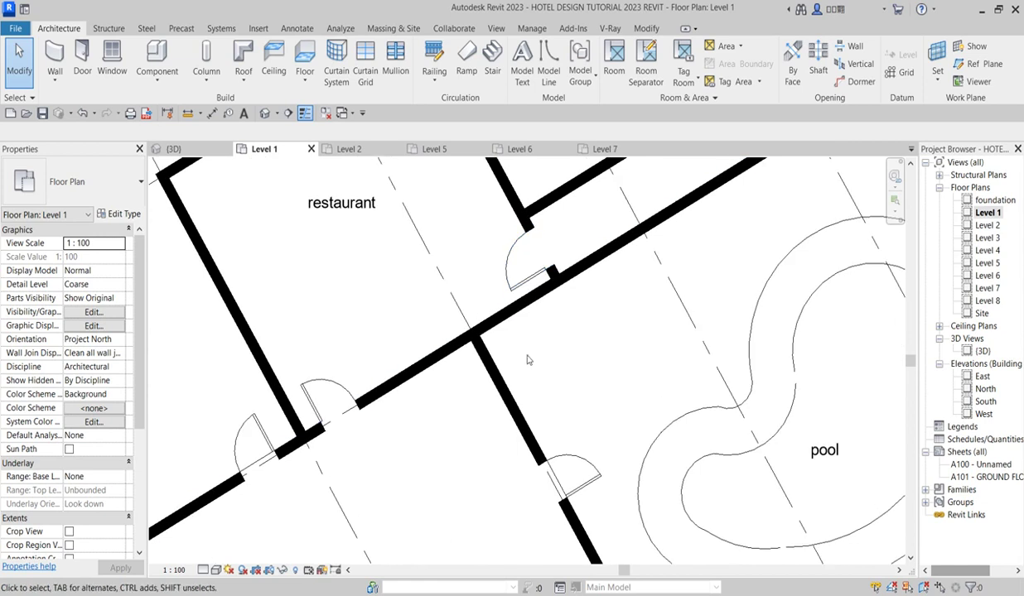
scroll(508, 356, down, 3)
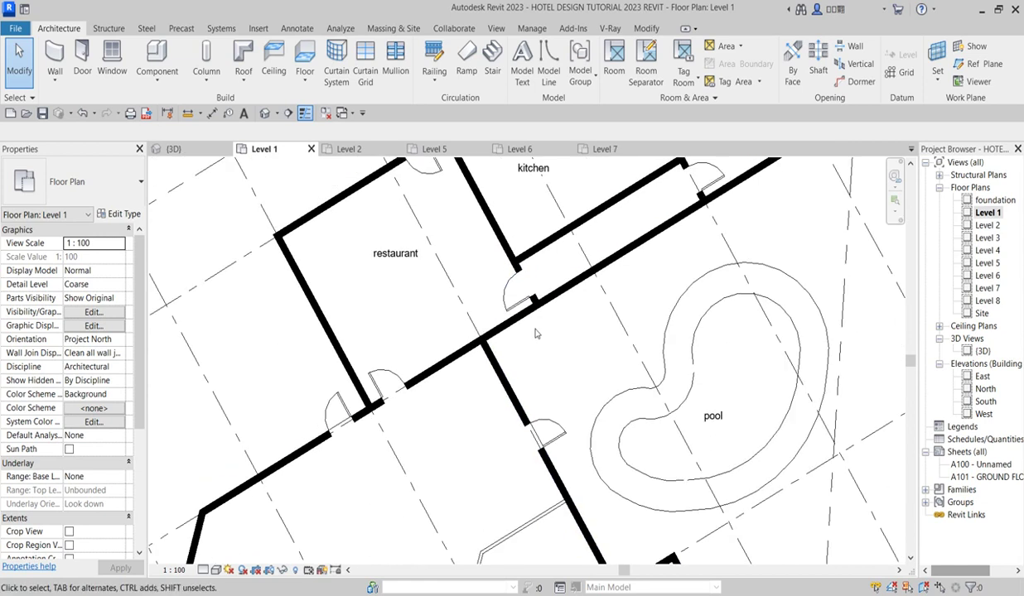
scroll(543, 328, up, 1)
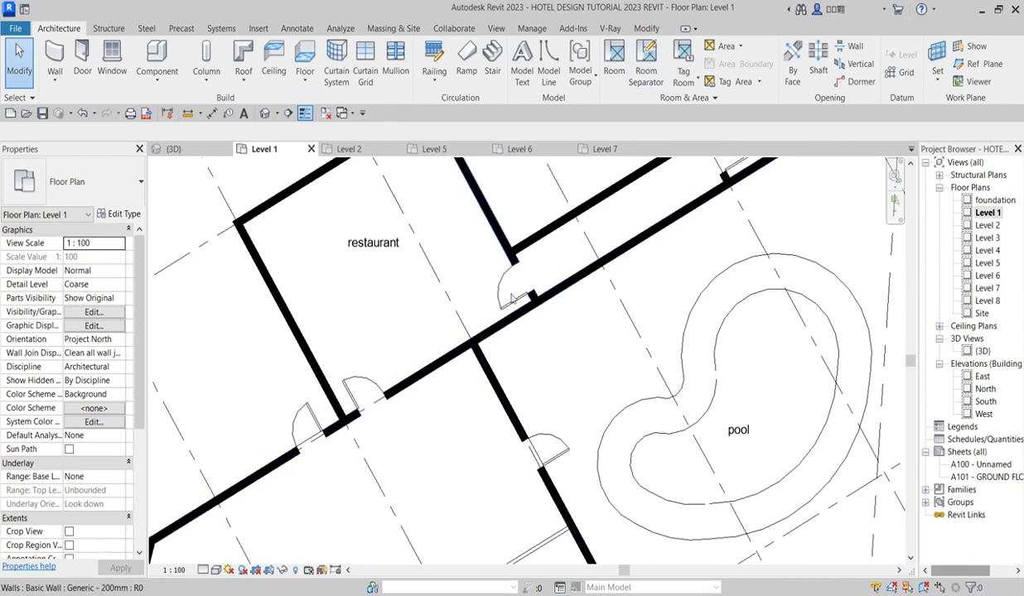
scroll(606, 294, down, 1)
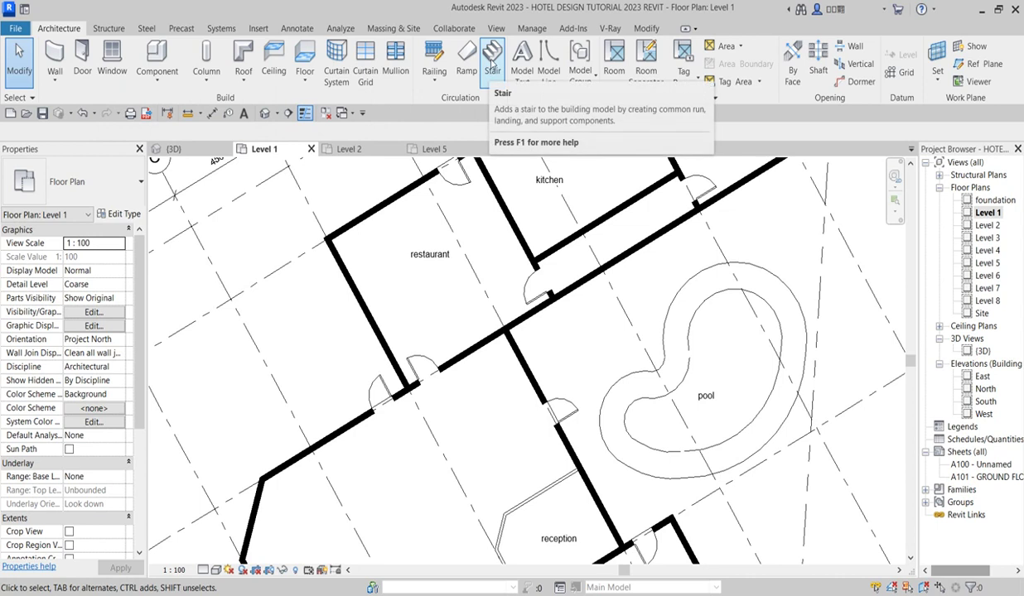
Start a Cast-In-Place Monolithic Stair from Level 1 to Level 2 by sketching its run
click(492, 59)
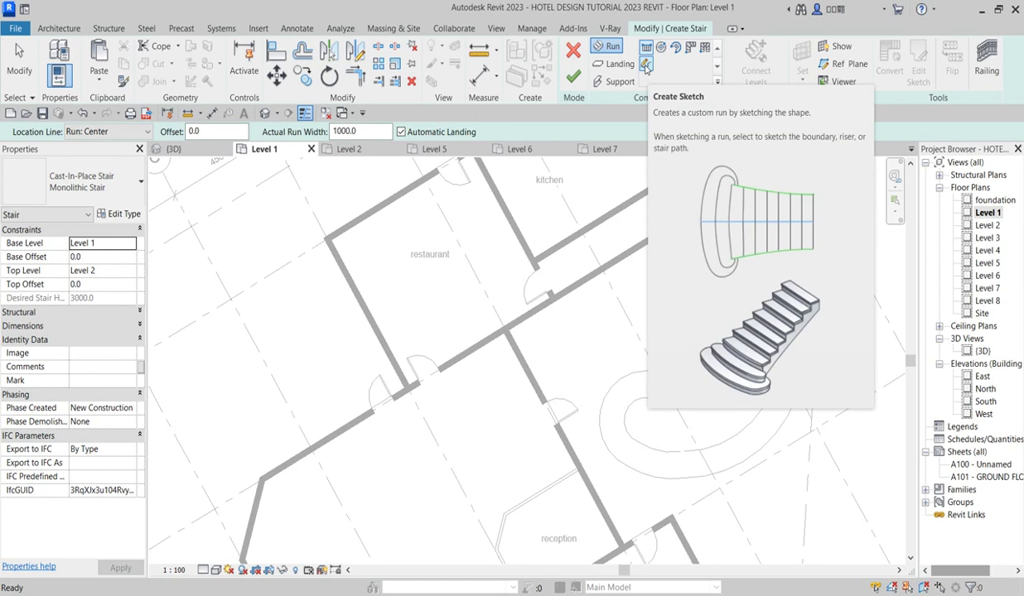
click(645, 68)
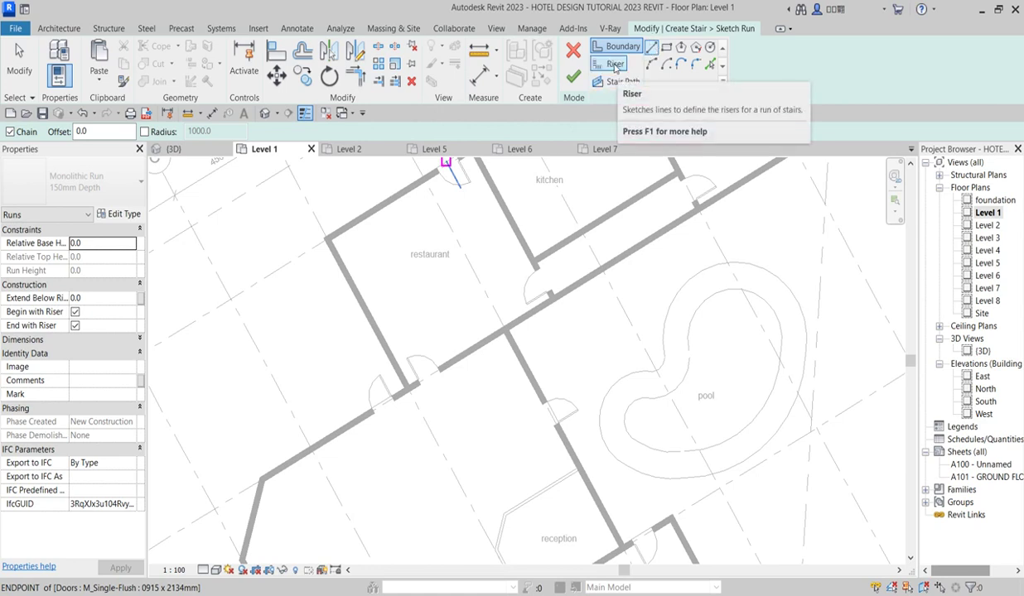
Pick the restaurant wall and the grid reference line across the pool as stair boundaries
click(710, 65)
click(580, 293)
click(651, 358)
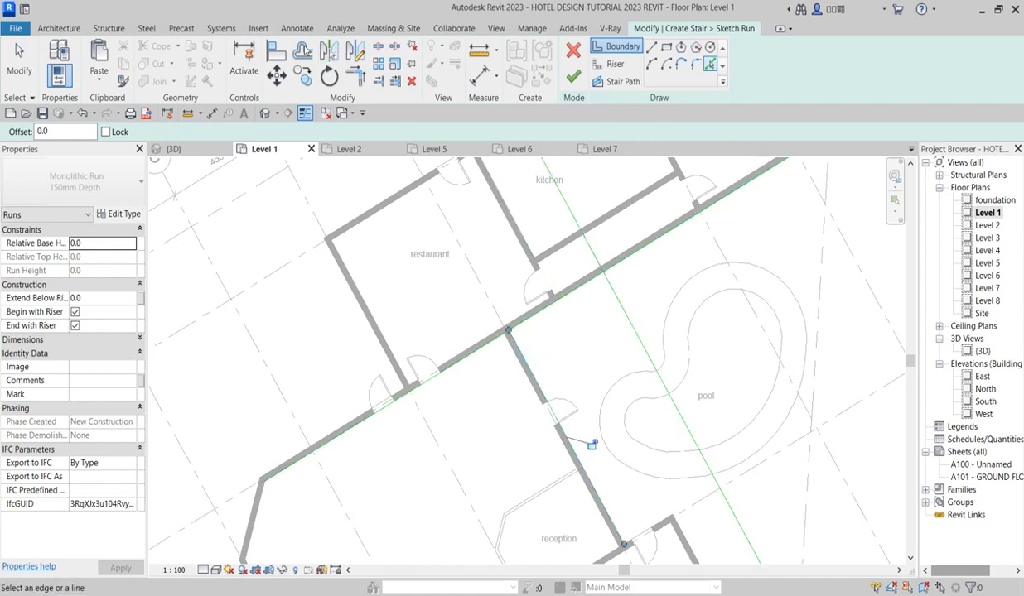
right_click(594, 332)
click(628, 345)
right_click(566, 299)
click(583, 306)
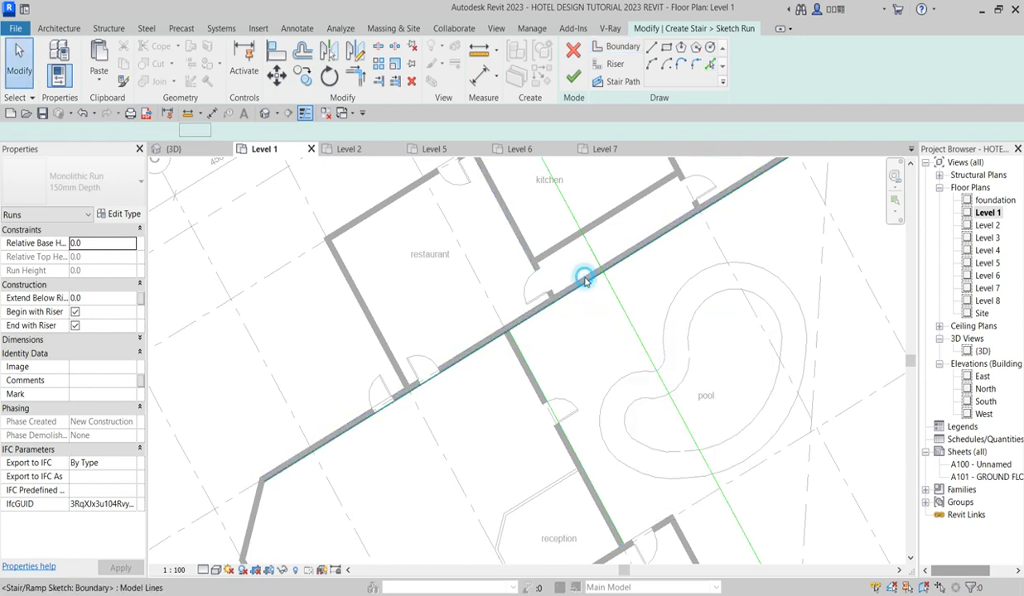
Copy the wall boundary line 2500 along the grid
click(581, 280)
scroll(590, 294, up, 2)
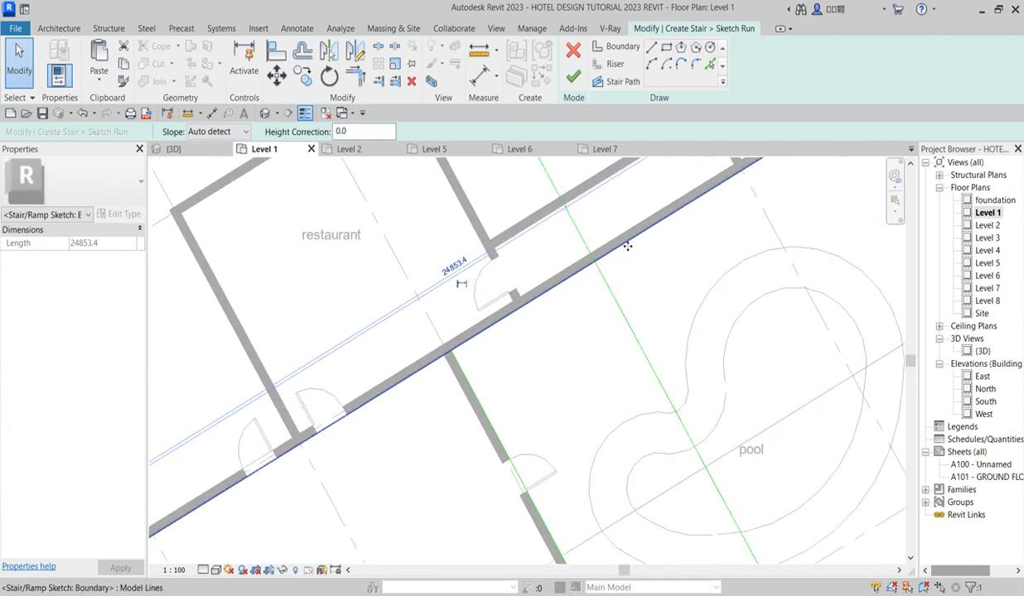
scroll(487, 376, down, 2)
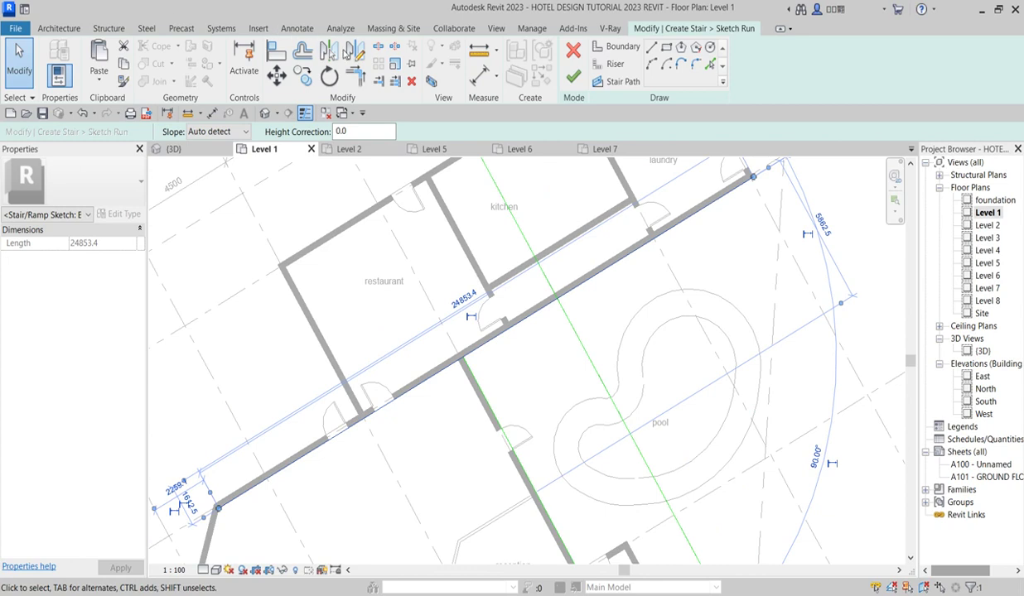
click(302, 75)
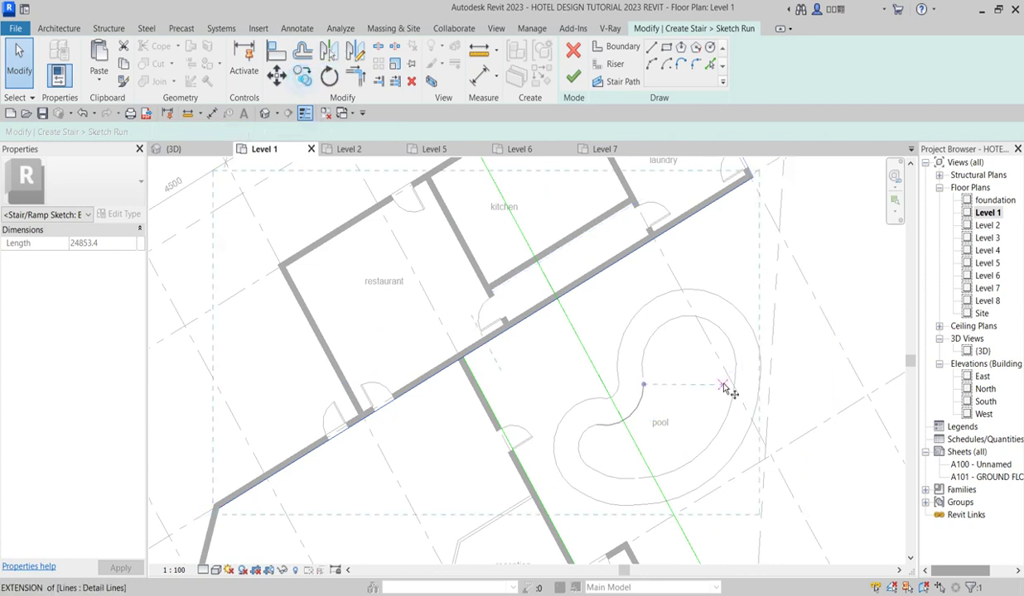
scroll(553, 315, up, 2)
click(551, 295)
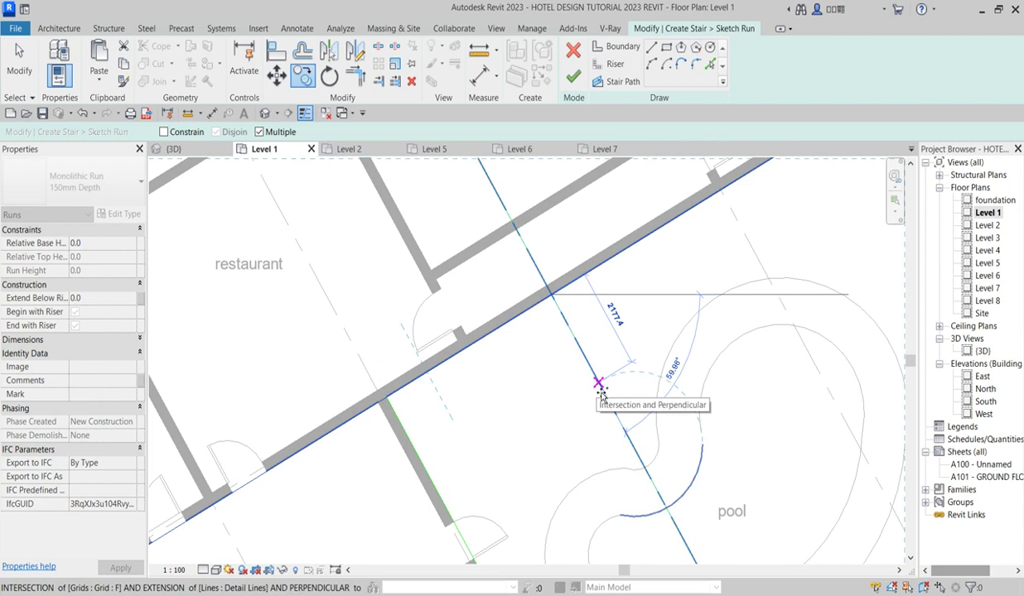
text(2500)
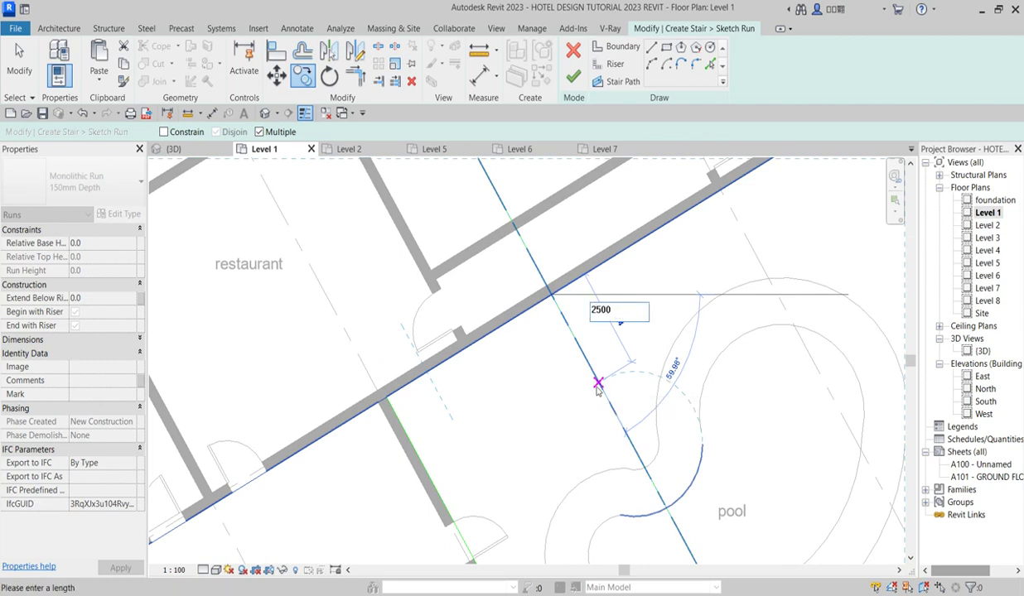
key(Return)
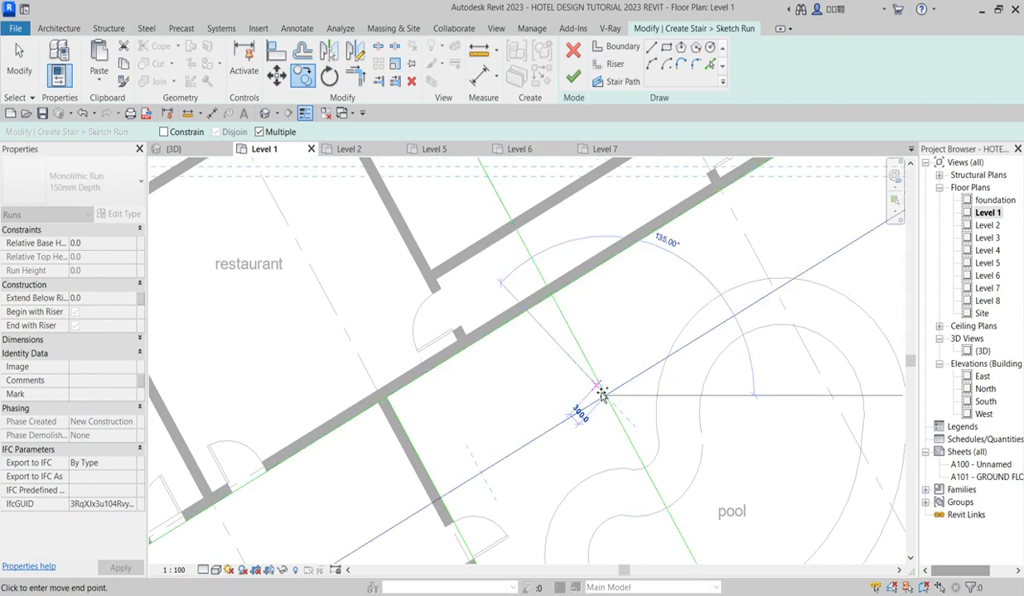
key(Escape)
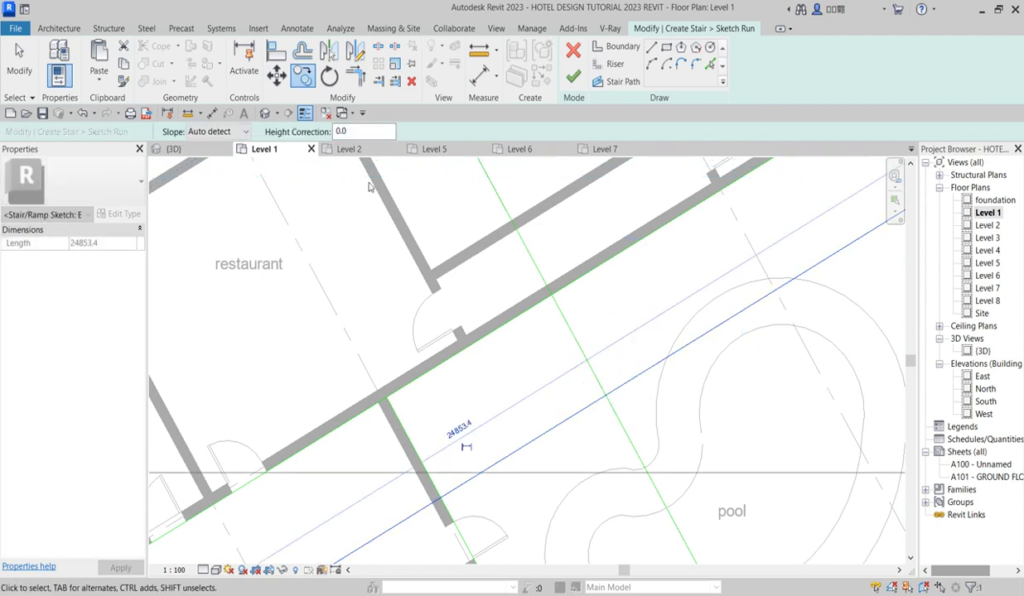
Trim the boundary lines to corners (TR) to close the rectangle and remove overhangs
key(t)
key(r)
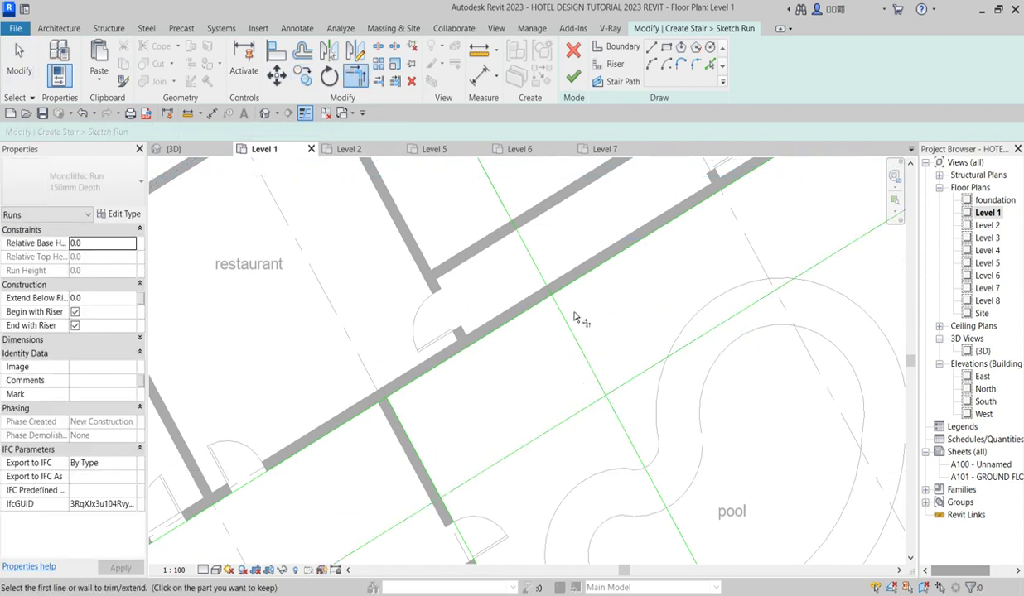
click(562, 315)
click(546, 302)
click(582, 356)
click(576, 409)
click(481, 467)
click(431, 479)
click(403, 429)
click(411, 388)
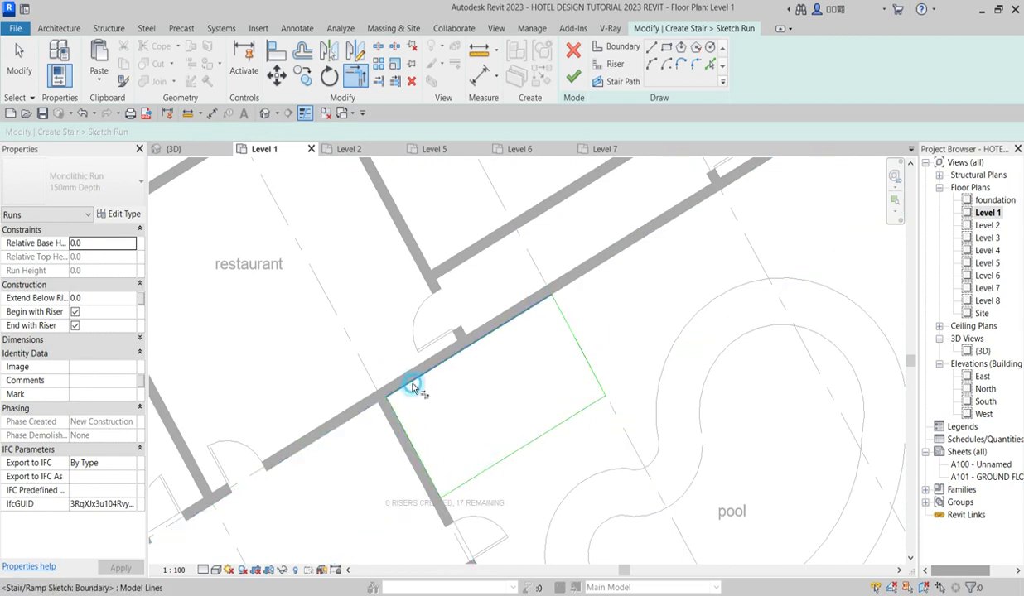
scroll(686, 411, down, 2)
key(Escape)
scroll(596, 472, up, 2)
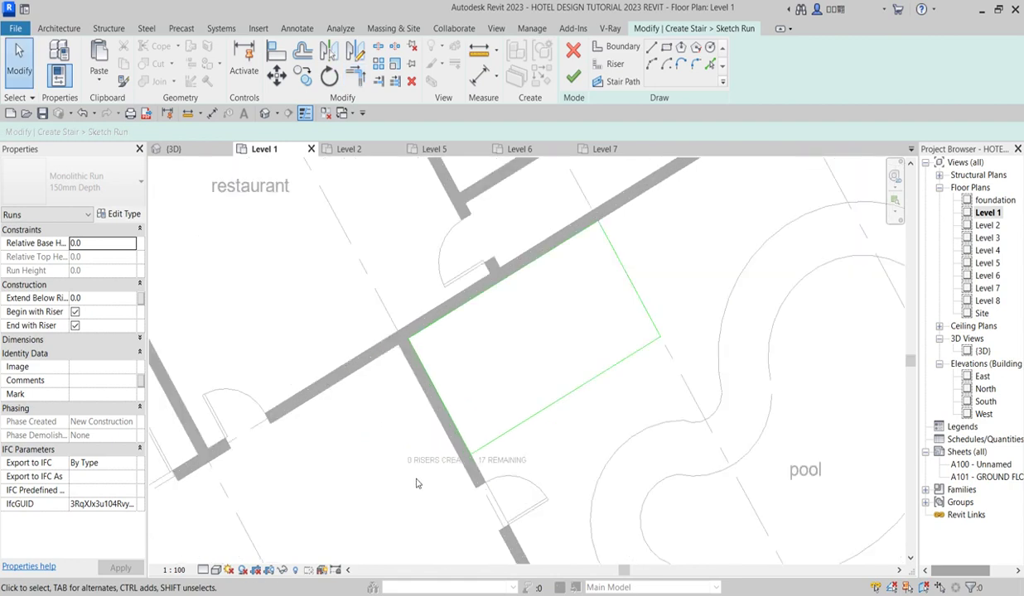
scroll(414, 468, up, 2)
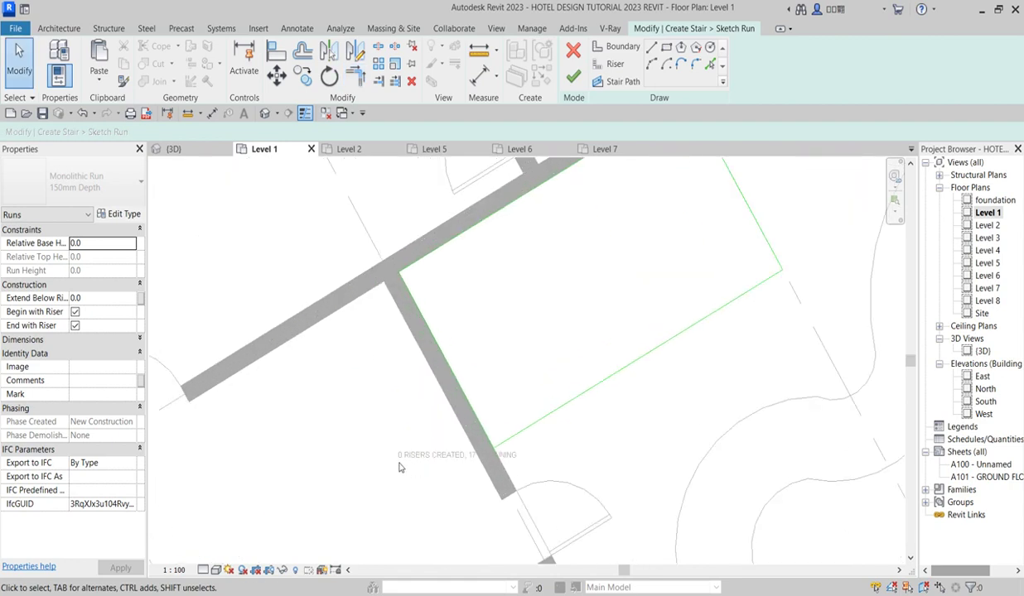
scroll(443, 465, down, 1)
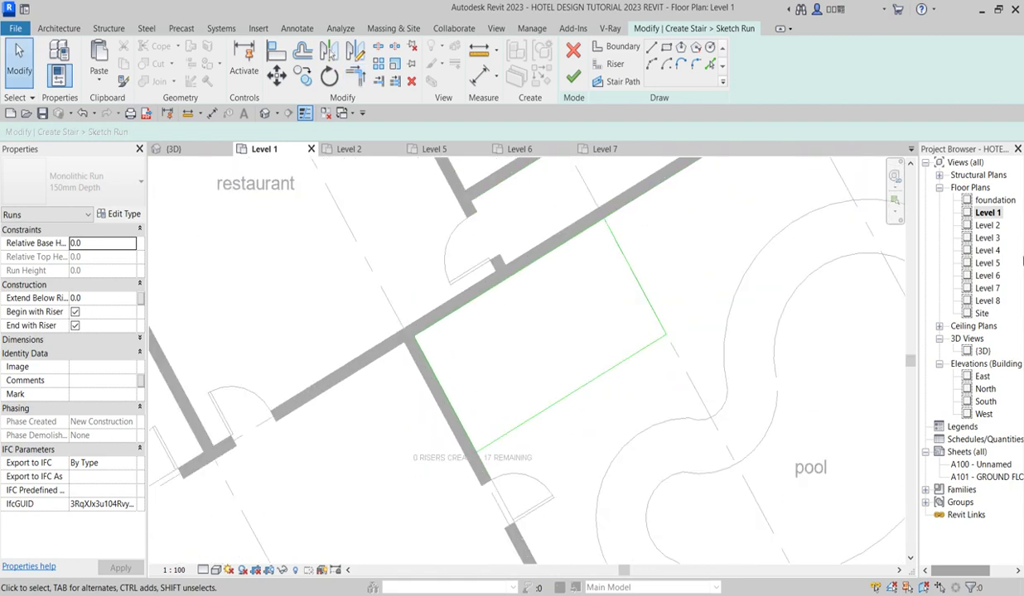
click(652, 47)
Draw a 1200 mm riser line perpendicular from the restaurant wall inside the boundary
click(652, 48)
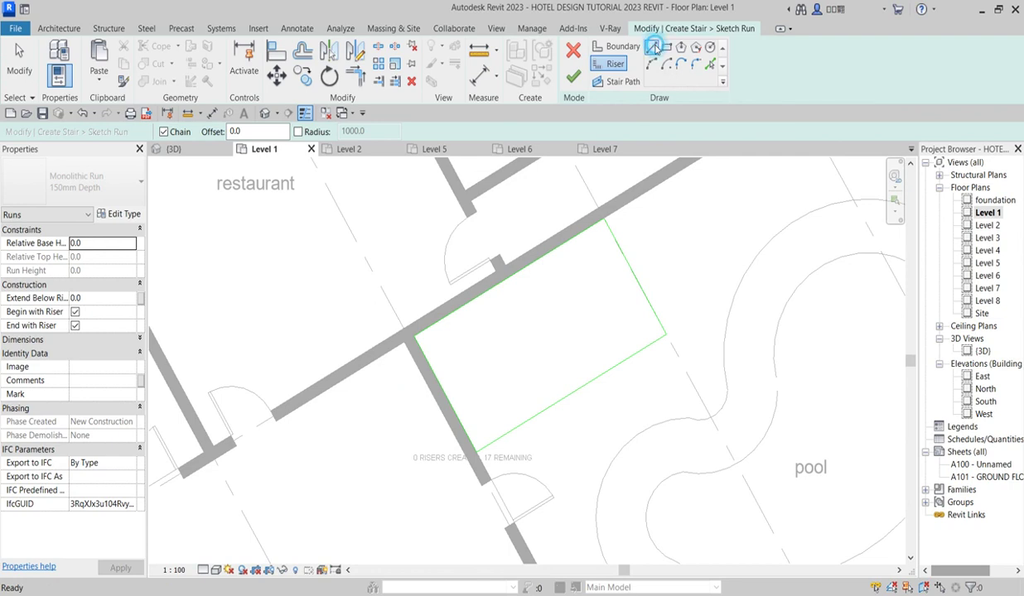
scroll(571, 240, up, 2)
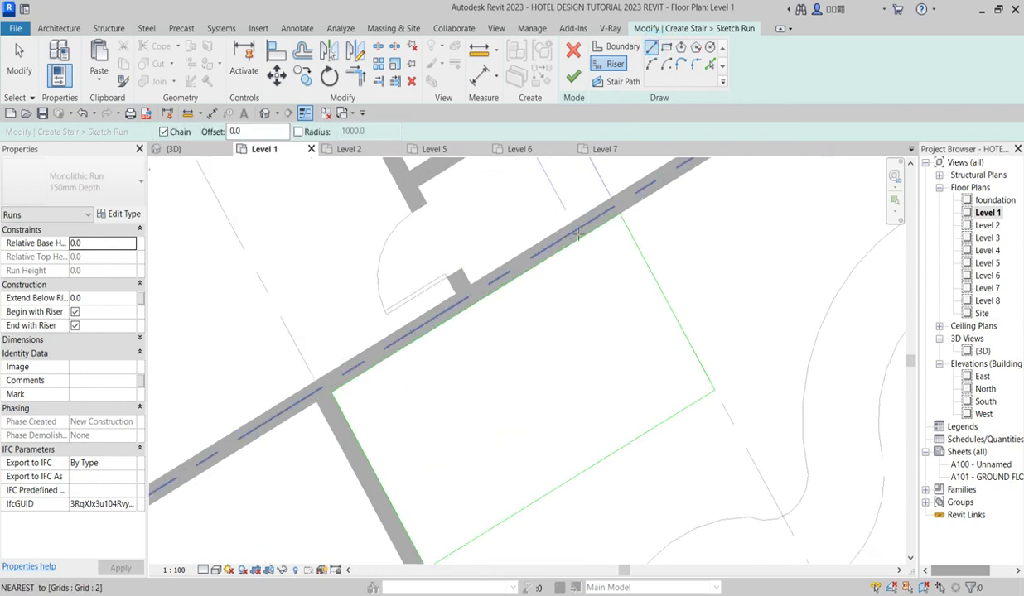
click(527, 271)
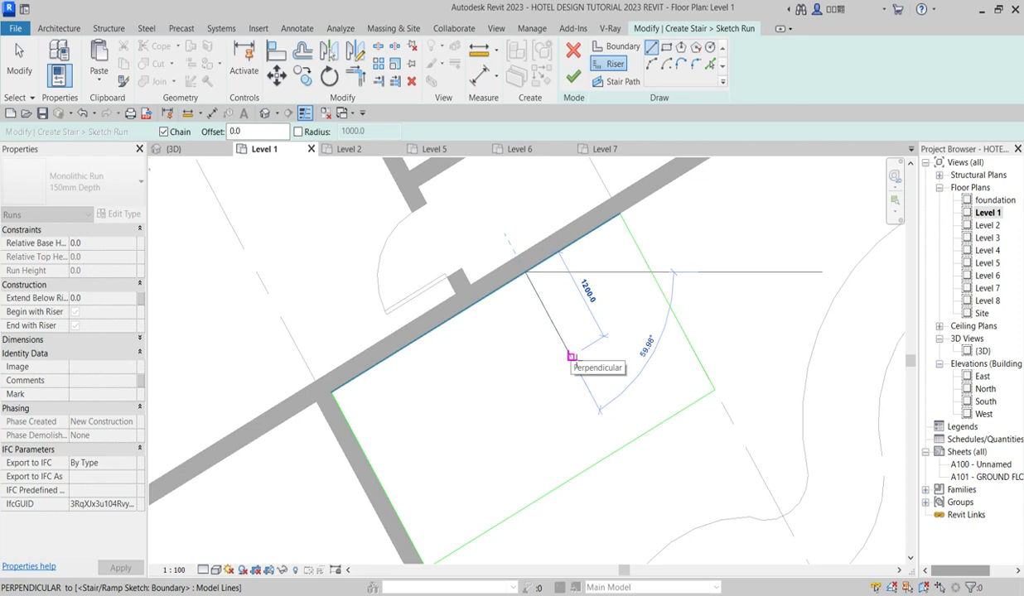
click(572, 356)
key(Escape)
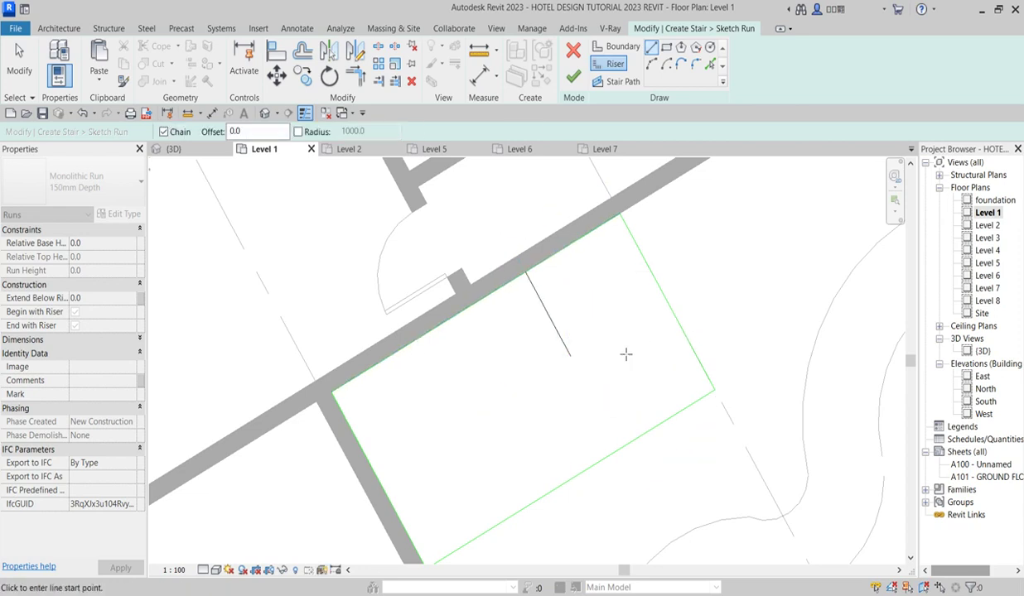
key(Escape)
click(565, 336)
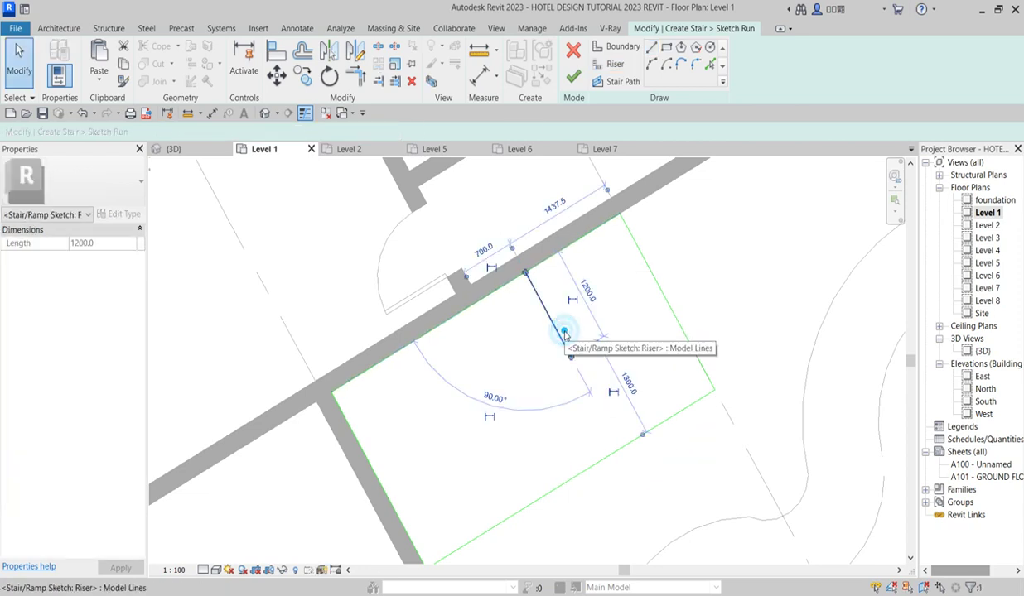
Offset copies of the riser at 300.0, adding six parallel risers leftward
click(305, 50)
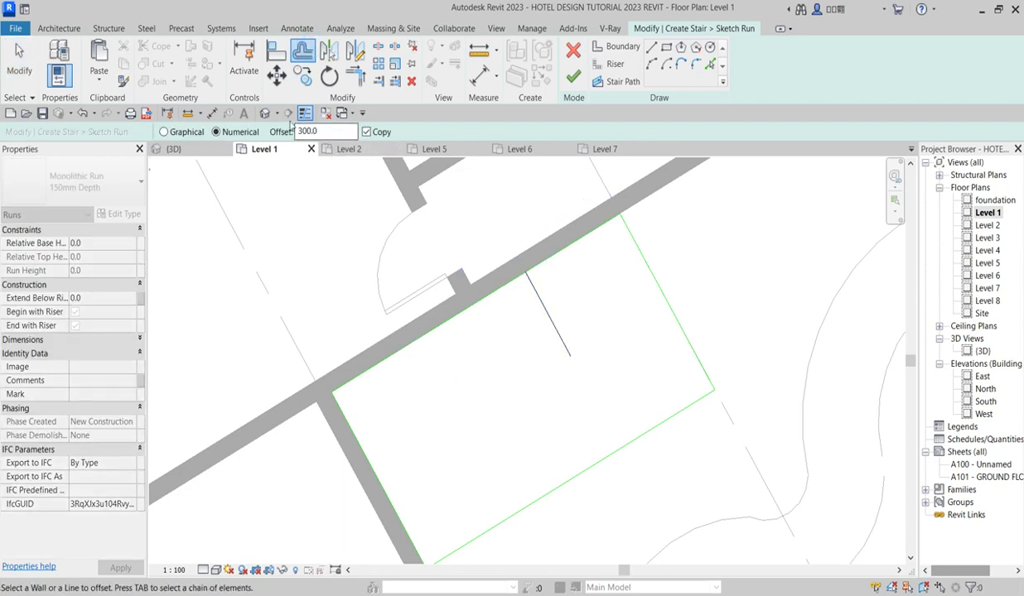
drag(324, 134, 305, 121)
click(547, 324)
click(522, 340)
click(513, 352)
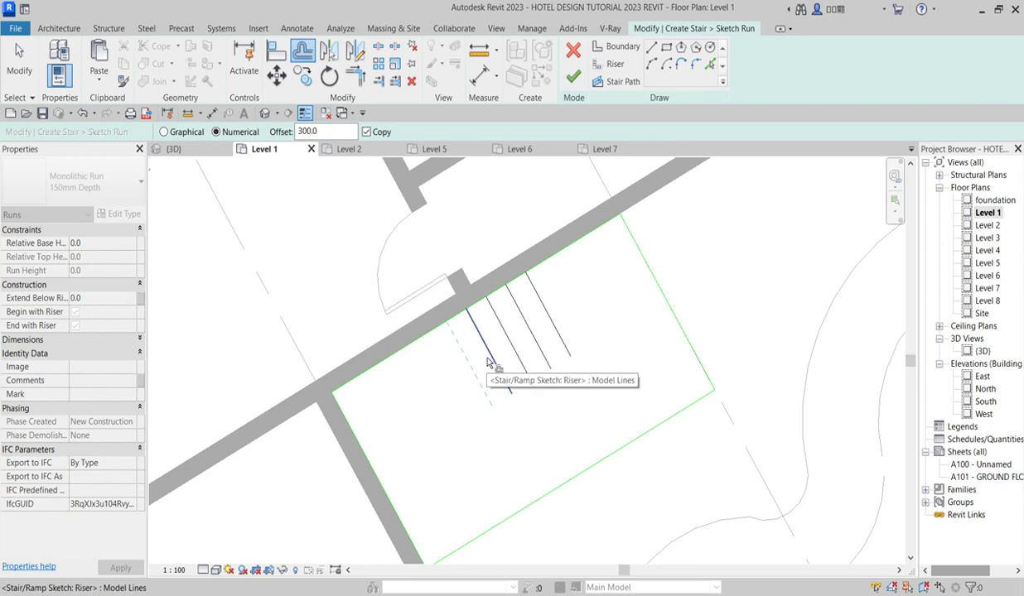
click(487, 364)
click(454, 383)
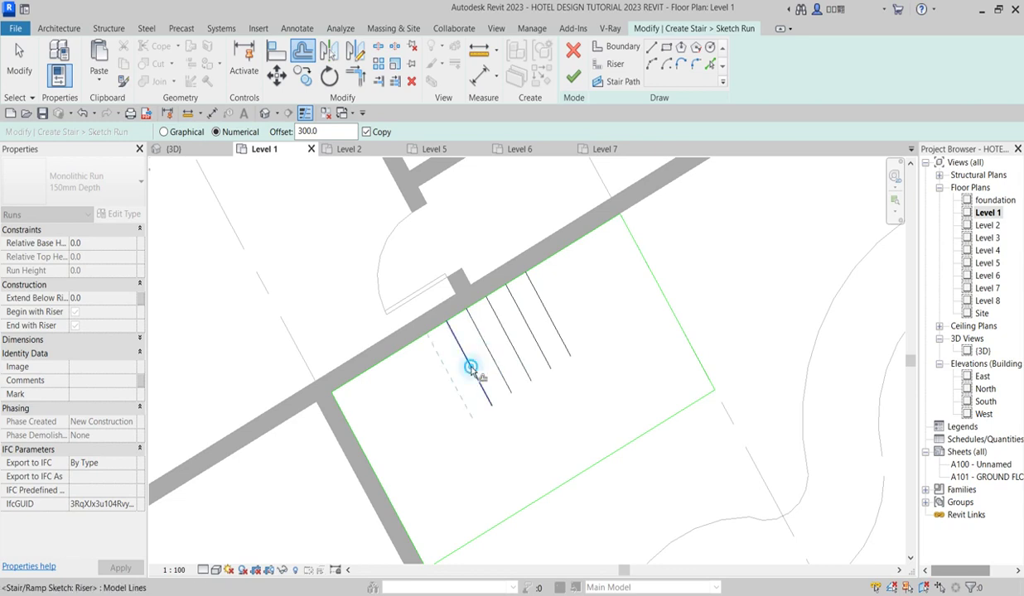
click(448, 389)
Offset the top riser line once more by 300
scroll(459, 389, down, 3)
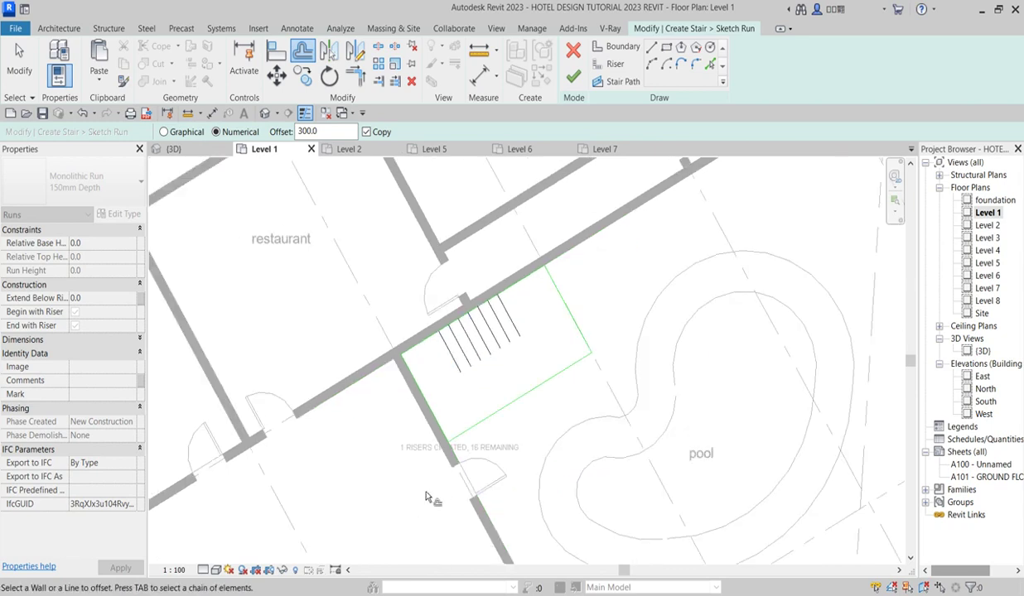
scroll(464, 397, up, 1)
scroll(483, 453, up, 2)
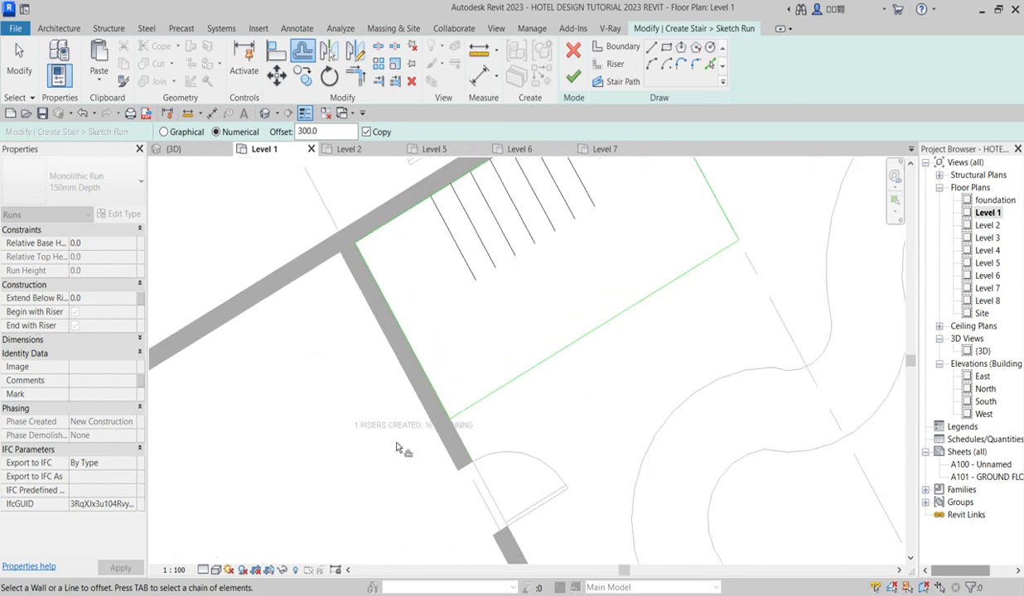
scroll(414, 437, up, 1)
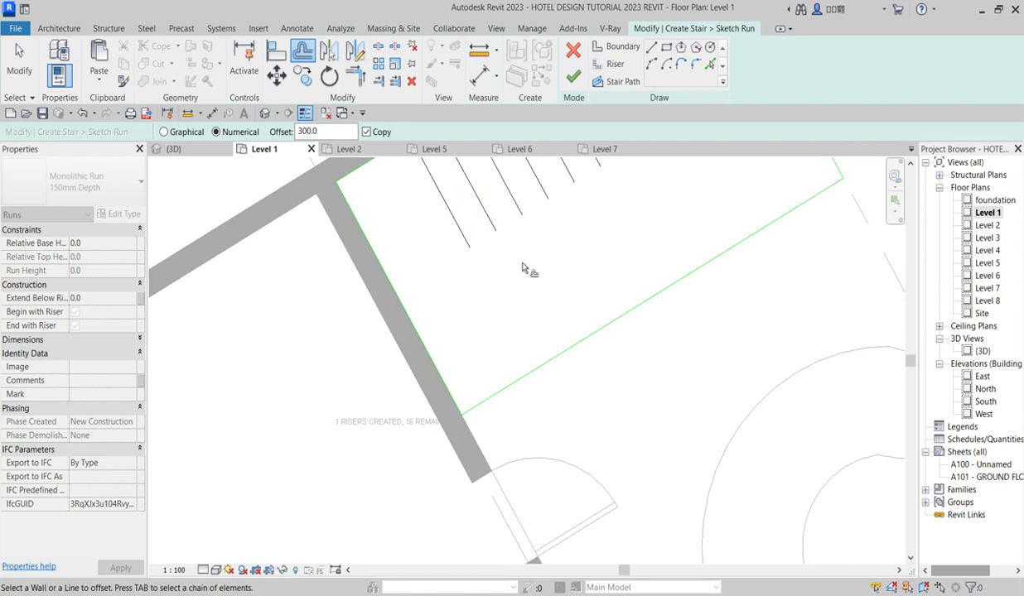
scroll(534, 275, down, 3)
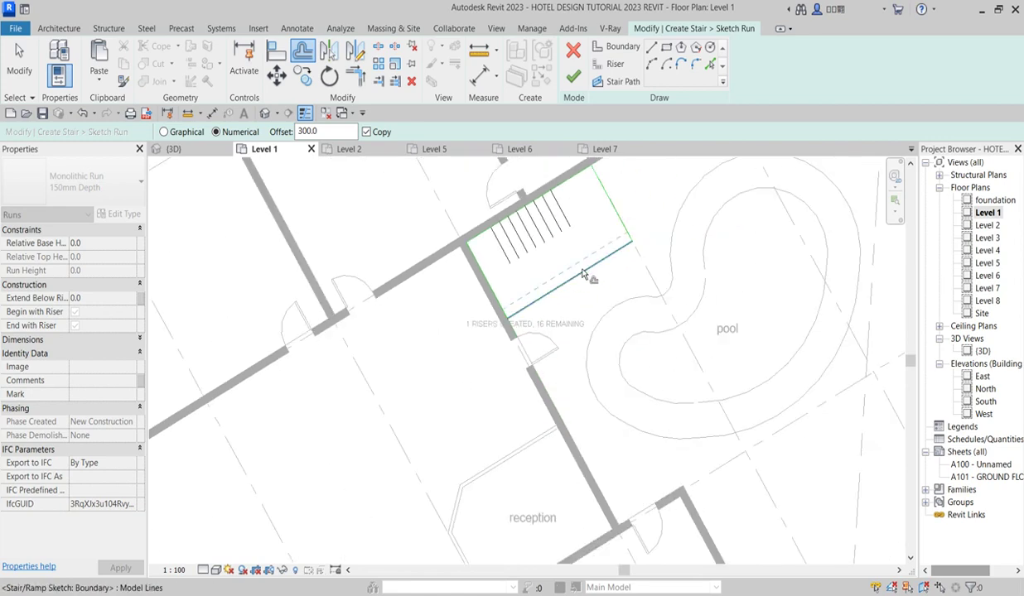
click(560, 202)
scroll(565, 241, up, 2)
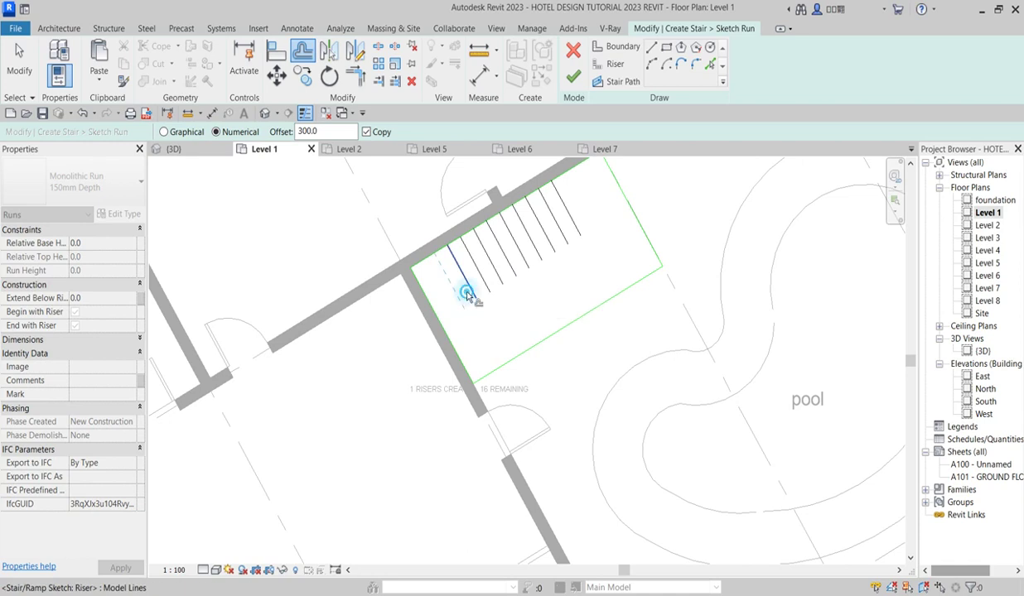
Add one more offset riser, then select the sketch's risers and boundary lines
click(468, 297)
key(Escape)
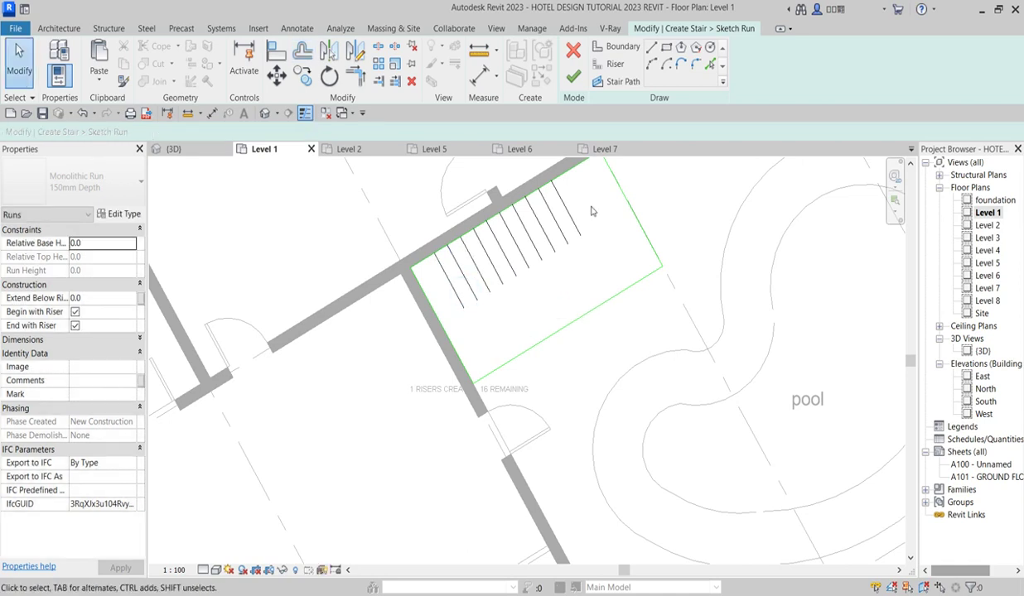
scroll(591, 211, down, 3)
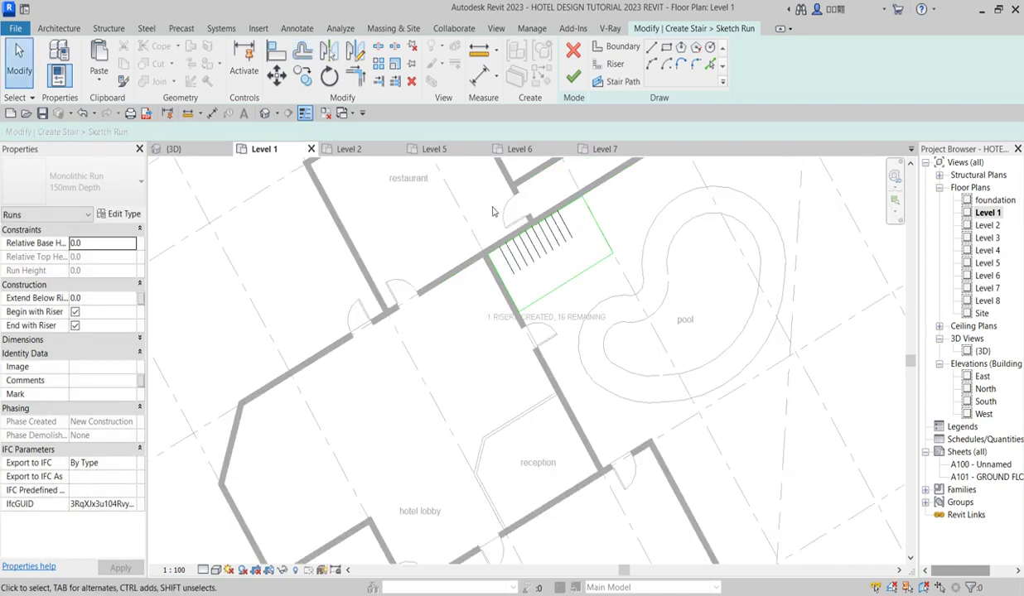
scroll(568, 260, up, 2)
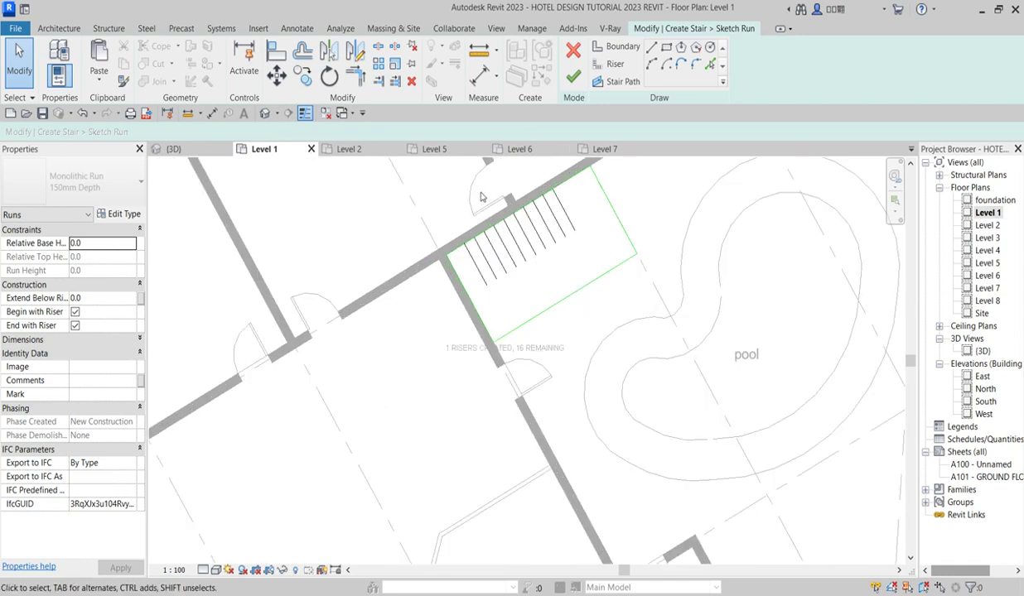
scroll(452, 185, down, 2)
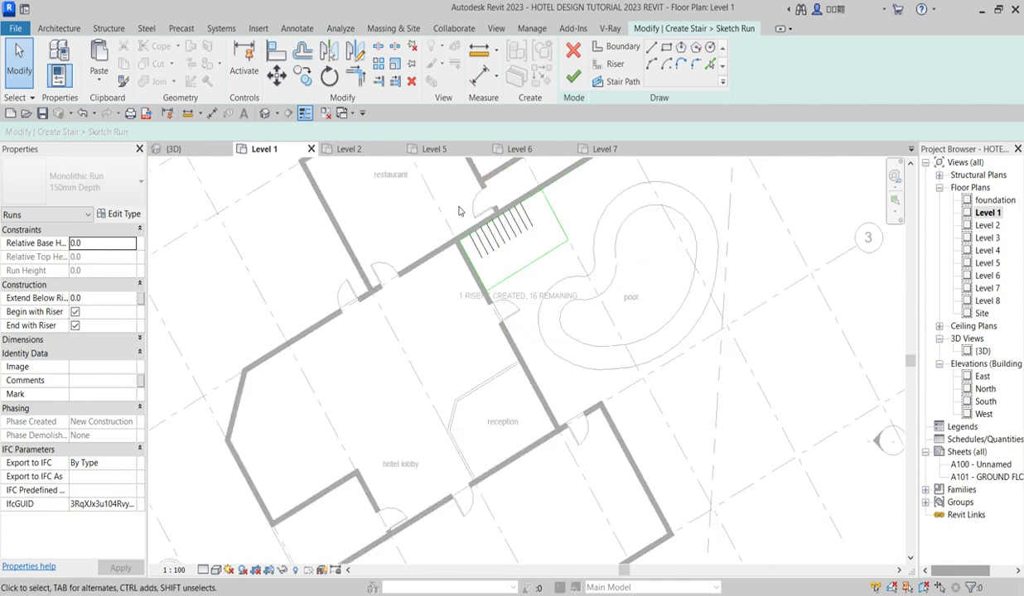
mouse_move(455, 205)
mouse_down()
mouse_move(550, 274)
mouse_move(552, 218)
mouse_move(524, 196)
mouse_up()
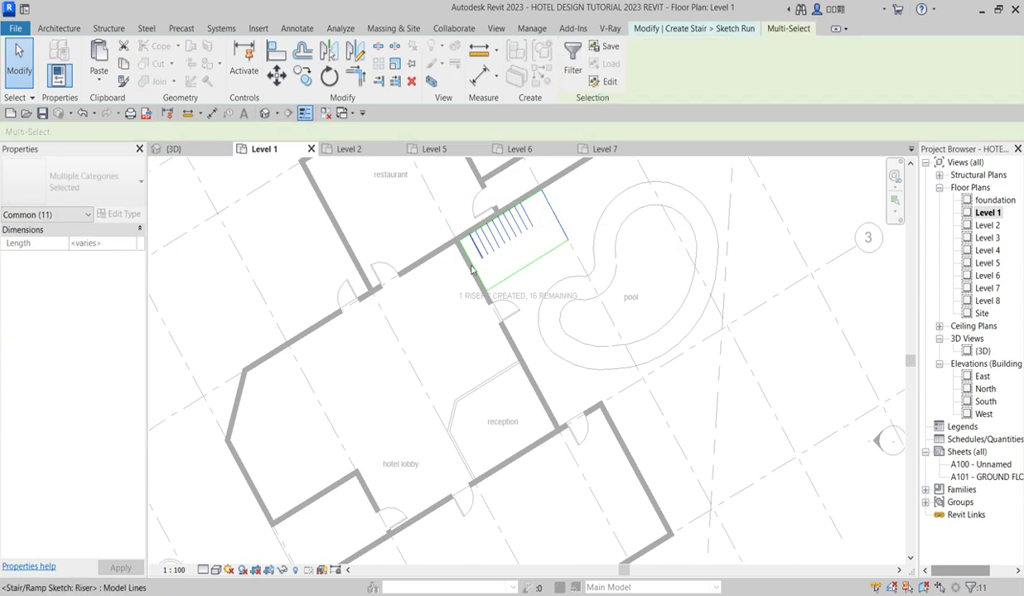
scroll(470, 271, up, 1)
Move the selected riser lines up and to the right inside the boundary
click(302, 75)
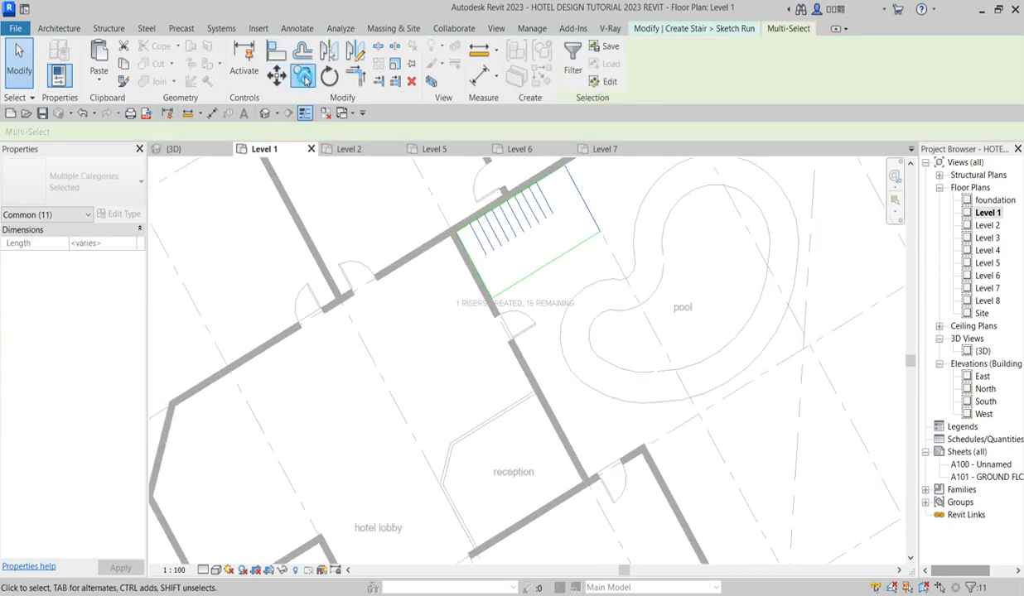
click(600, 235)
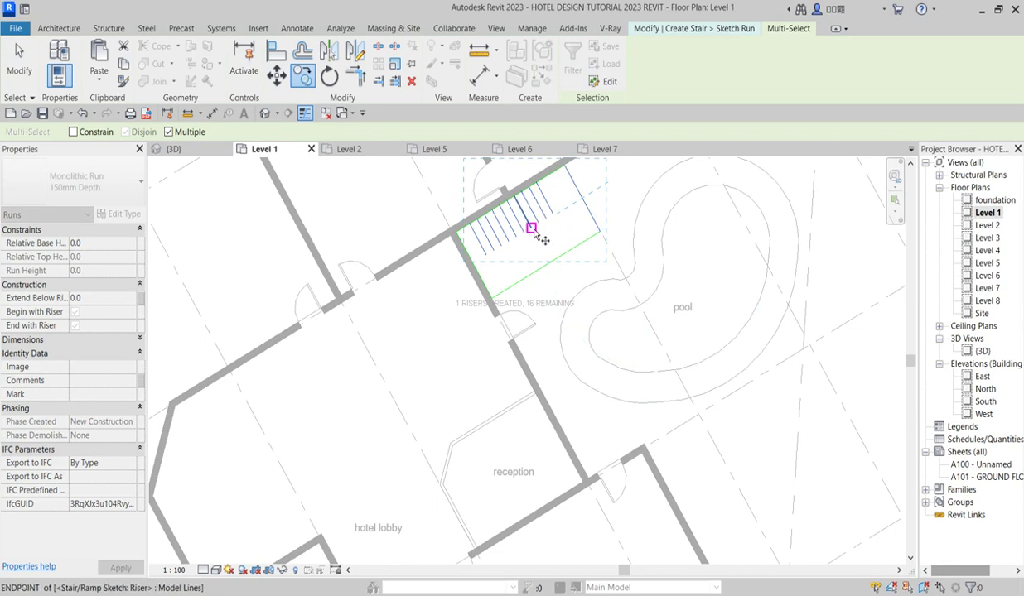
click(276, 76)
click(530, 227)
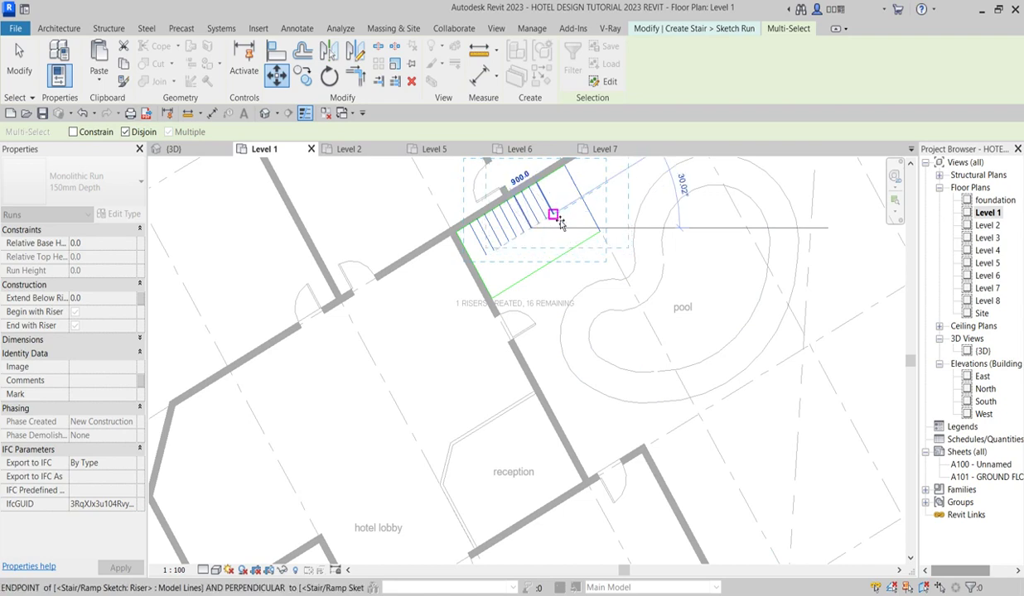
click(552, 214)
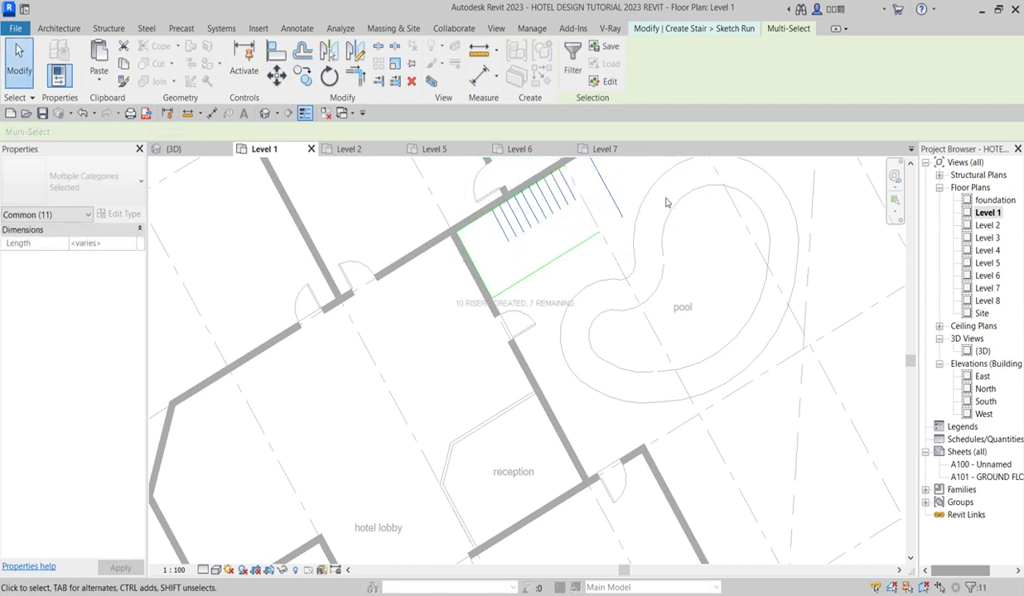
Trim/Extend the bottom and right boundary lines so they meet at a corner
click(355, 75)
click(577, 248)
click(611, 198)
right_click(600, 176)
Cancel the corner command and select the stair risers in the sketch
click(646, 186)
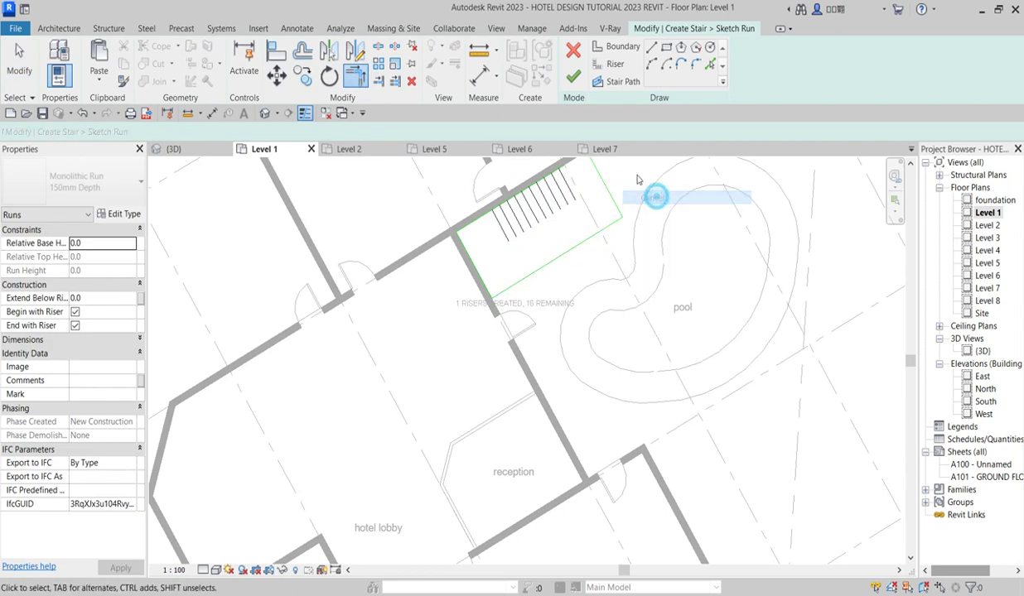
right_click(639, 177)
click(674, 184)
scroll(455, 193, down, 2)
drag(455, 180, 541, 252)
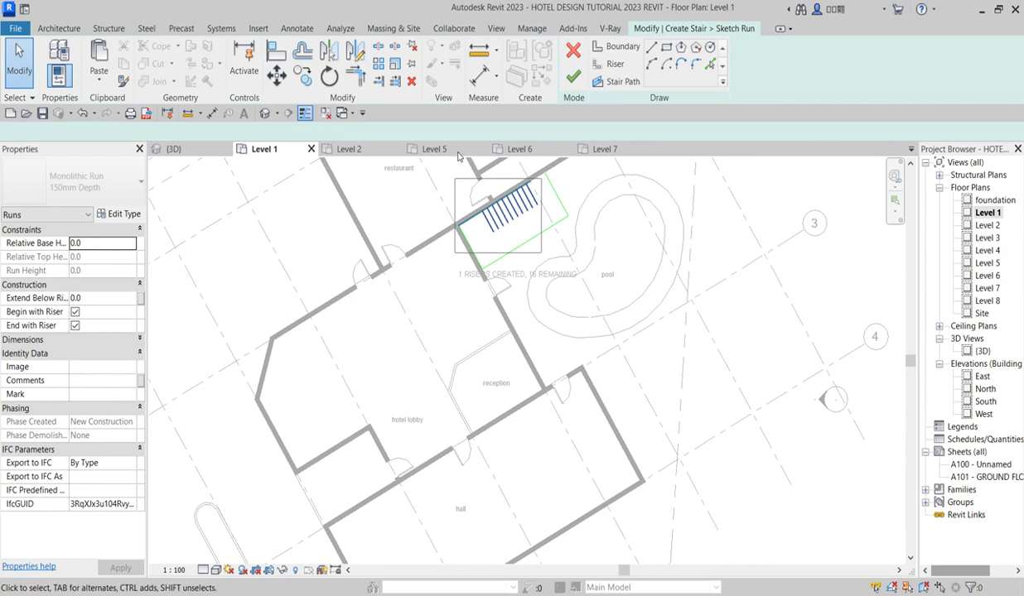
click(544, 193)
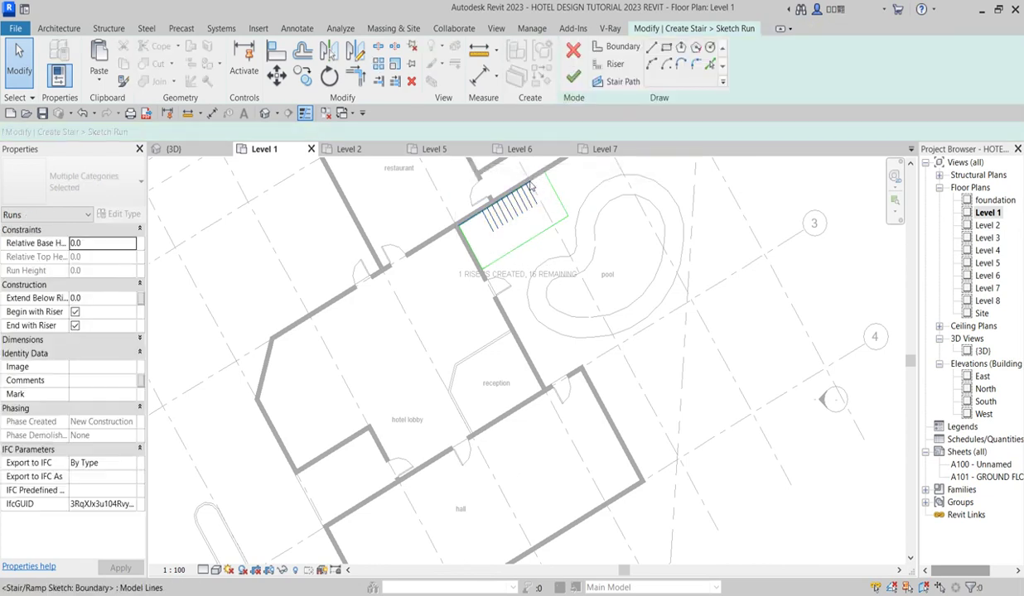
Start a Trim/Extend on the sketch lines, then cancel it
click(358, 76)
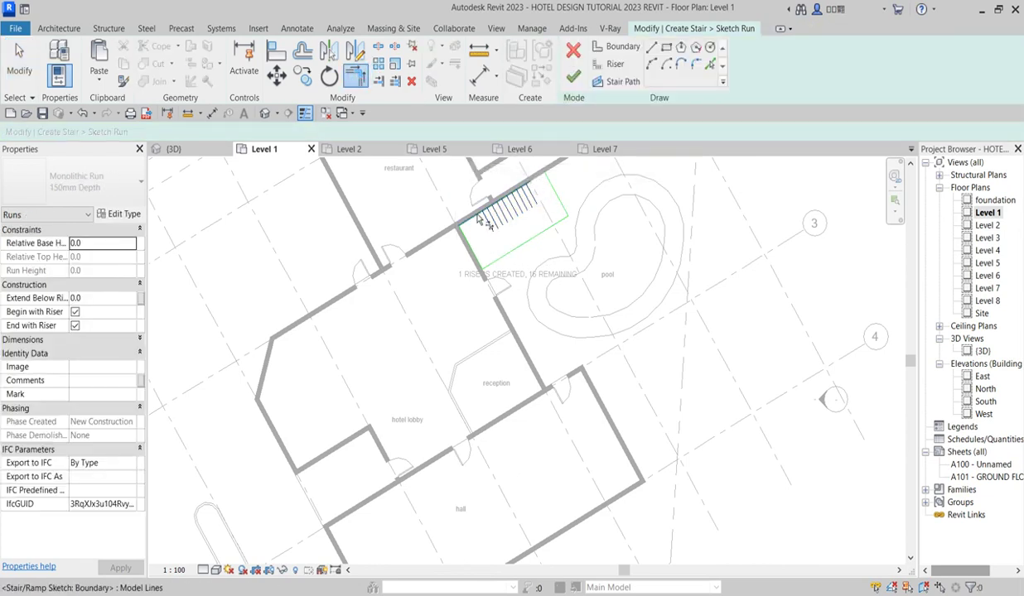
scroll(511, 193, up, 3)
right_click(460, 174)
click(497, 180)
right_click(475, 174)
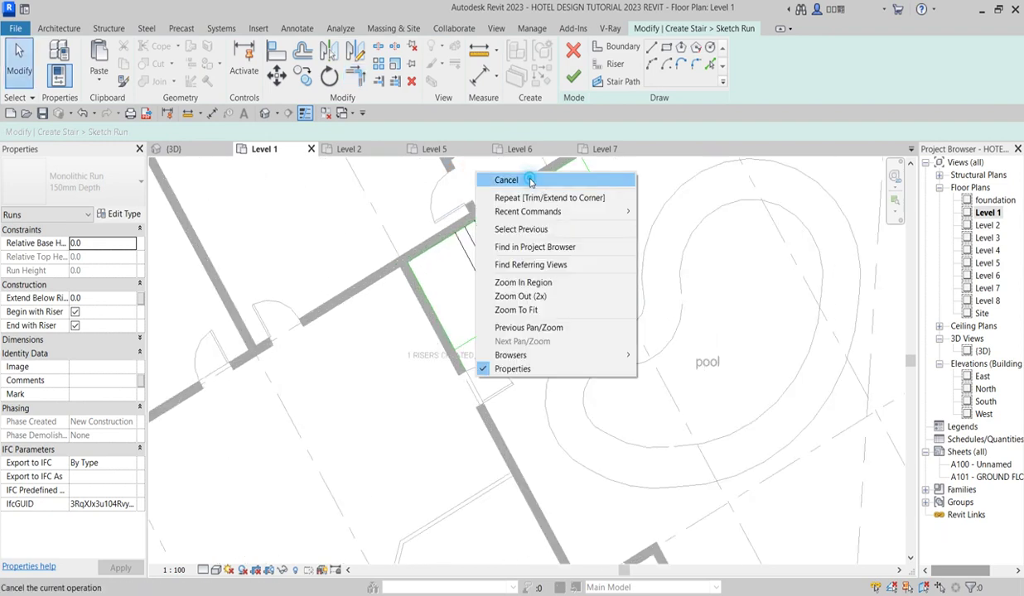
click(530, 181)
scroll(393, 182, down, 2)
Mirror-copy all risers about an axis drawn from the boundary midpoint to a perpendicular snap
drag(396, 162, 501, 257)
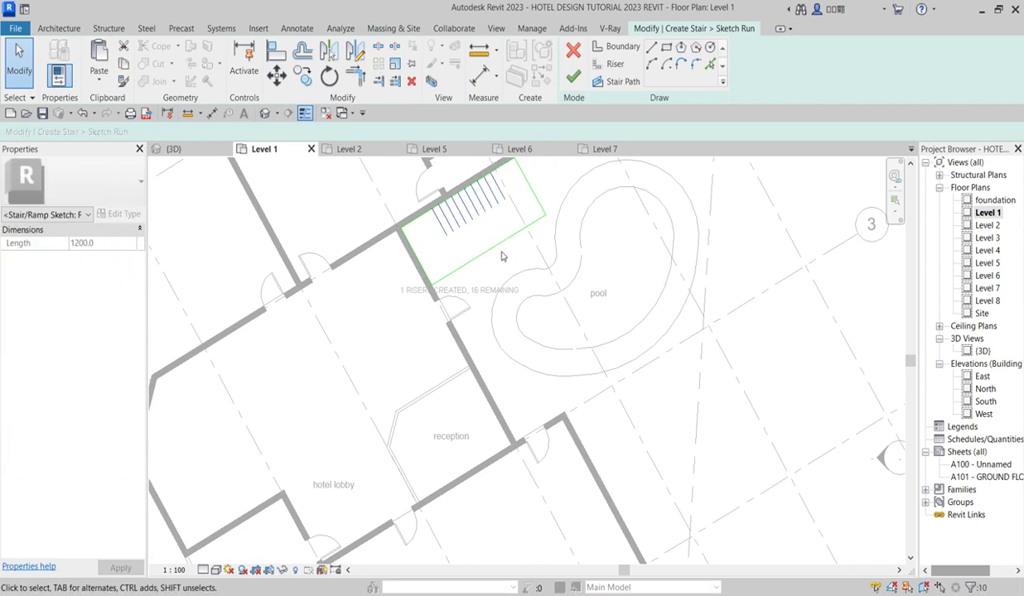
click(356, 51)
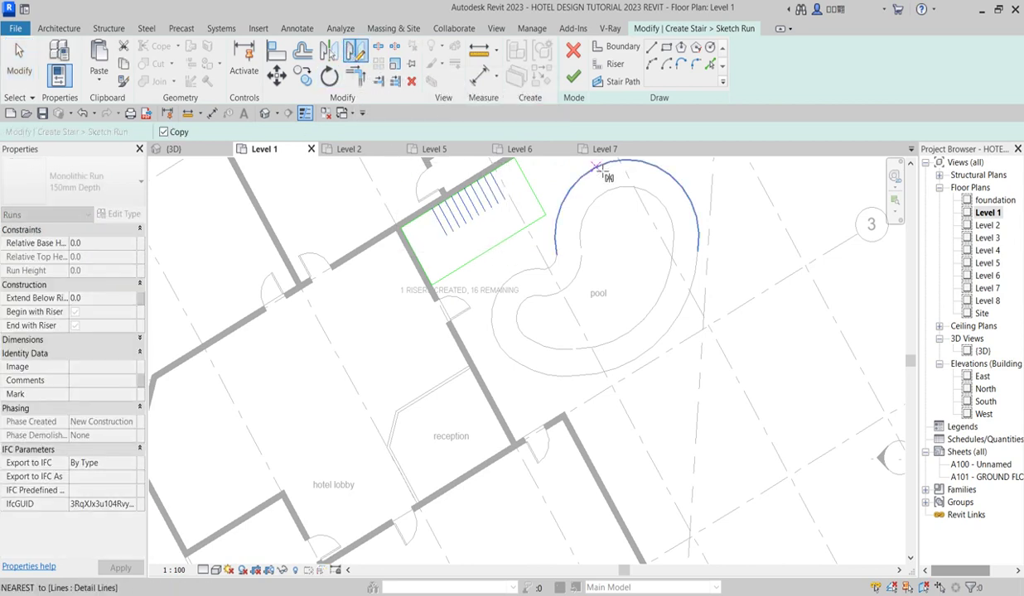
scroll(540, 194, up, 2)
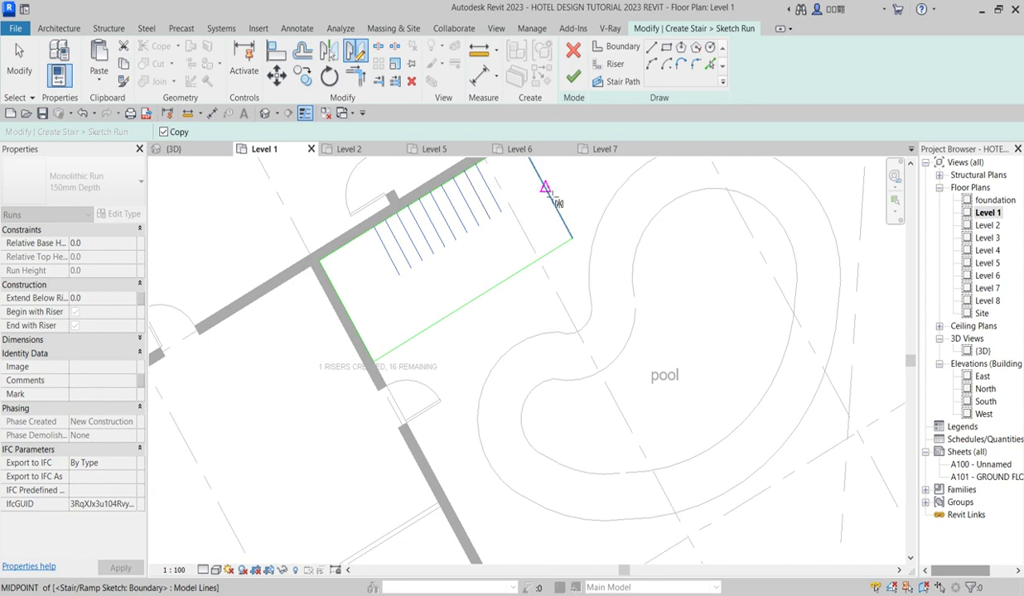
click(545, 188)
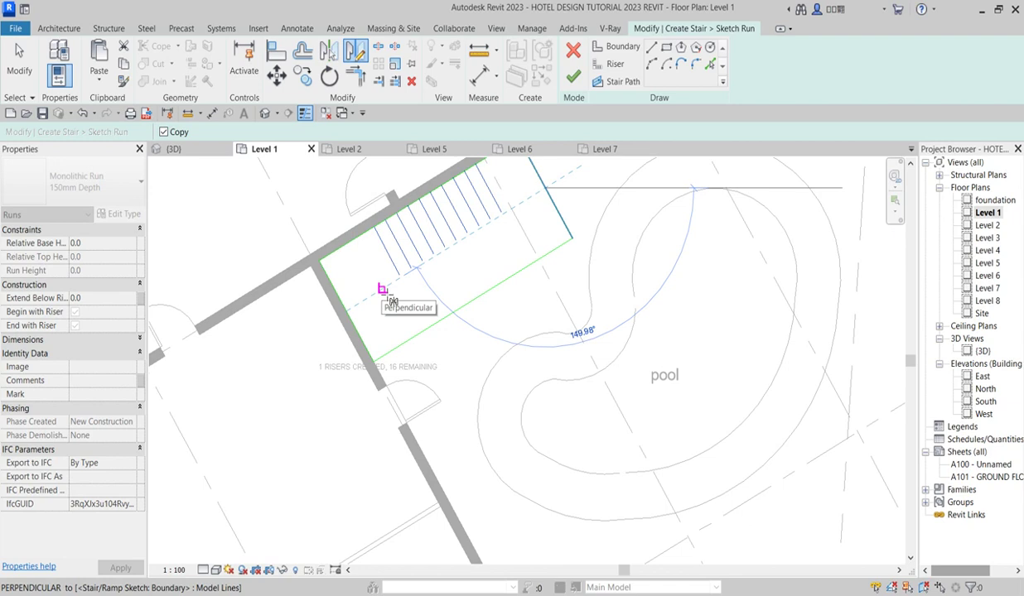
click(382, 290)
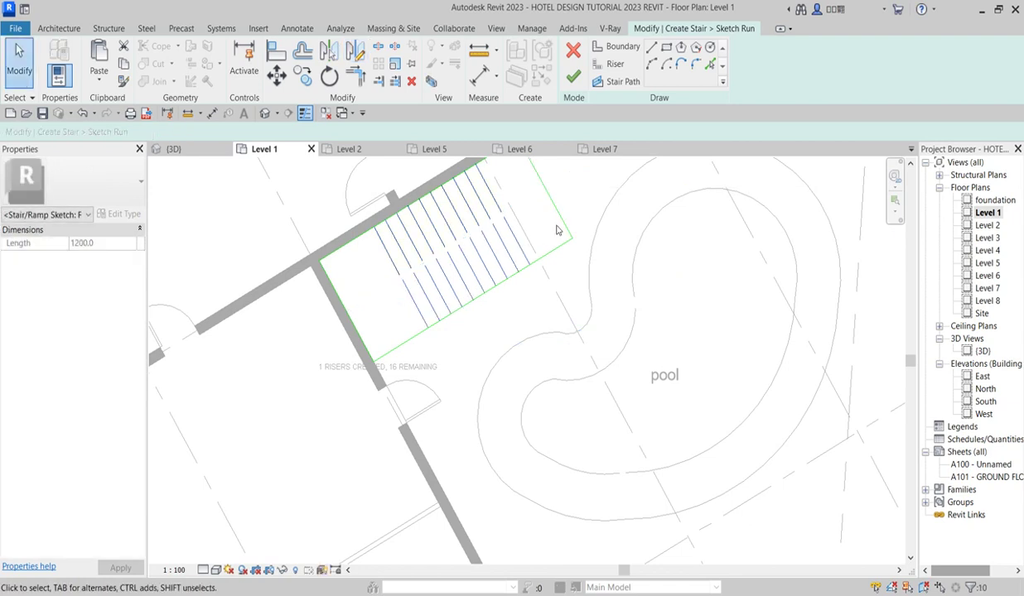
scroll(485, 276, down, 4)
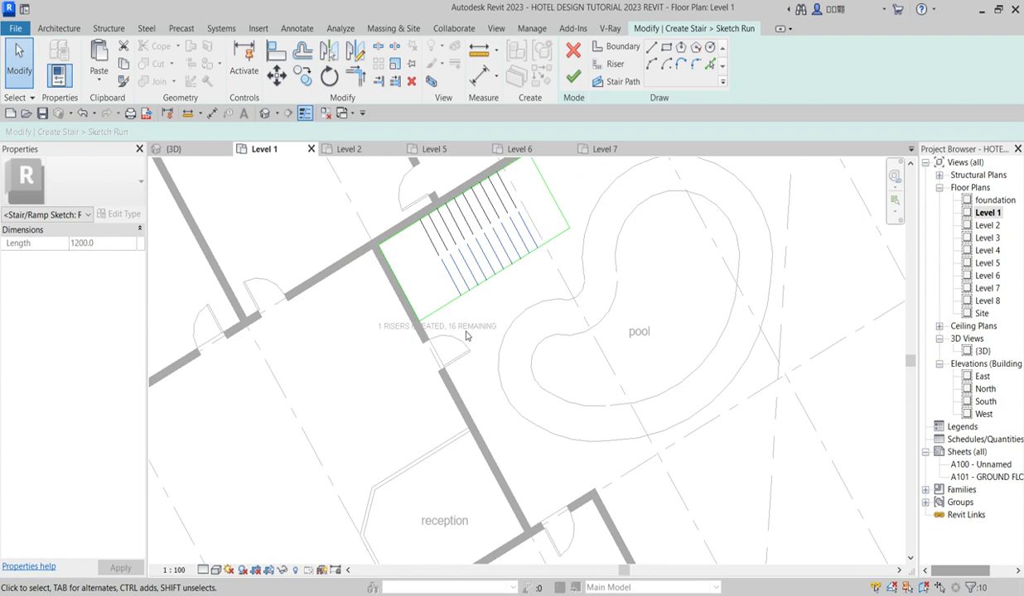
Attempt new boundary lines from the riser ends, then cancel the boundary sketching
click(620, 47)
scroll(439, 261, up, 2)
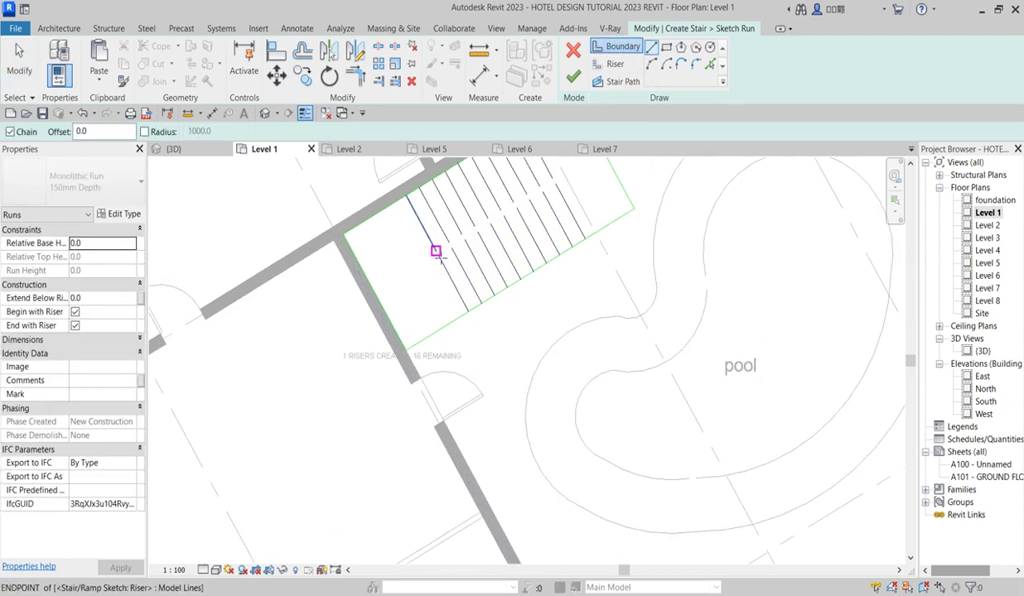
click(436, 250)
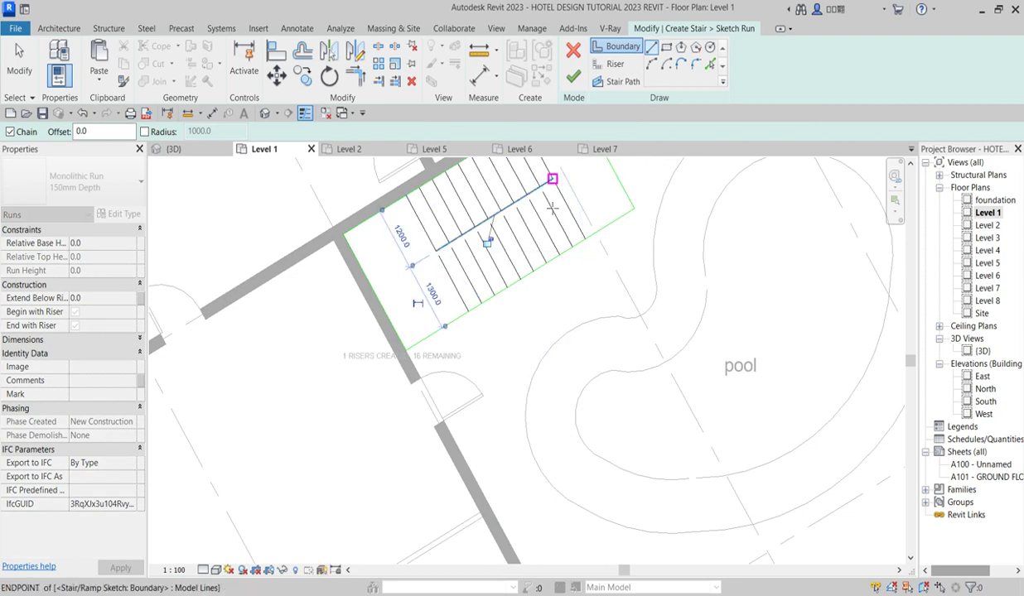
key(Escape)
right_click(511, 303)
click(561, 326)
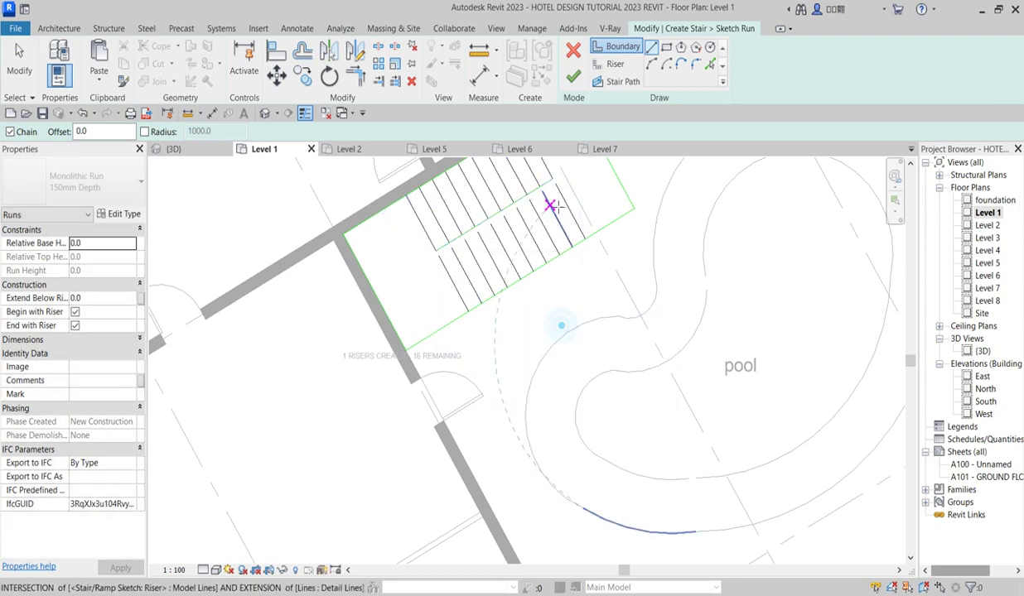
click(555, 183)
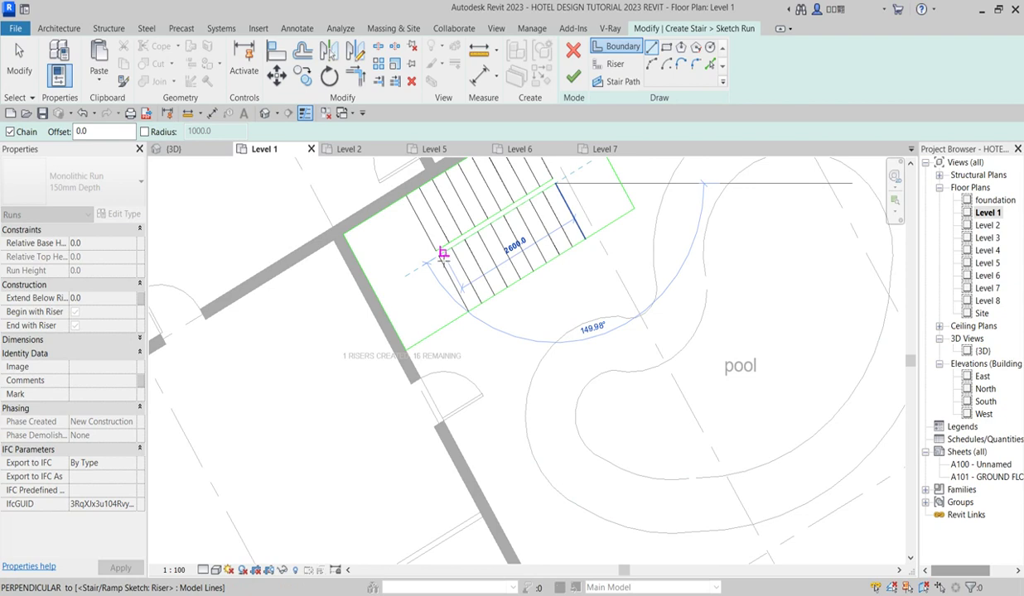
right_click(507, 356)
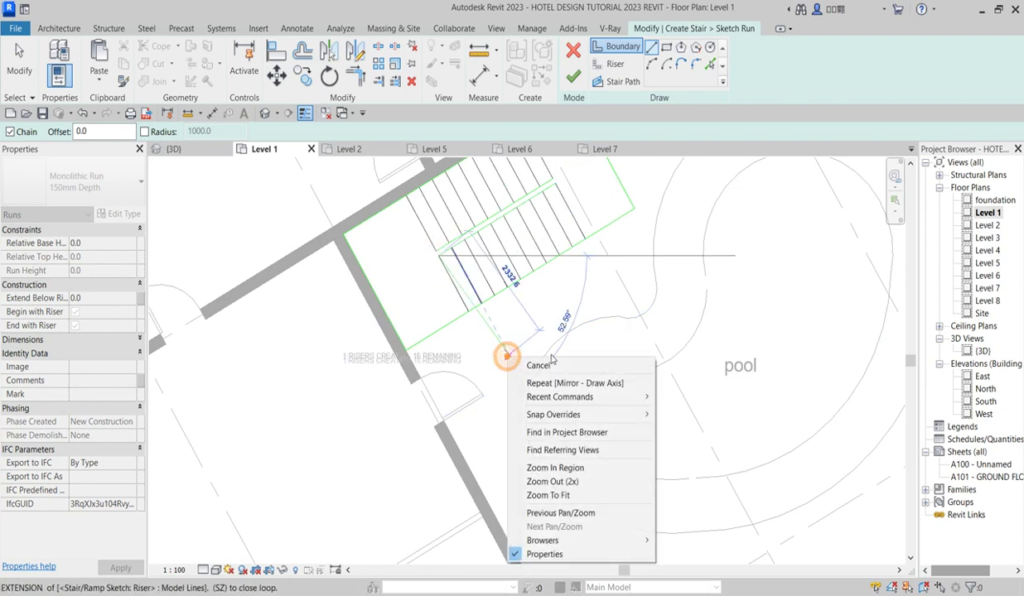
click(546, 364)
right_click(510, 338)
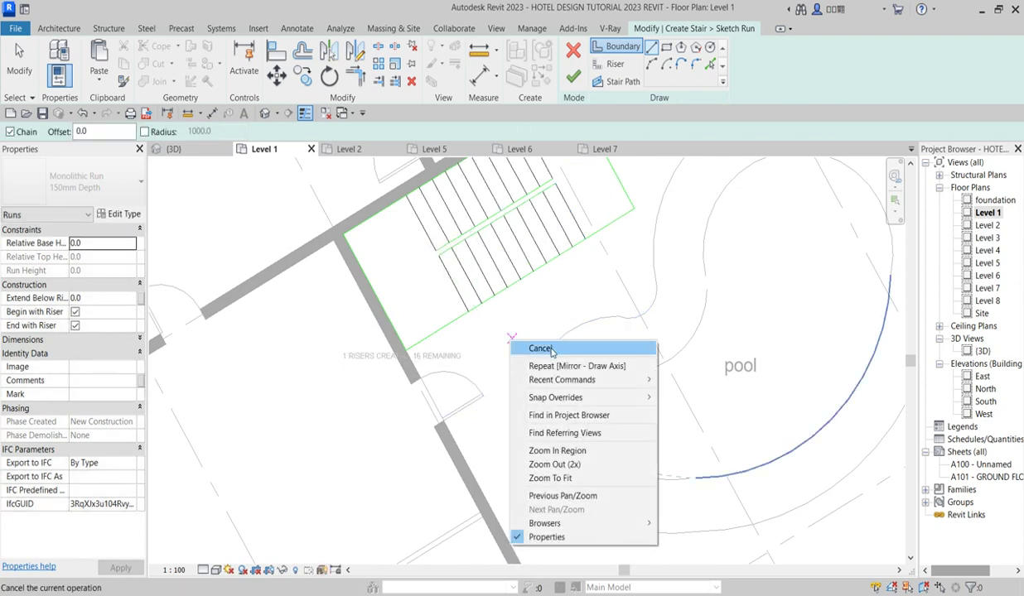
click(551, 348)
Delete the stair's left boundary line
scroll(402, 361, down, 1)
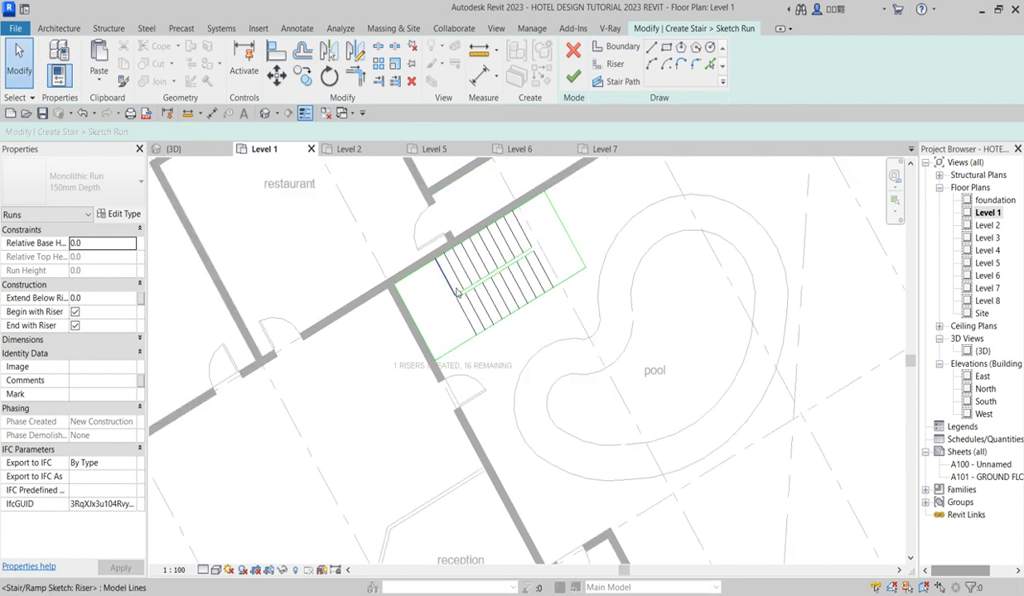
scroll(395, 371, up, 1)
click(392, 344)
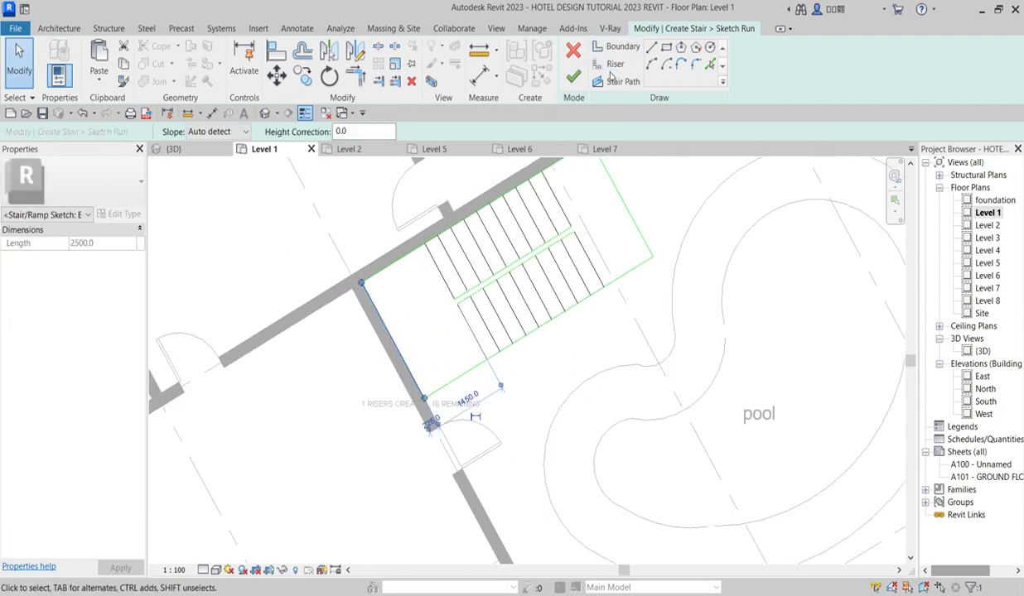
click(411, 81)
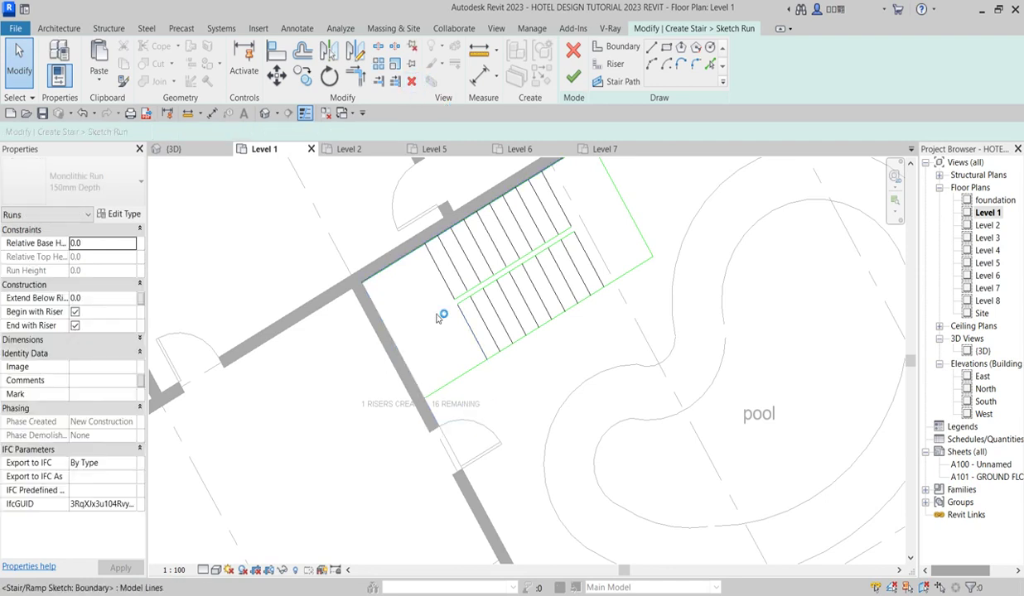
scroll(429, 361, up, 1)
scroll(448, 302, down, 1)
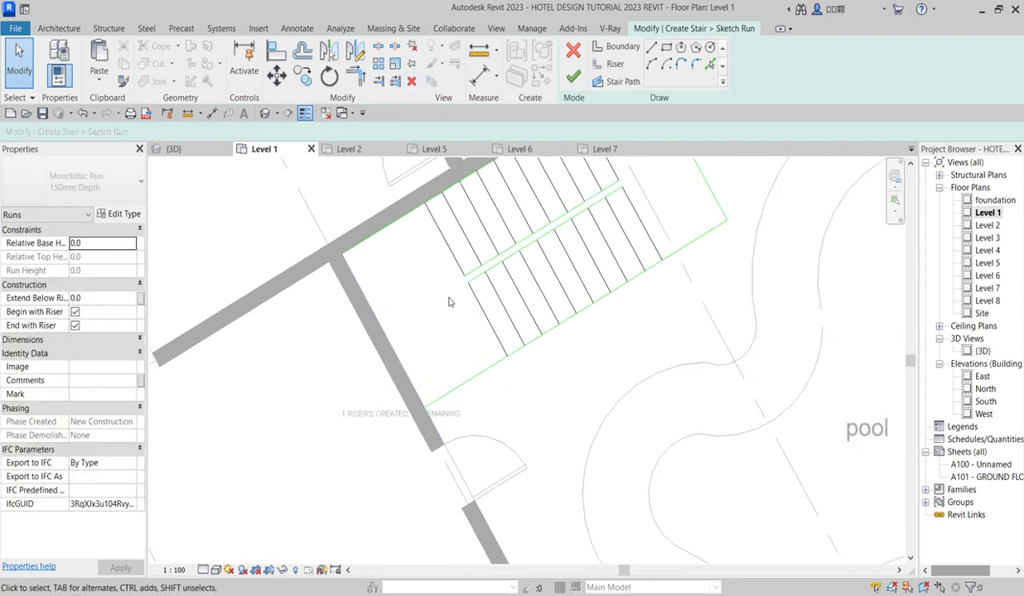
Trim the boundary lines back to the end riser
click(358, 75)
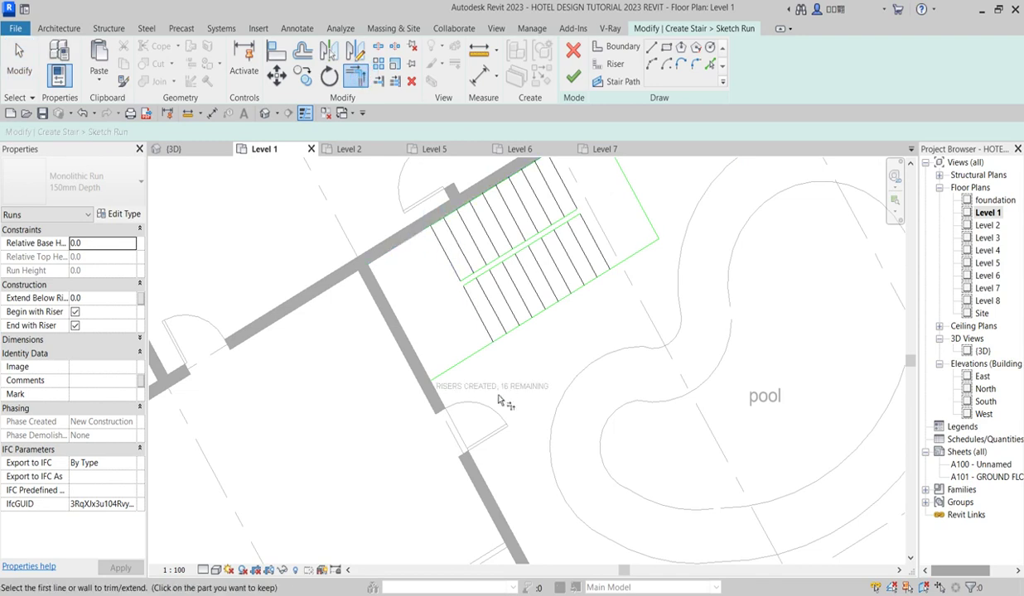
scroll(491, 343, up, 1)
click(487, 306)
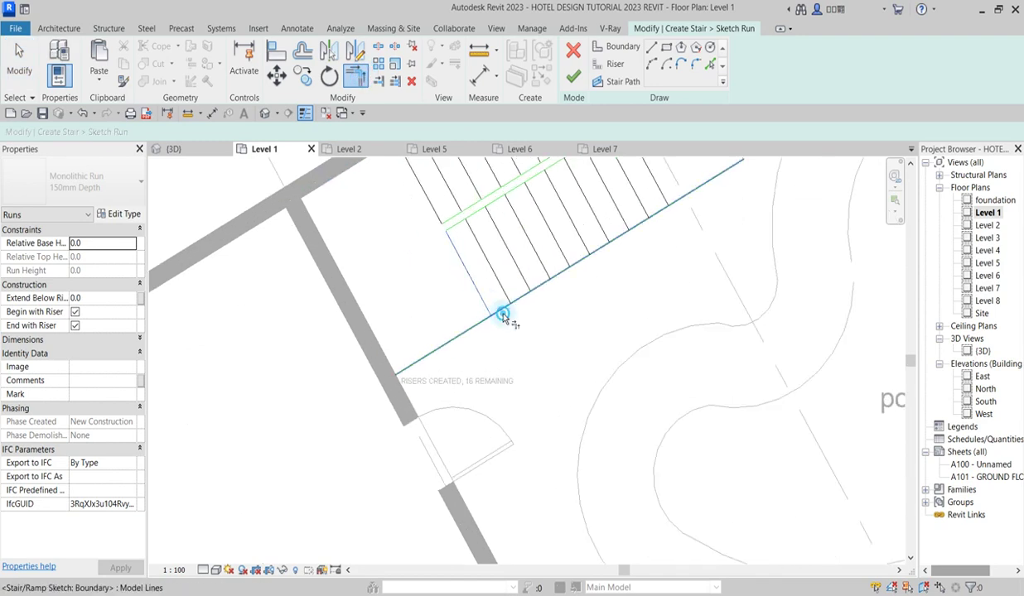
click(500, 312)
scroll(480, 383, down, 2)
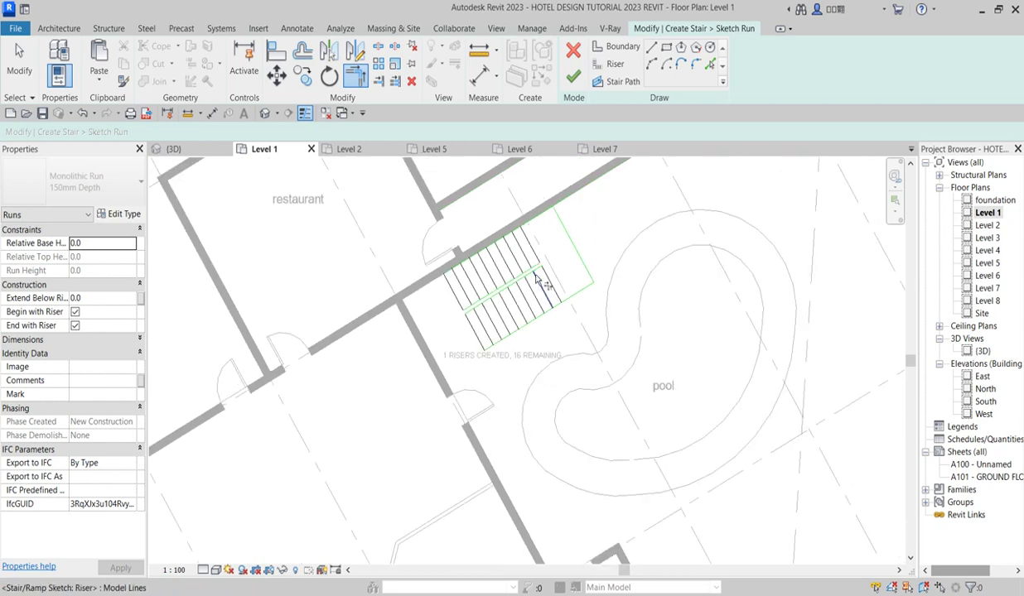
scroll(564, 249, up, 2)
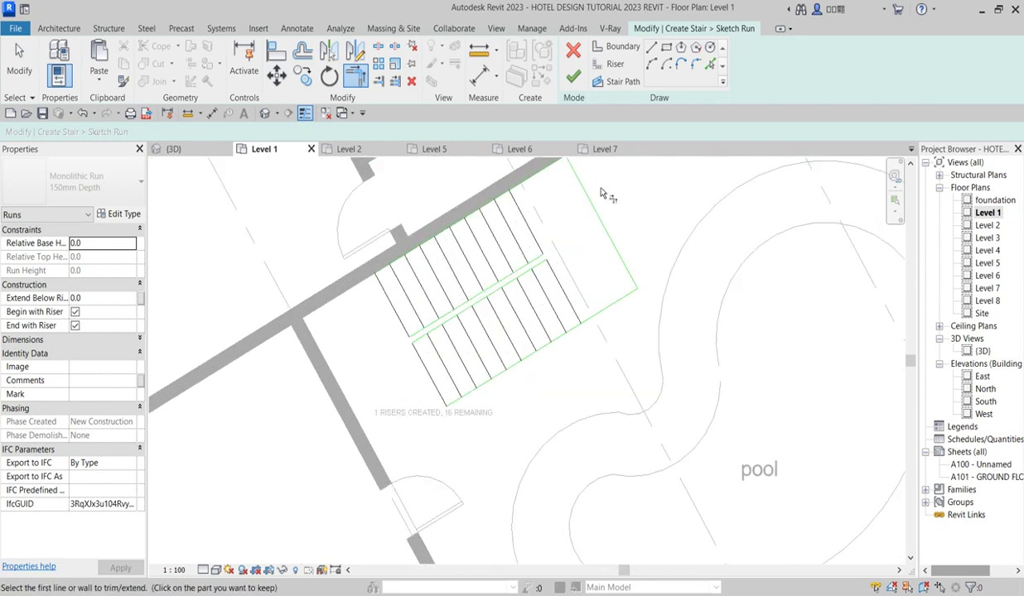
Finish the riser lines at the boundary intersections, reaching 20 risers created
click(617, 47)
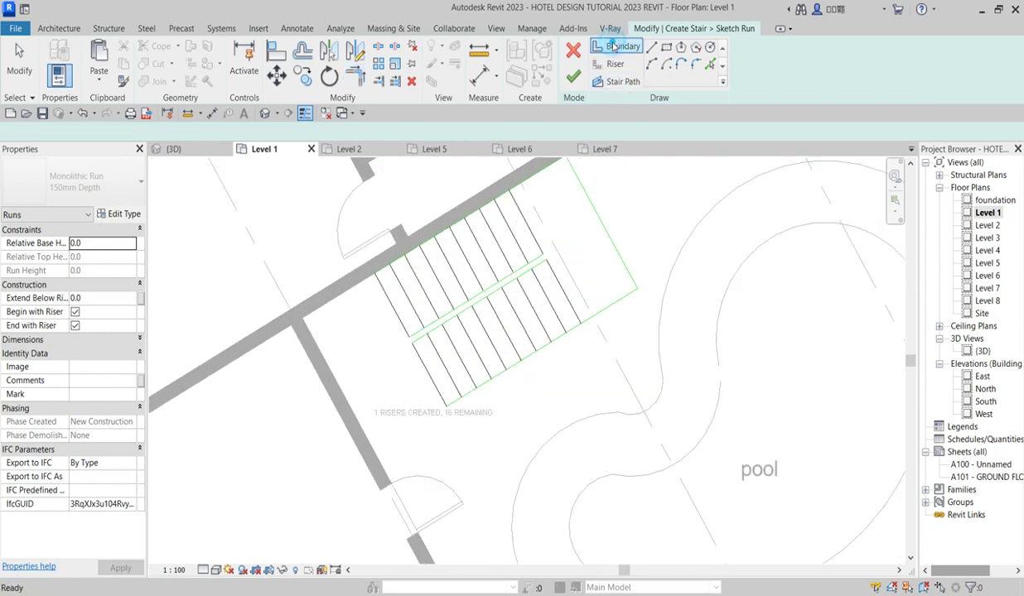
click(545, 257)
scroll(549, 262, up, 3)
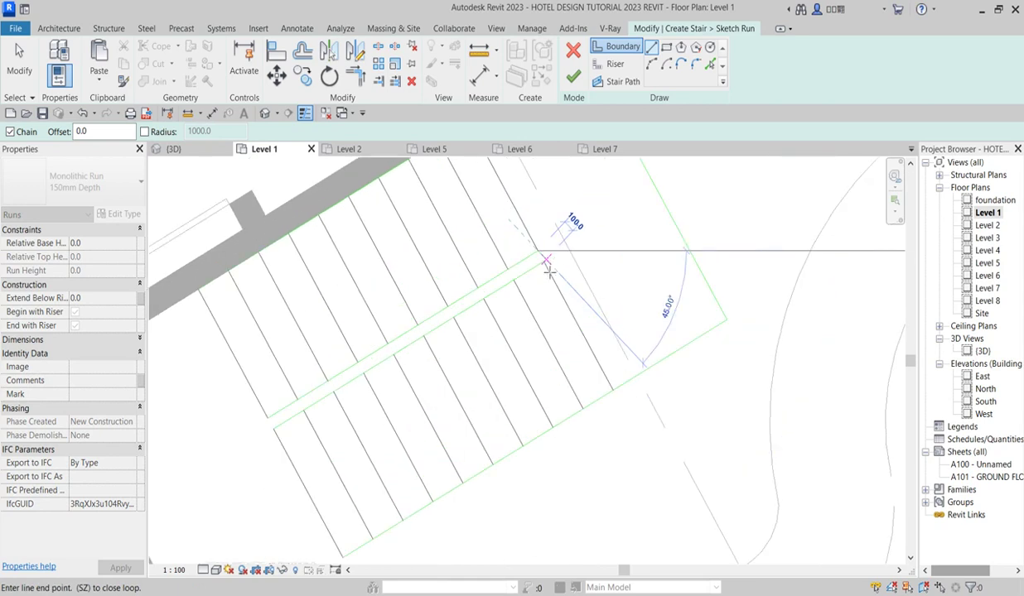
scroll(548, 270, up, 2)
key(Escape)
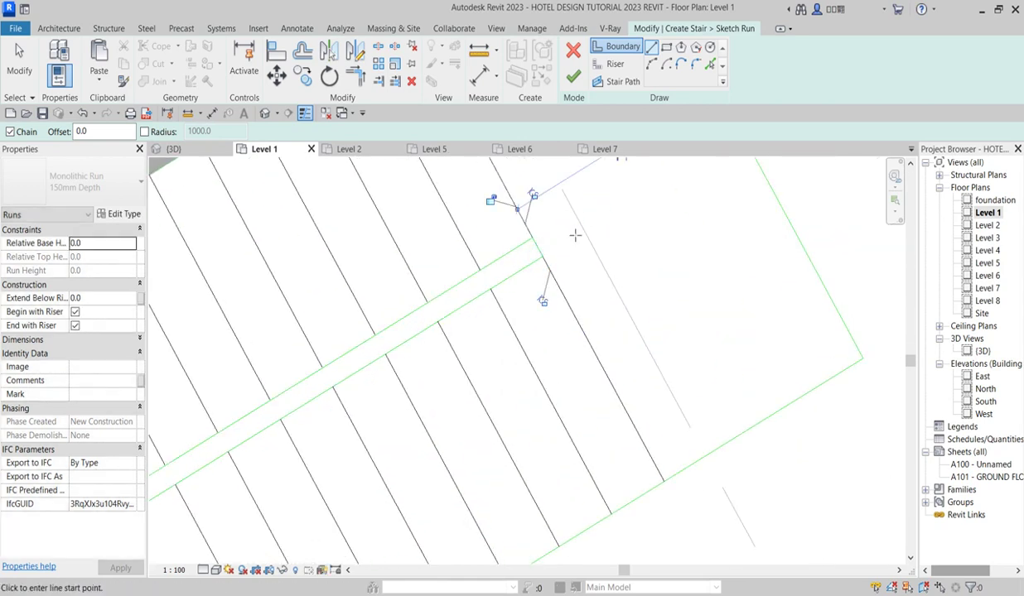
scroll(574, 235, down, 5)
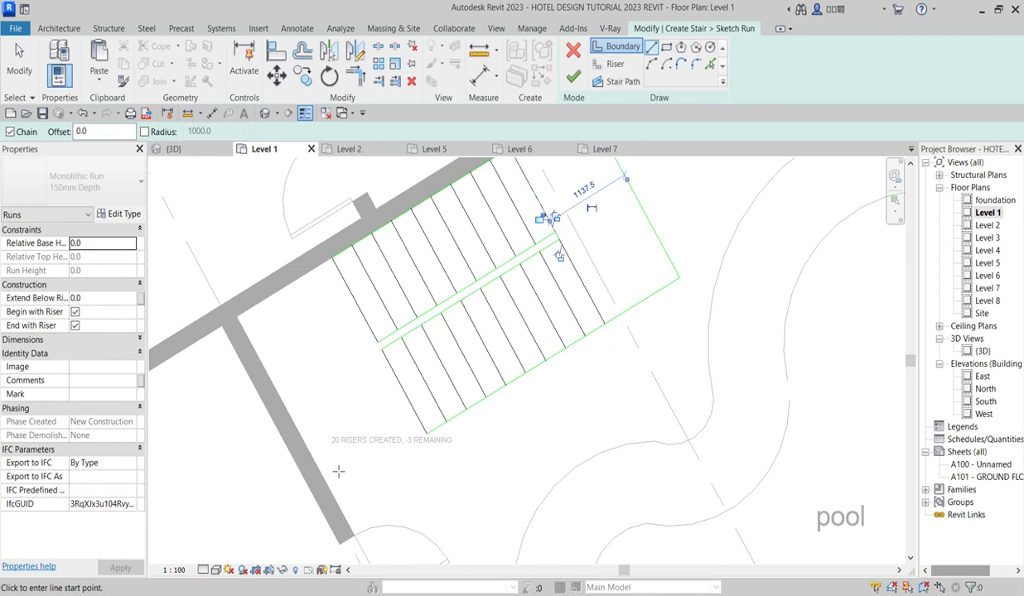
scroll(337, 464, up, 2)
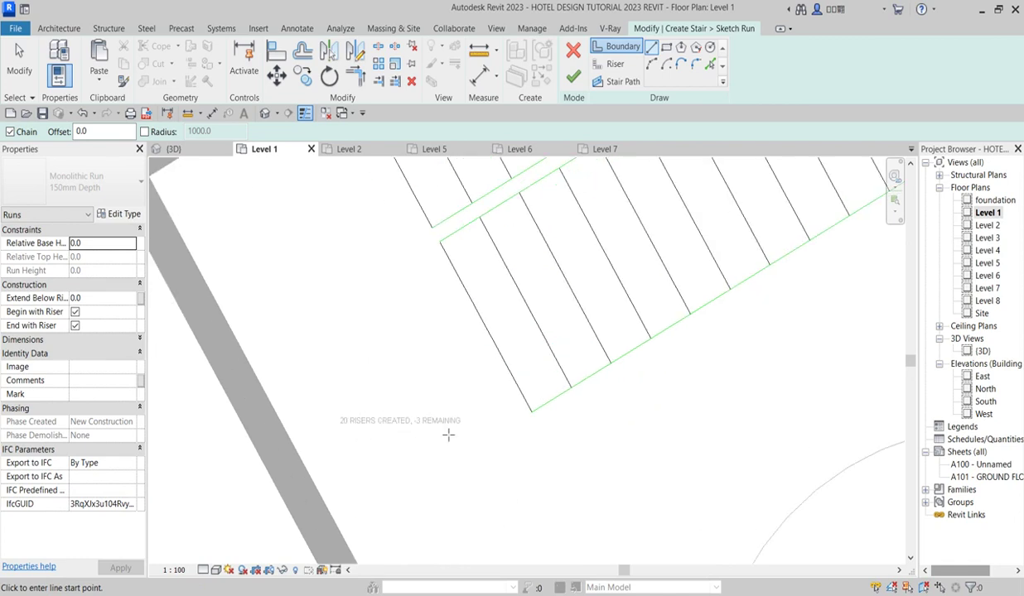
scroll(447, 435, down, 4)
click(495, 433)
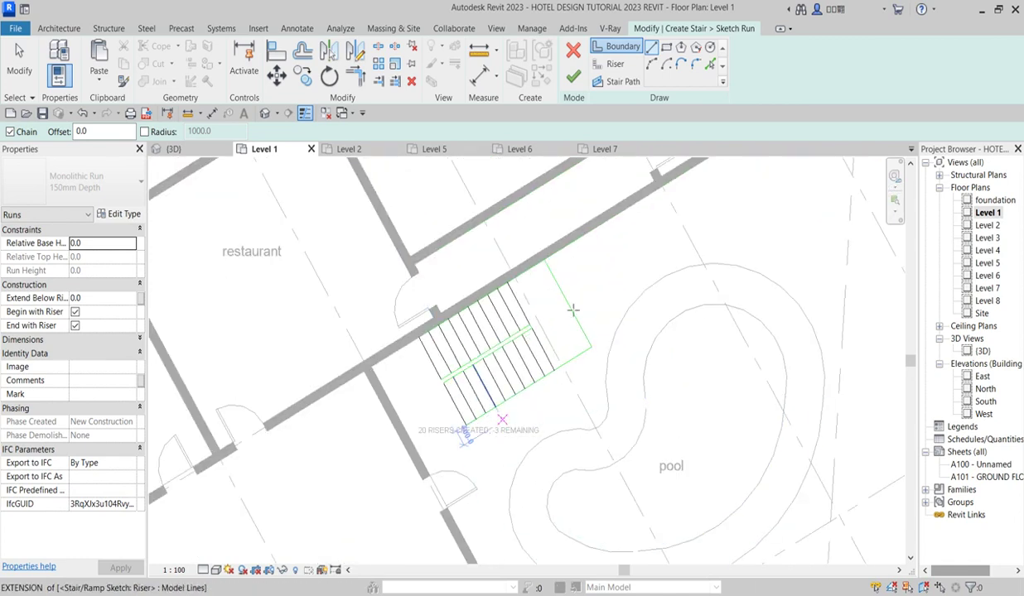
scroll(522, 332, up, 4)
key(Escape)
scroll(535, 319, down, 3)
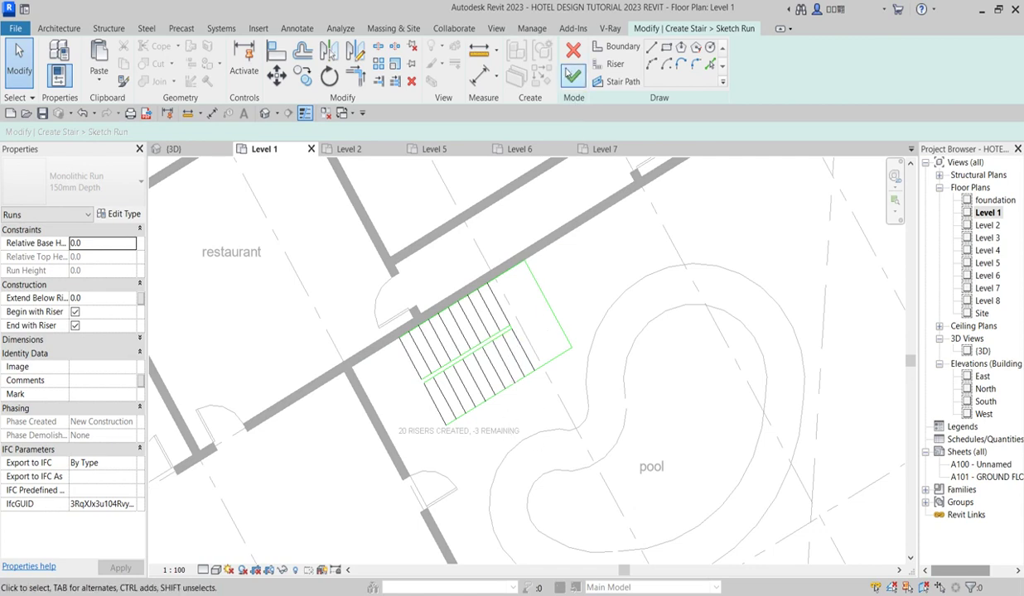
Draw the stair path from the bottom riser midpoint, past the top riser, to the other run's midpoint
click(622, 83)
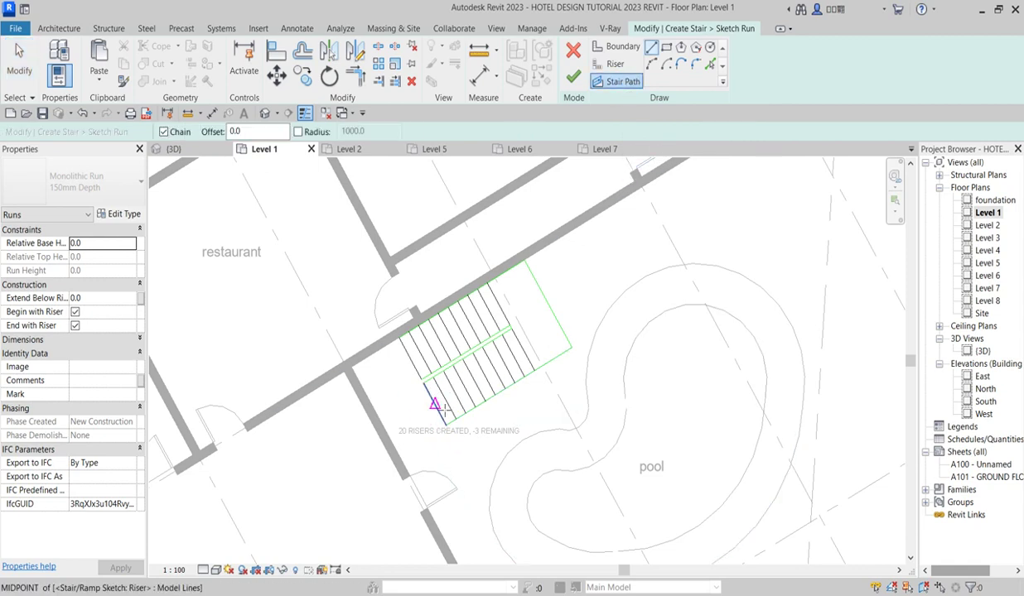
scroll(437, 406, up, 2)
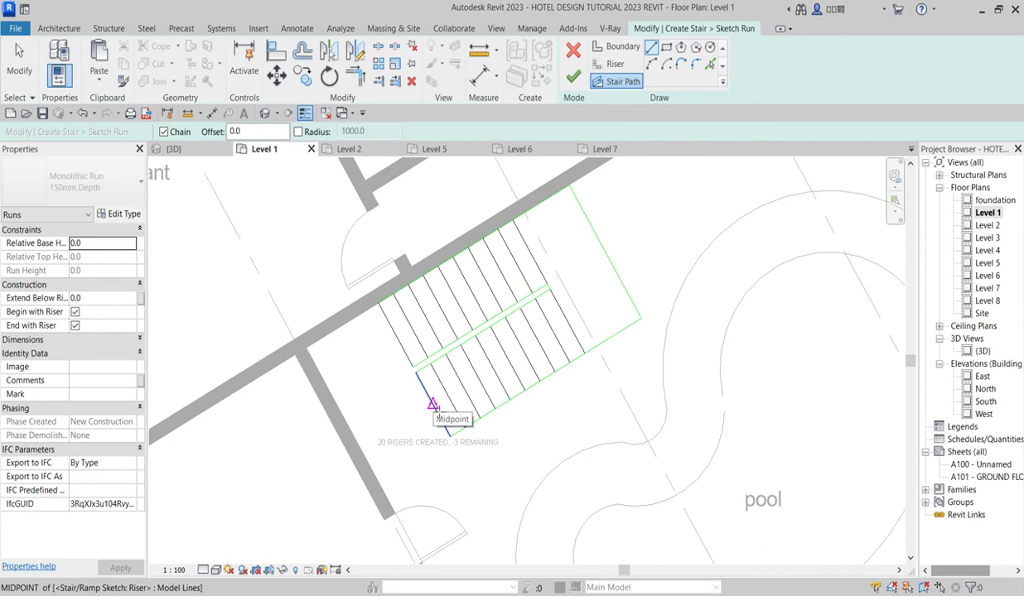
click(432, 404)
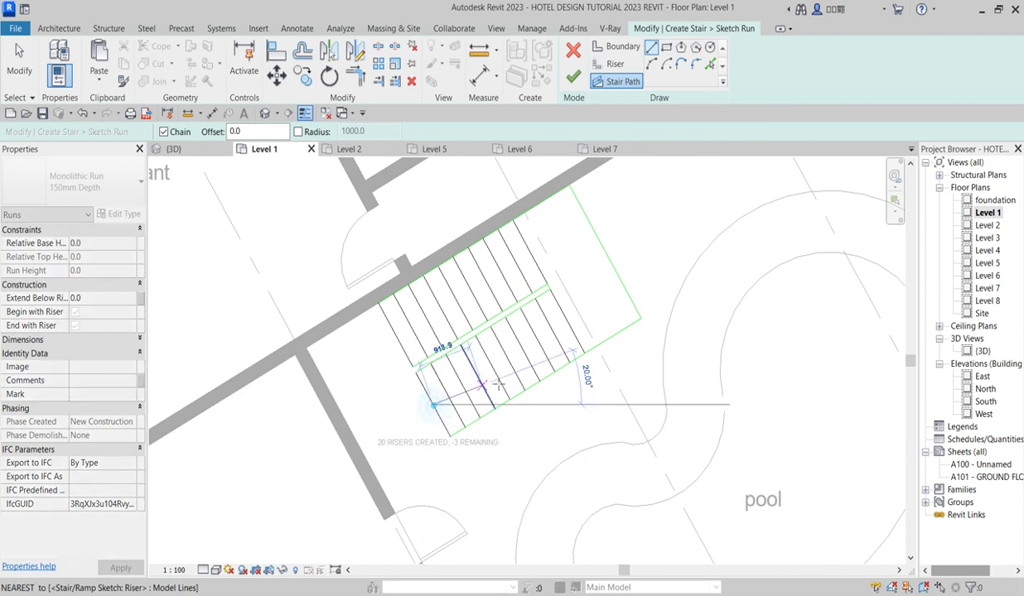
click(598, 303)
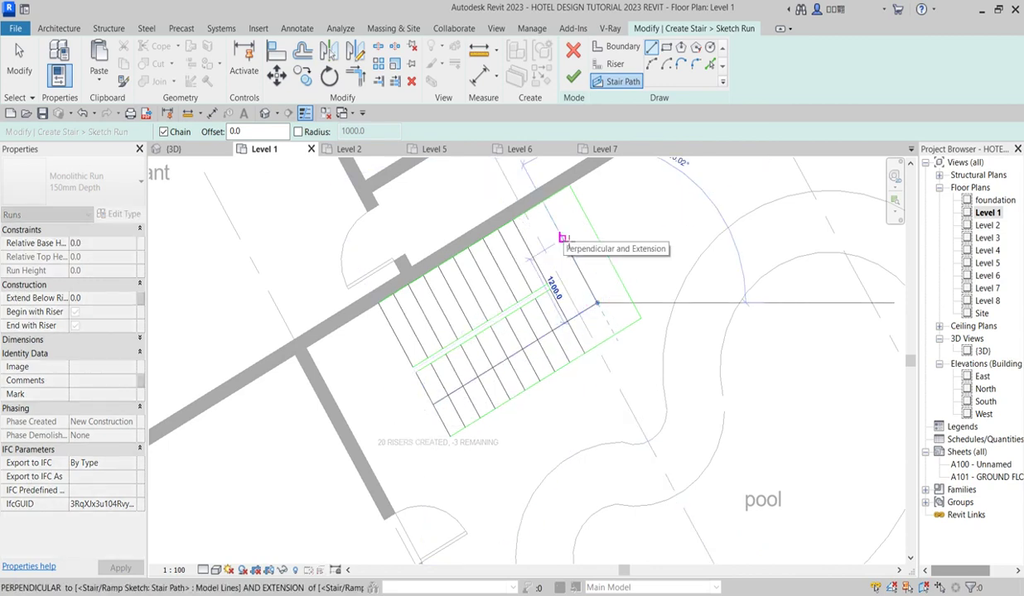
click(397, 336)
scroll(418, 373, up, 2)
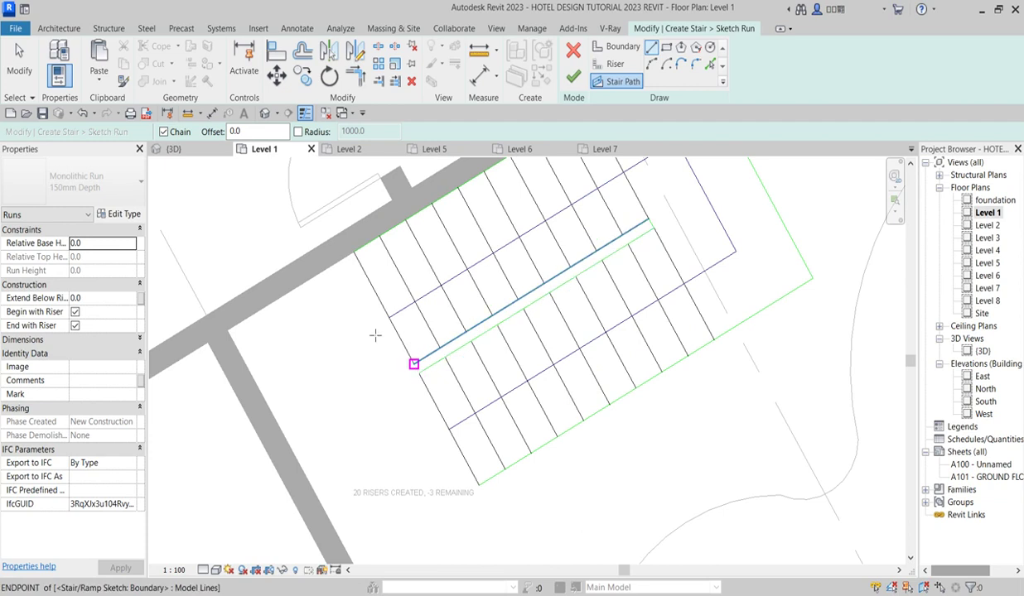
key(Escape)
key(Escape)
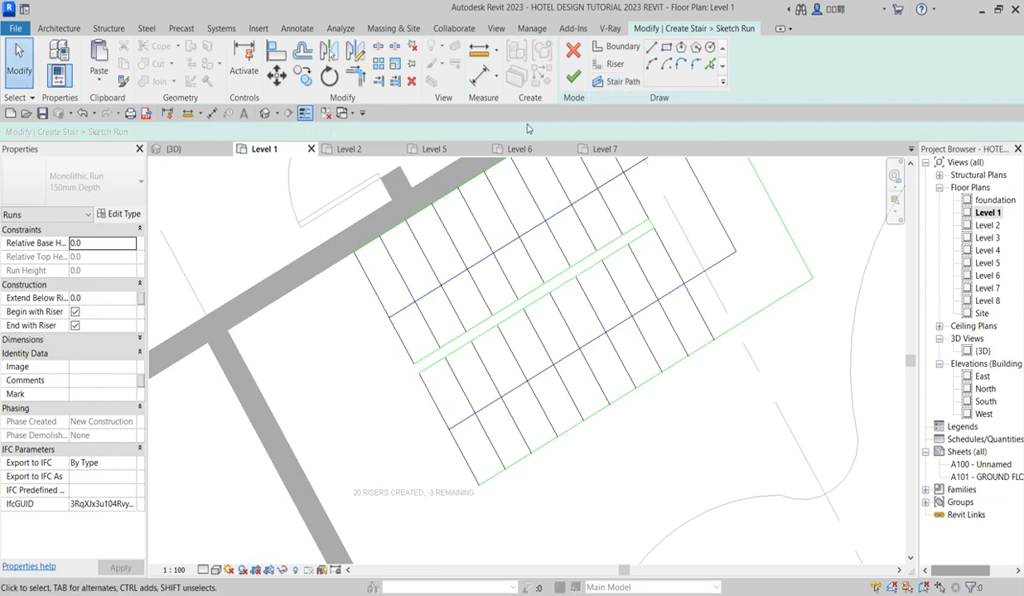
Finish the run sketch and select the resulting stair run
click(572, 79)
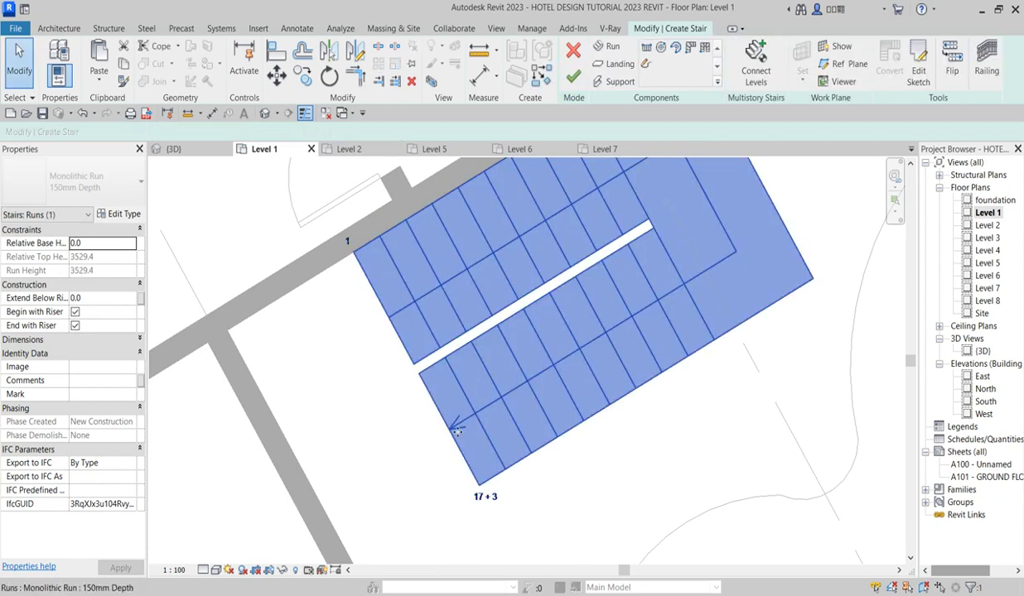
click(386, 415)
scroll(386, 415, down, 5)
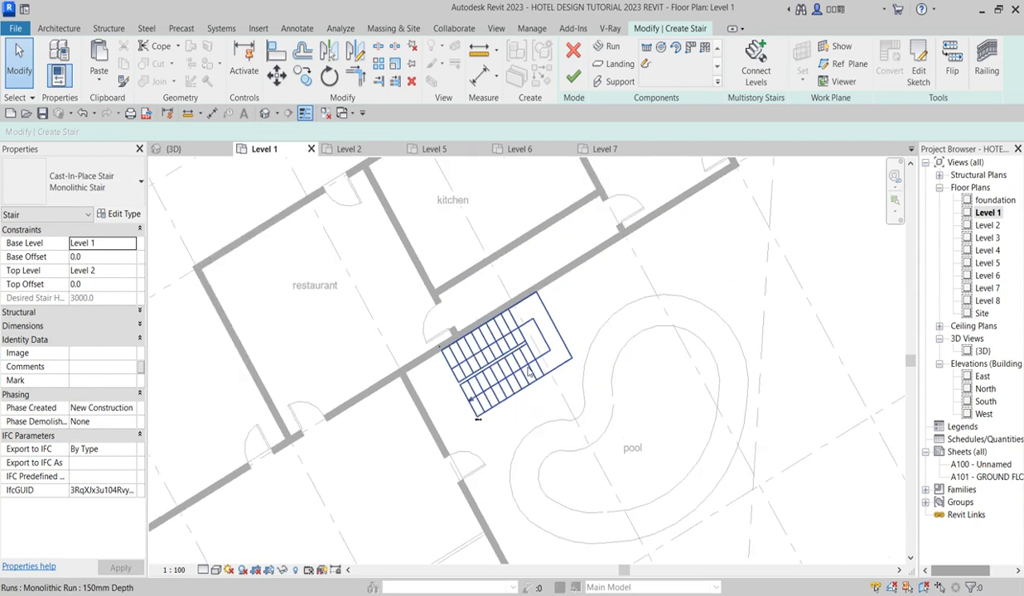
click(527, 369)
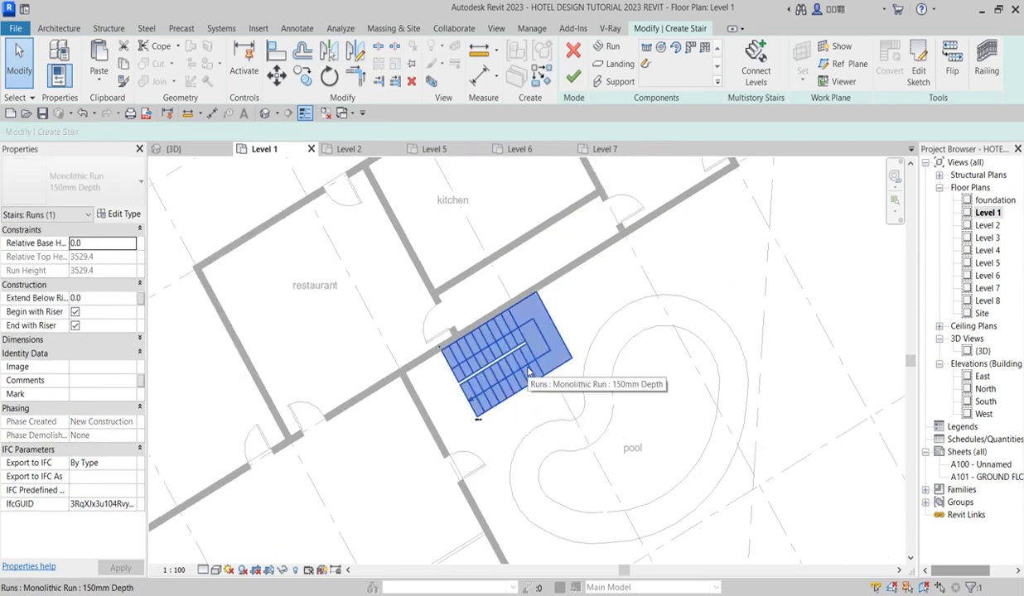
click(532, 411)
scroll(534, 400, up, 3)
Check the run's properties and finish edit mode to create the Cast-In-Place Monolithic Stair
click(550, 364)
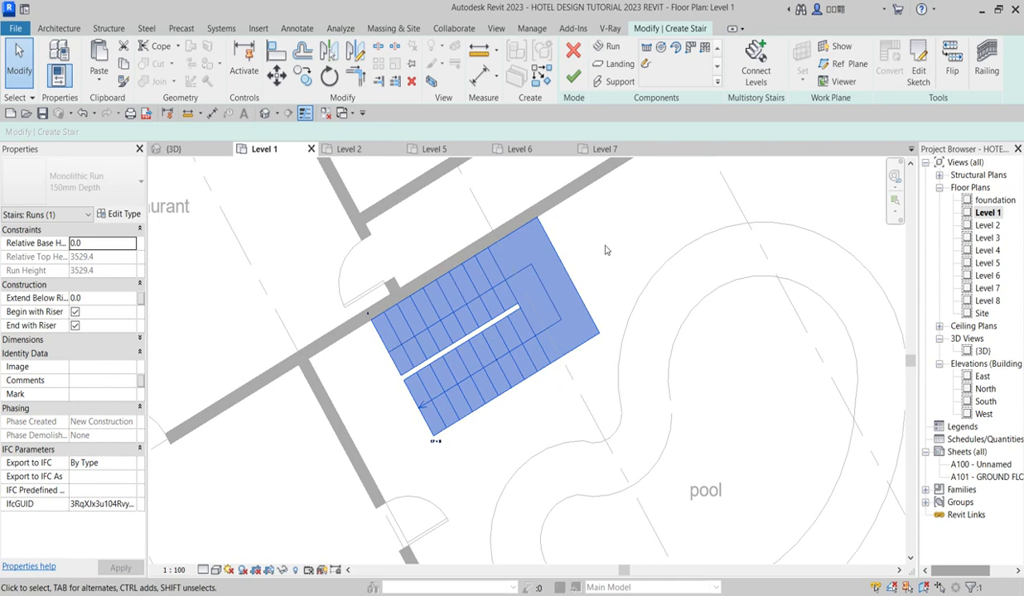
click(660, 240)
scroll(509, 352, down, 5)
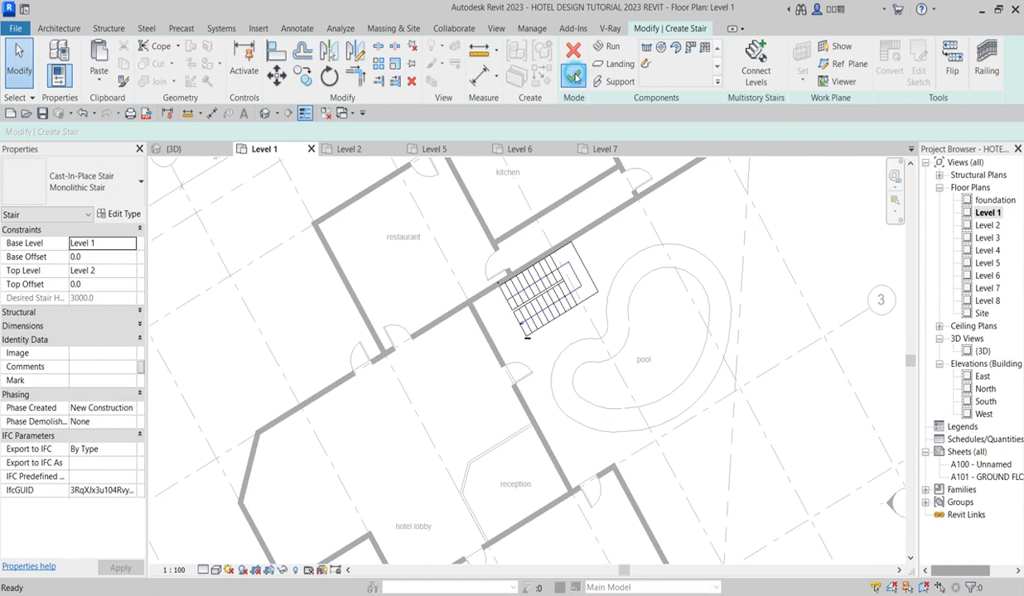
click(573, 77)
scroll(483, 353, up, 2)
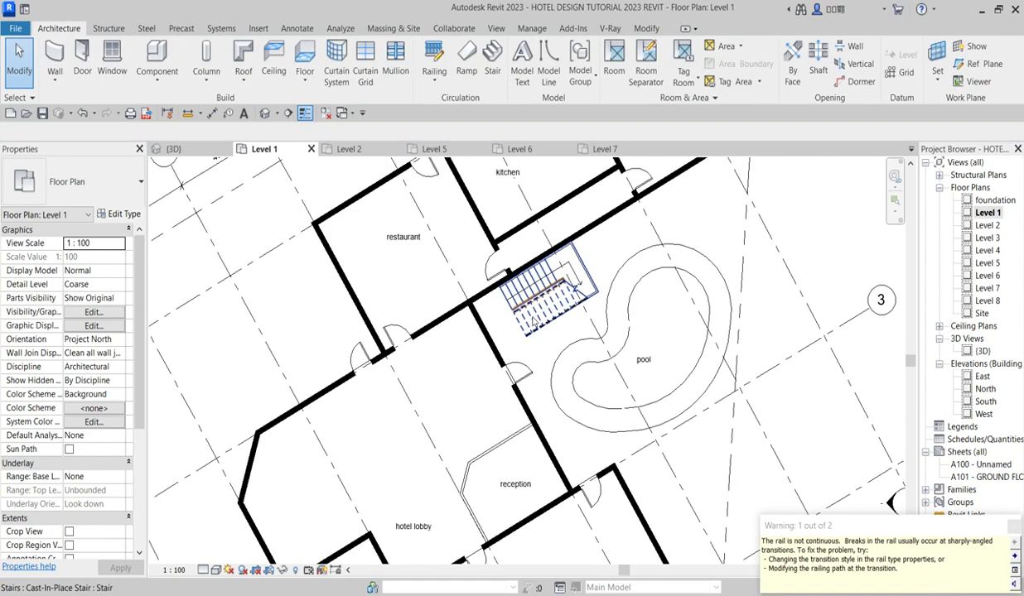
Check the finished stair's type, deselect it, and zoom to review it in Level 1
click(561, 348)
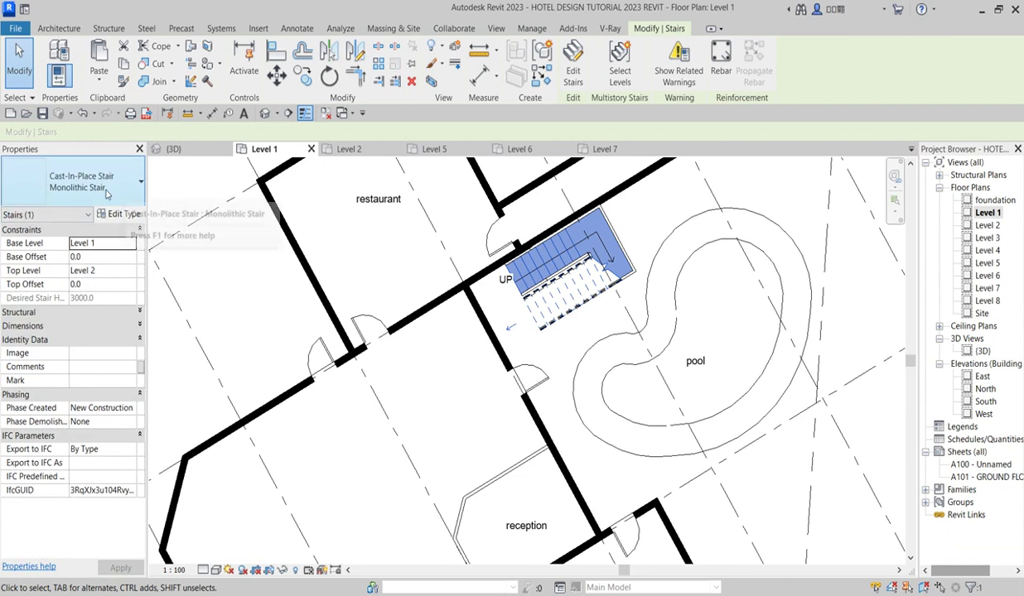
click(562, 346)
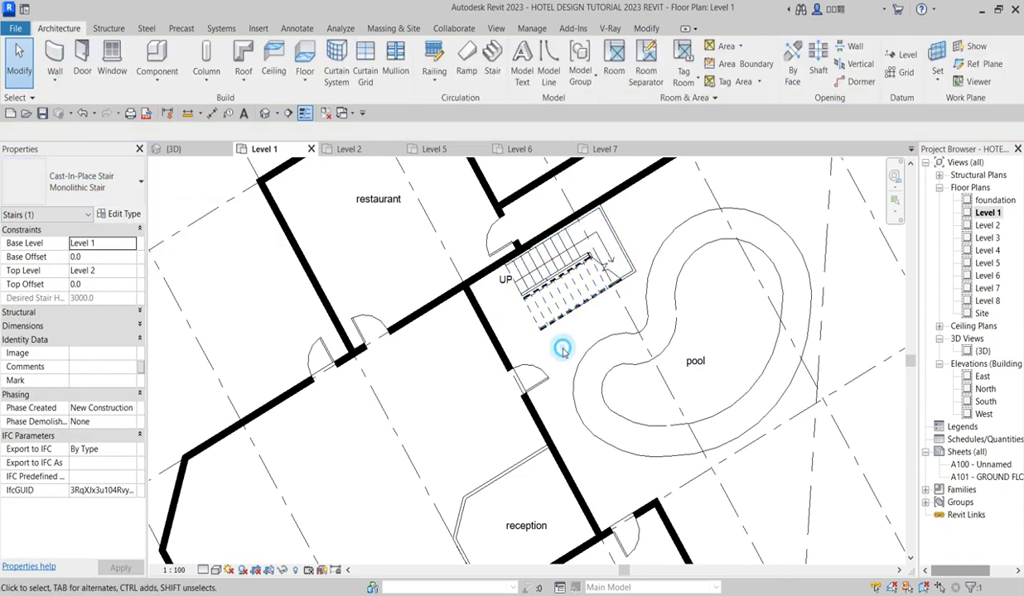
scroll(563, 354, down, 2)
scroll(563, 354, down, 3)
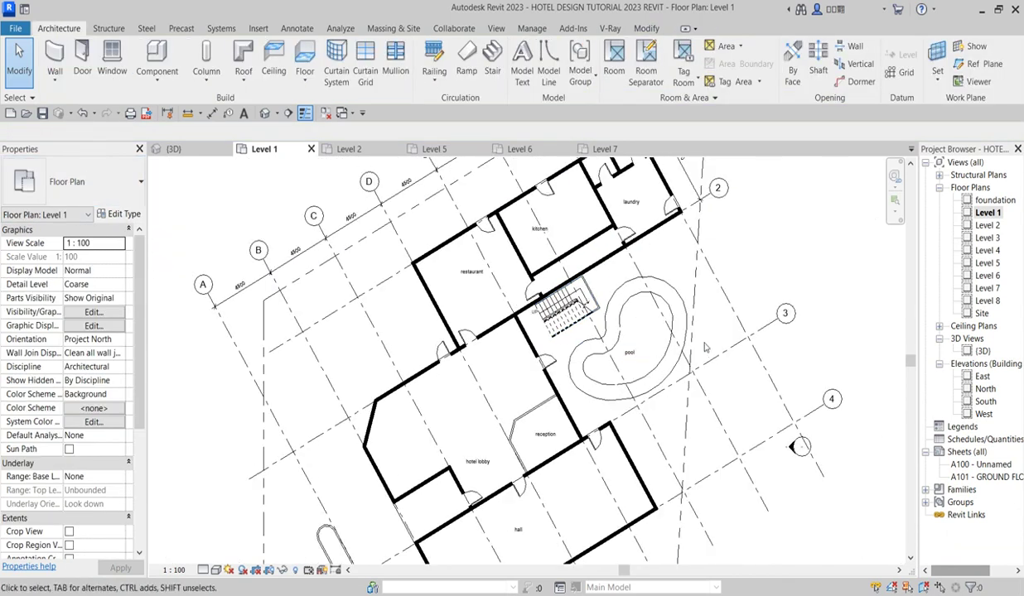
scroll(559, 315, up, 3)
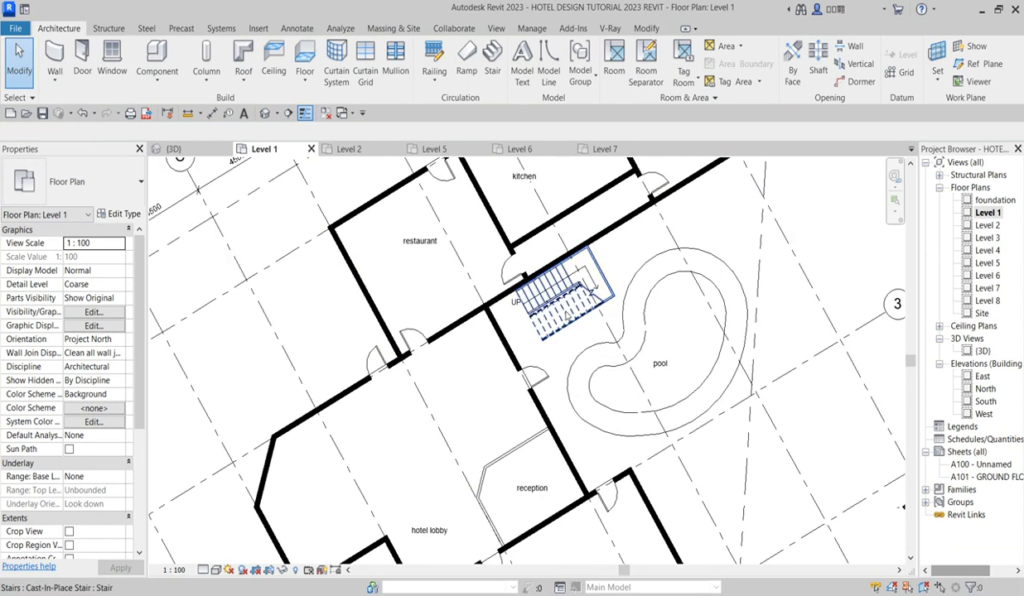
scroll(567, 315, up, 1)
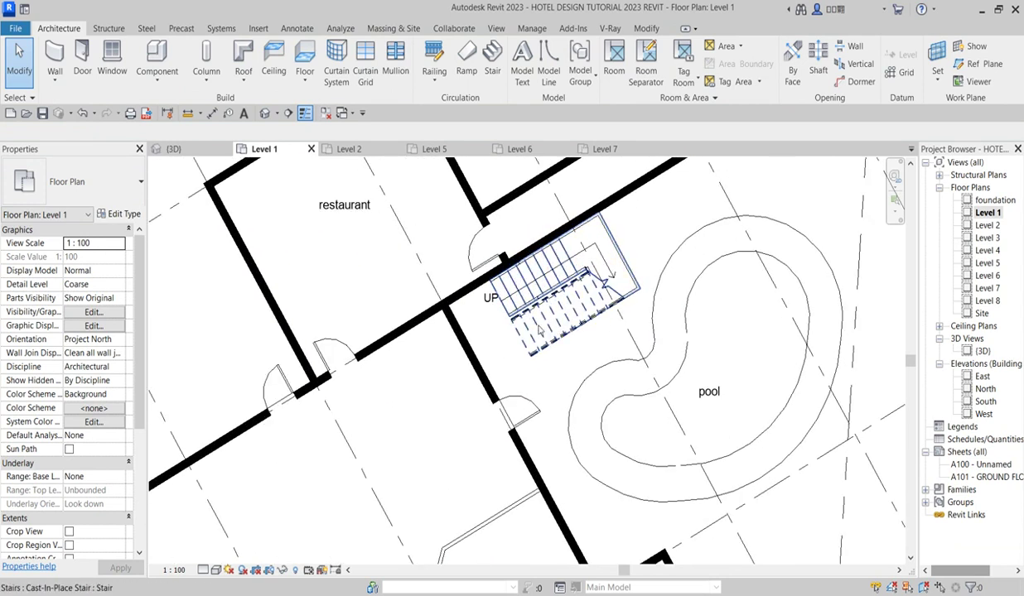
scroll(539, 331, down, 3)
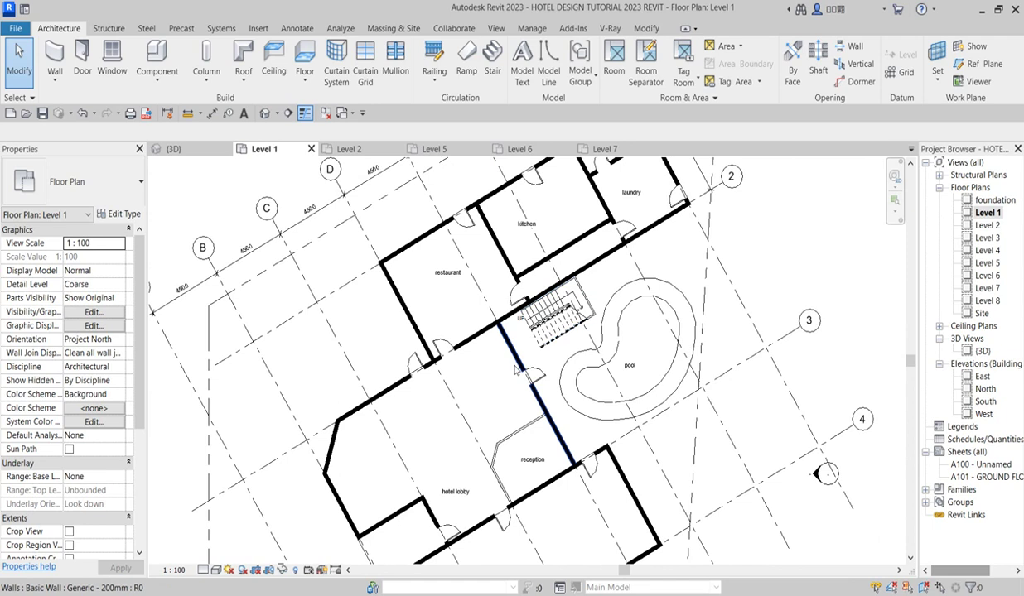
scroll(528, 349, up, 2)
scroll(514, 315, down, 3)
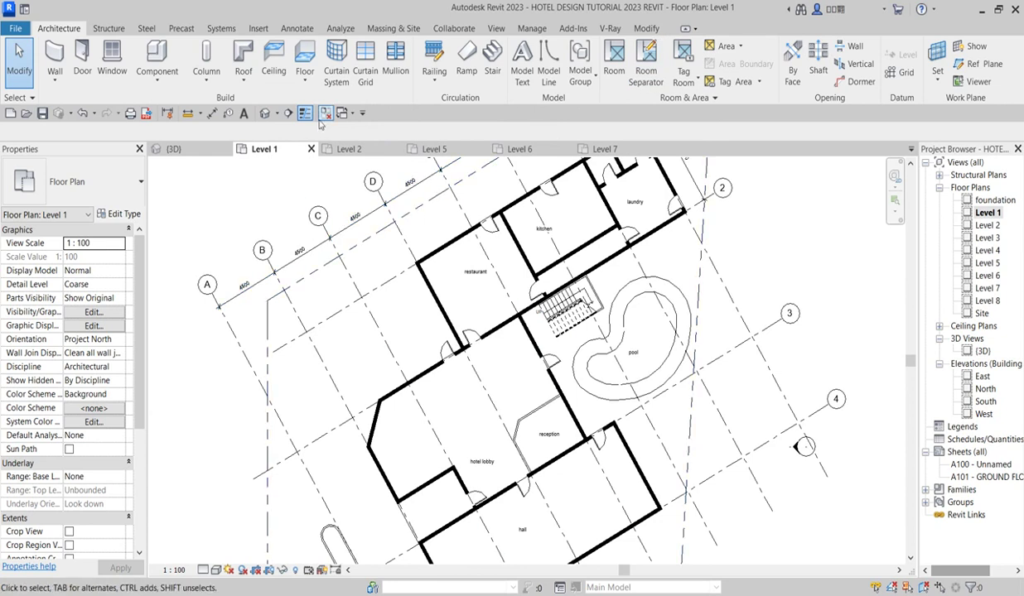
Place a building section from near the lobby across the stair and open Section 1
click(287, 114)
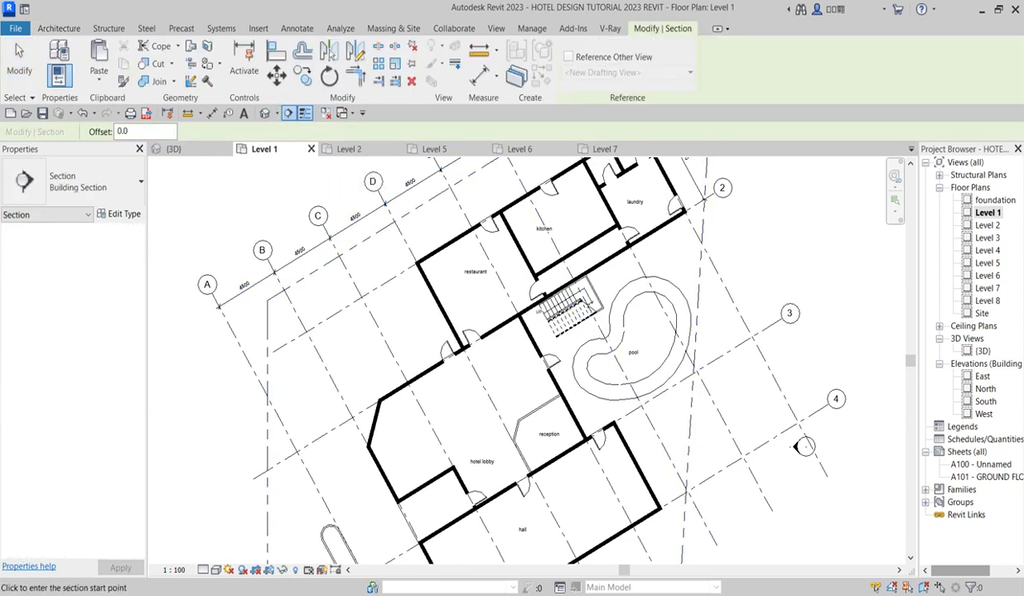
click(330, 465)
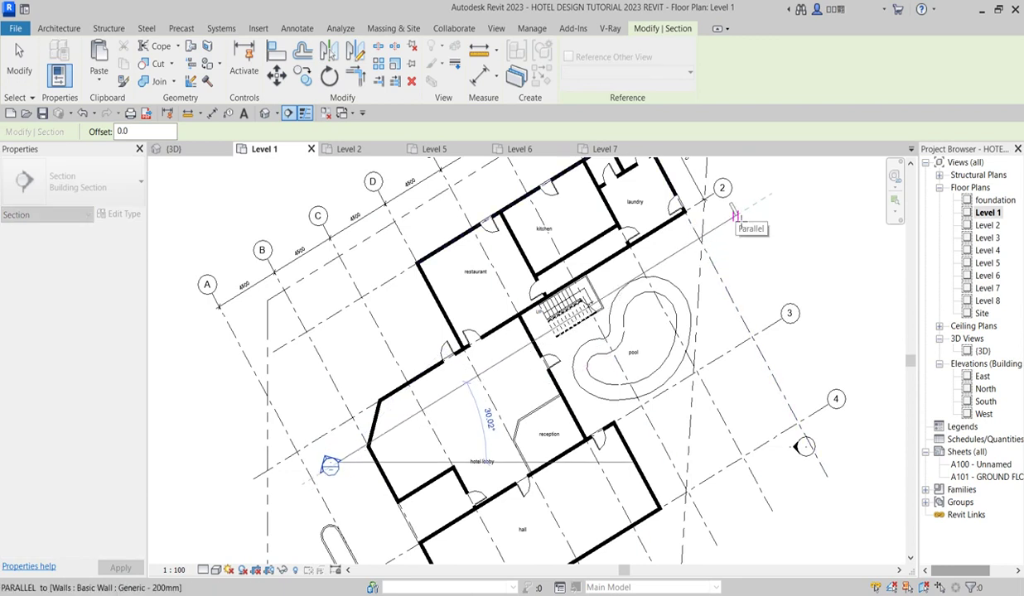
click(735, 215)
scroll(609, 307, up, 2)
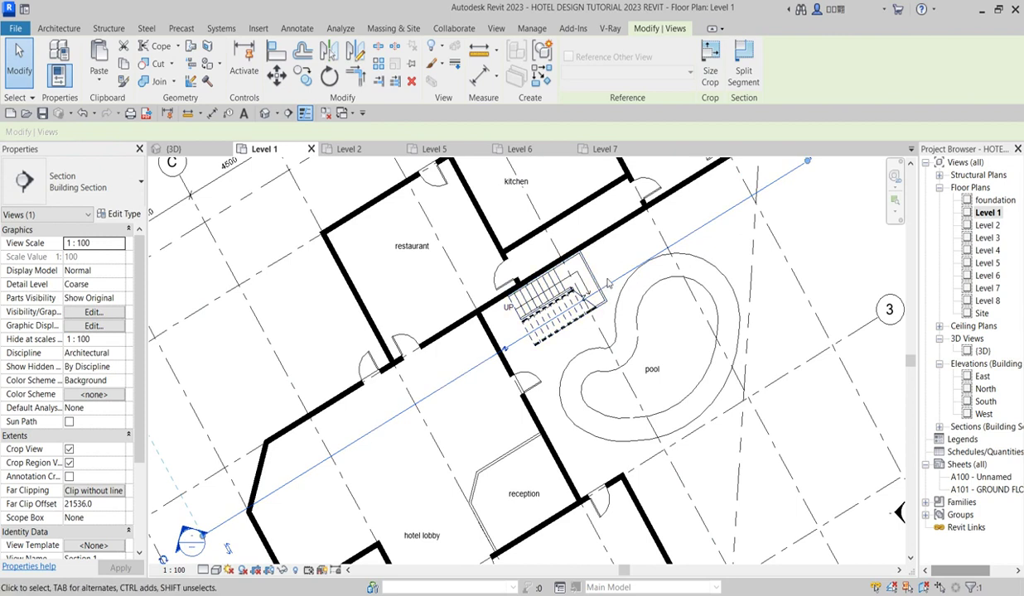
right_click(617, 259)
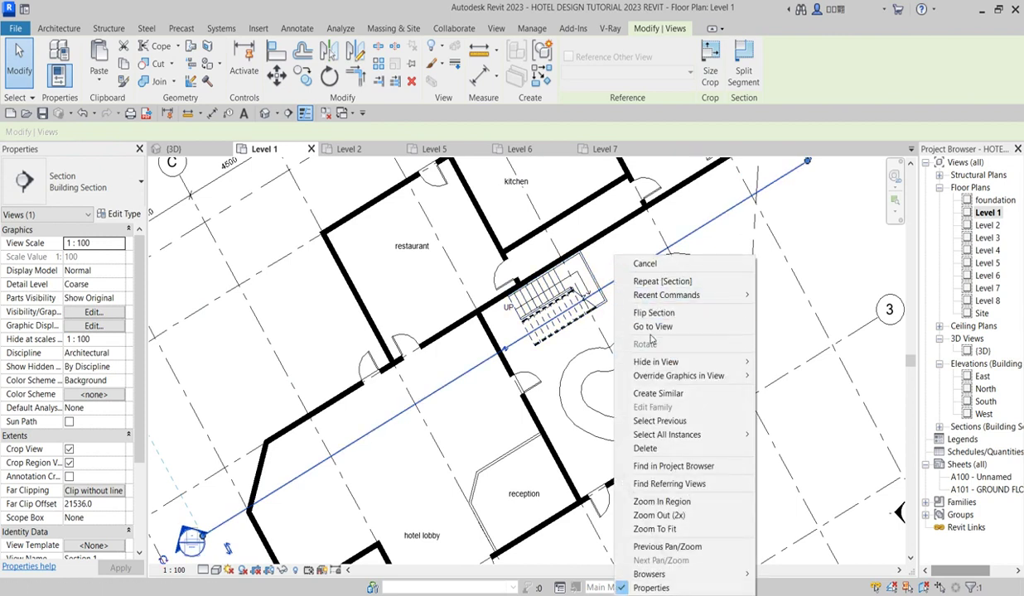
click(654, 327)
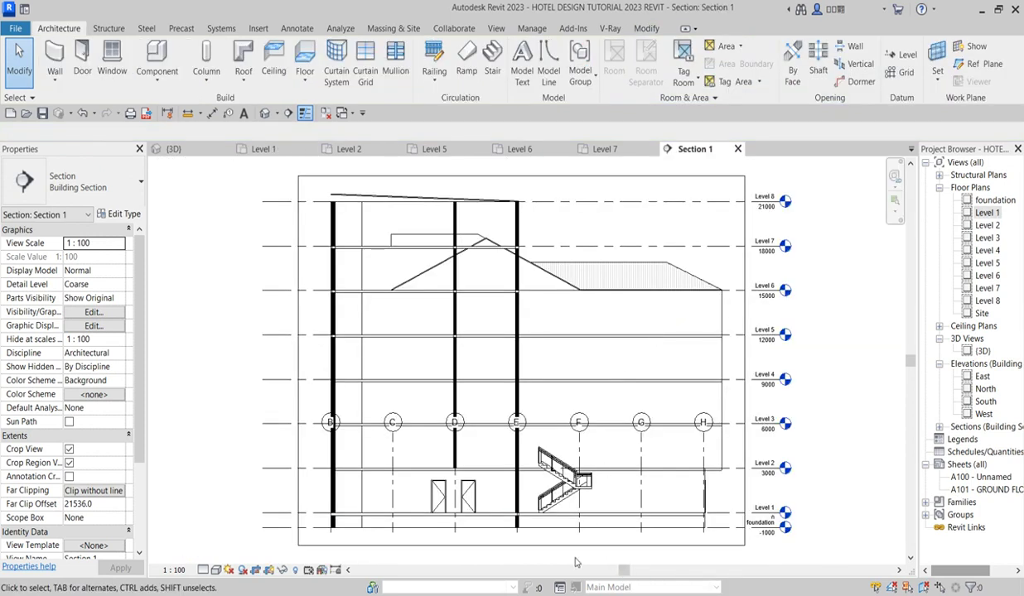
Select the cast-in-place stair in Section 1 and enter Edit Stairs mode
scroll(571, 525, up, 4)
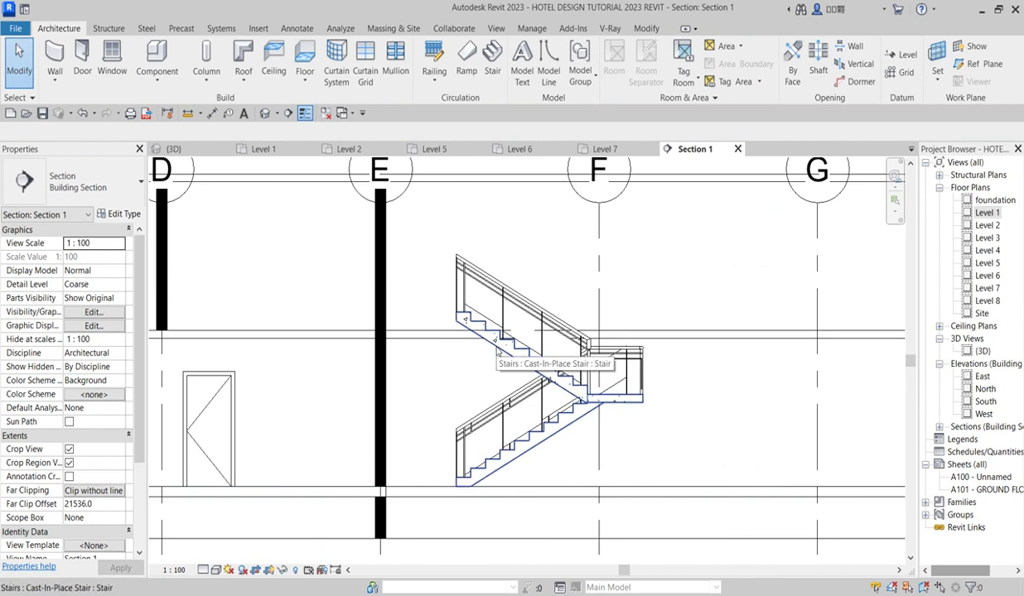
click(497, 350)
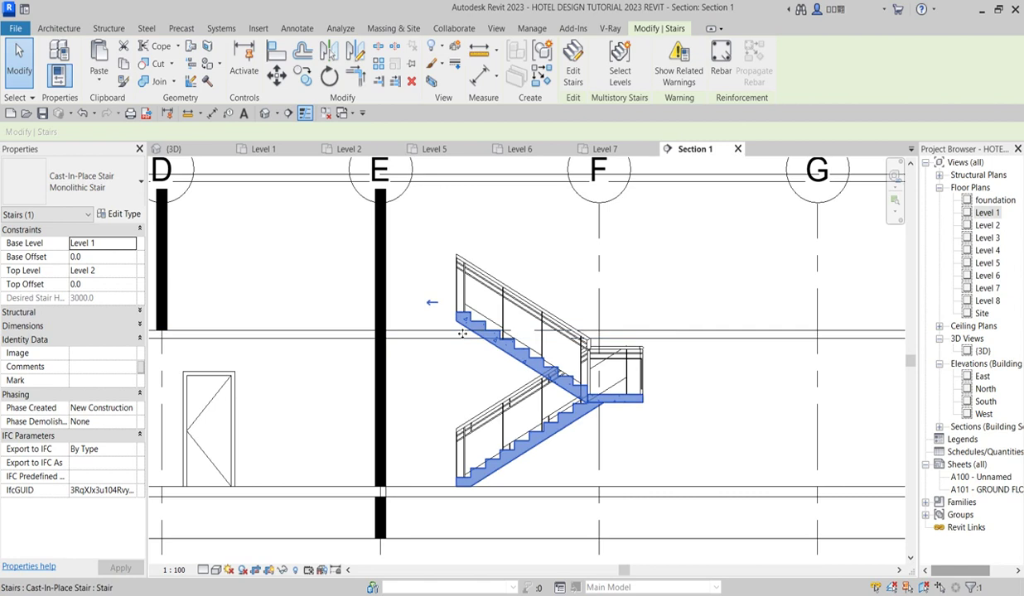
scroll(458, 336, up, 1)
scroll(489, 348, down, 2)
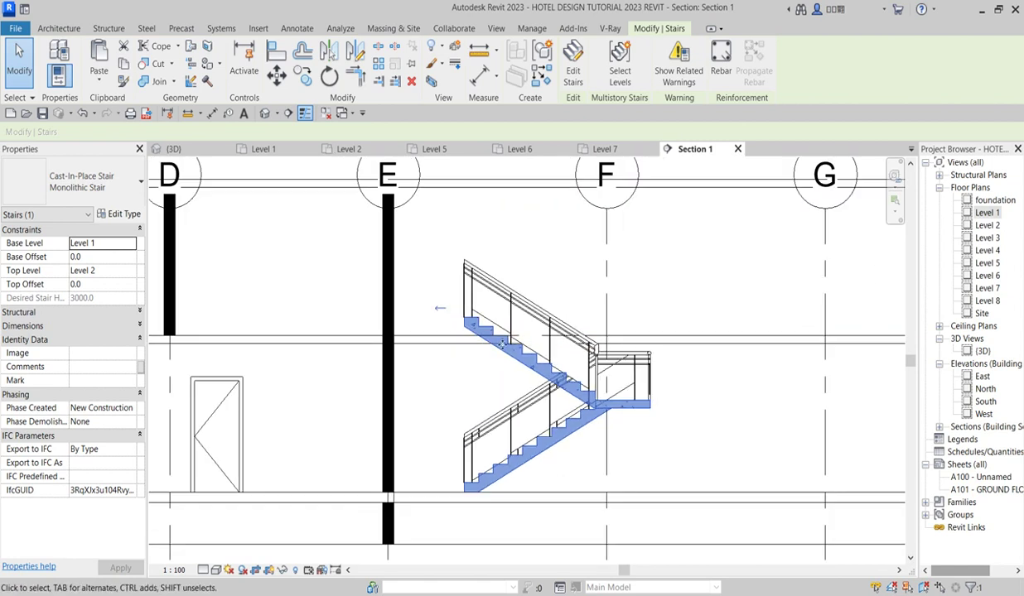
click(573, 75)
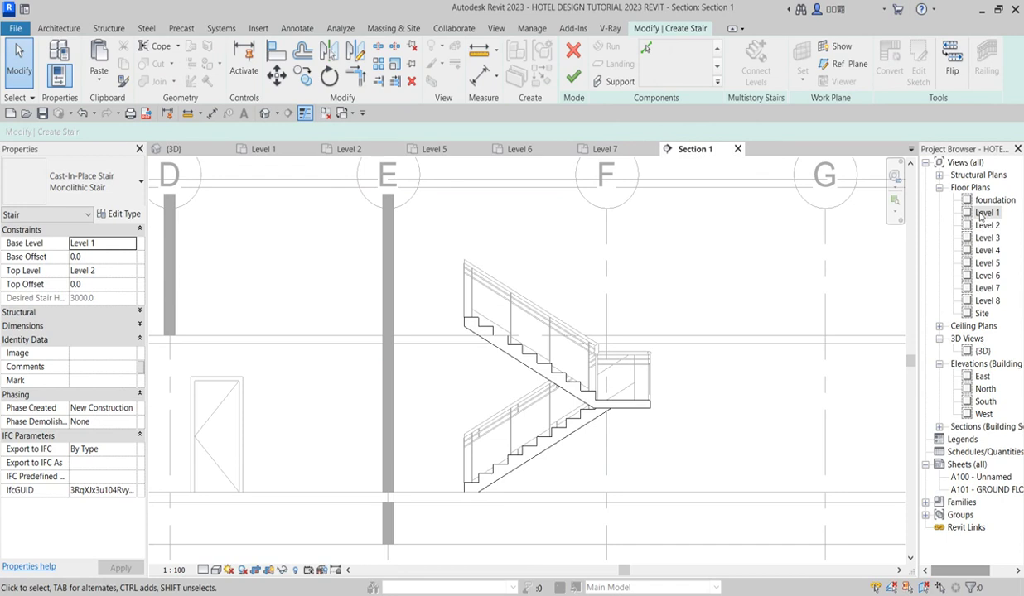
Open the stair run's sketch in the Floor Plan: Level 1 view
double_click(522, 364)
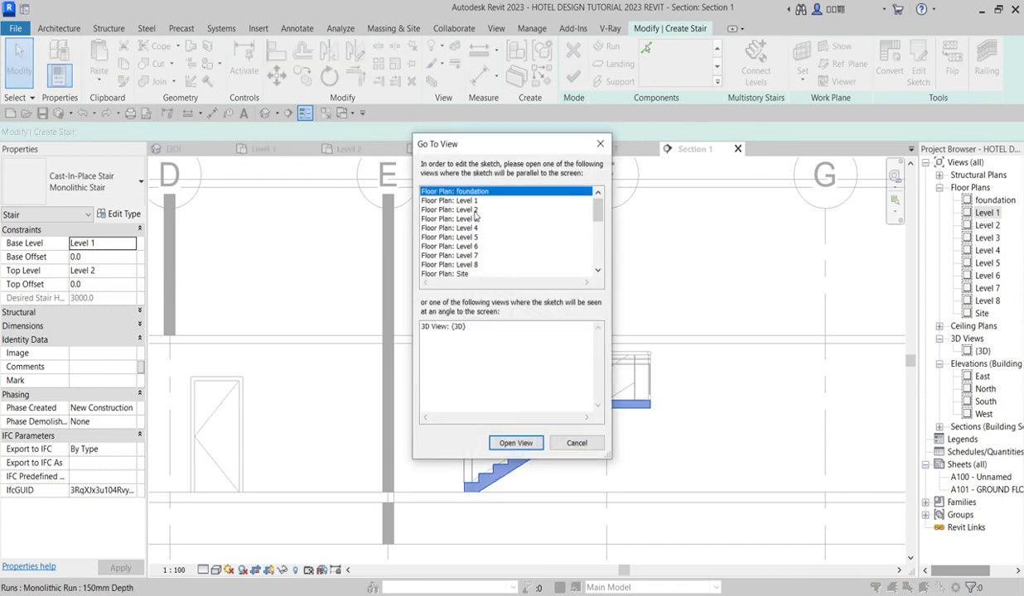
click(470, 210)
click(466, 201)
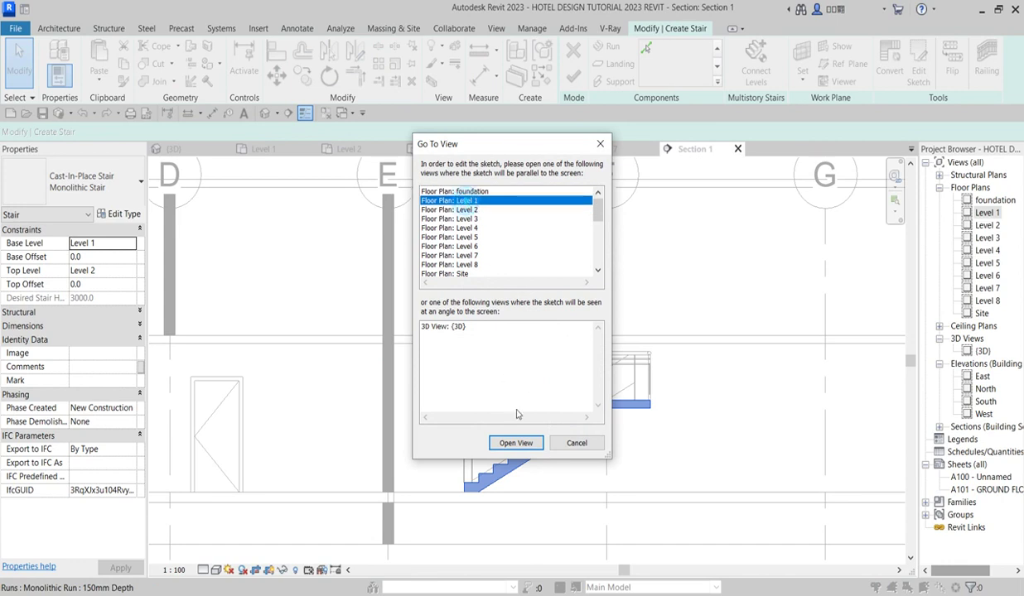
click(515, 443)
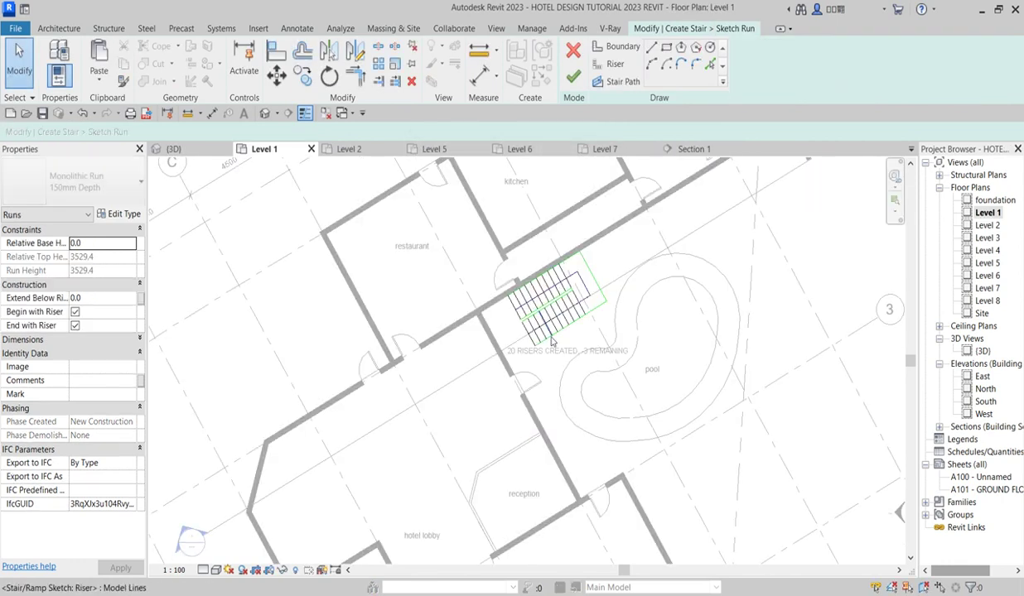
scroll(518, 323, up, 2)
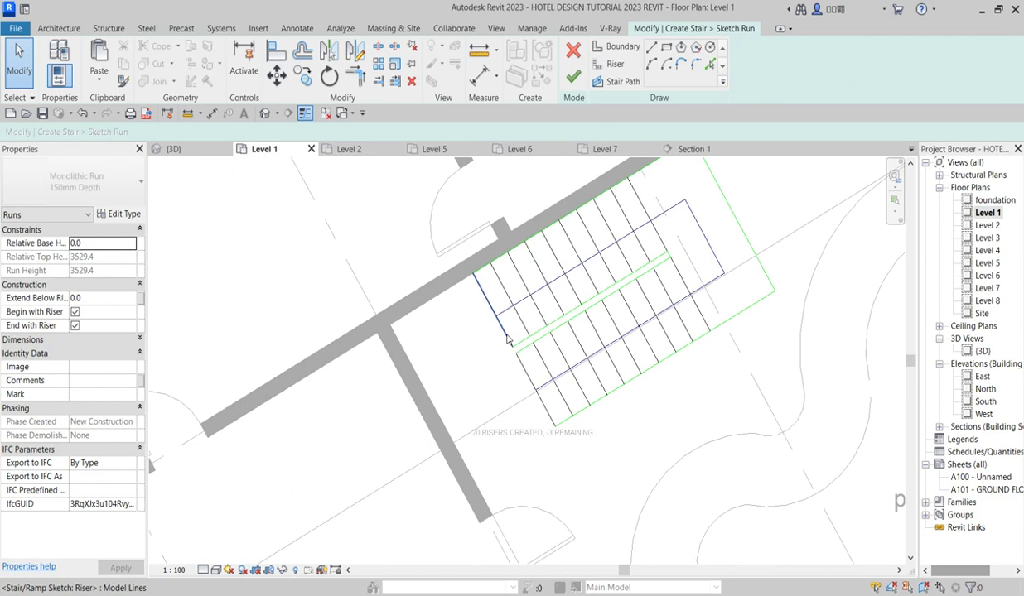
Delete the last two riser lines of the run
click(506, 335)
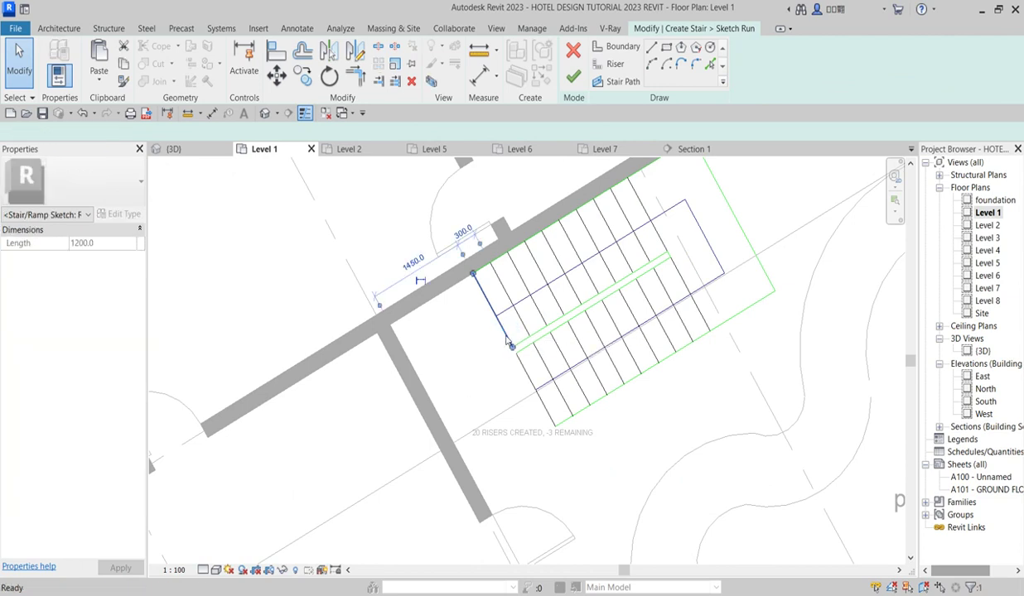
key(Delete)
click(523, 372)
key(Delete)
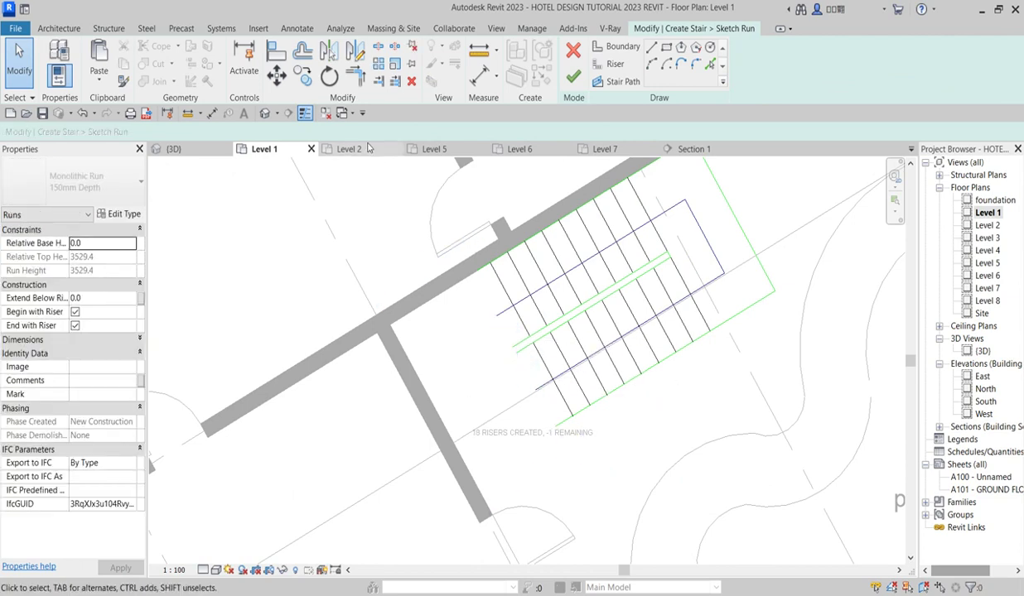
Trim/Extend Multiple the wall-side, middle and outer boundaries to the new last riser
click(391, 82)
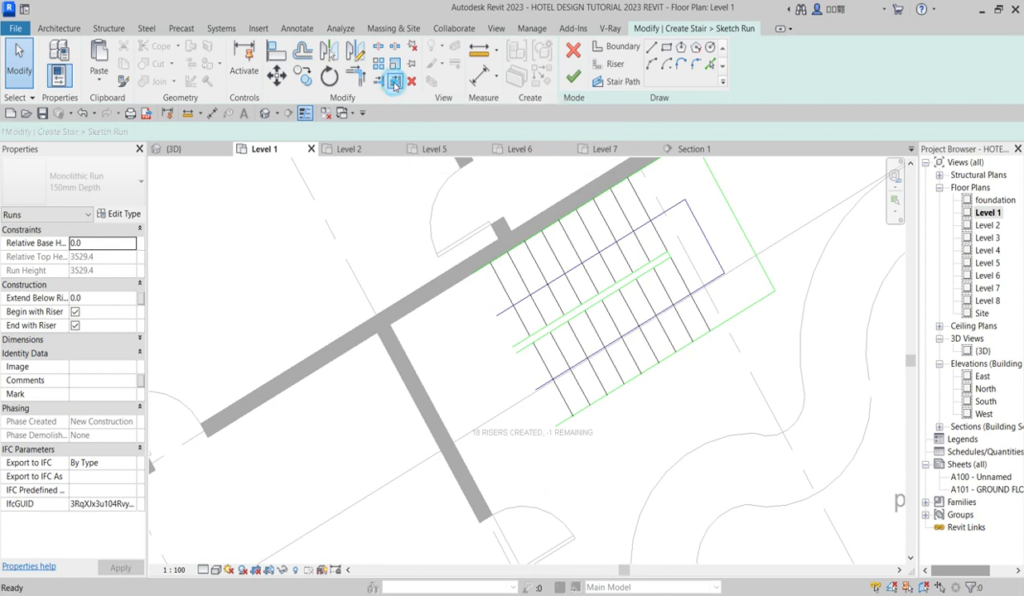
scroll(525, 301, up, 2)
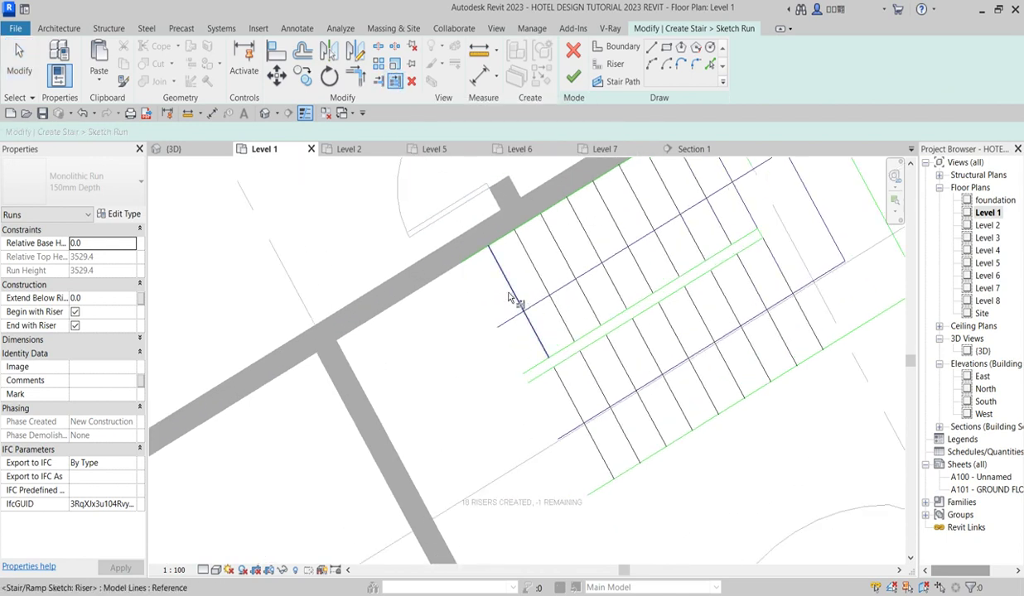
click(495, 267)
click(493, 236)
click(558, 347)
click(565, 361)
click(638, 464)
click(493, 392)
right_click(524, 407)
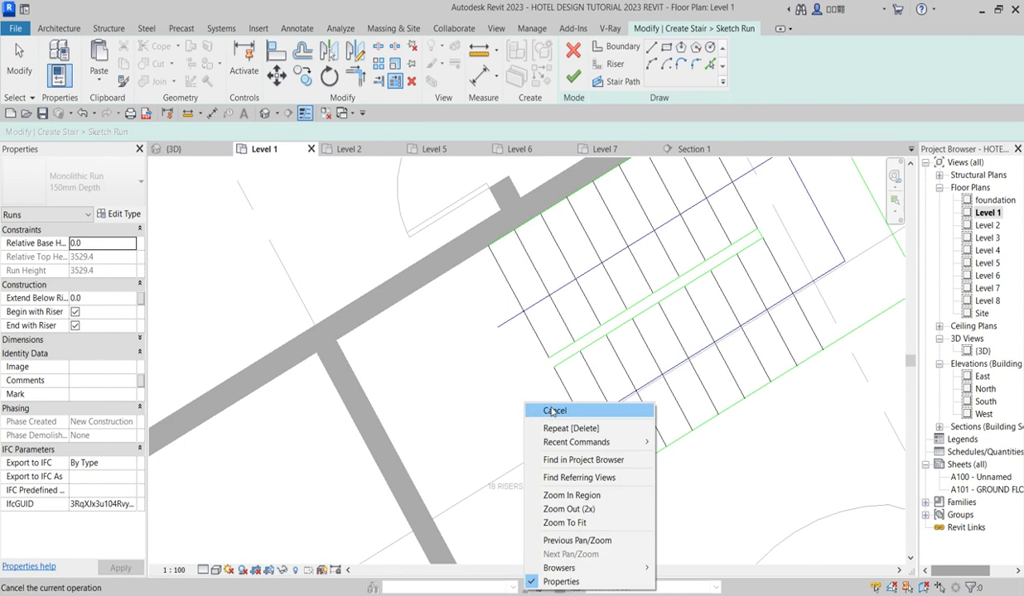
click(525, 406)
right_click(523, 406)
click(553, 210)
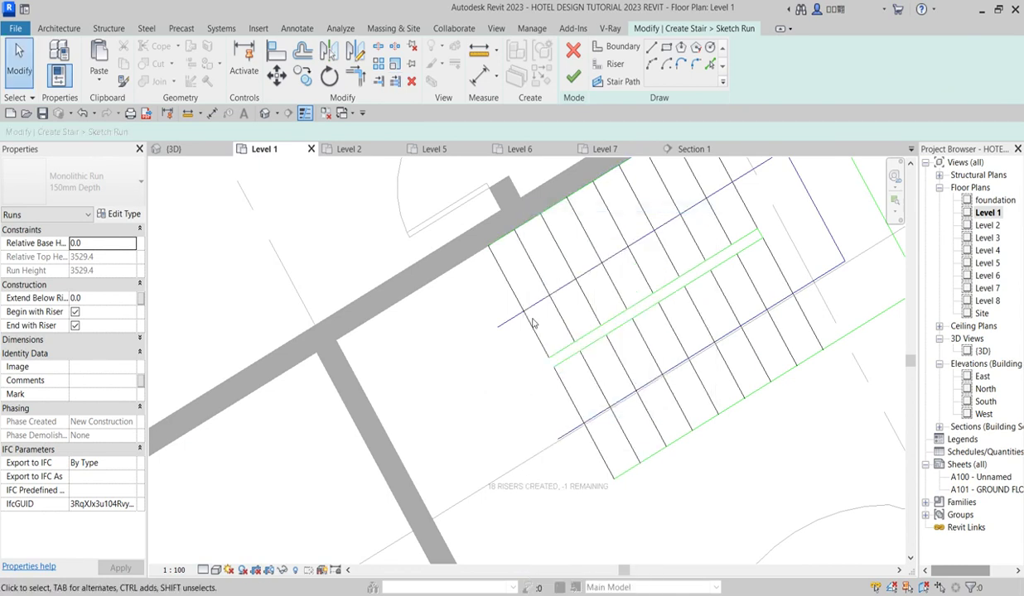
Shorten the stair path to end at the new last riser, 3000 long
click(527, 313)
scroll(511, 334, up, 2)
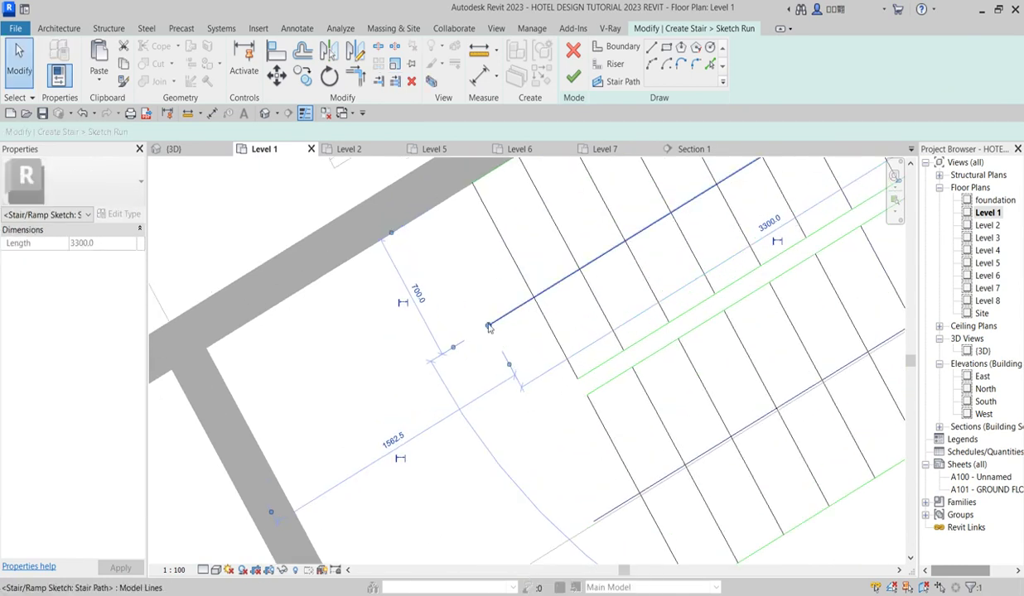
drag(487, 327, 534, 300)
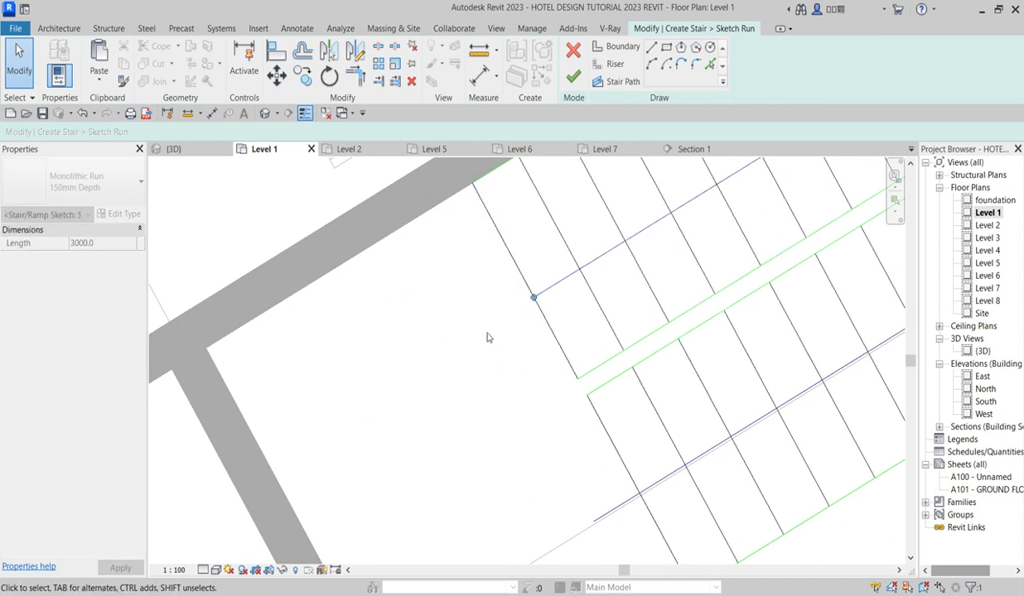
scroll(489, 335, down, 2)
drag(547, 437, 586, 437)
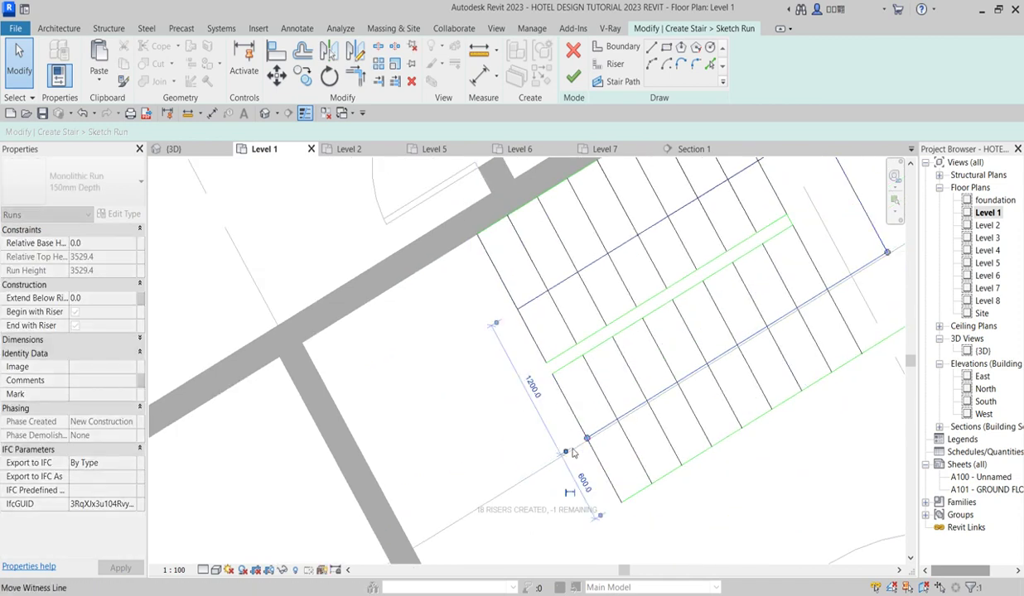
Commit the edited run sketch and open the Section 1 view
click(572, 76)
scroll(469, 364, down, 2)
scroll(468, 364, down, 1)
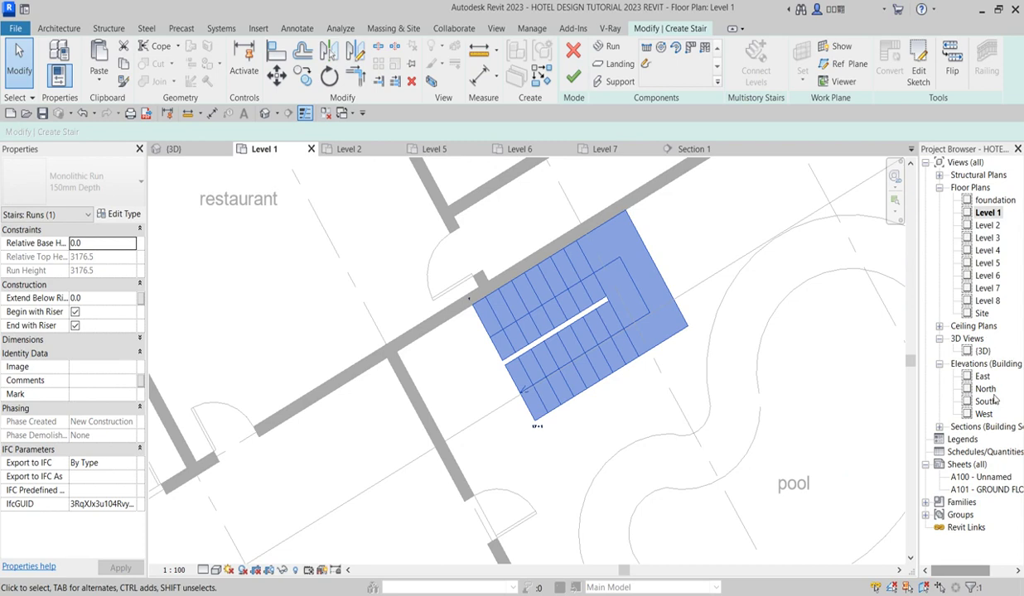
click(939, 426)
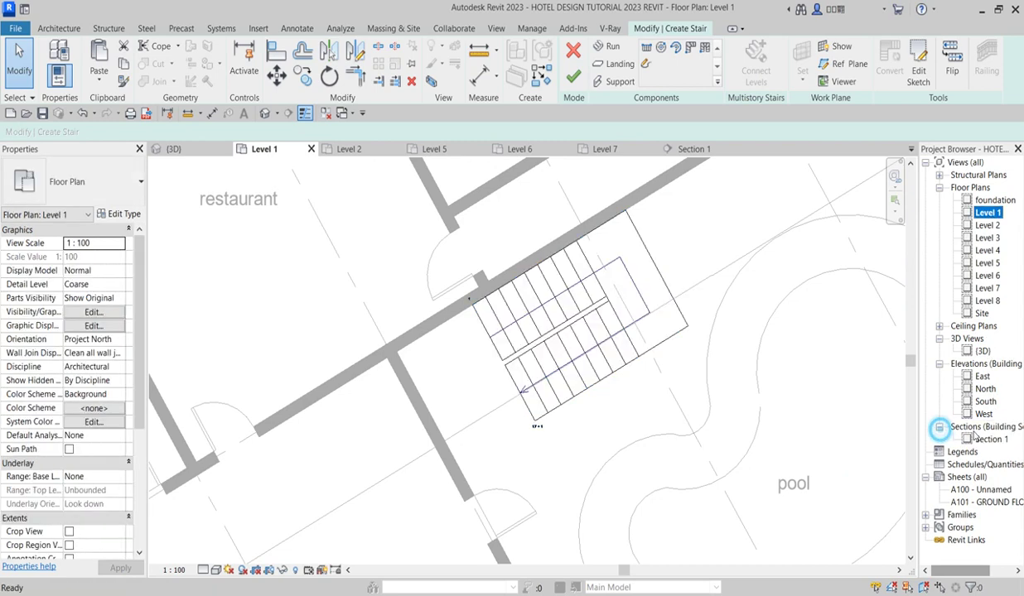
double_click(961, 439)
Finish editing the two-run stair and select it in Section 1
scroll(484, 376, up, 2)
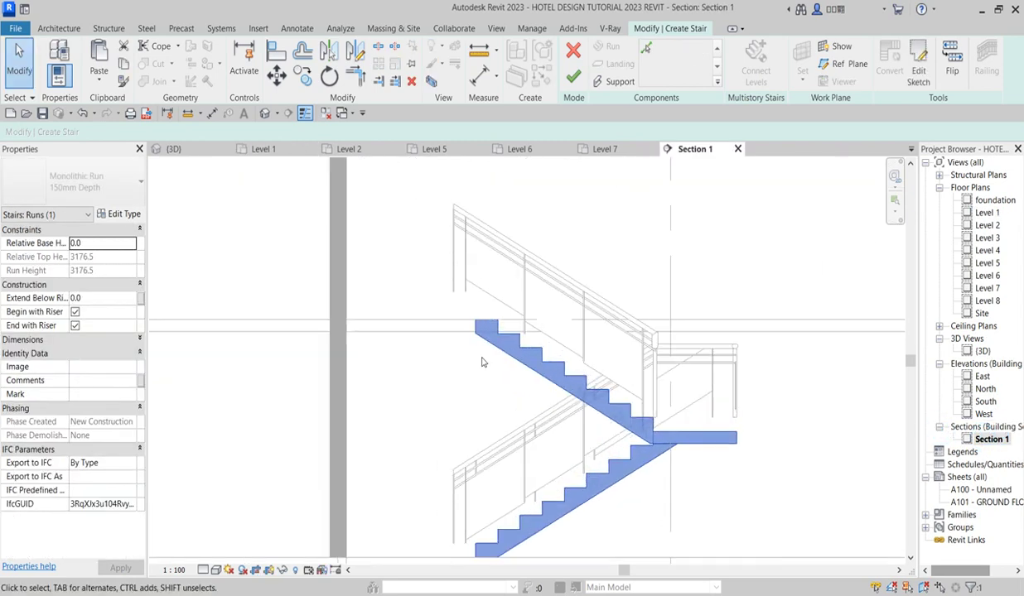
click(571, 79)
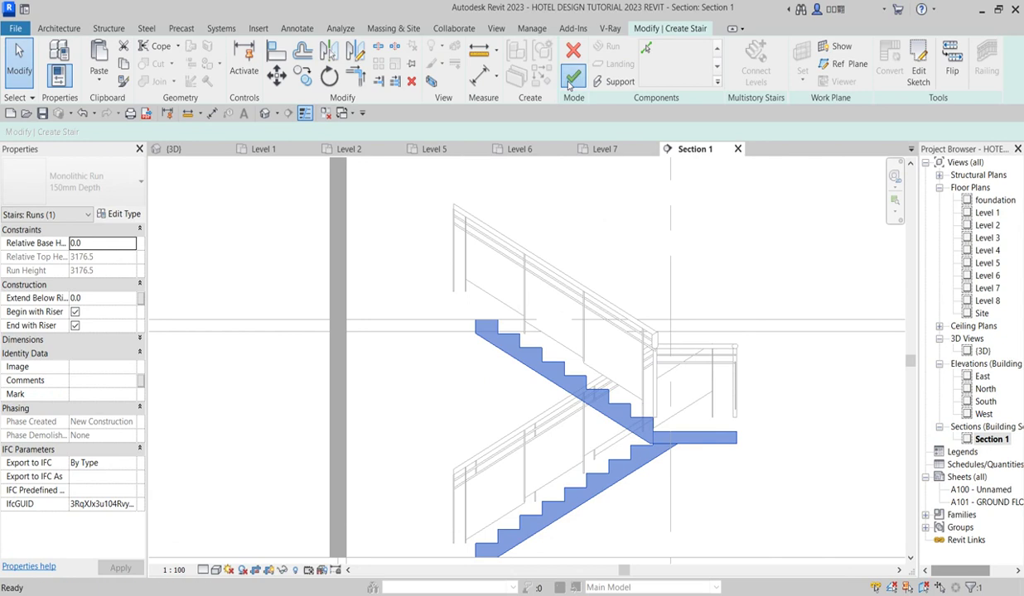
click(571, 80)
scroll(654, 437, down, 2)
scroll(654, 437, up, 1)
scroll(617, 425, down, 5)
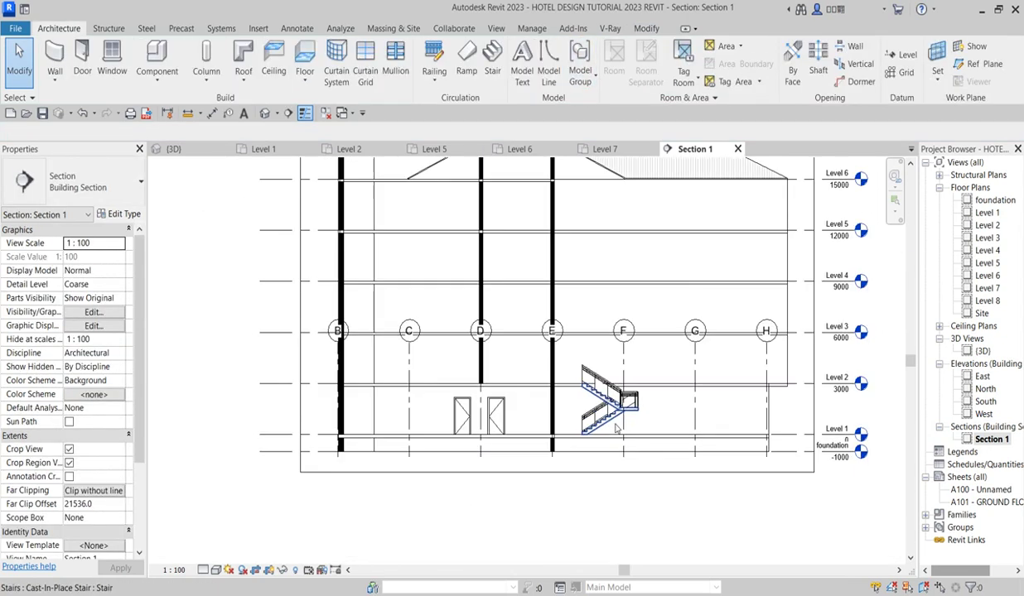
scroll(658, 397, up, 1)
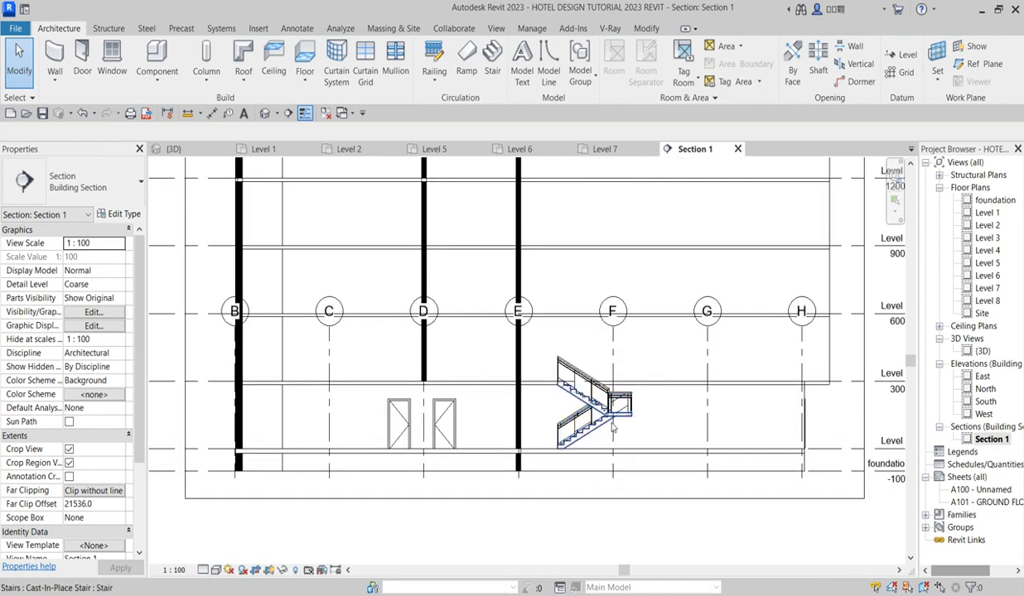
click(624, 441)
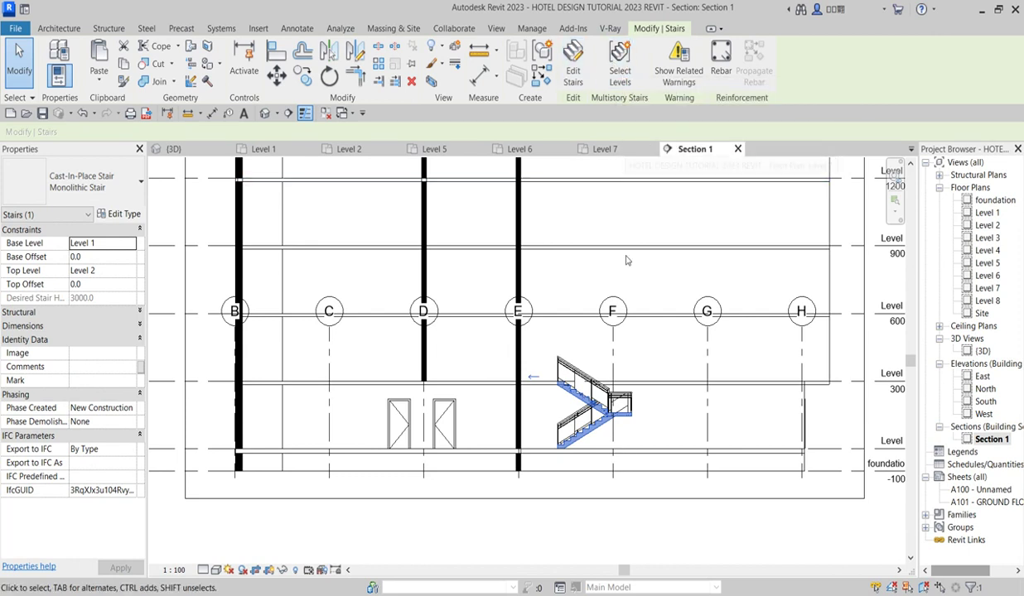
Start a multistory stair and pick Levels 3, 4 and 5 for it to reach
scroll(522, 465, down, 3)
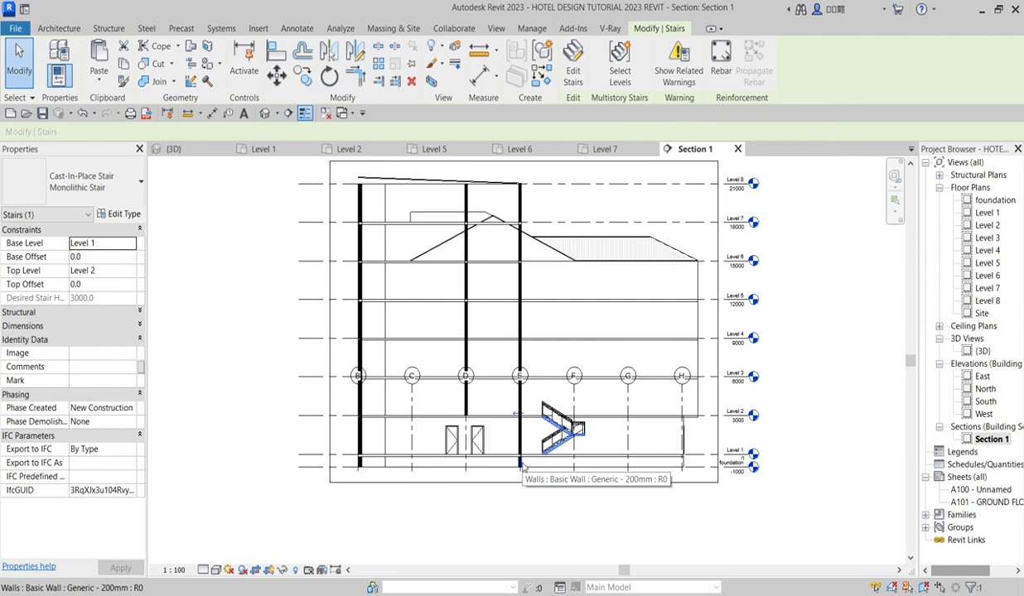
click(620, 68)
click(619, 75)
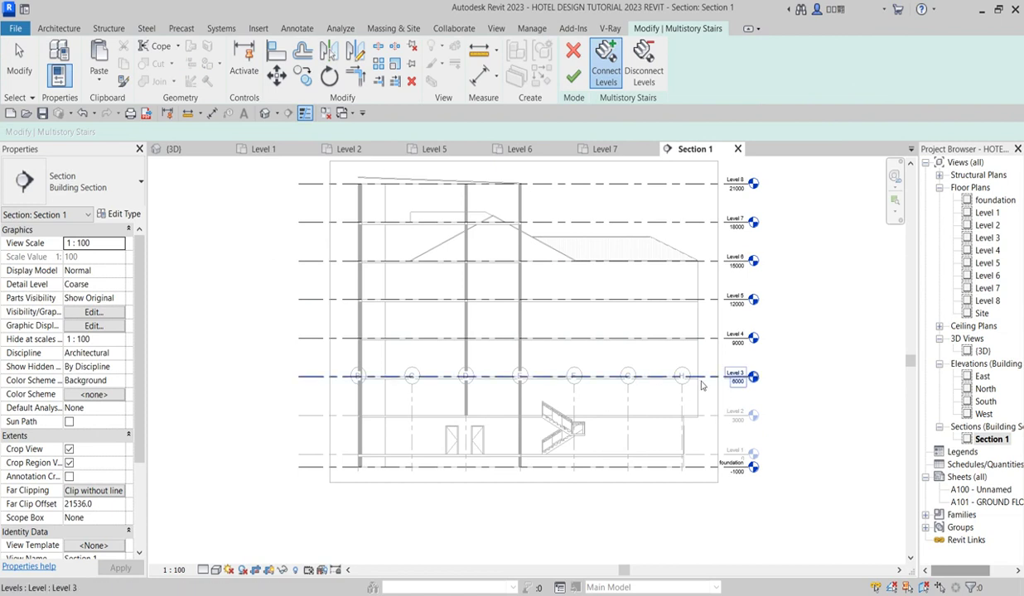
scroll(700, 377, up, 2)
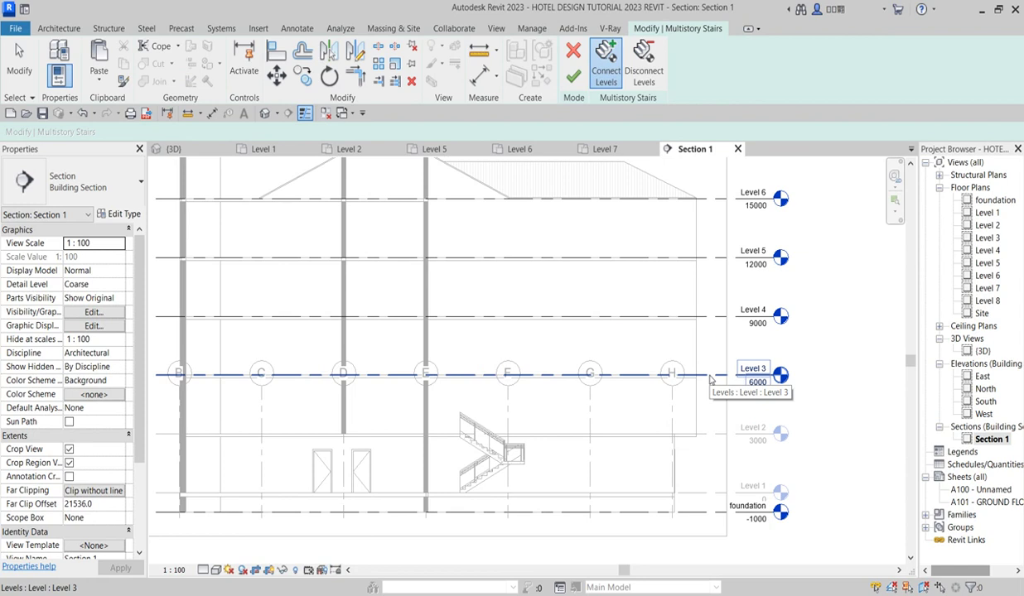
click(709, 380)
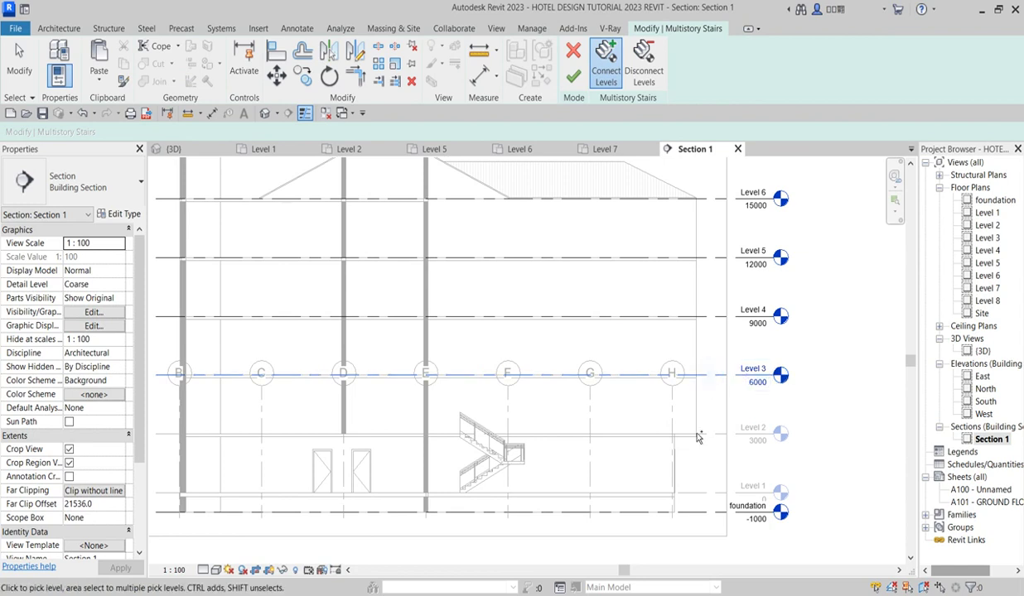
click(708, 316)
click(715, 261)
Reapply Connect Levels and finish the multistory stair spanning Level 1 to Level 5
scroll(697, 305, down, 3)
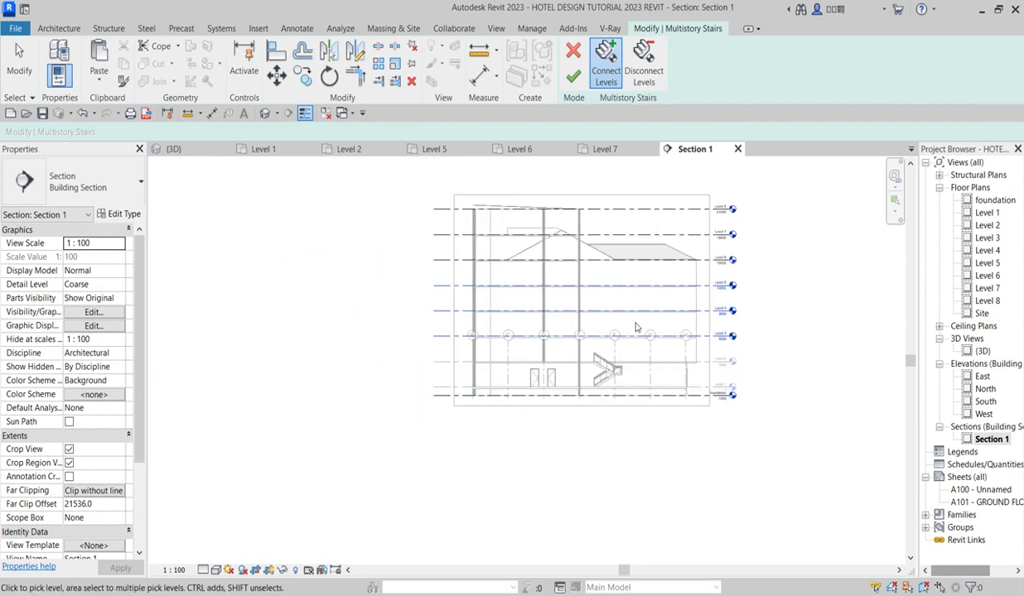
scroll(624, 276, up, 2)
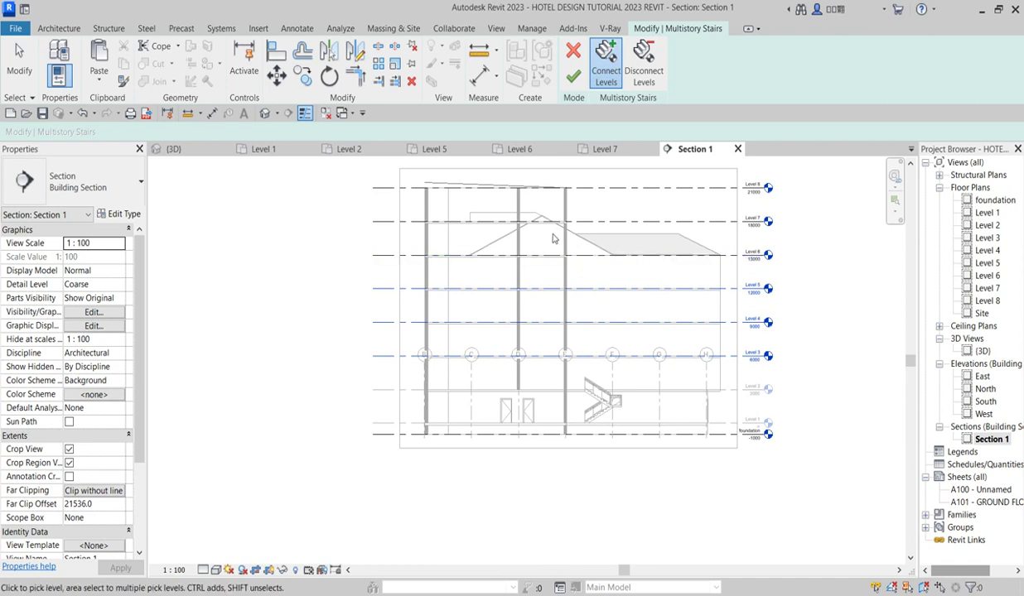
scroll(629, 240, up, 1)
scroll(647, 251, down, 3)
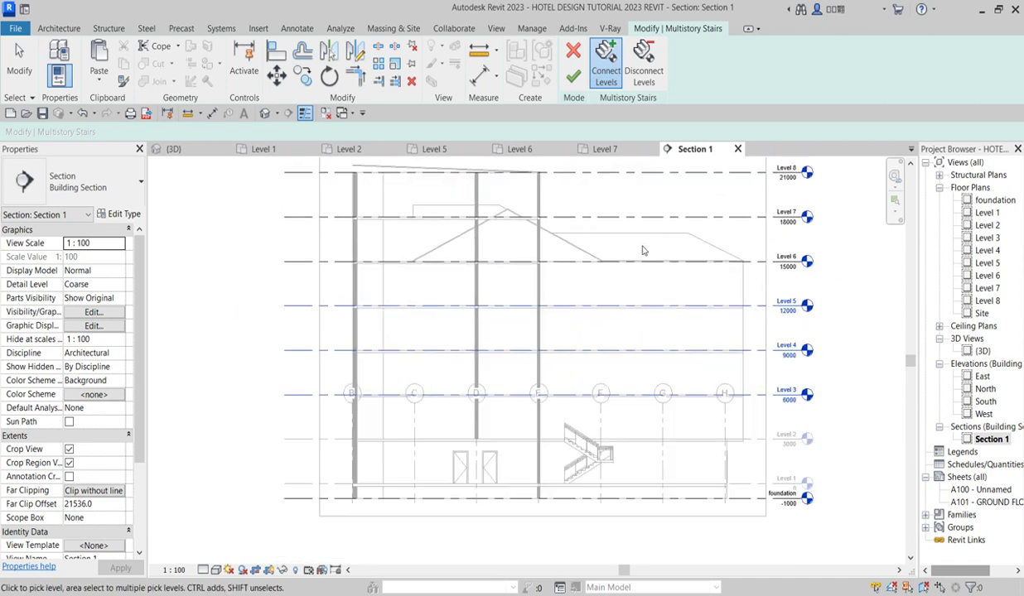
click(599, 74)
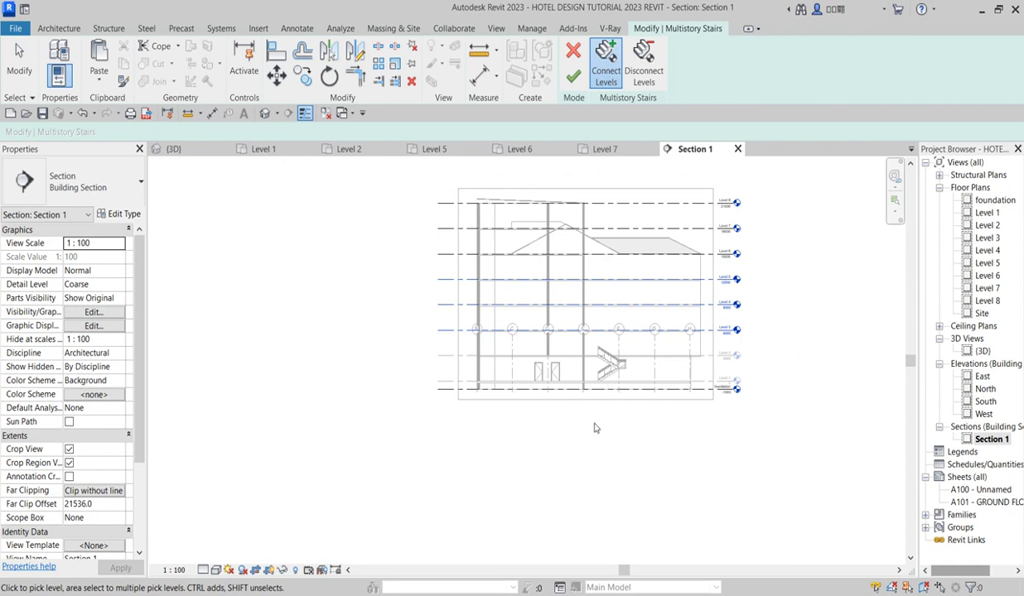
click(609, 73)
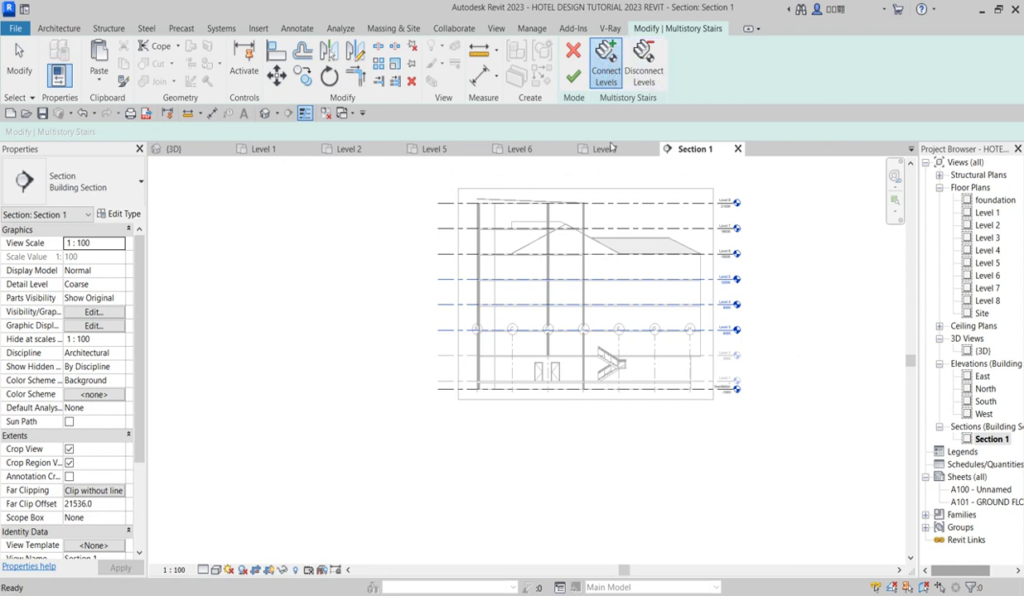
click(610, 69)
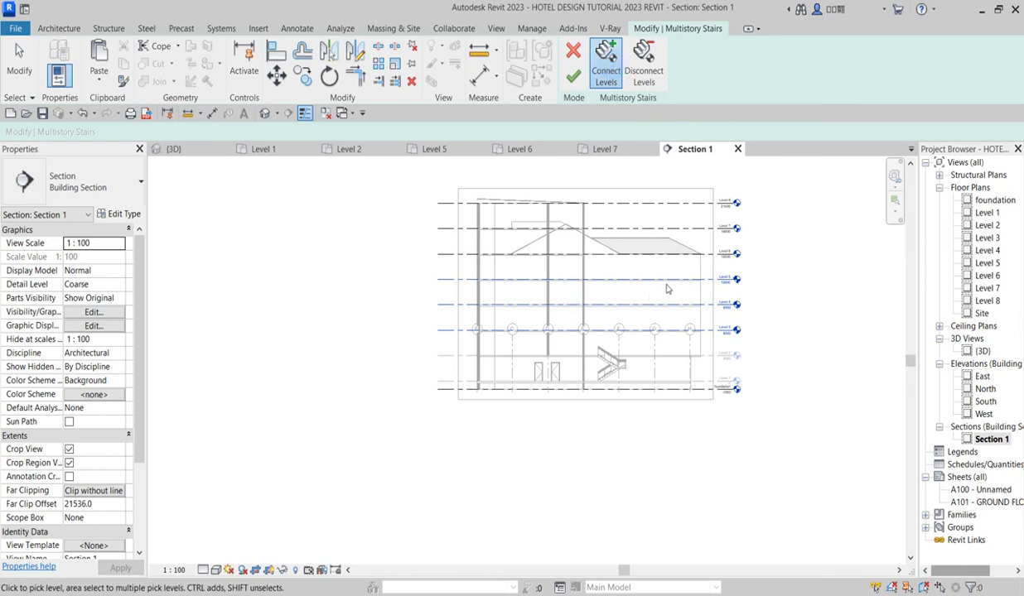
scroll(697, 297, up, 3)
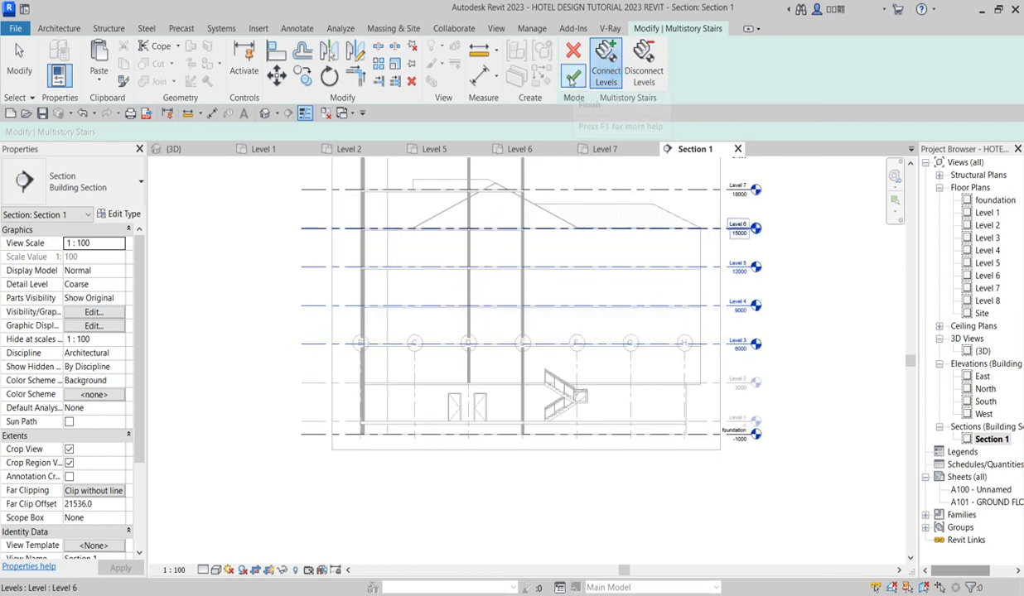
click(572, 77)
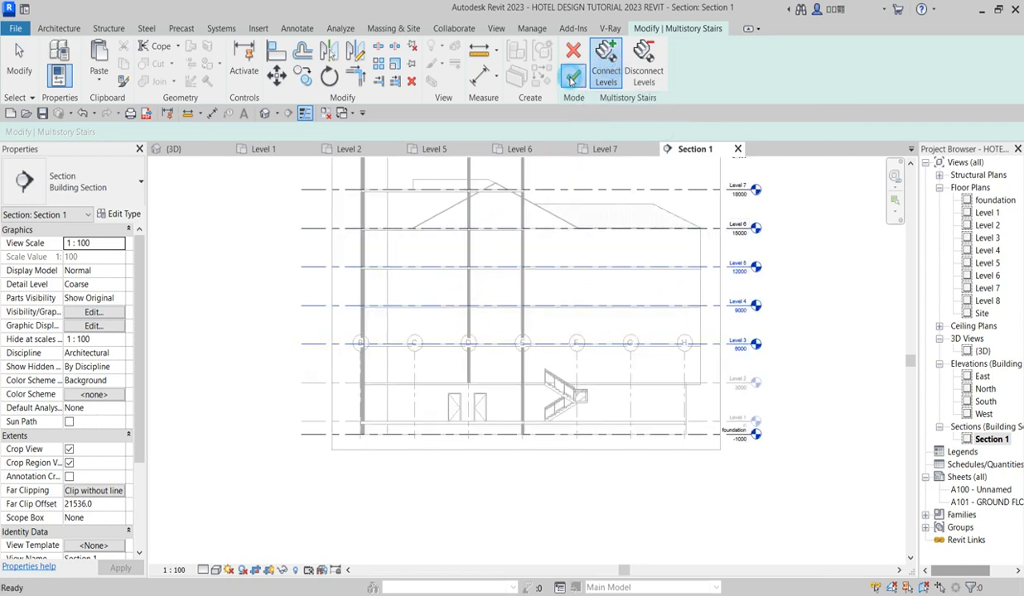
click(762, 310)
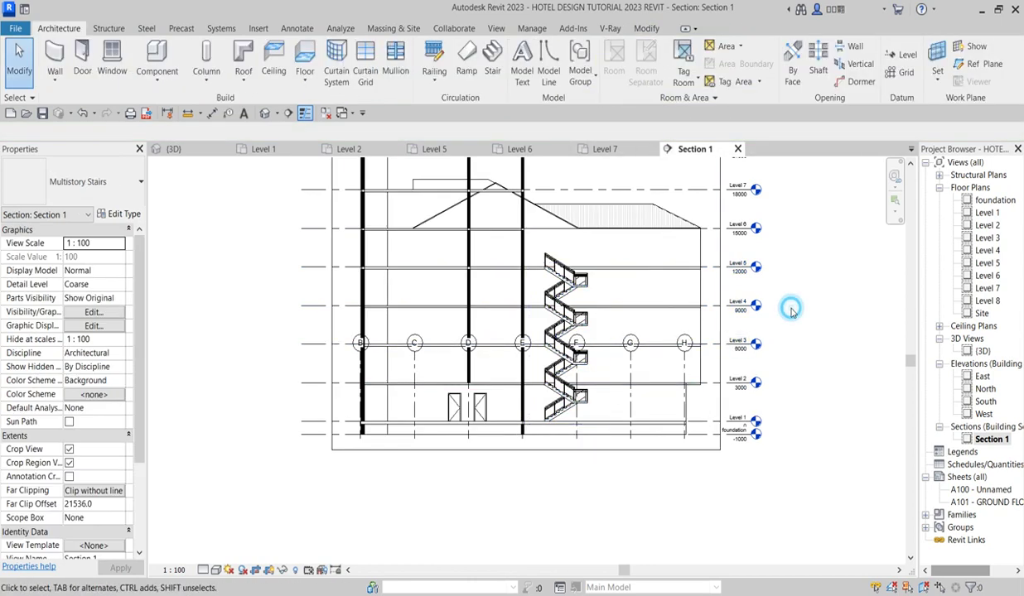
scroll(632, 400, up, 5)
scroll(631, 400, down, 5)
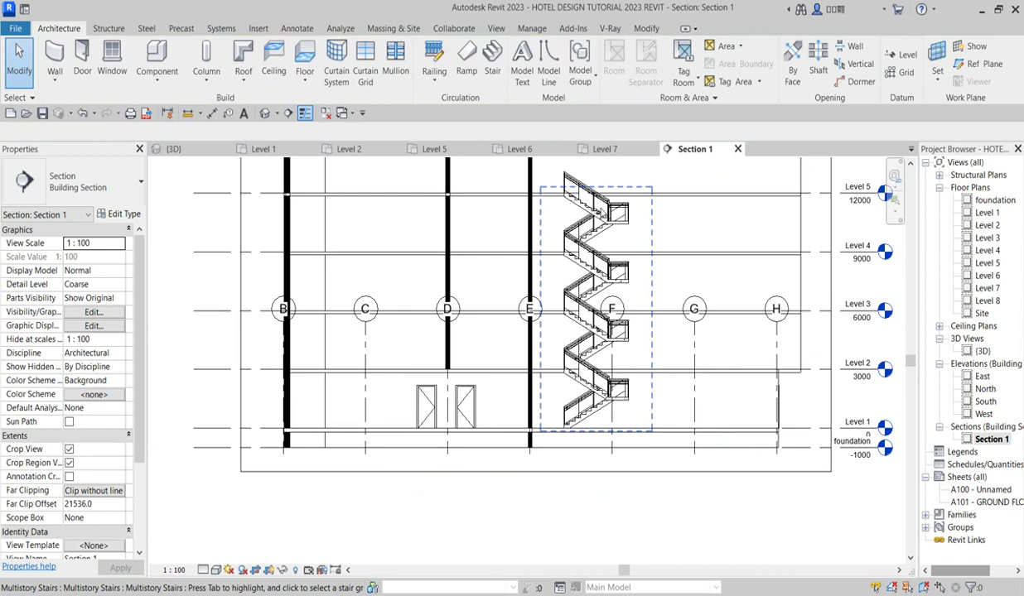
scroll(558, 326, down, 3)
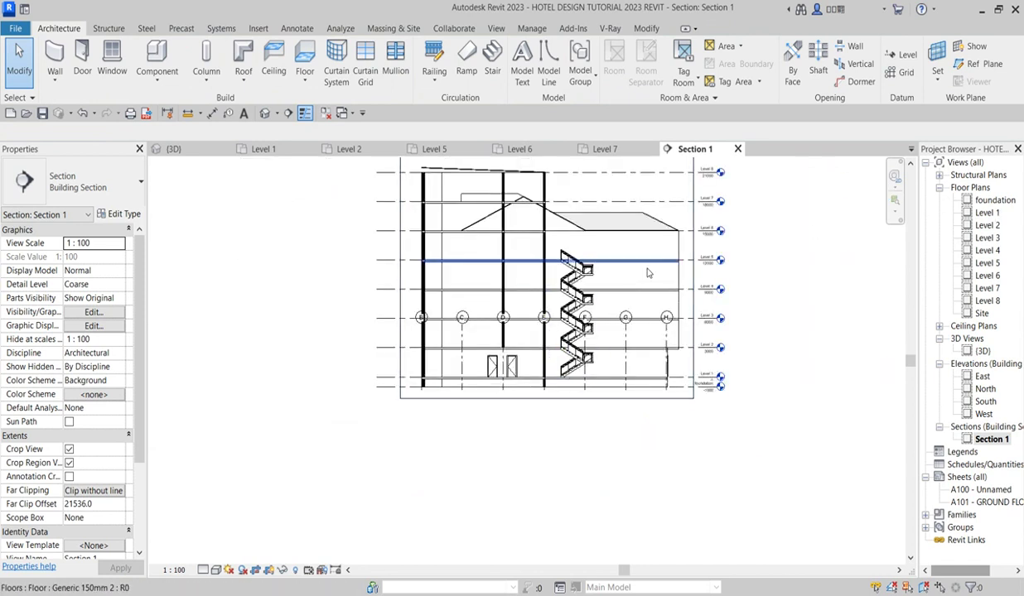
scroll(573, 341, up, 4)
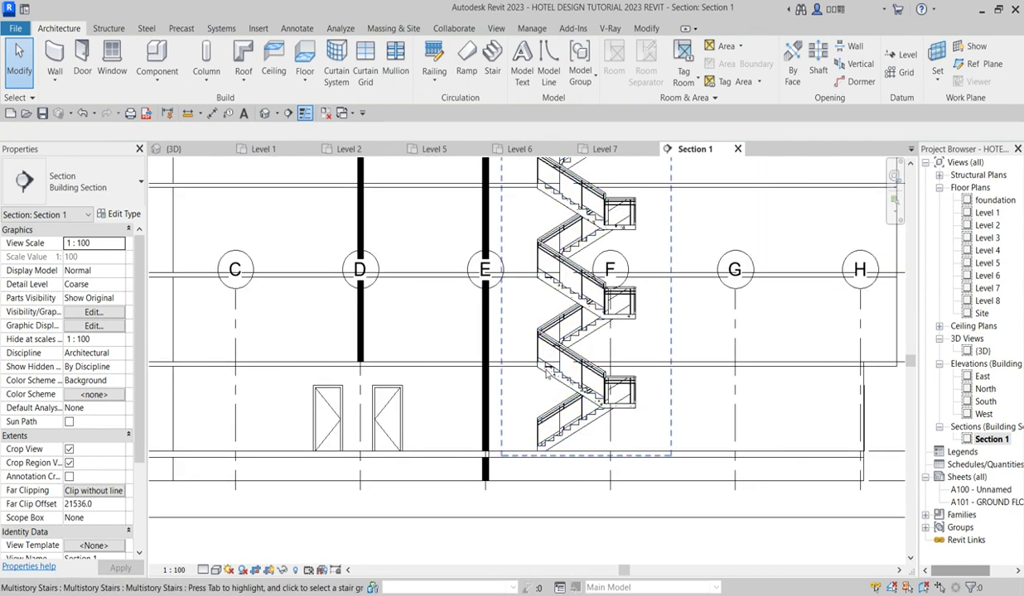
scroll(570, 441, down, 2)
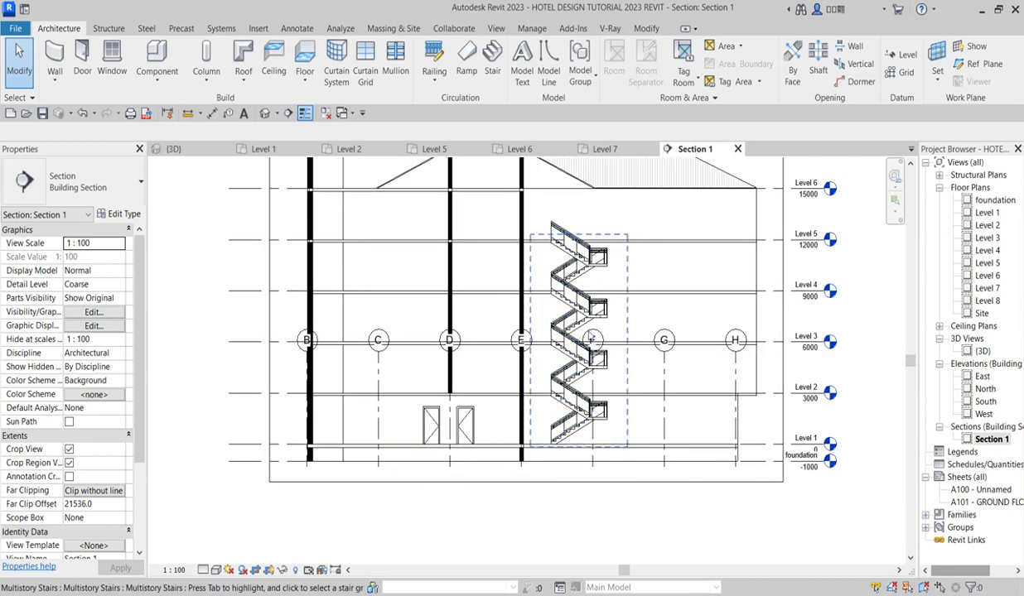
scroll(590, 274, down, 2)
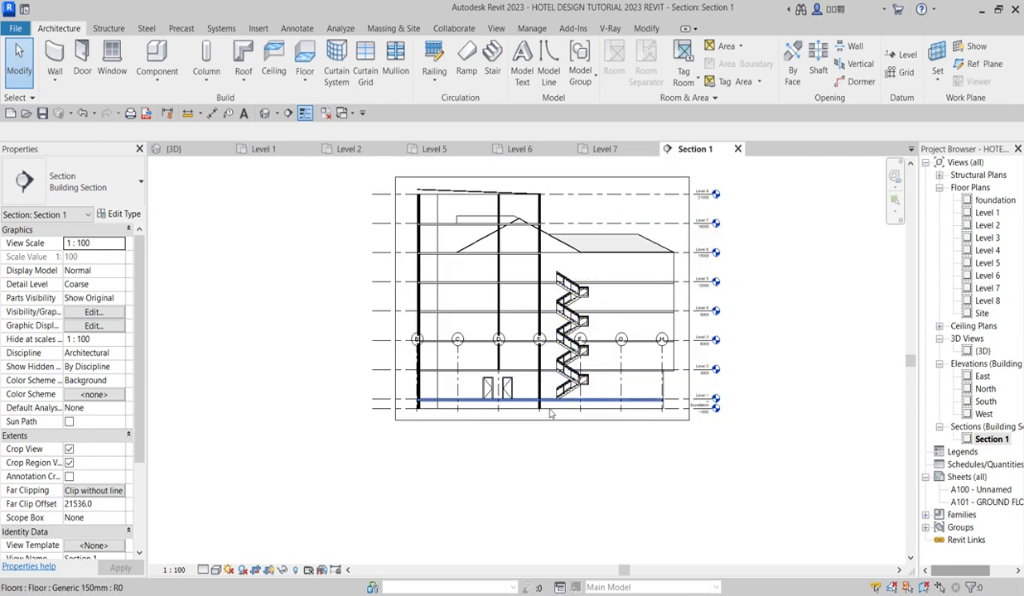
scroll(607, 269, up, 1)
scroll(596, 217, up, 1)
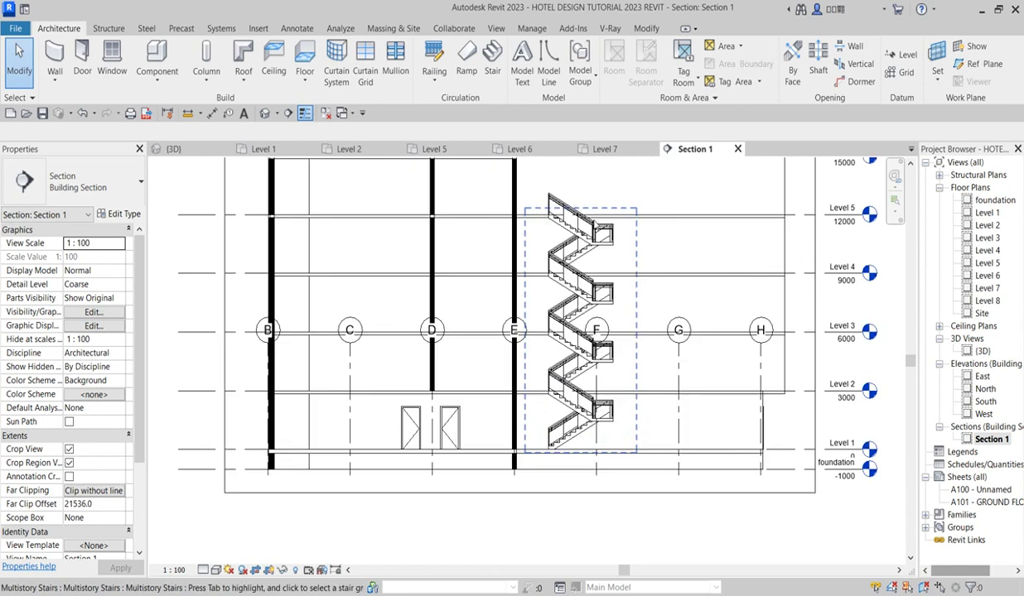
scroll(590, 268, up, 2)
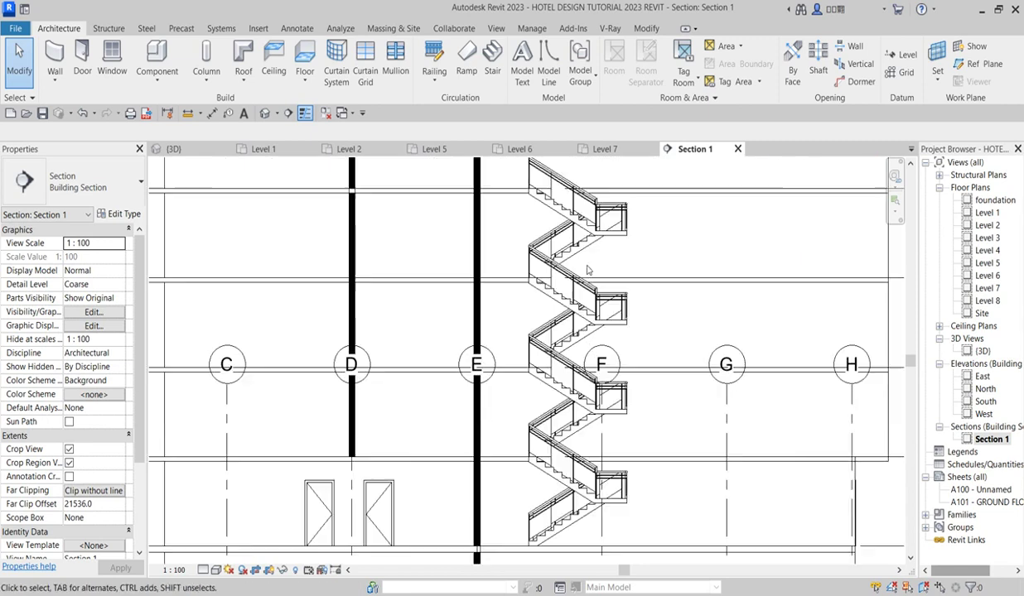
Open the Level 2, Level 4 and Level 3 floor plans to check the stair
double_click(986, 225)
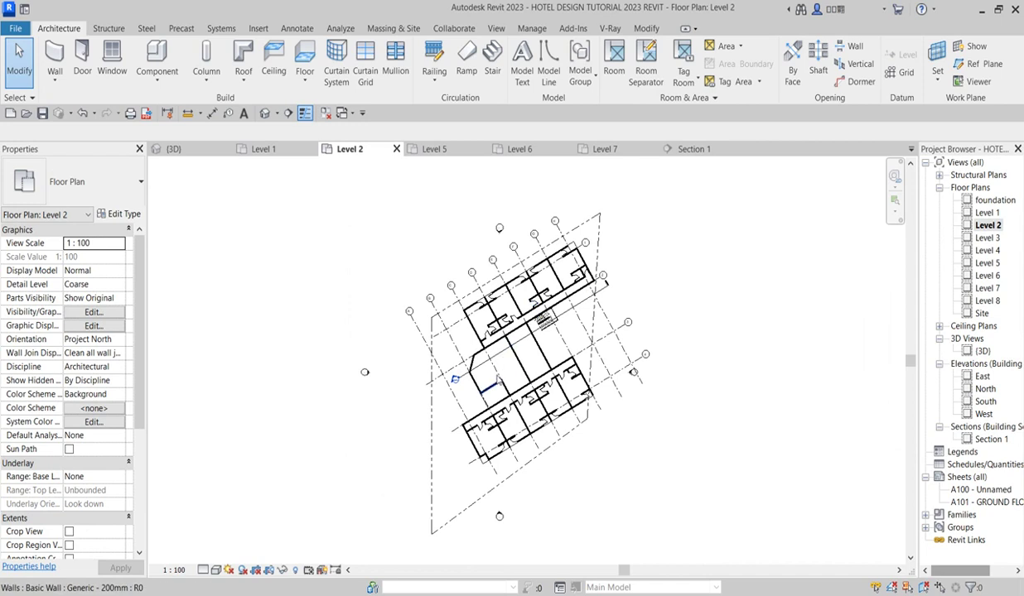
scroll(559, 298, up, 5)
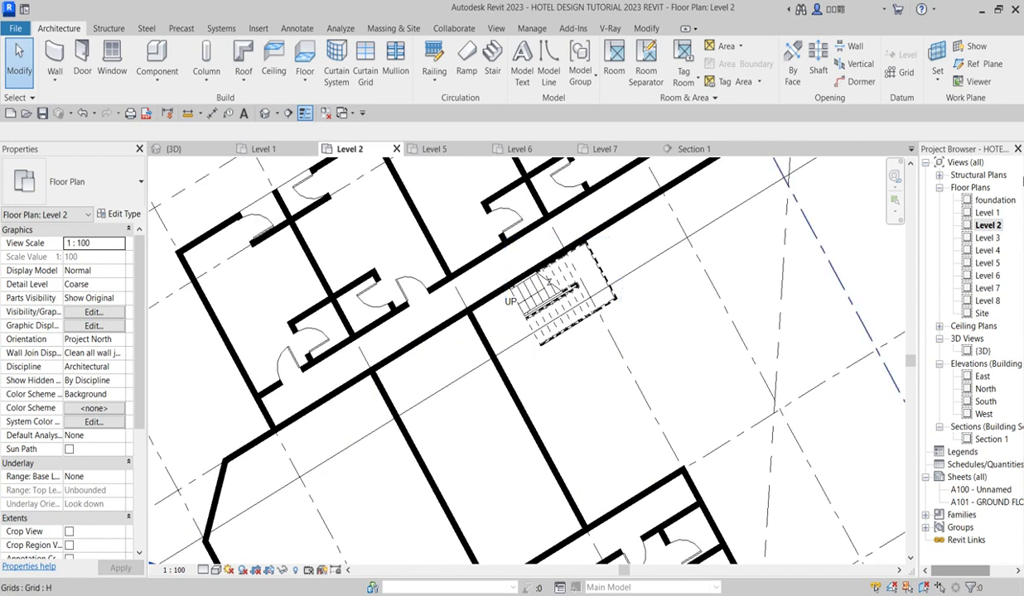
double_click(987, 250)
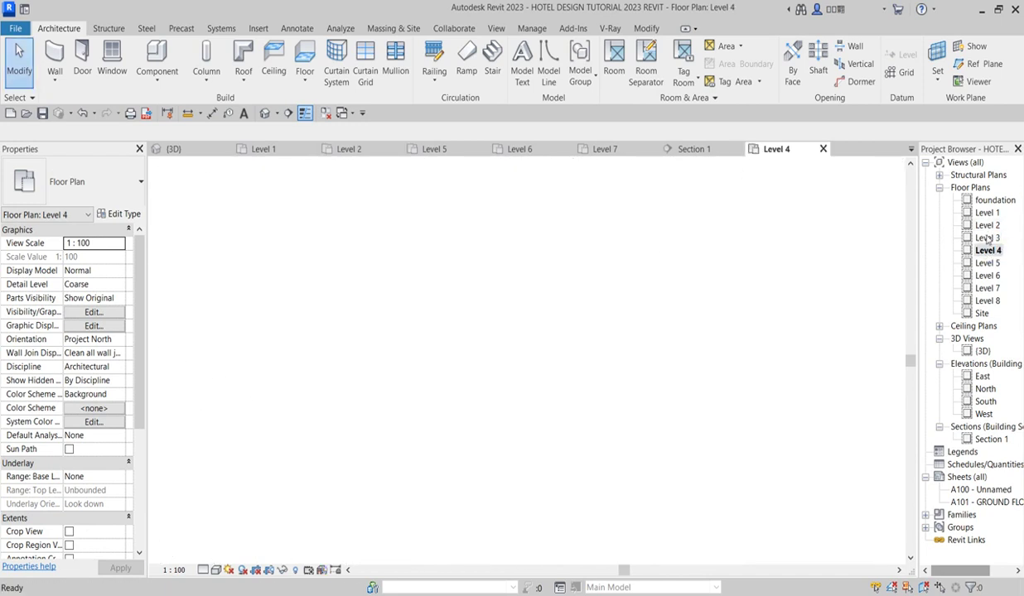
click(985, 238)
double_click(986, 238)
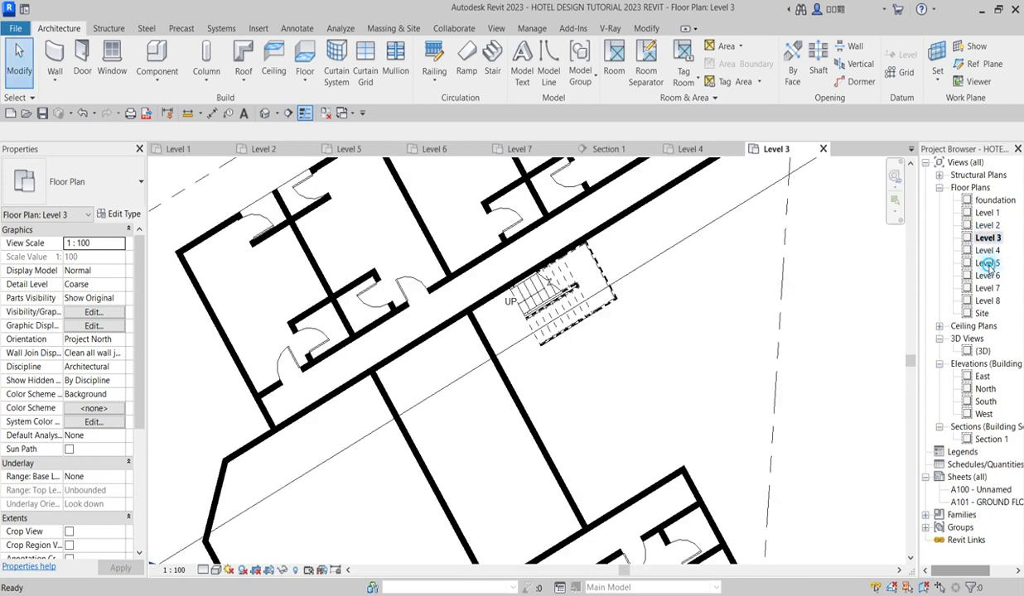
Check the Level 5, 6 and 7 plans, then return to the Level 1 plan
double_click(987, 262)
double_click(987, 275)
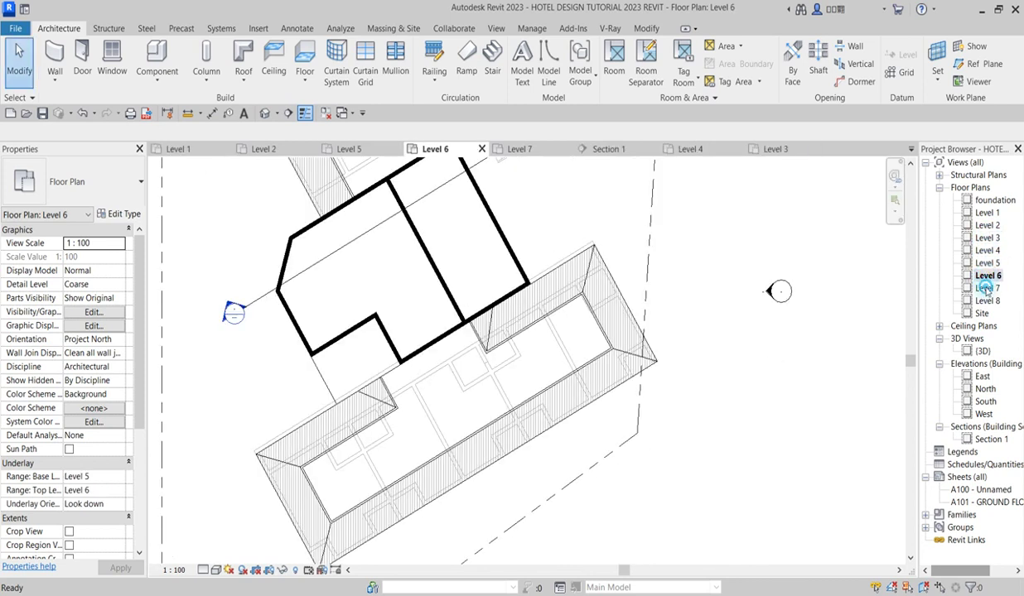
double_click(987, 288)
scroll(604, 290, down, 3)
double_click(990, 214)
scroll(555, 290, down, 3)
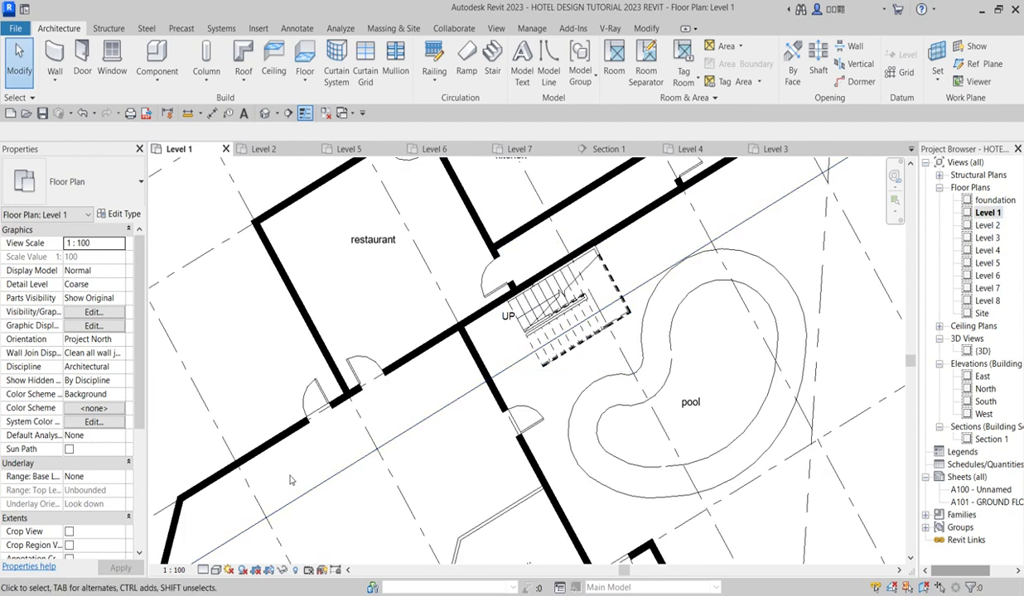
scroll(290, 481, down, 5)
scroll(378, 416, up, 4)
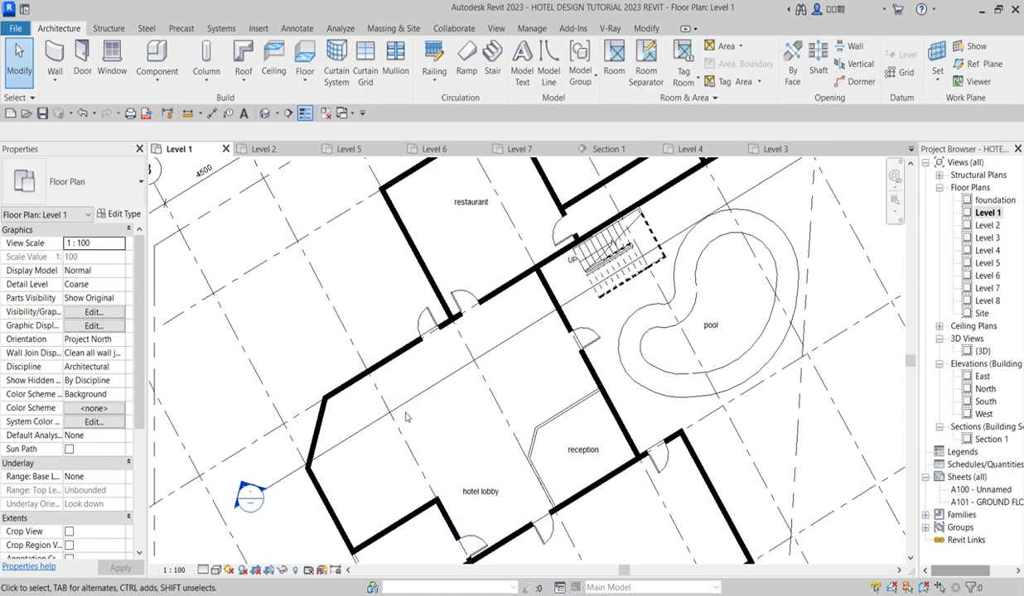
scroll(404, 414, up, 1)
scroll(389, 399, down, 2)
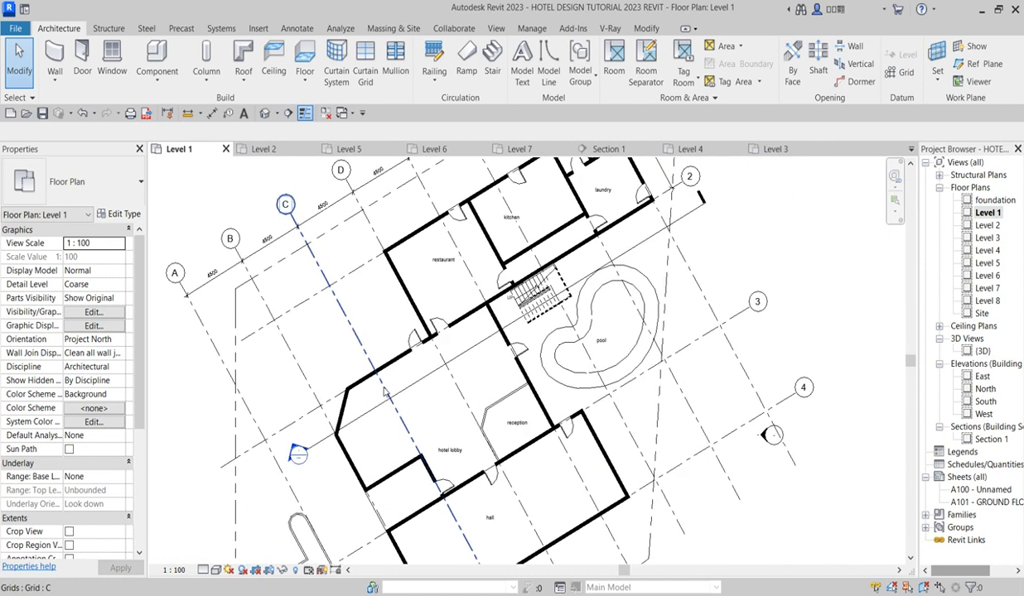
scroll(385, 394, up, 2)
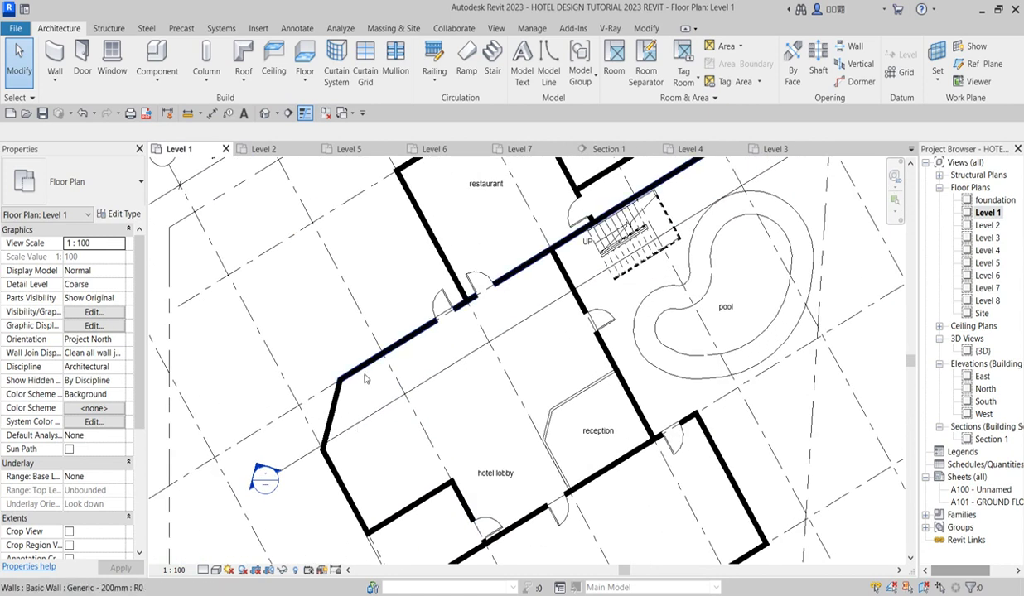
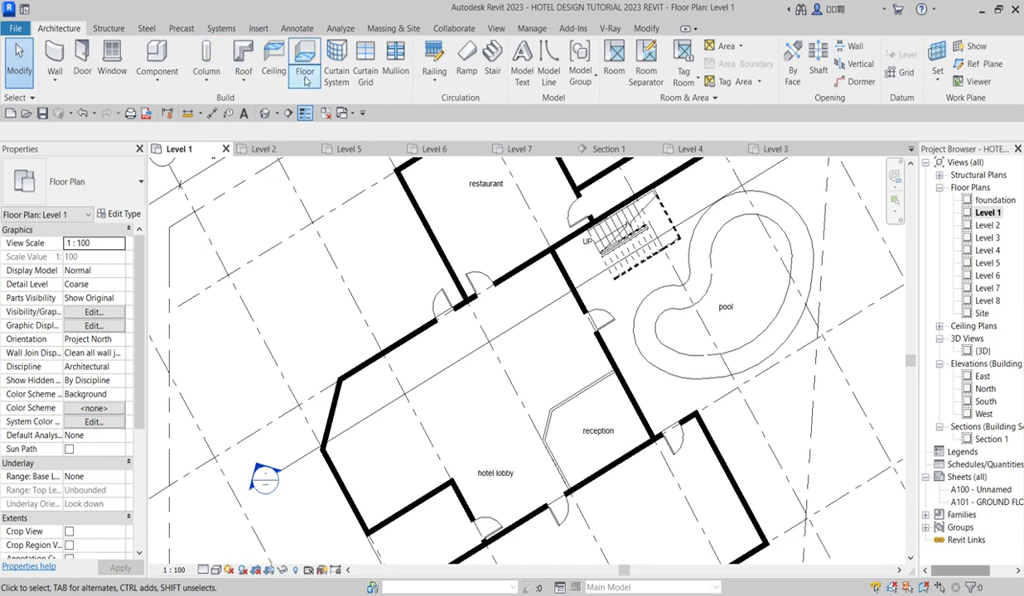
Start a sketched stair run and pick the upper, slanted and lower lobby walls as boundaries
click(490, 73)
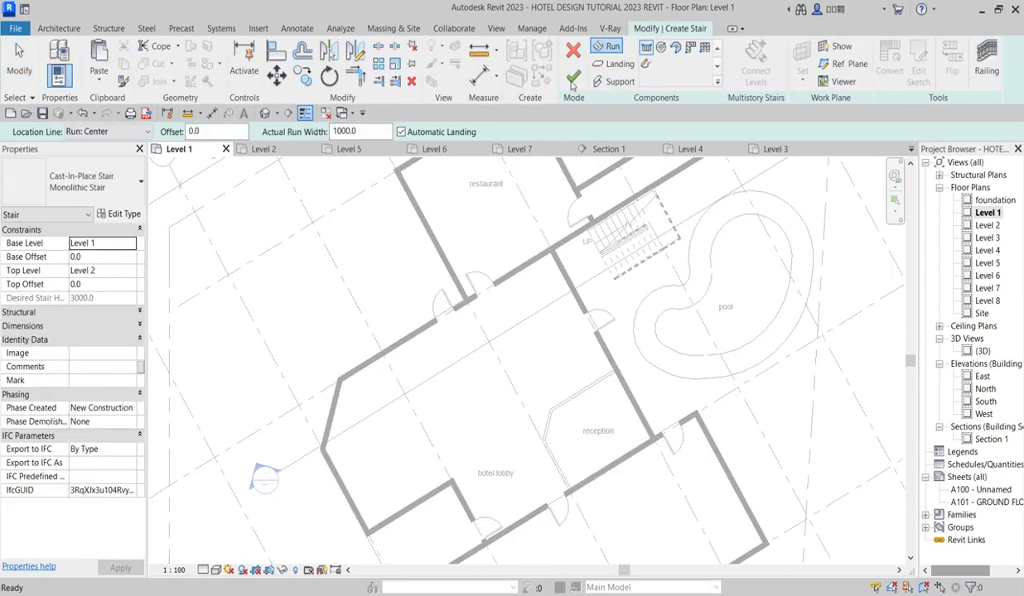
click(645, 64)
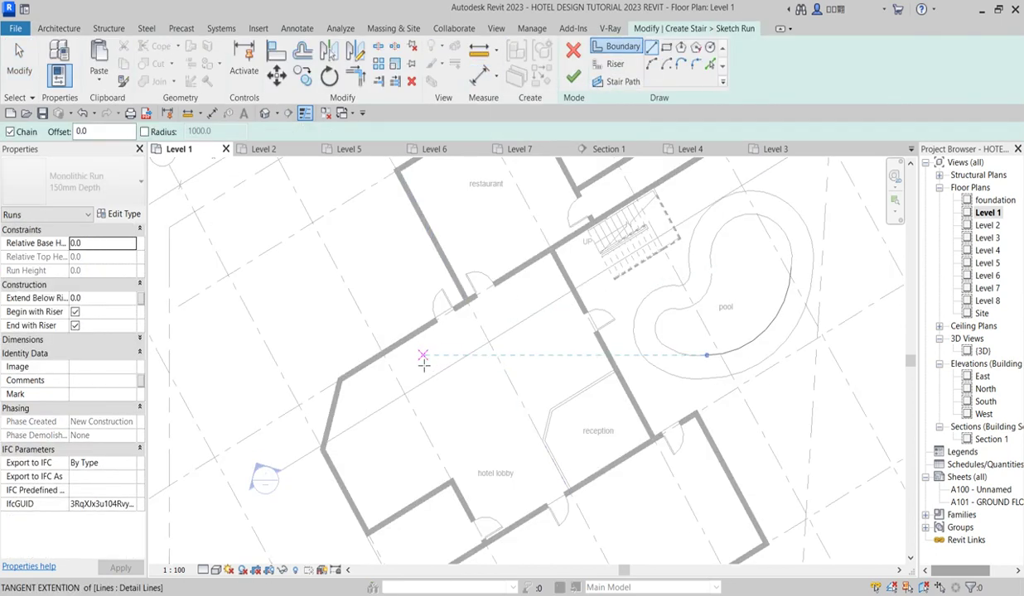
scroll(424, 361, up, 2)
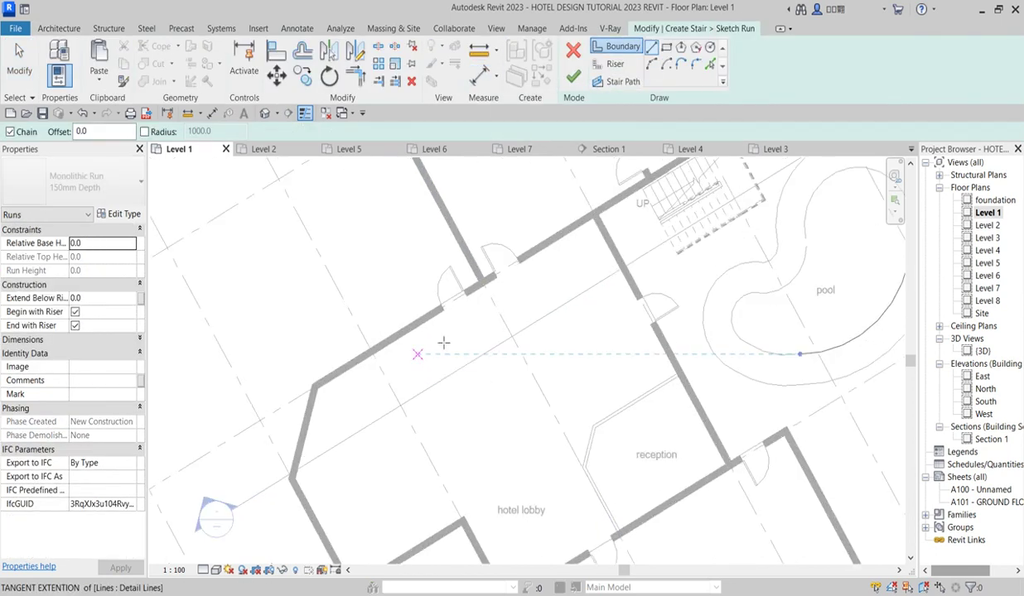
click(708, 64)
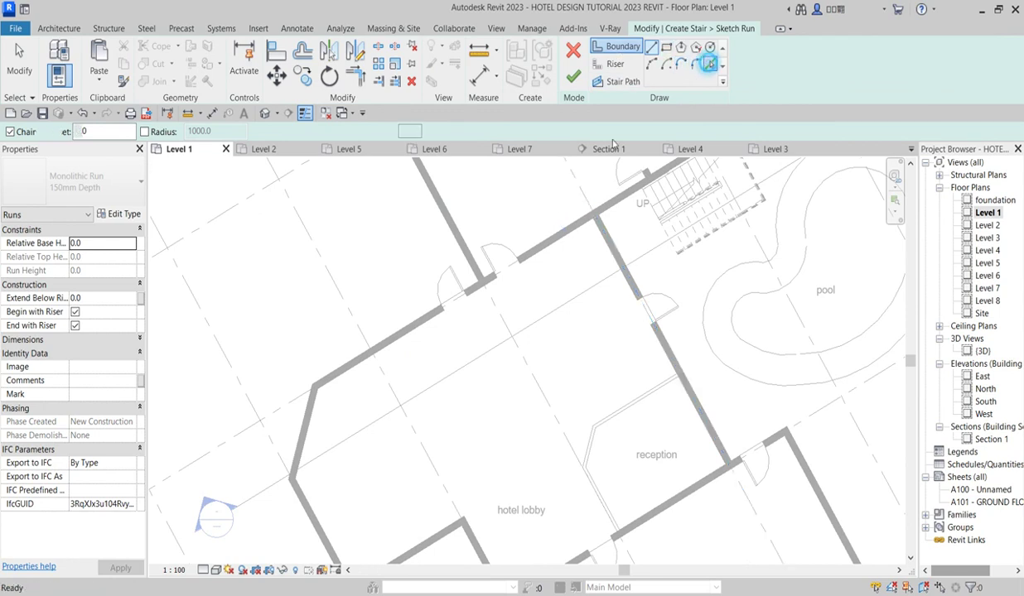
click(381, 341)
click(311, 411)
click(310, 500)
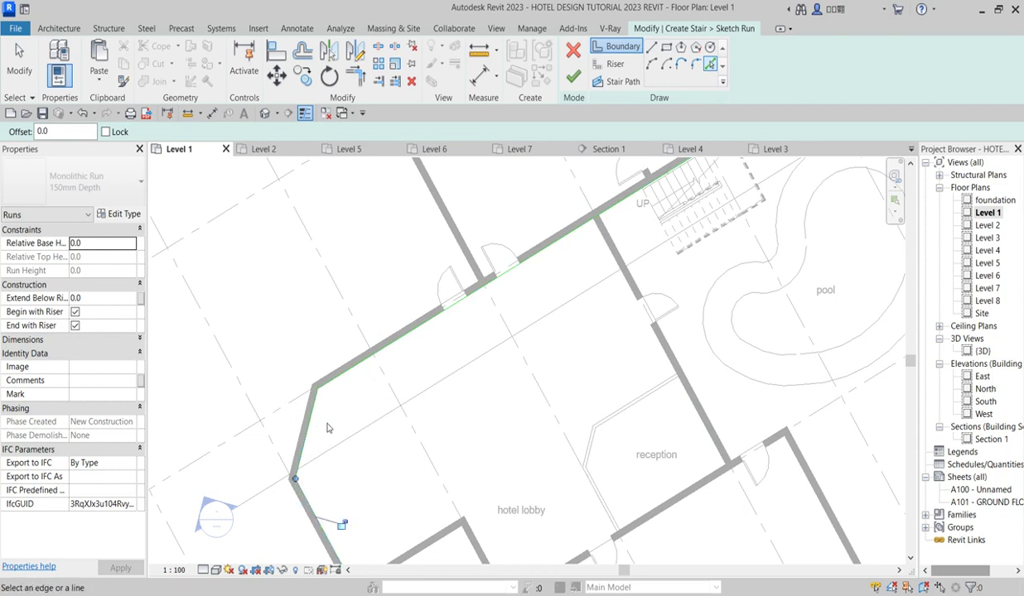
scroll(401, 389, down, 3)
scroll(402, 390, up, 2)
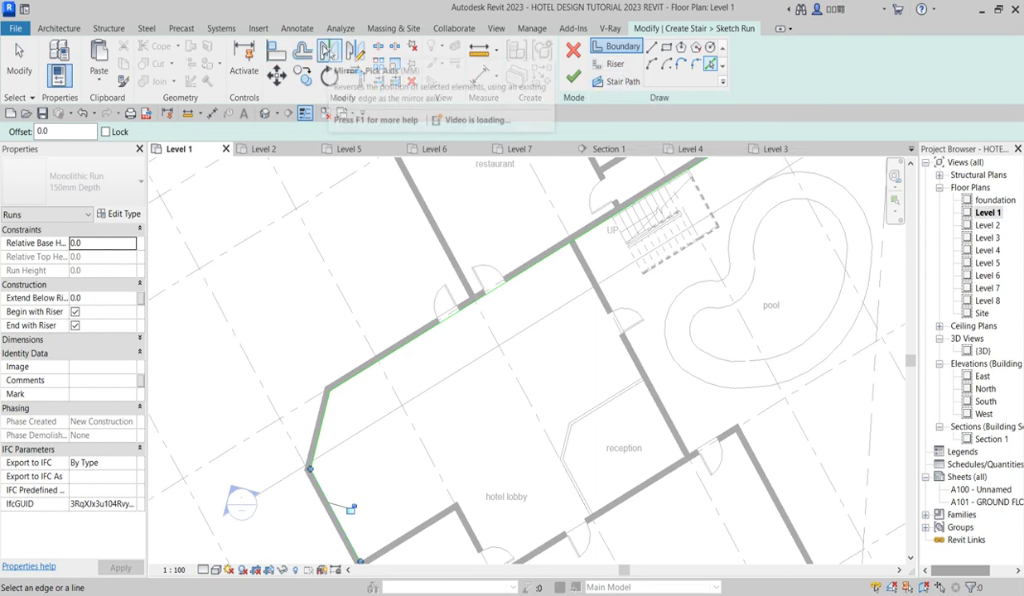
click(303, 52)
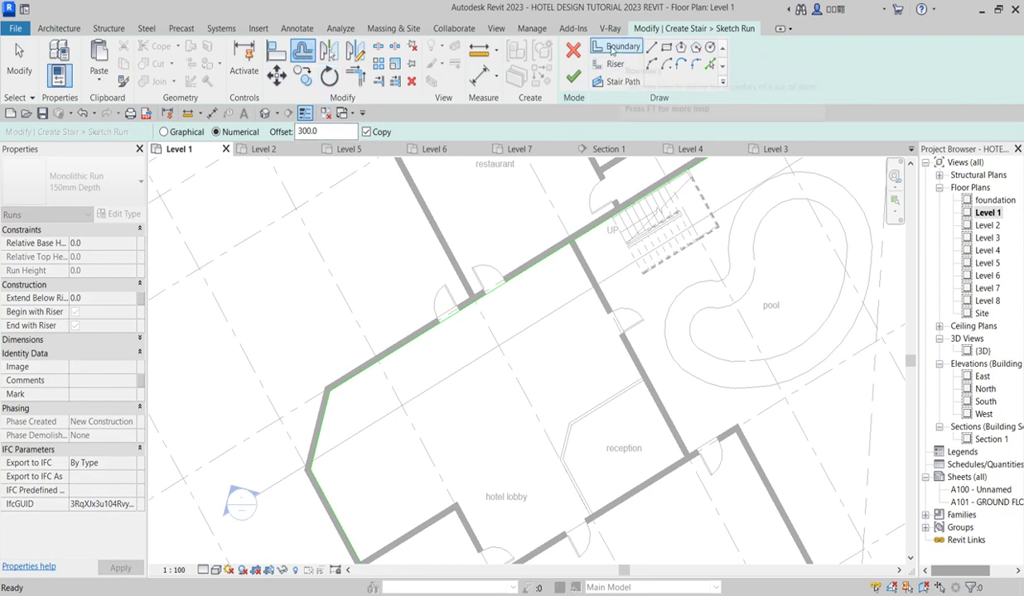
Offset the three lobby wall boundaries 1300 mm inward to create the inner boundaries
drag(324, 131, 280, 126)
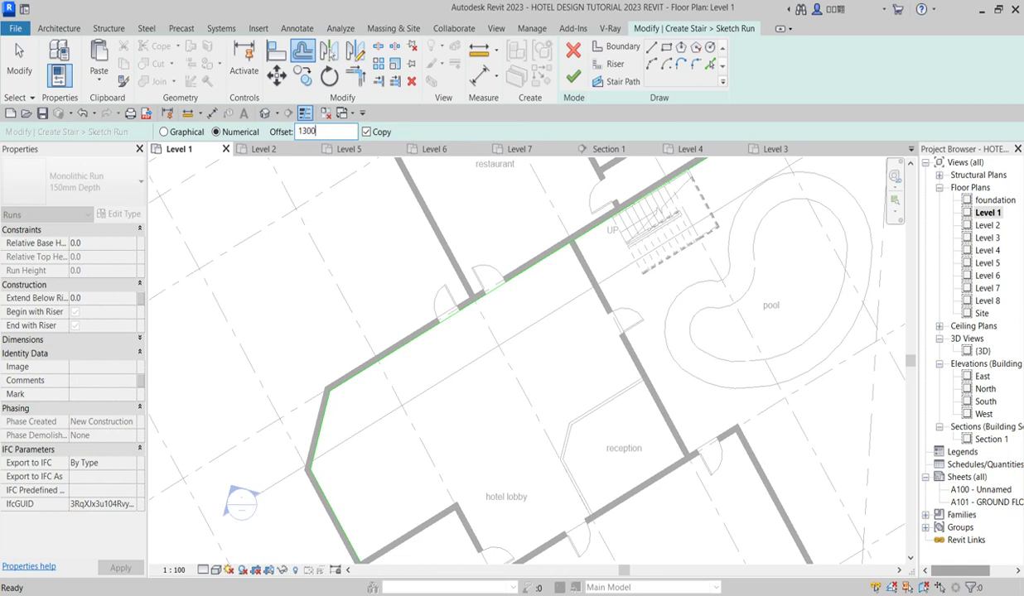
click(383, 368)
click(318, 421)
click(334, 508)
scroll(380, 438, down, 3)
scroll(389, 439, up, 2)
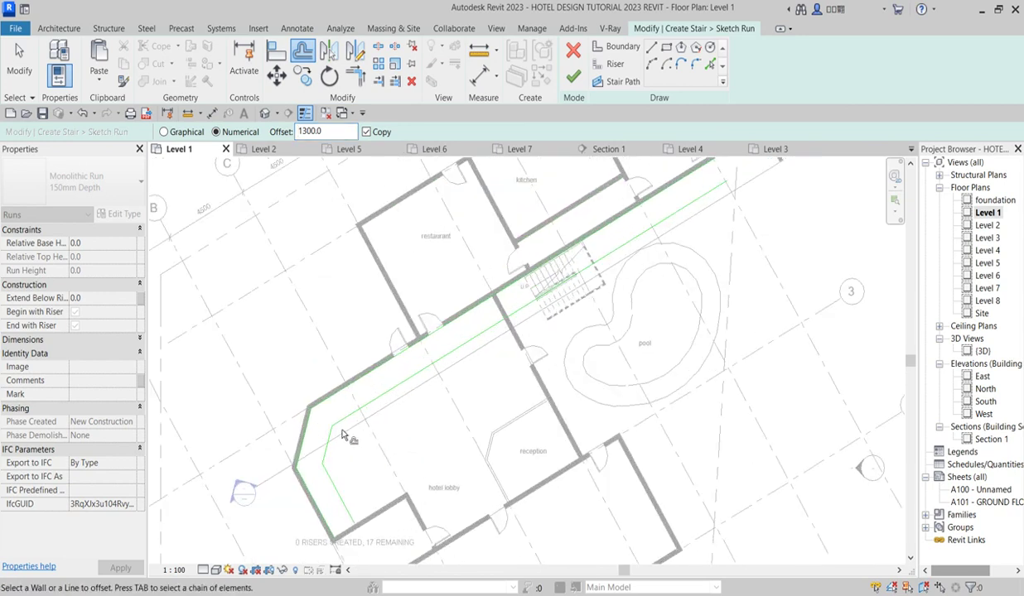
right_click(300, 272)
click(323, 278)
Draw the first riser line across the run from the outer to the inner boundary
scroll(364, 388, down, 3)
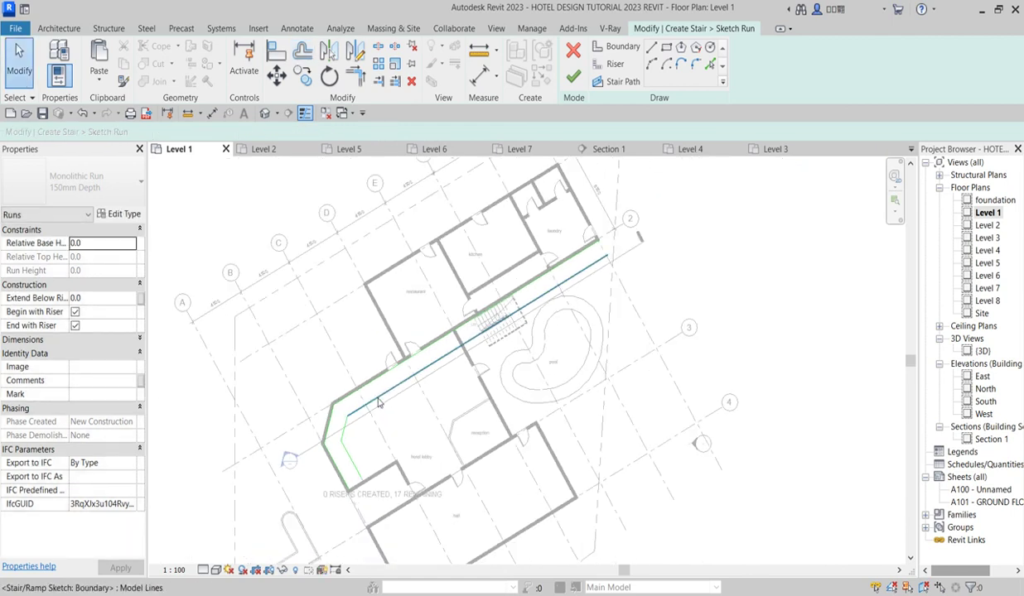
click(614, 64)
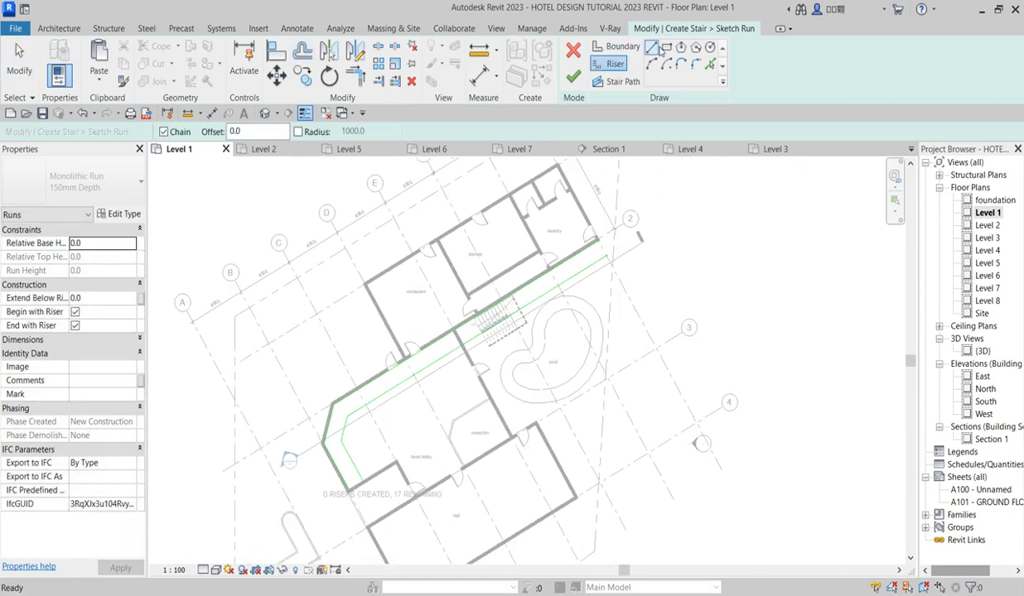
scroll(389, 380, up, 5)
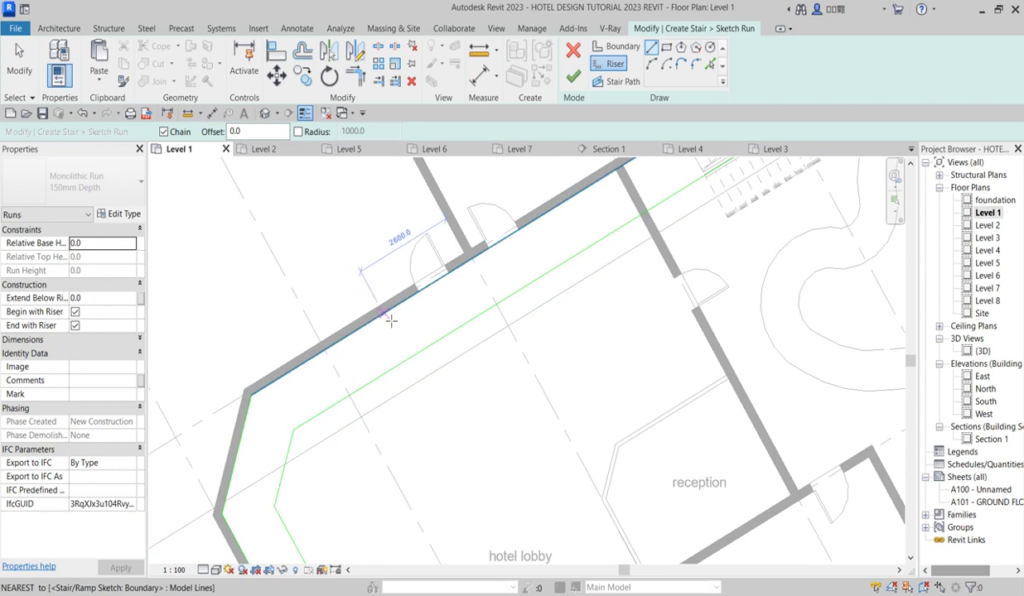
click(368, 320)
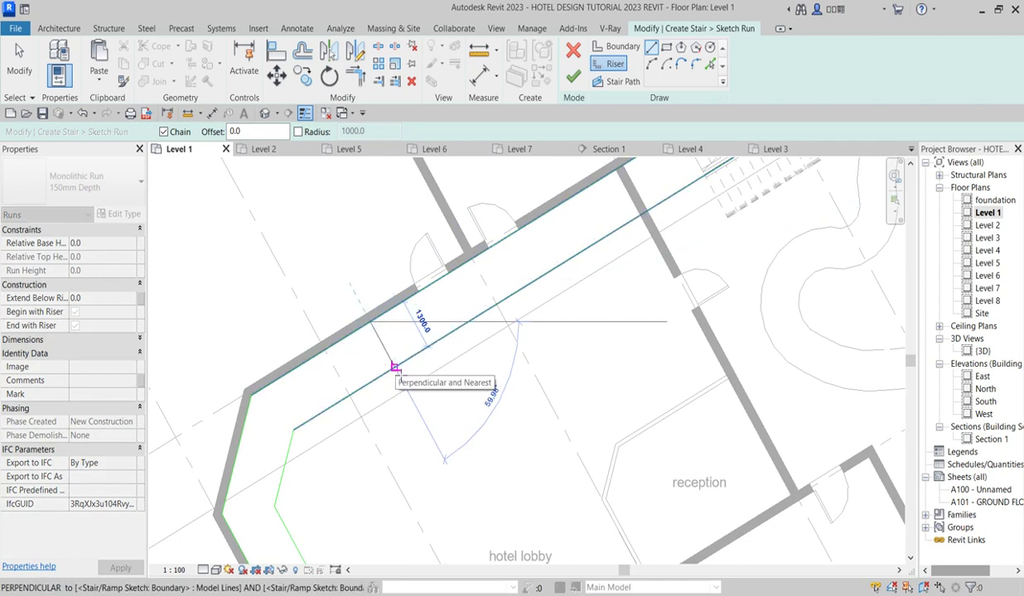
click(394, 367)
right_click(318, 226)
click(356, 240)
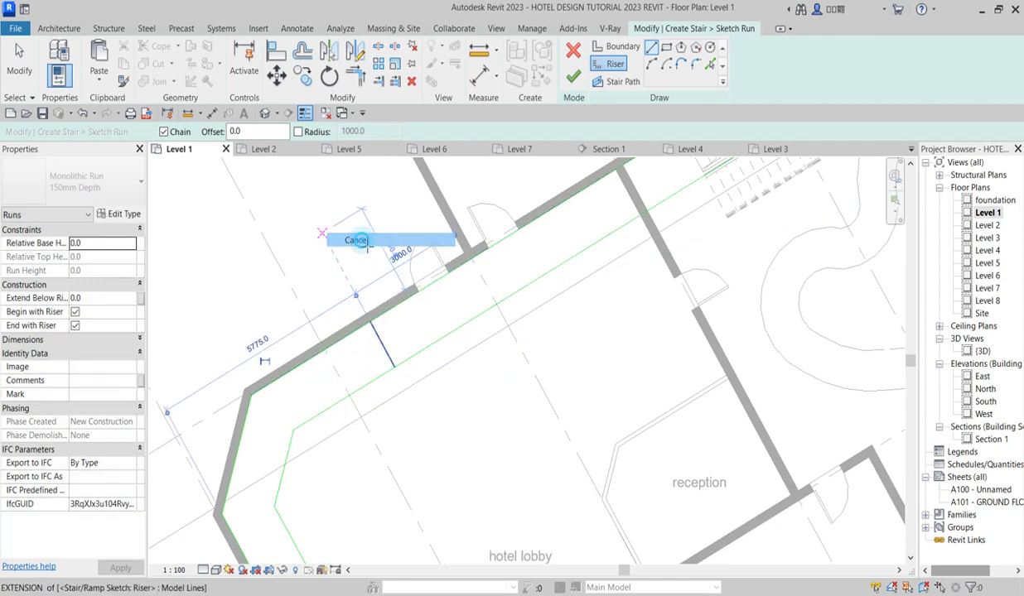
scroll(338, 226, down, 3)
right_click(313, 202)
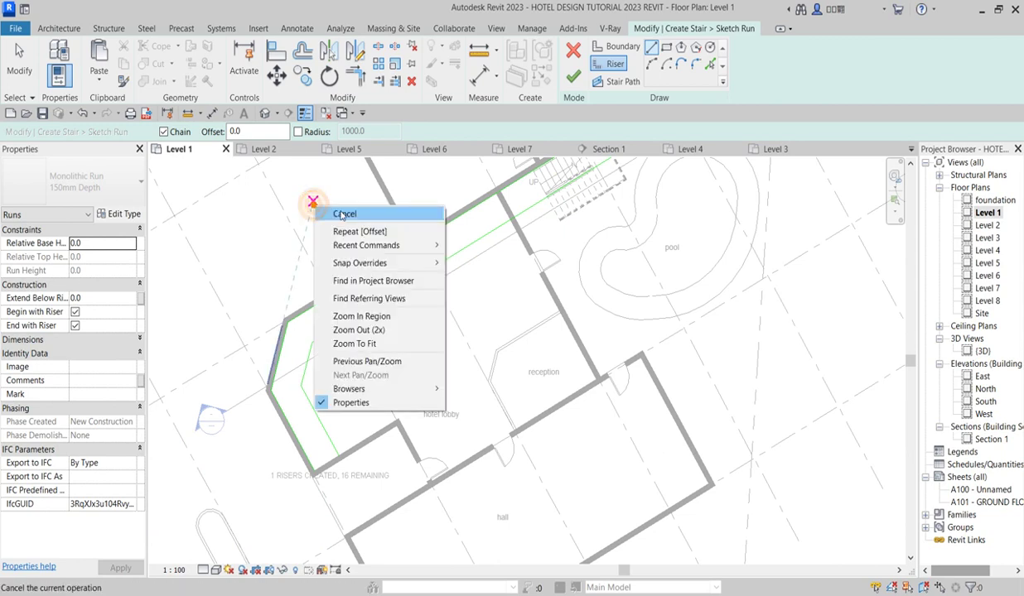
click(342, 215)
key(o)
key(f)
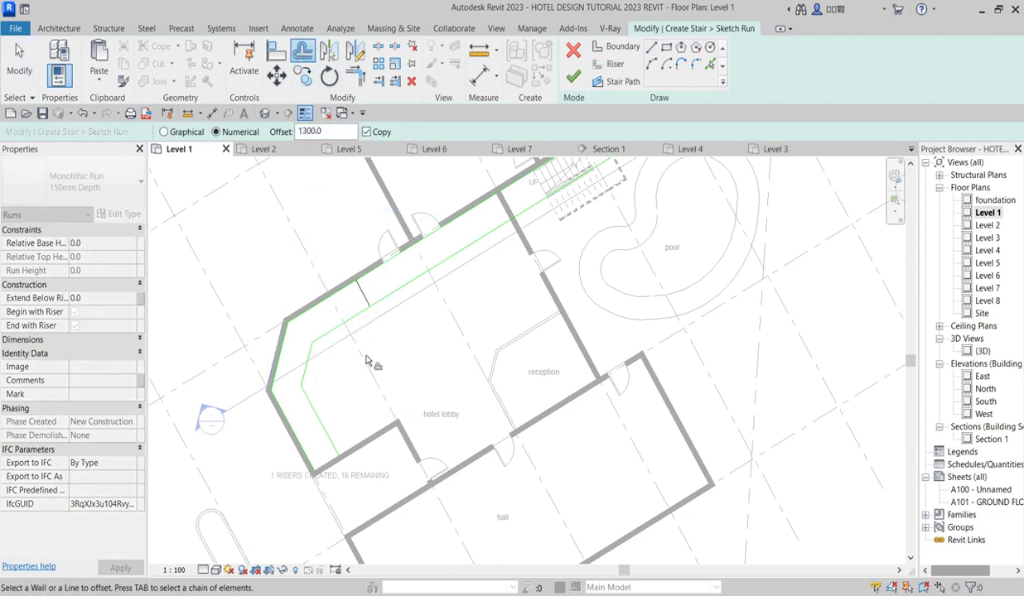
Offset-copy the riser at 300 mm spacing until the run holds 11 risers
double_click(312, 131)
scroll(358, 290, up, 4)
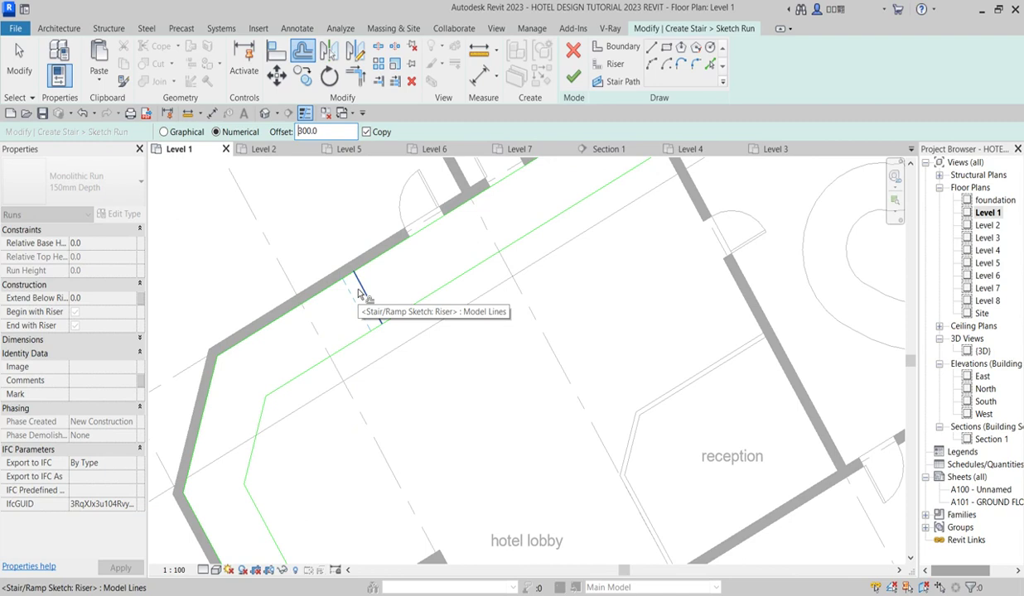
click(357, 289)
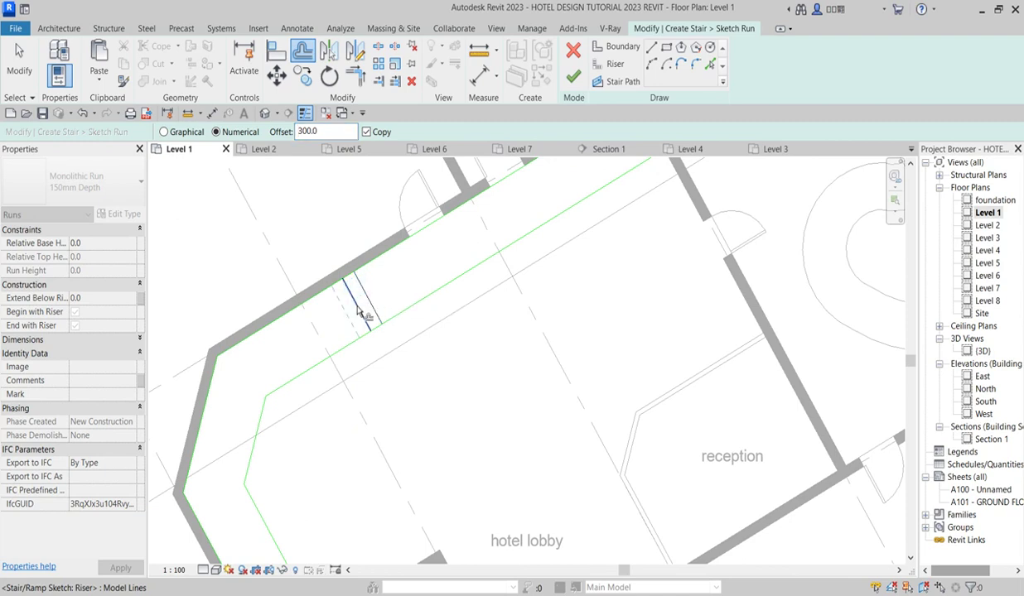
click(349, 320)
click(331, 323)
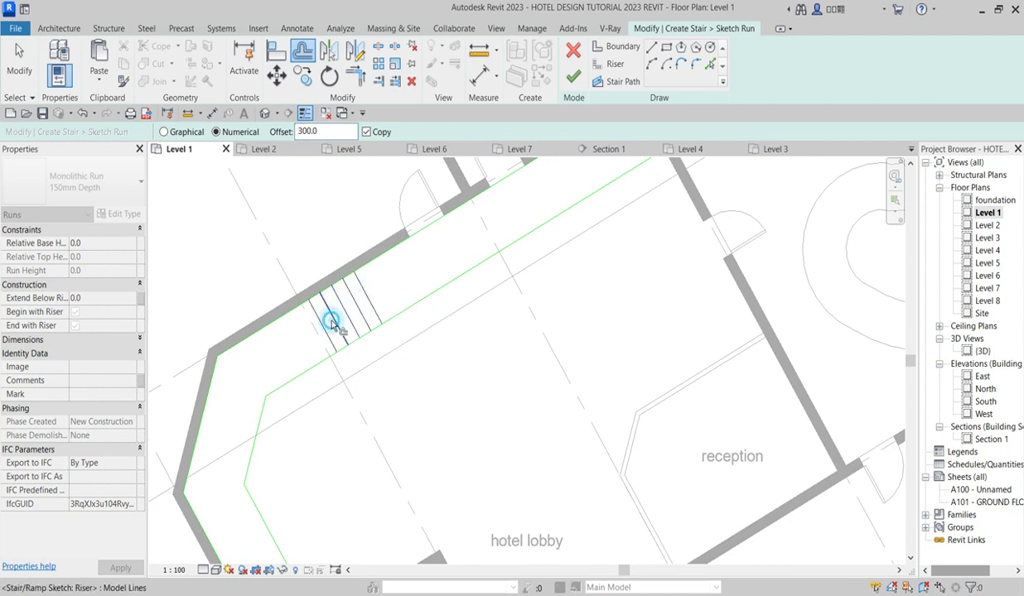
click(315, 341)
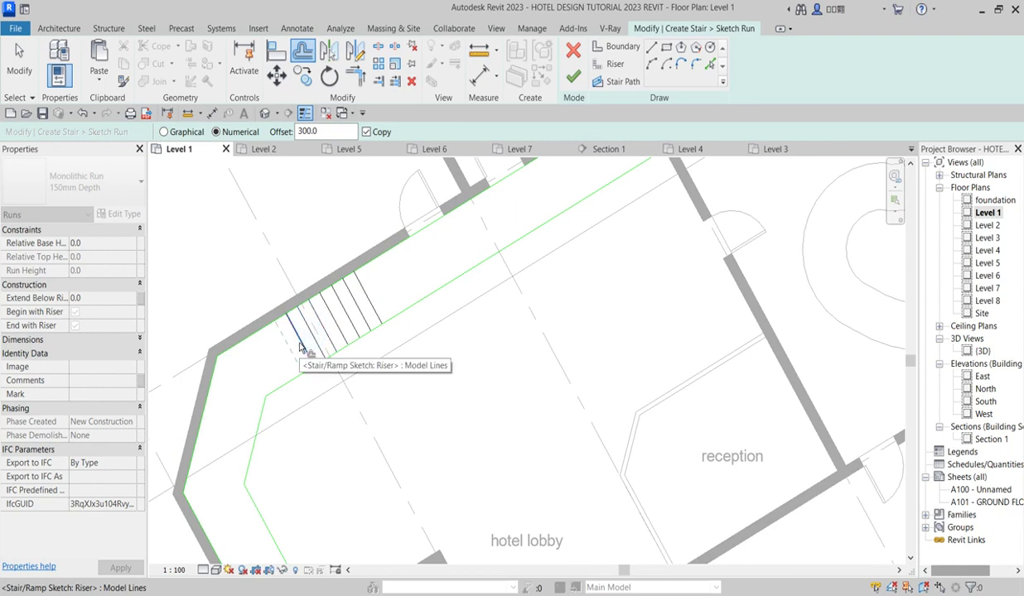
scroll(355, 354, down, 2)
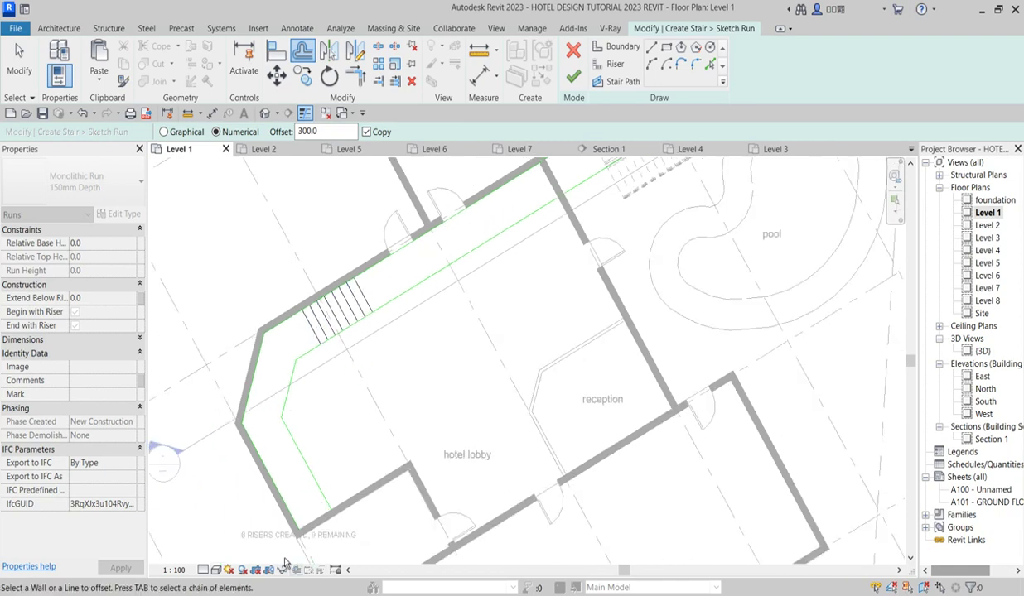
scroll(246, 546, up, 1)
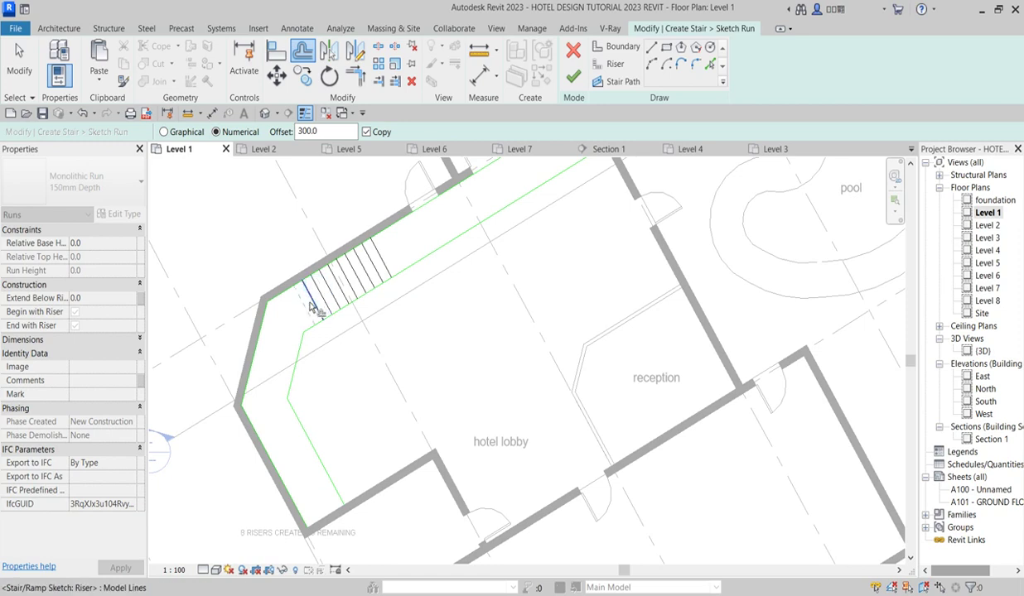
click(311, 305)
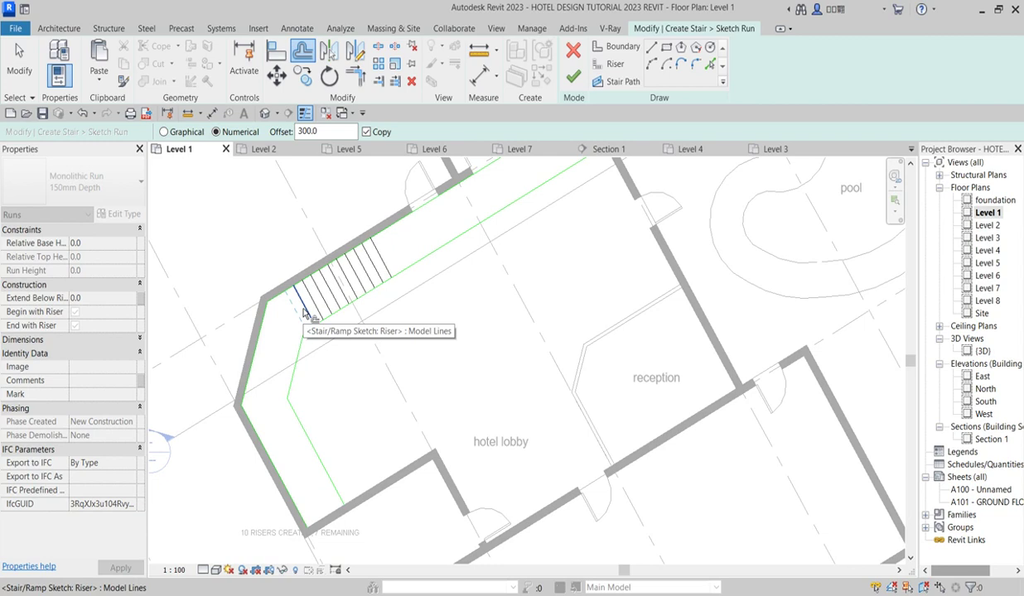
click(278, 320)
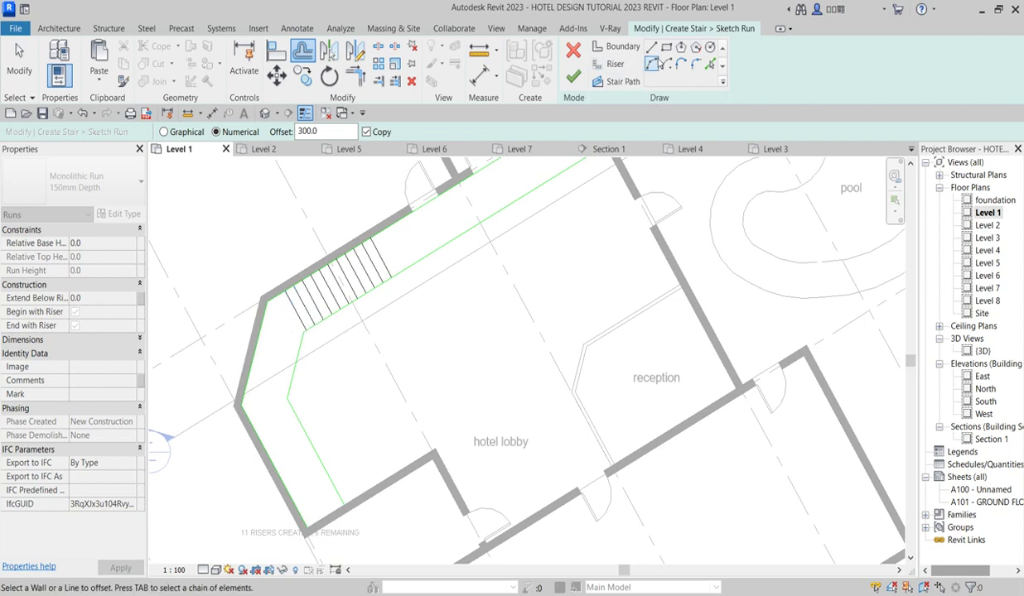
click(621, 47)
scroll(308, 342, up, 3)
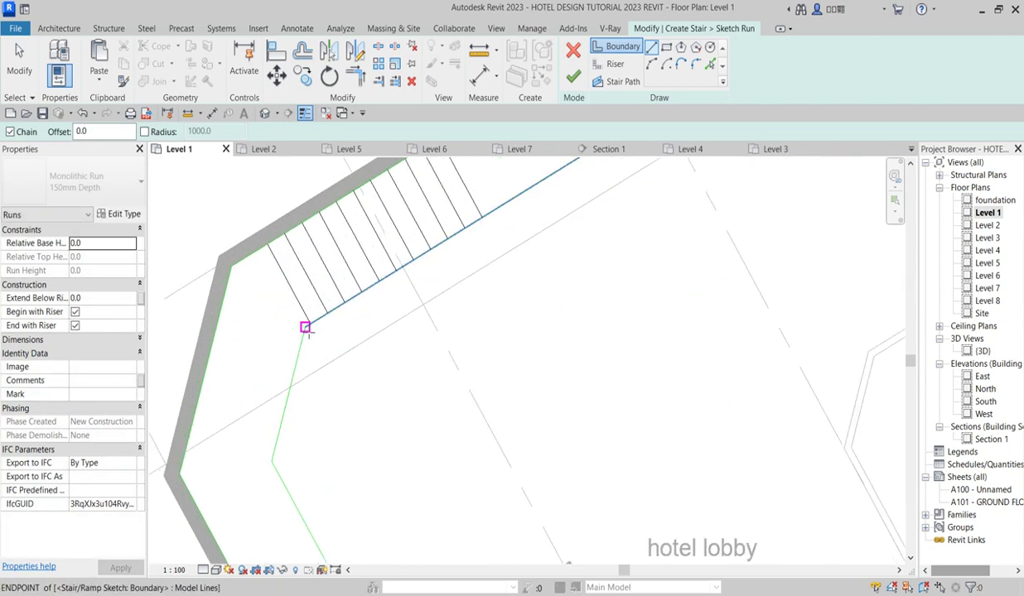
Draw two boundary lines from the stair corner vertices to the outer wall corners
click(305, 328)
click(231, 264)
scroll(338, 388, down, 2)
scroll(335, 389, up, 3)
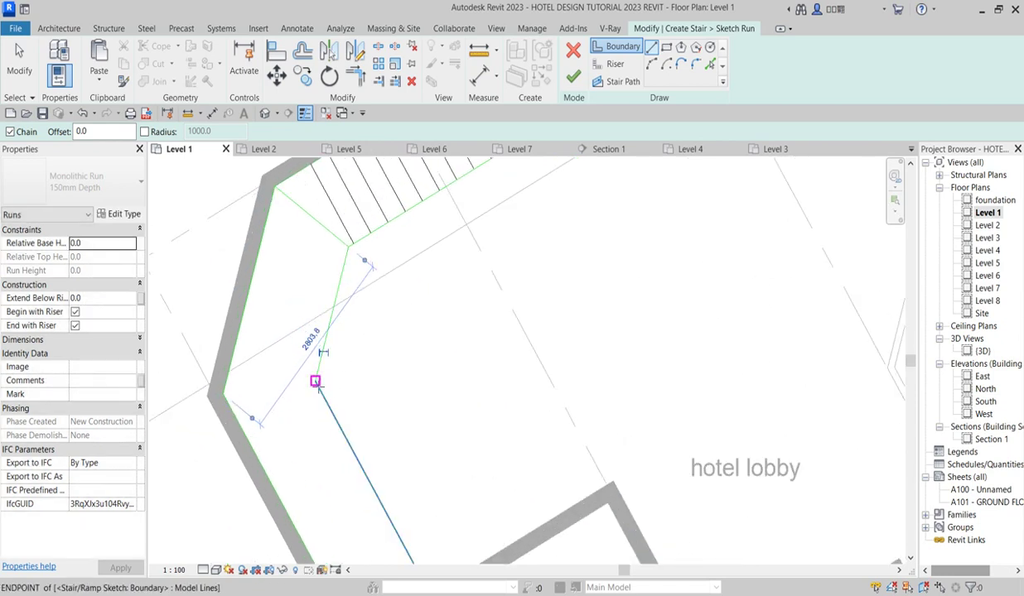
click(312, 381)
click(220, 393)
scroll(304, 319, down, 2)
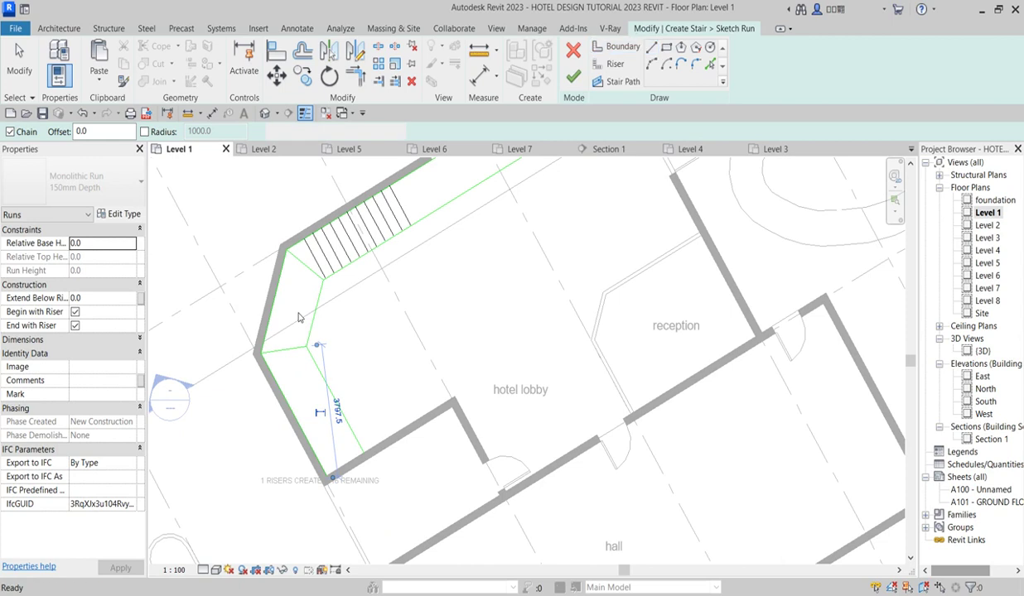
scroll(302, 318, up, 4)
Draw three riser lines across the angled corner landing to the wall boundary
click(615, 64)
click(300, 329)
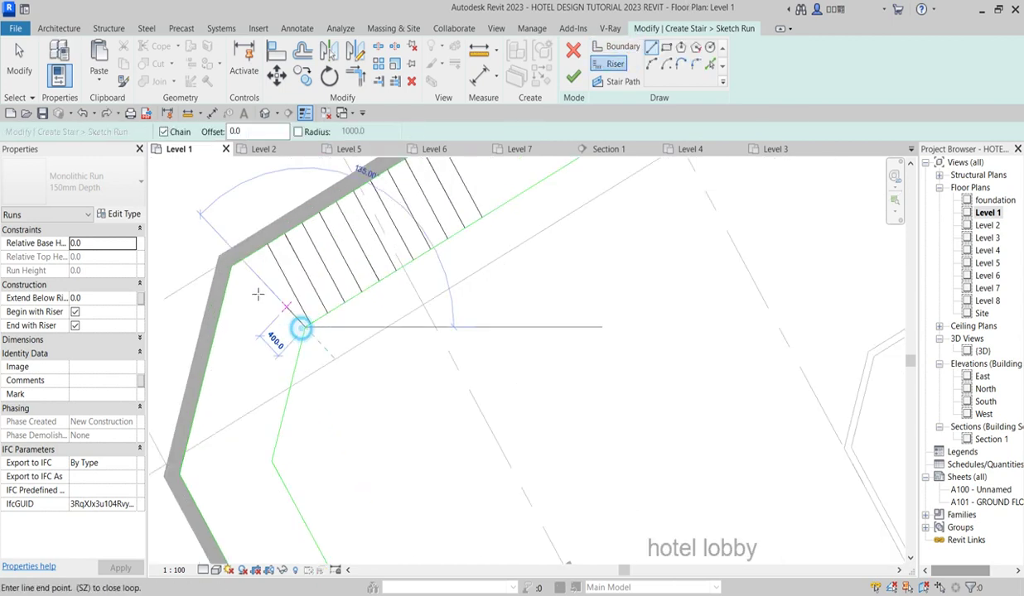
click(230, 265)
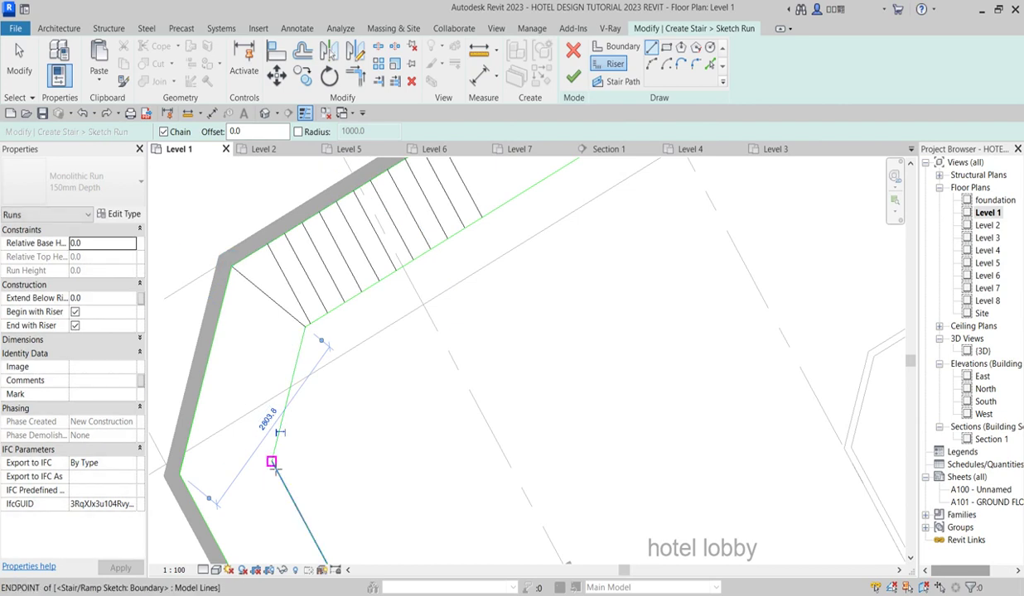
scroll(248, 468, down, 3)
scroll(273, 414, up, 2)
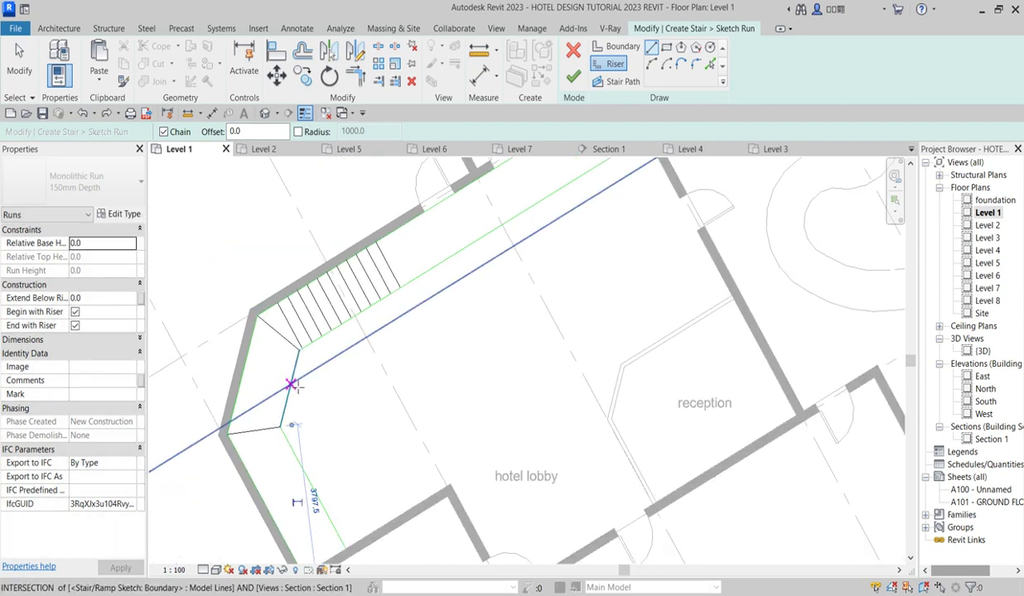
key(Escape)
scroll(294, 377, up, 4)
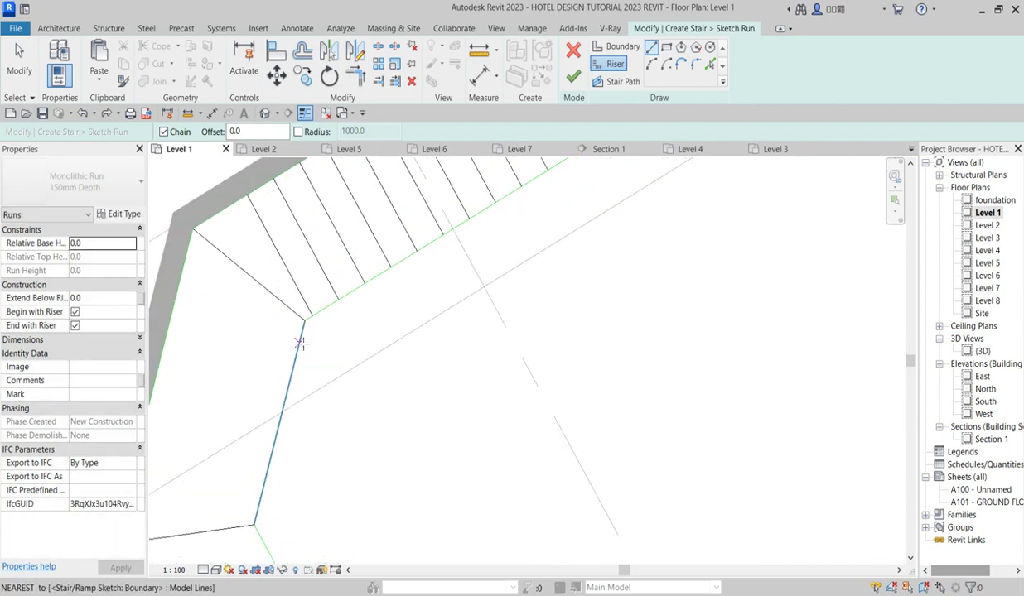
click(299, 348)
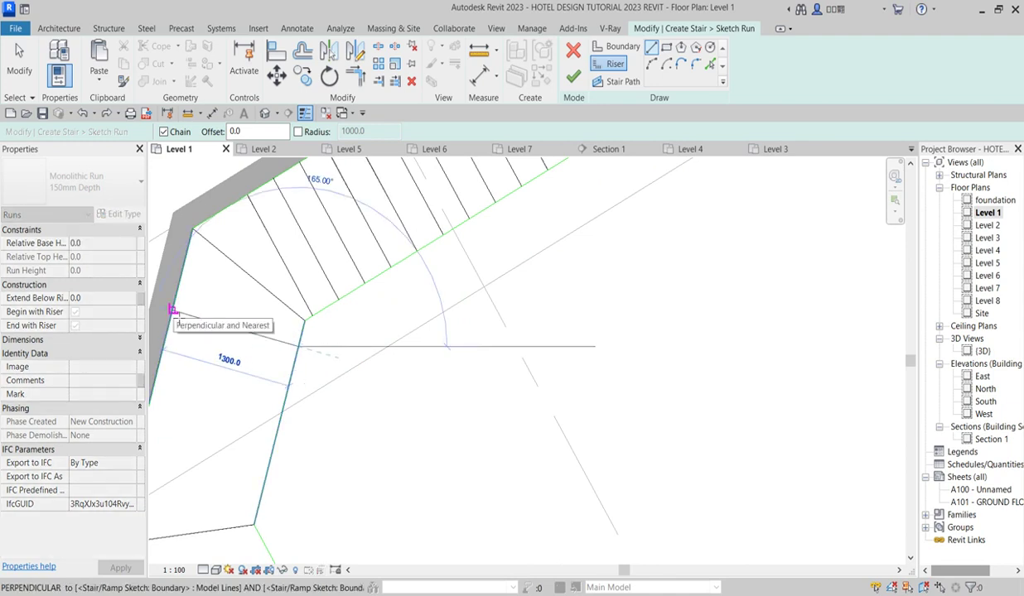
click(171, 311)
scroll(441, 388, down, 3)
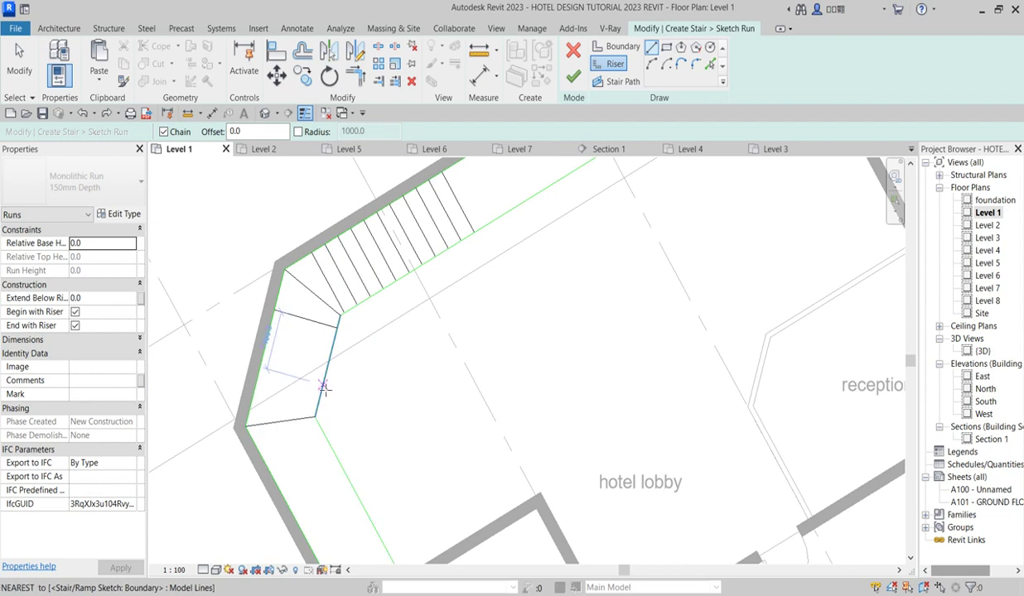
scroll(318, 412, up, 2)
click(318, 407)
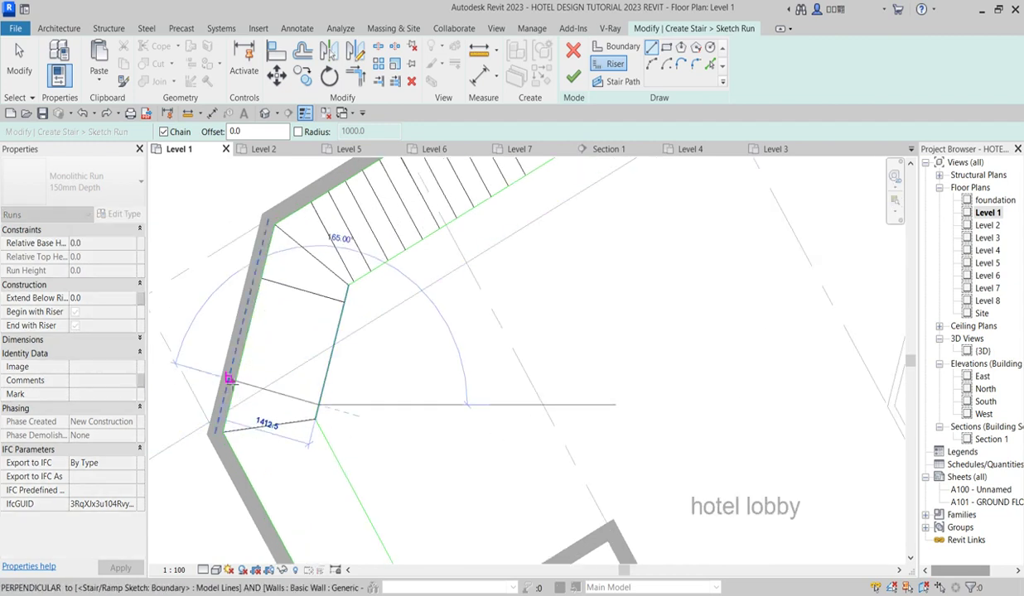
click(236, 381)
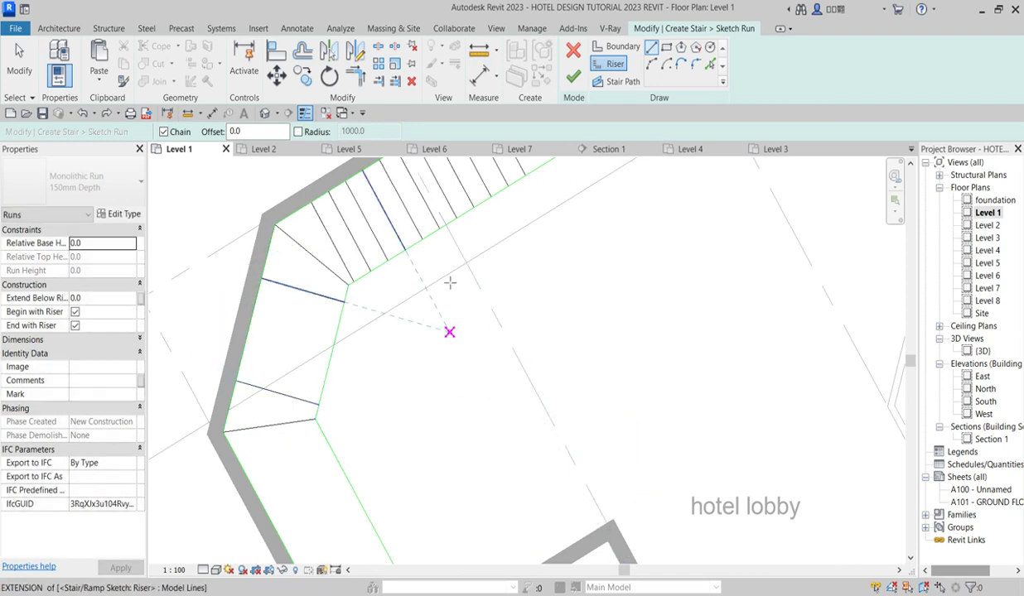
click(299, 51)
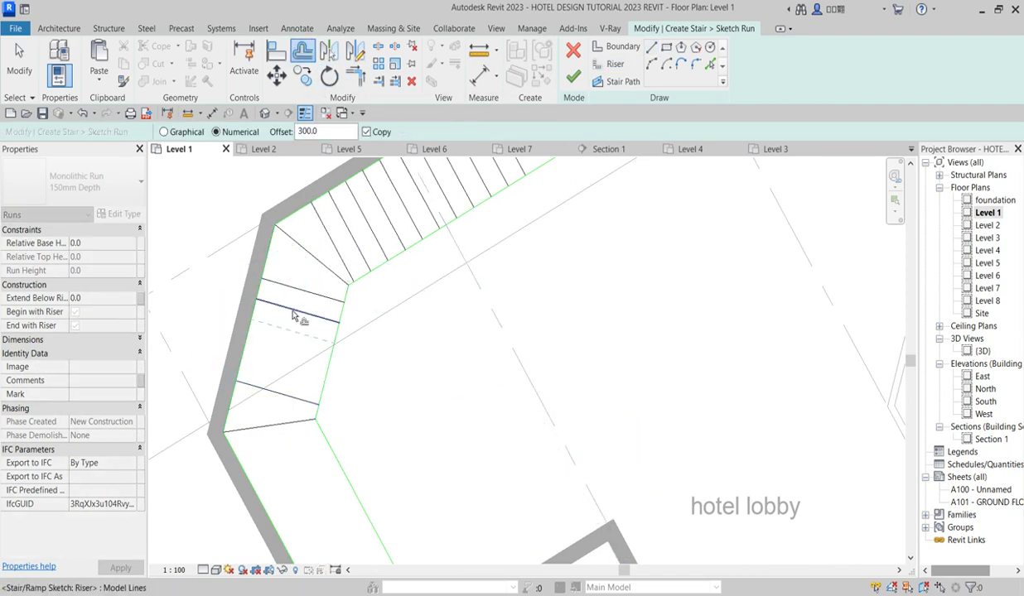
Offset-copy a riser 300 mm further along the corner landing
click(286, 362)
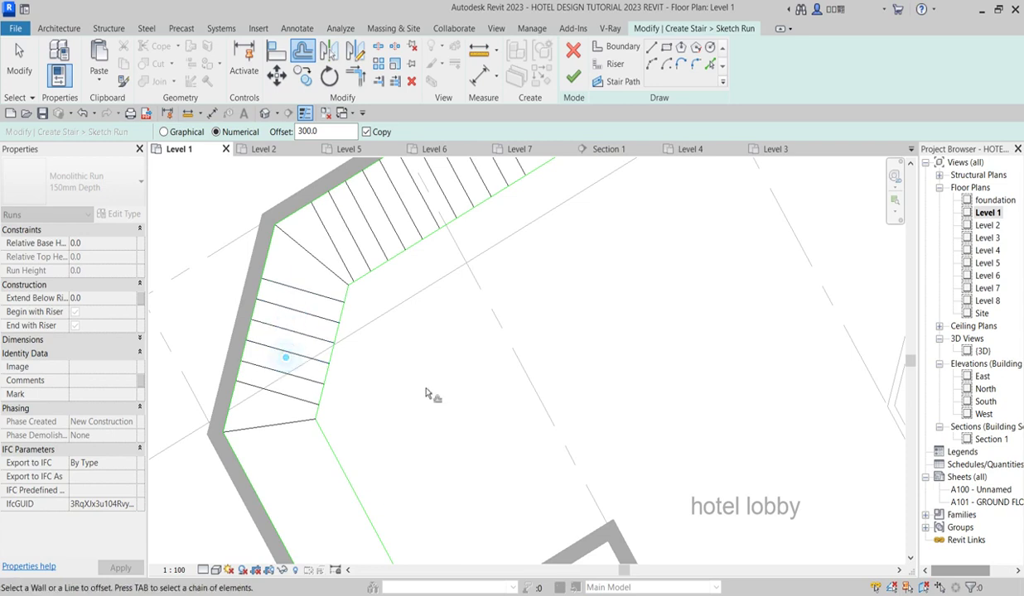
scroll(420, 391, down, 2)
scroll(420, 391, up, 1)
key(Escape)
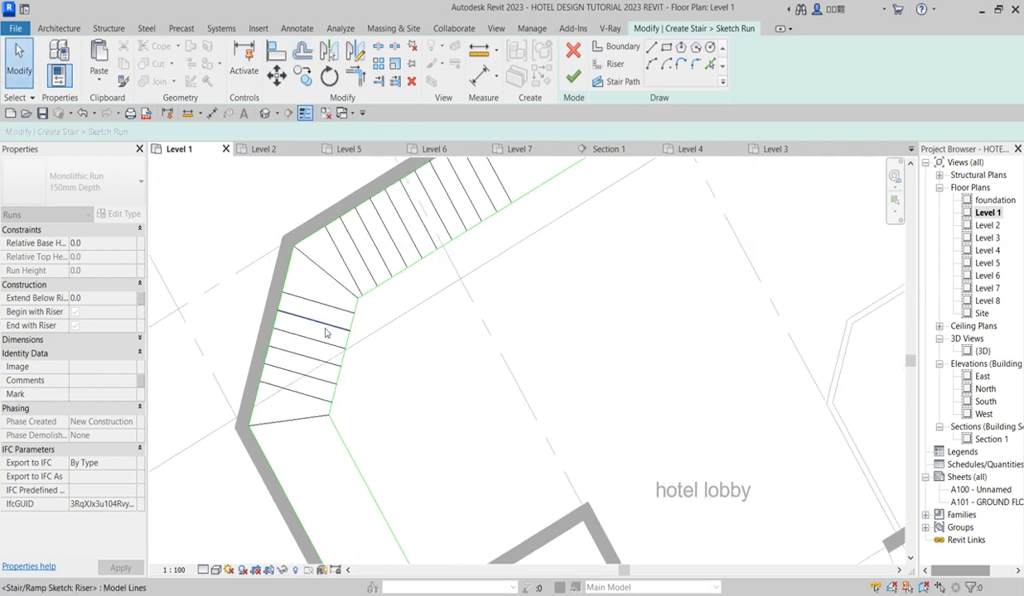
scroll(325, 333, up, 1)
scroll(437, 331, down, 2)
scroll(436, 331, down, 1)
scroll(420, 282, up, 1)
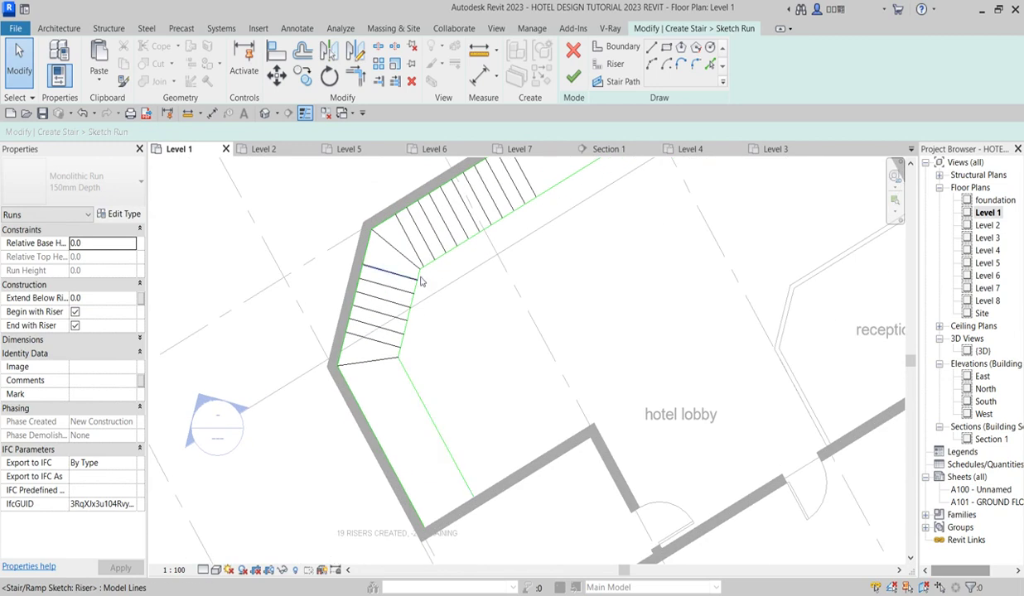
Draw four more risers between the inner and outer boundaries, moving one toward the landing
click(614, 64)
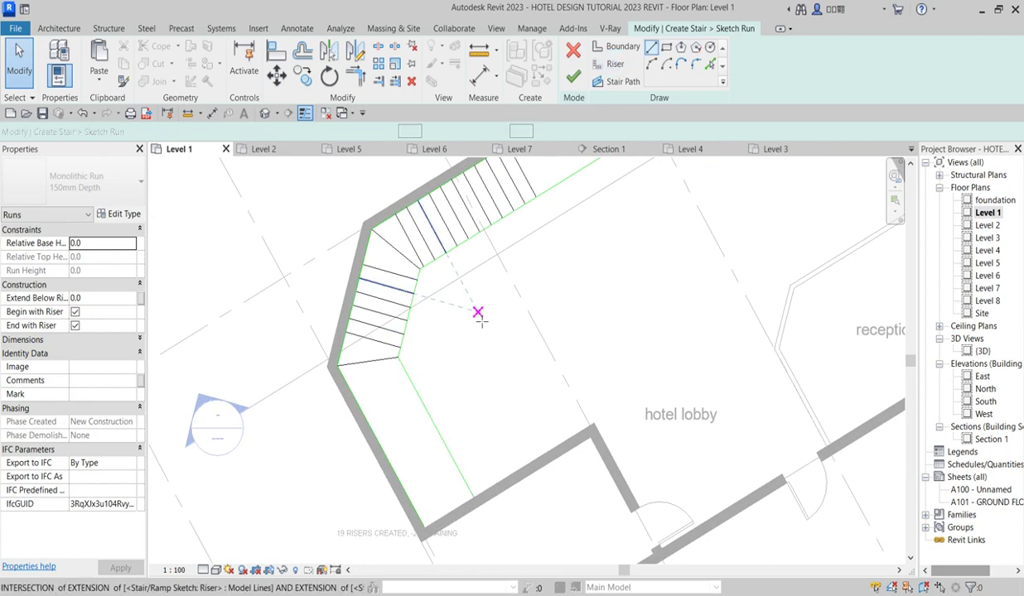
click(400, 365)
click(366, 395)
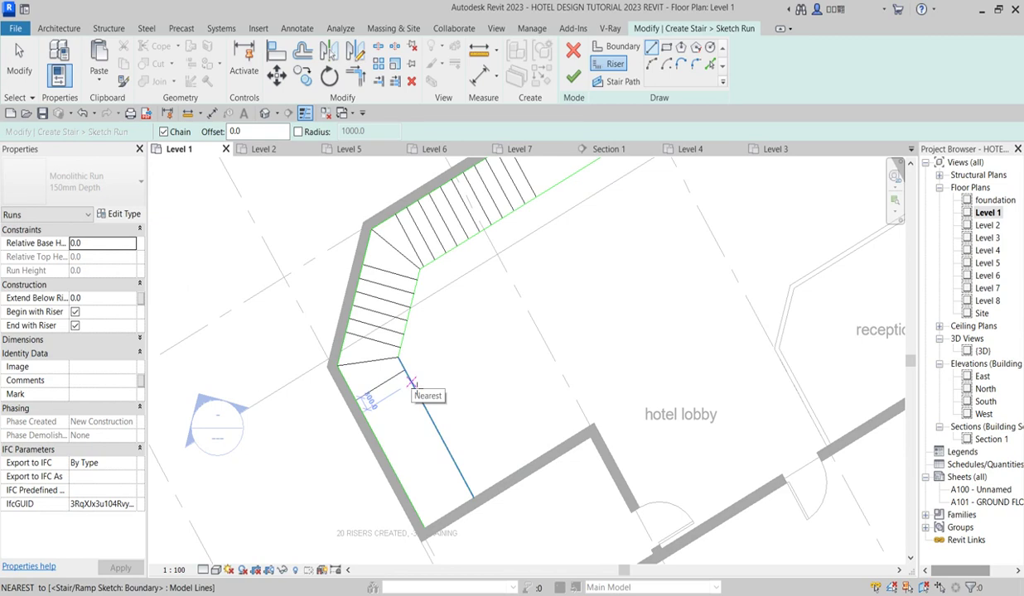
click(412, 383)
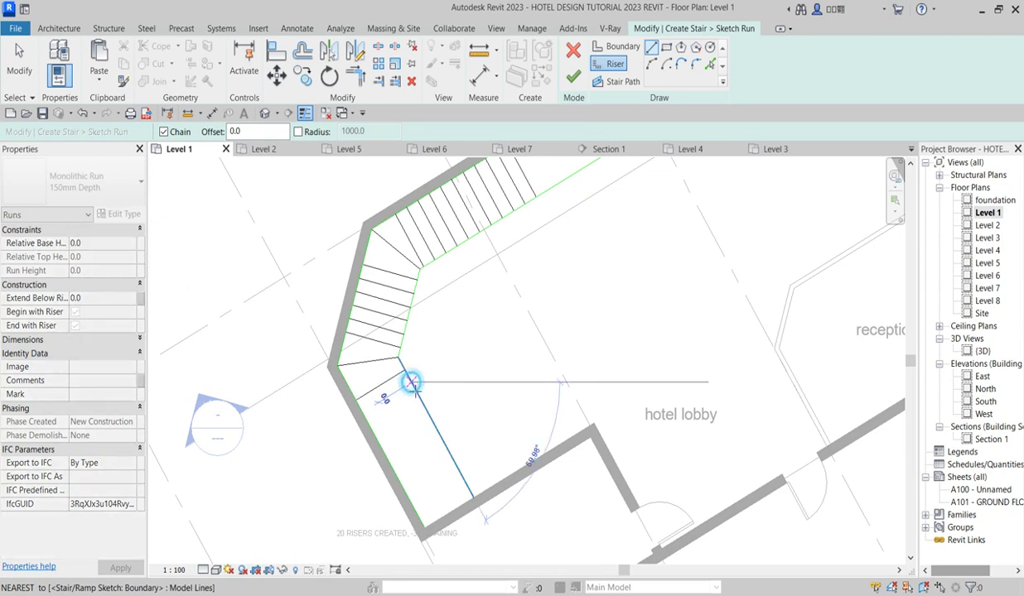
click(365, 412)
key(Escape)
click(418, 397)
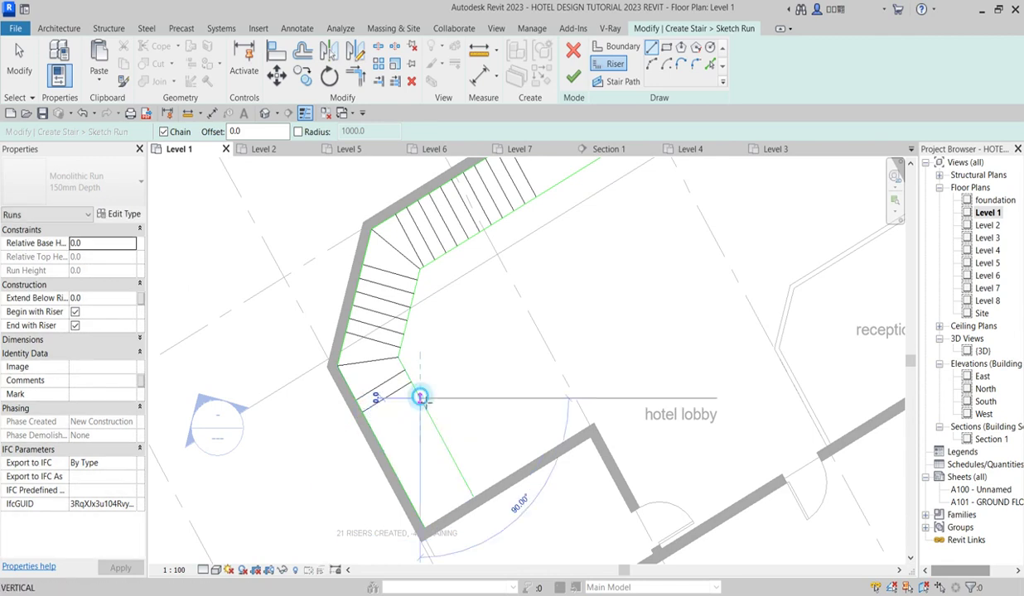
click(361, 425)
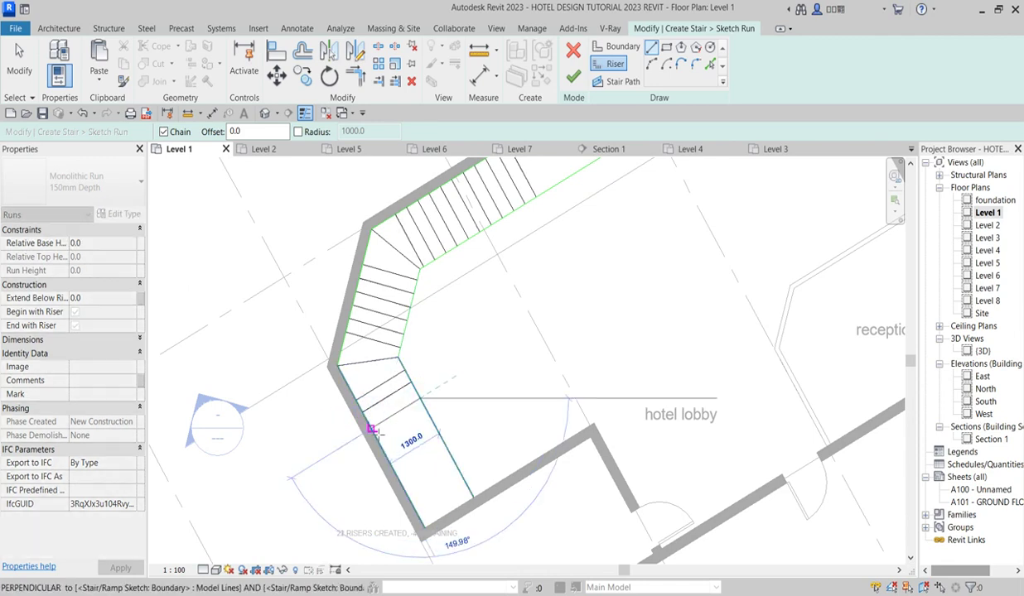
click(428, 411)
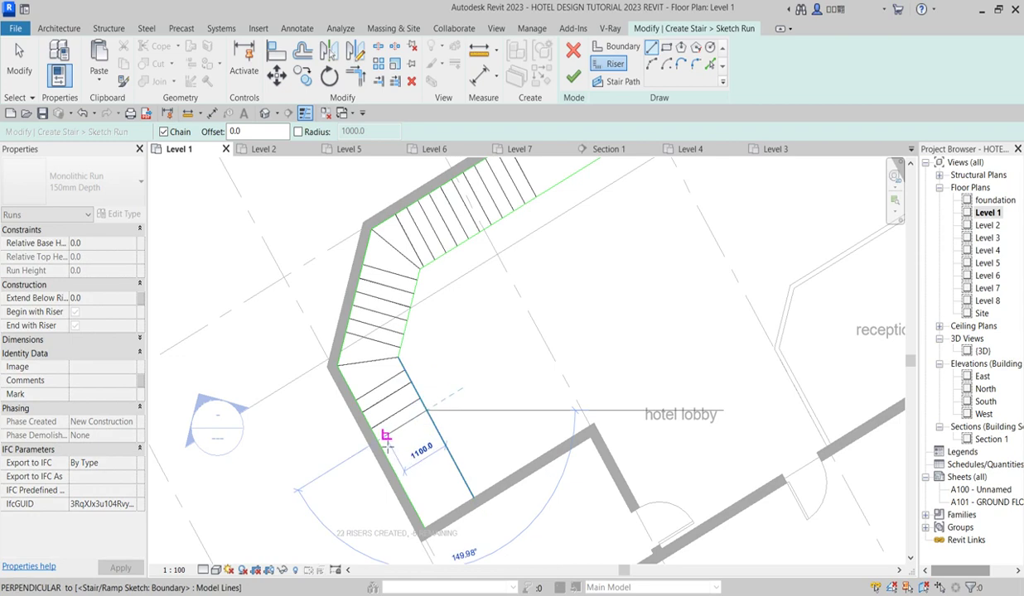
click(400, 439)
key(Escape)
scroll(407, 418, up, 2)
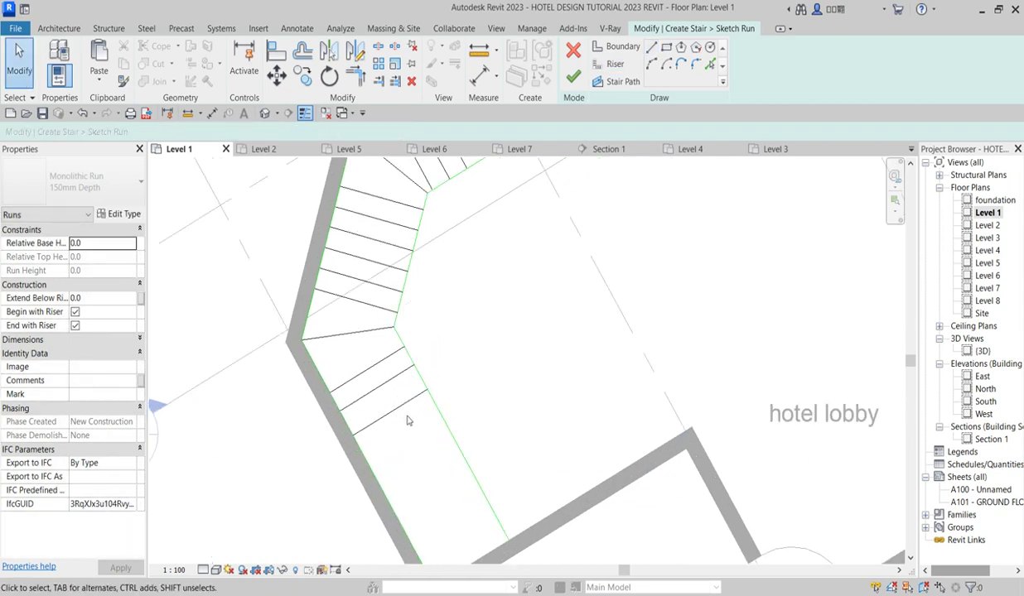
click(402, 404)
drag(400, 402, 394, 362)
key(Escape)
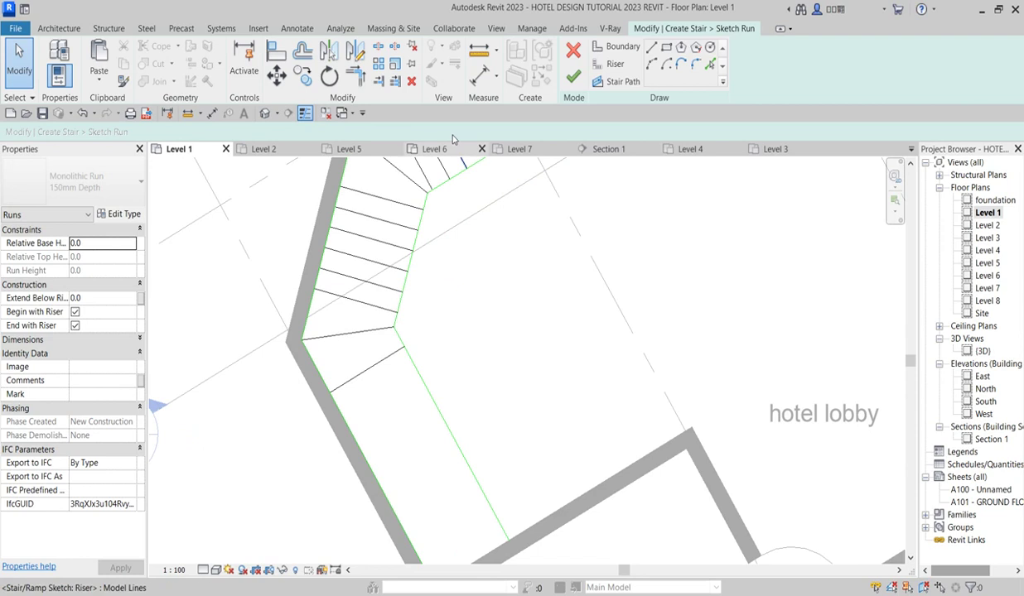
Add another parallel riser 300 mm away with Offset
click(302, 51)
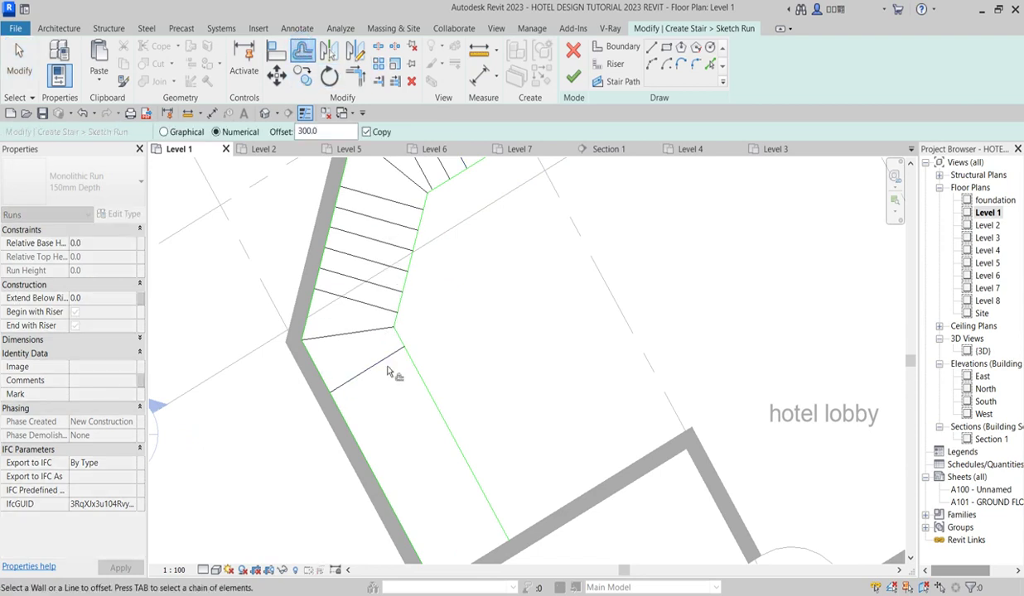
click(393, 408)
scroll(431, 397, down, 5)
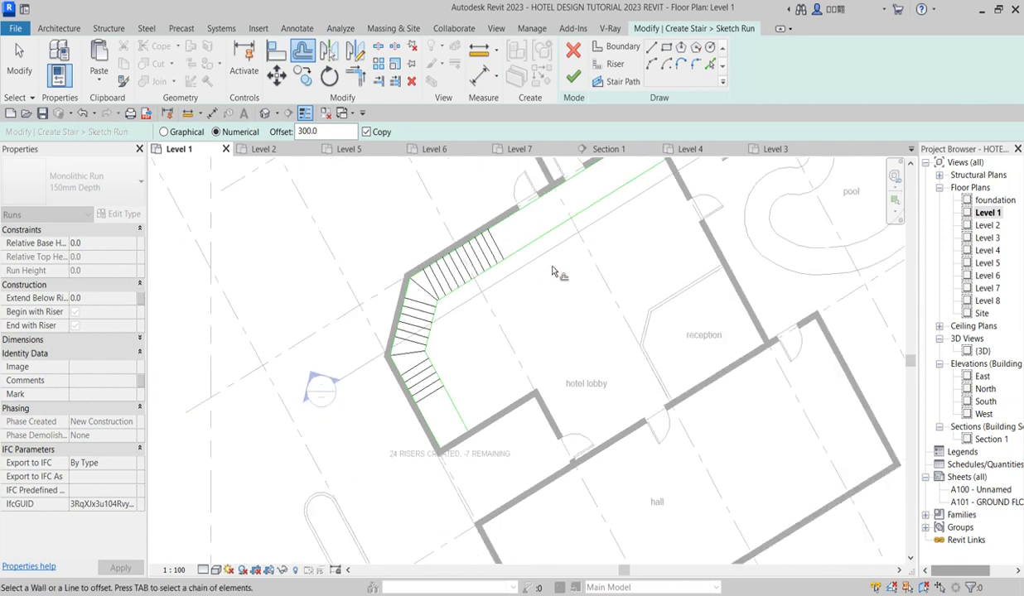
right_click(525, 249)
click(550, 256)
scroll(500, 241, up, 2)
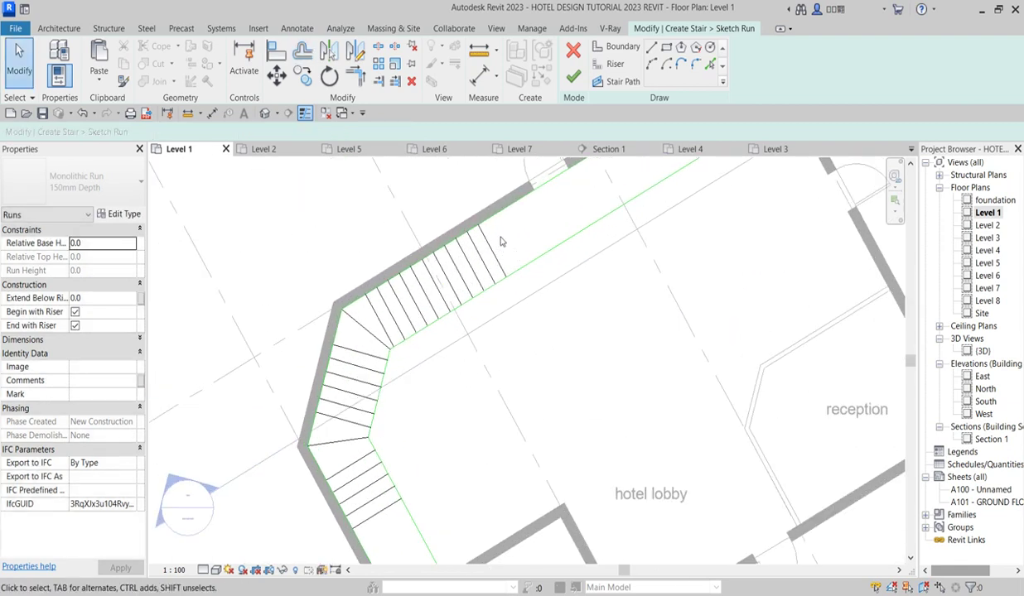
Delete the extra riser lines at the top of the run, leaving 19 risers
drag(512, 238, 494, 259)
key(Delete)
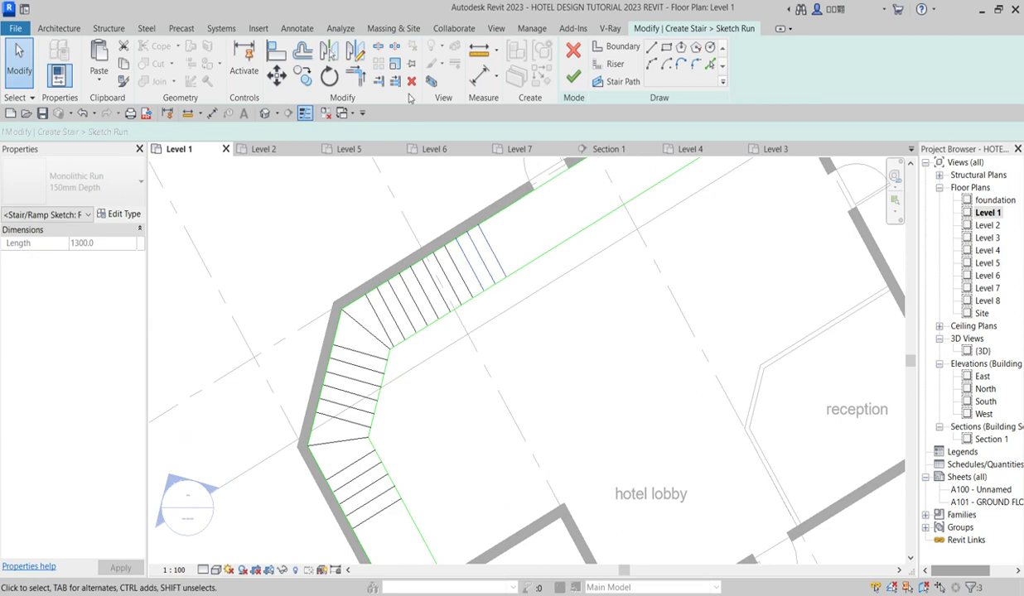
scroll(472, 334, down, 3)
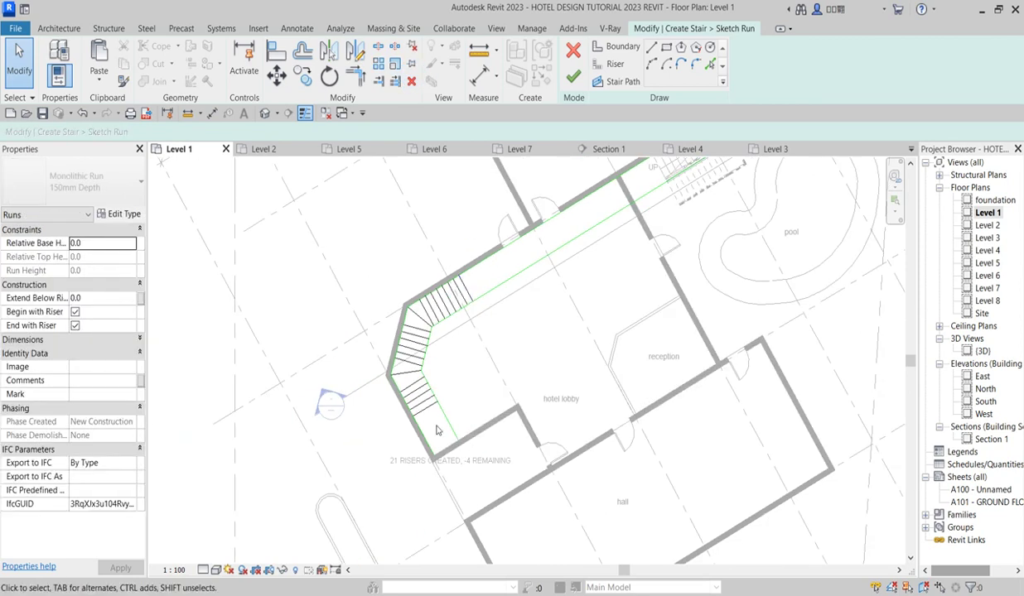
scroll(414, 424, up, 1)
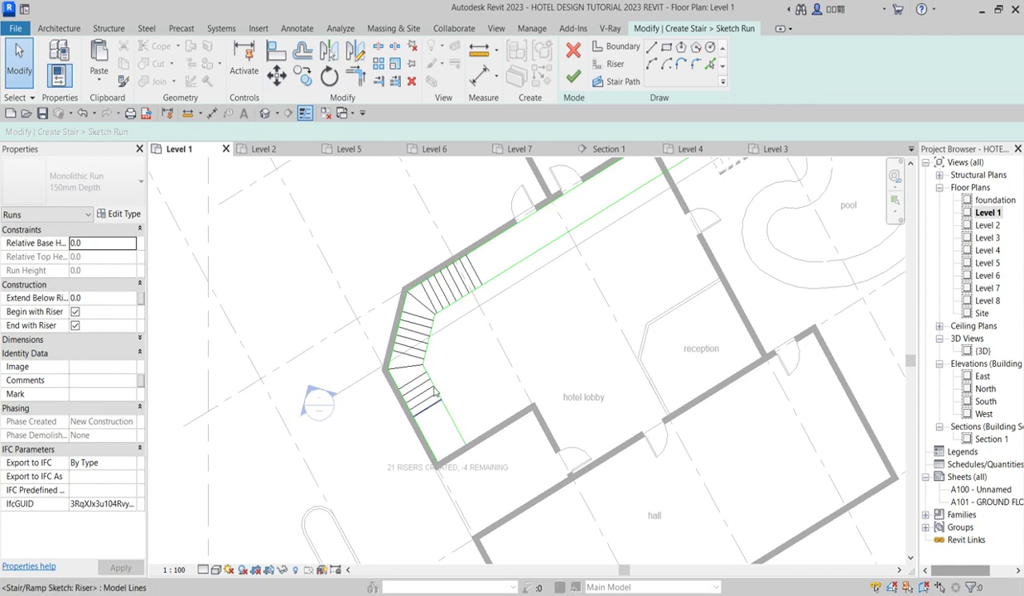
click(484, 264)
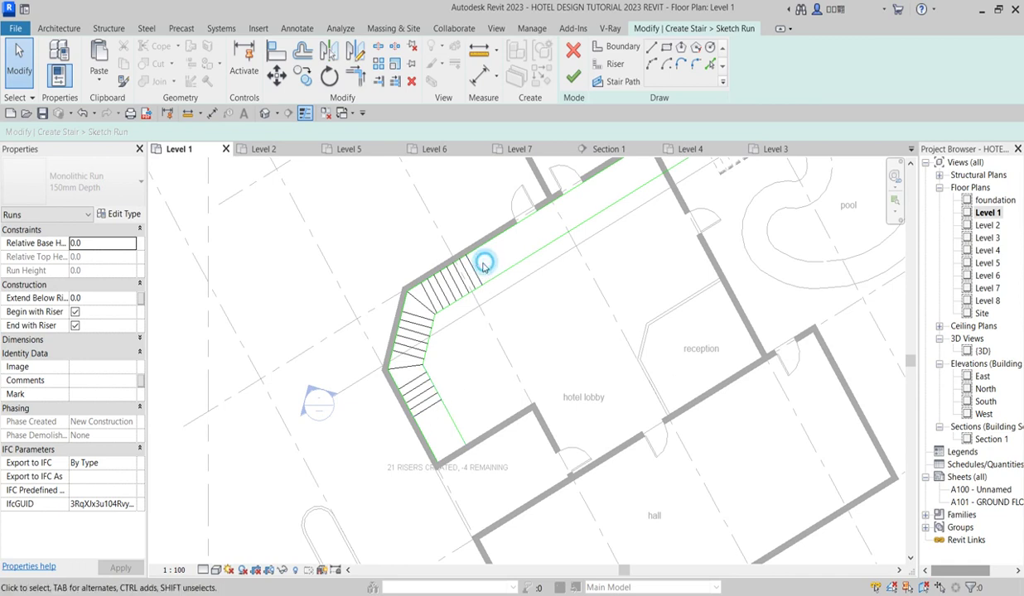
click(454, 259)
click(412, 82)
click(458, 262)
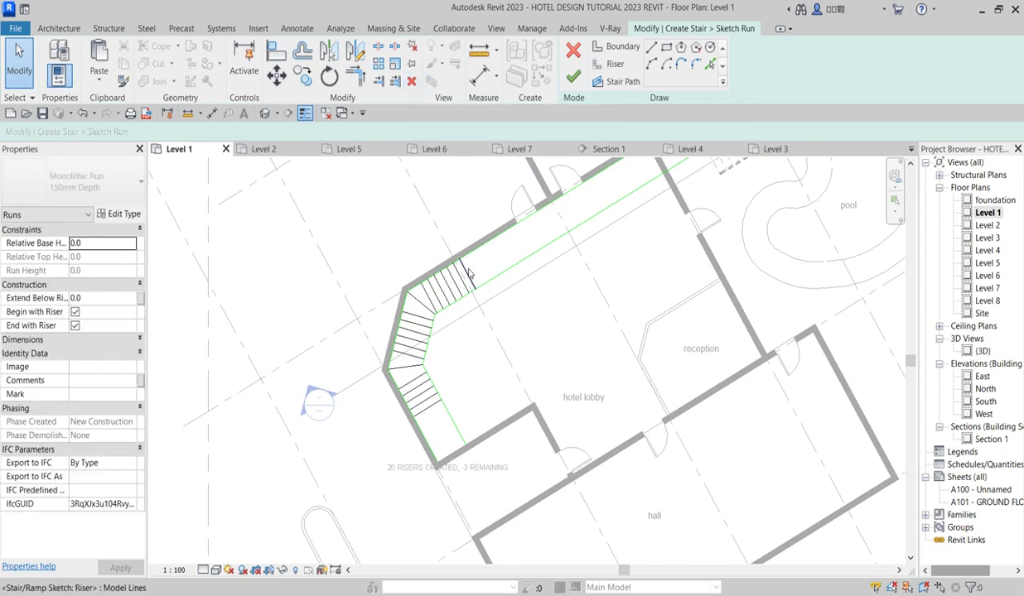
click(412, 81)
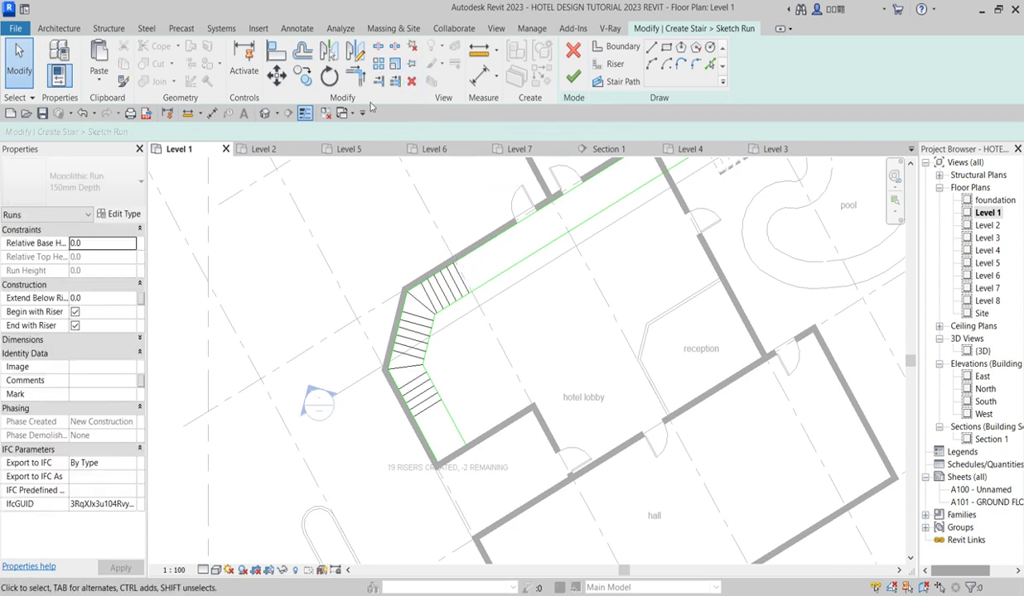
Trim the top riser and boundary line to a corner
click(354, 77)
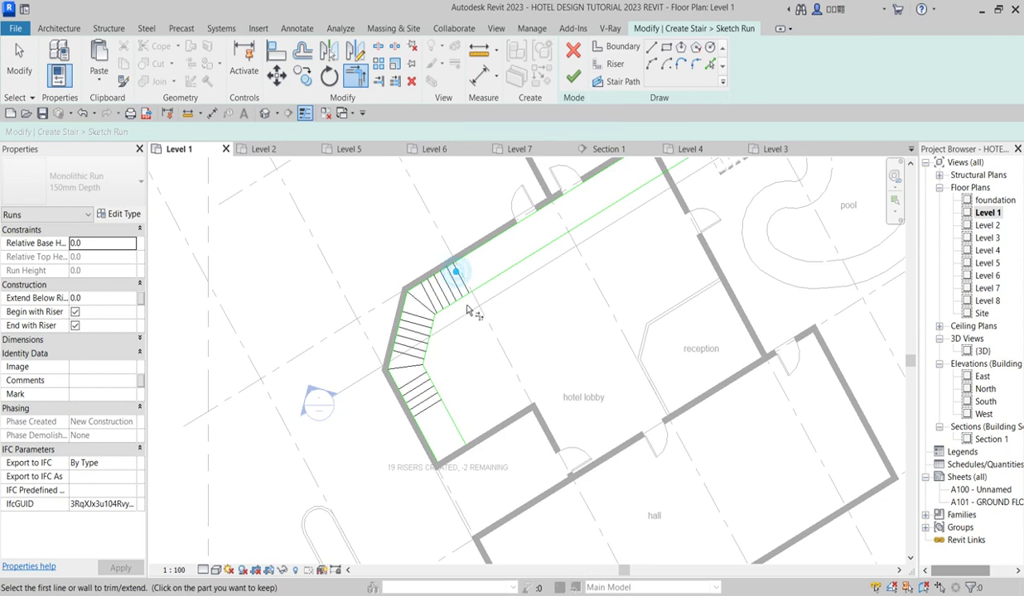
click(466, 303)
scroll(466, 315, up, 2)
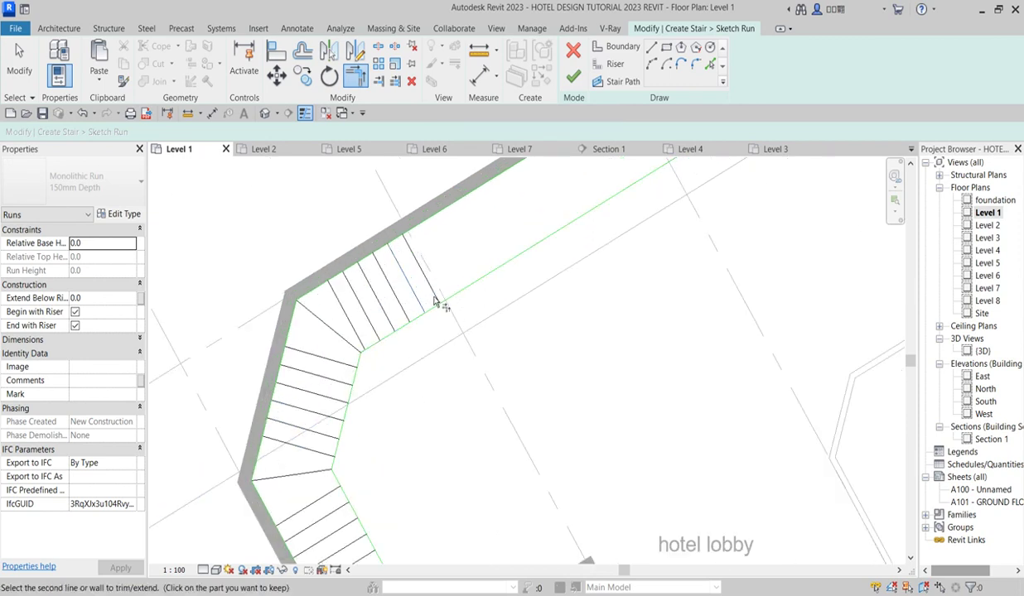
key(Escape)
key(Escape)
scroll(522, 311, down, 3)
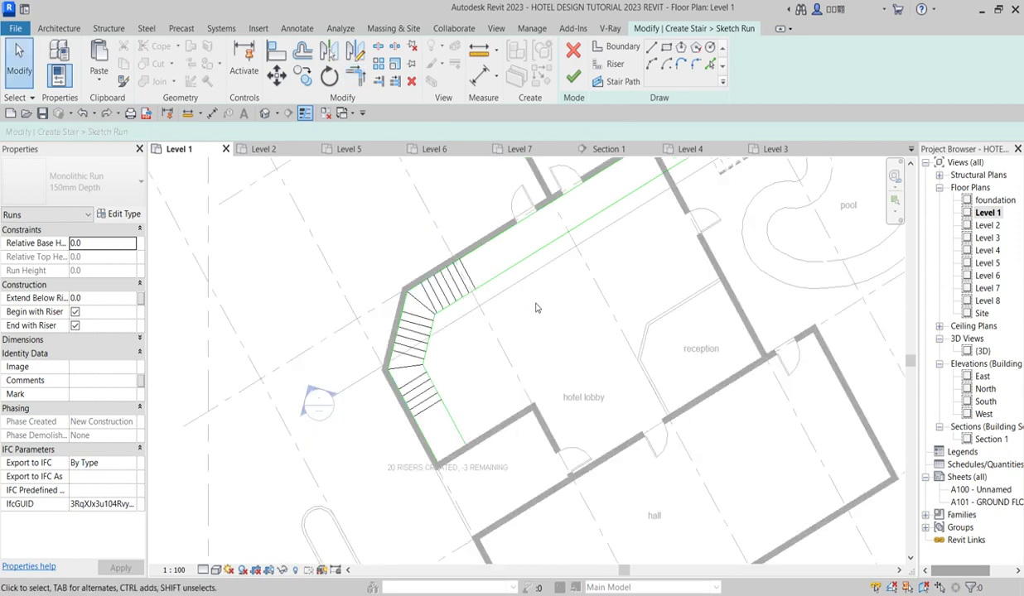
scroll(513, 290, up, 3)
click(354, 80)
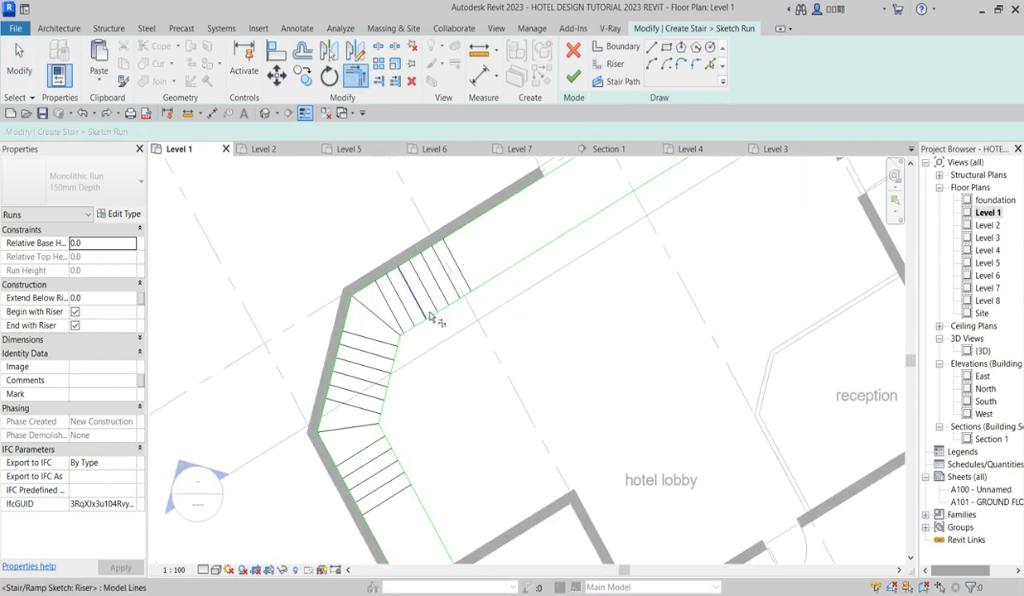
scroll(488, 291, up, 2)
click(485, 288)
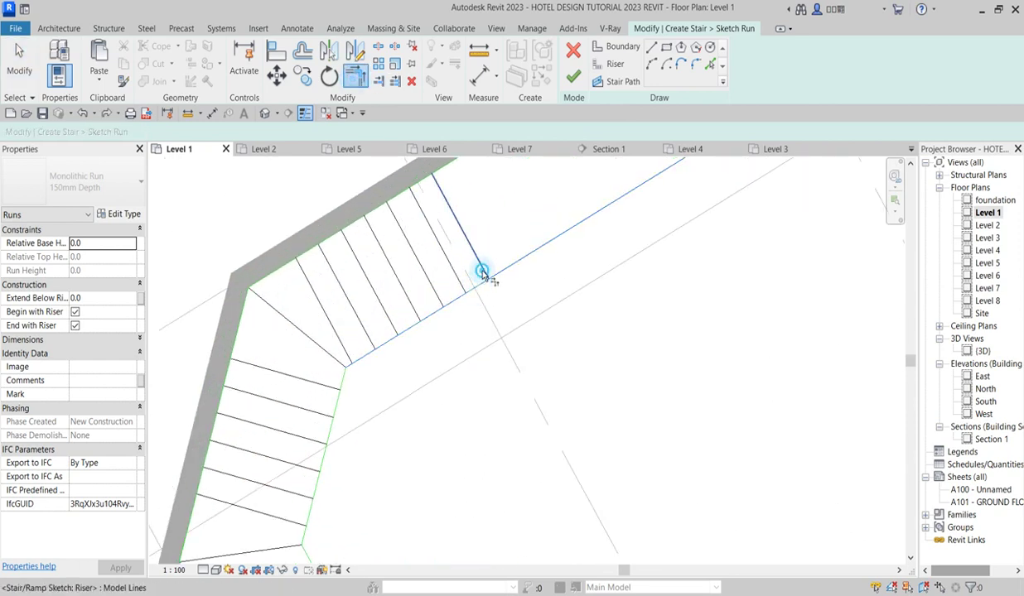
click(482, 271)
scroll(479, 286, down, 2)
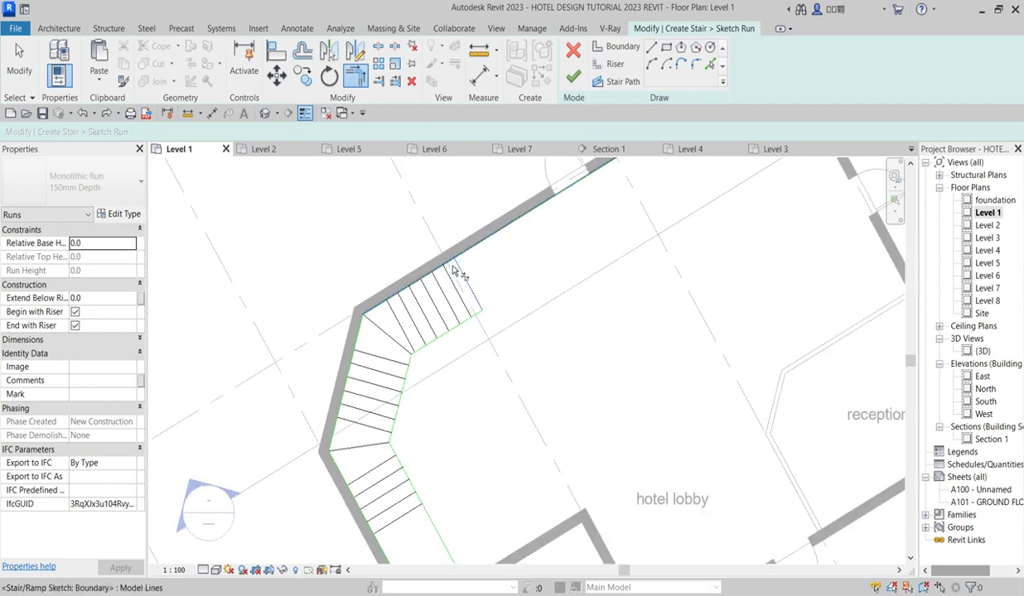
scroll(431, 365, down, 3)
scroll(442, 430, up, 3)
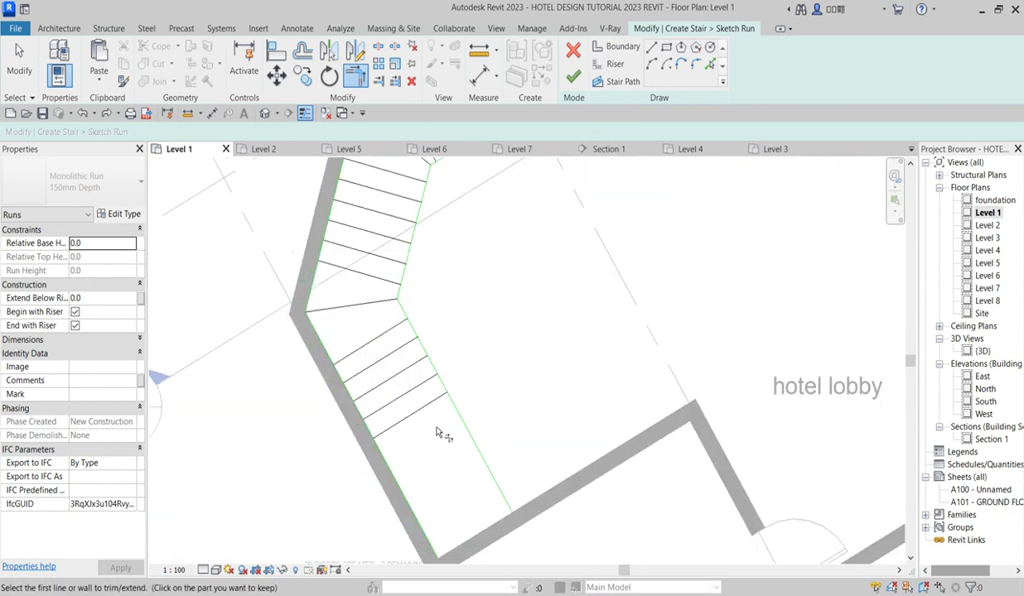
Trim both boundaries to the bottom riser and try finishing the sketch, which errors
click(429, 401)
click(442, 388)
click(418, 412)
click(370, 432)
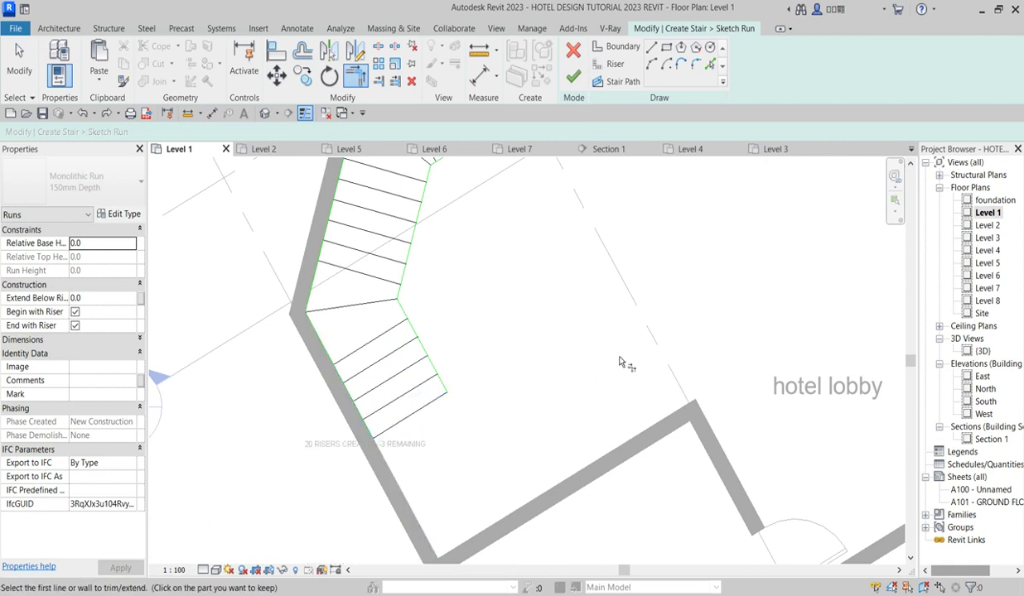
scroll(538, 406, down, 2)
scroll(539, 410, up, 1)
scroll(493, 366, down, 1)
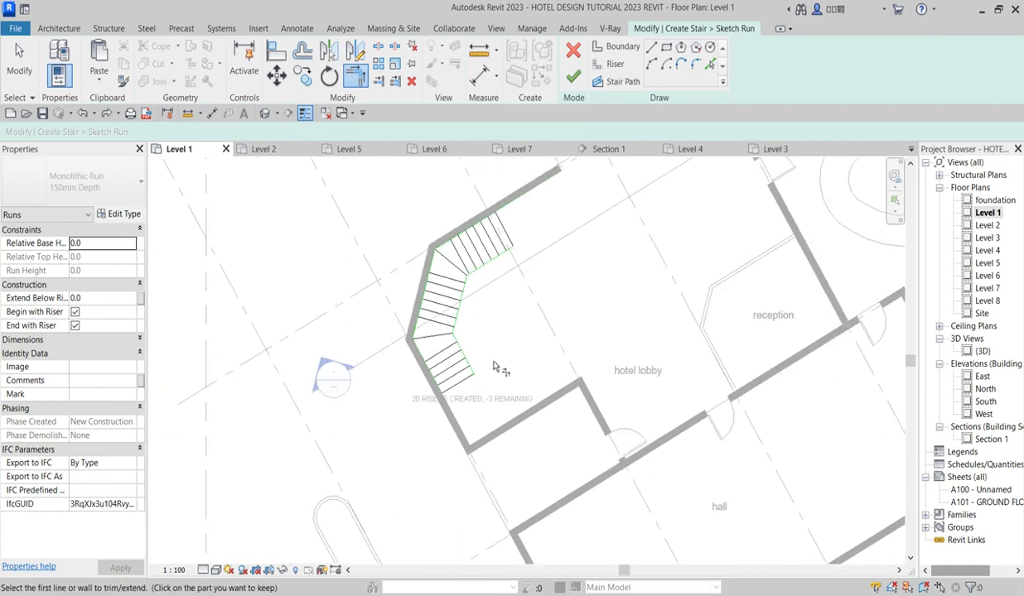
click(571, 83)
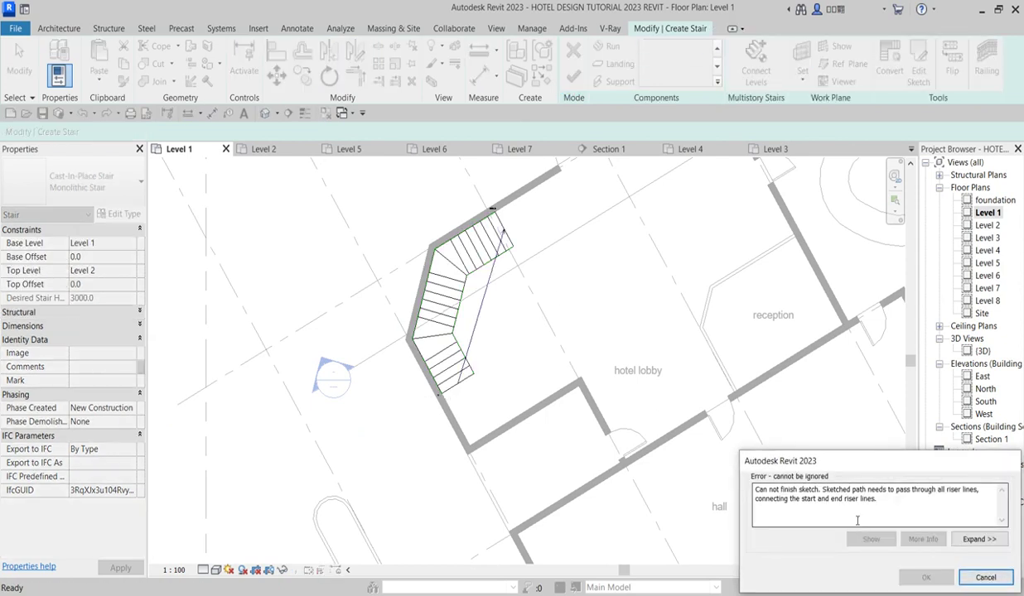
Draw a three-segment stair path through every riser and finish the 20-riser stair run
click(986, 578)
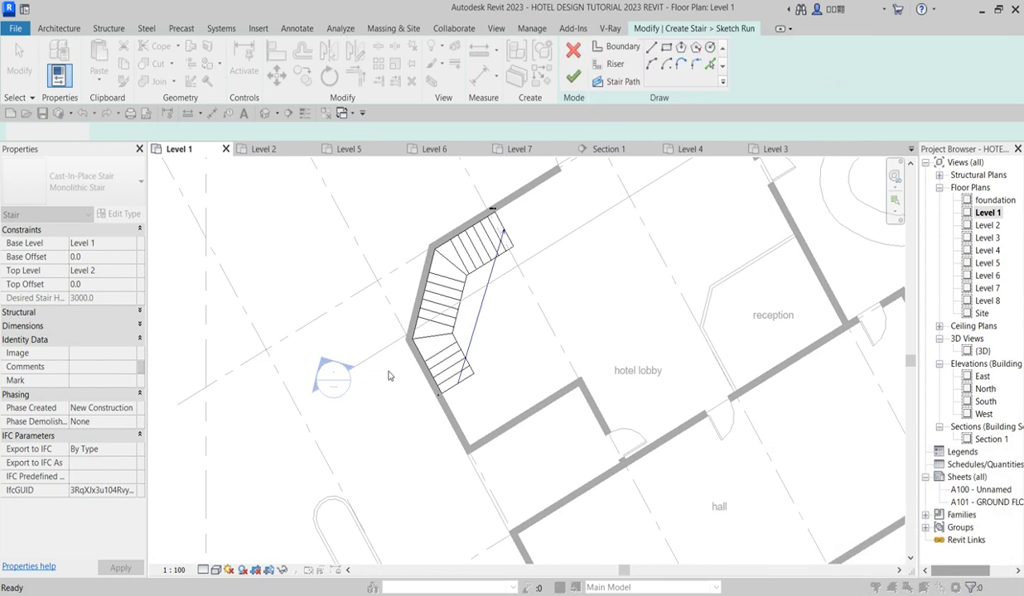
click(629, 79)
scroll(495, 234, up, 2)
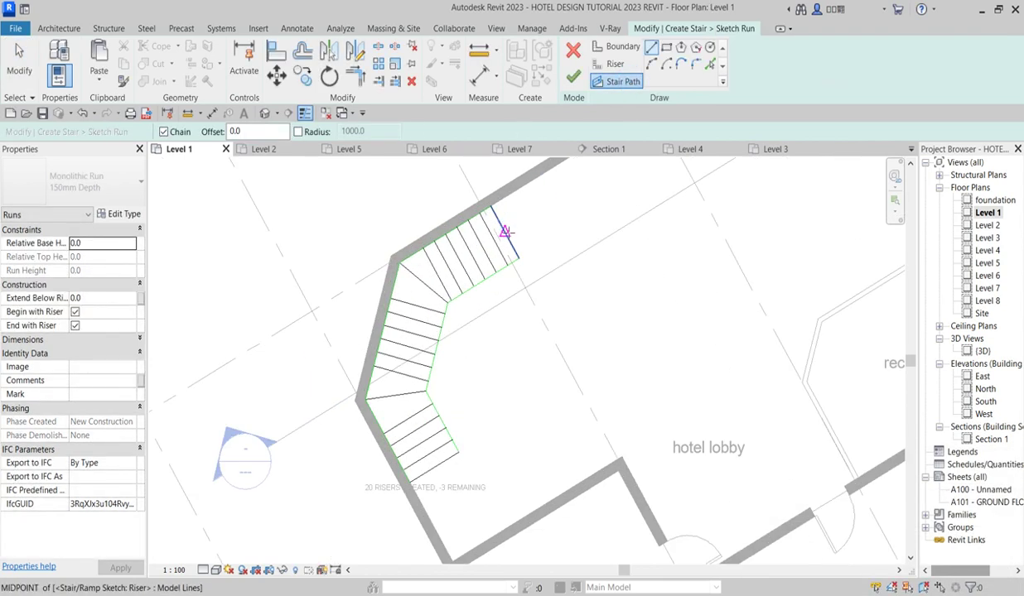
click(502, 228)
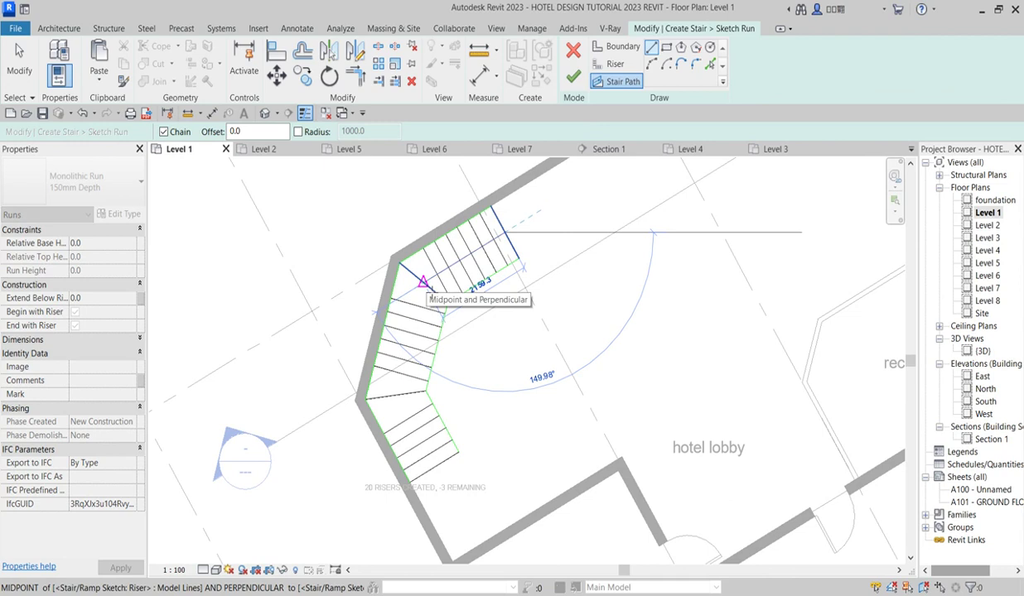
click(425, 286)
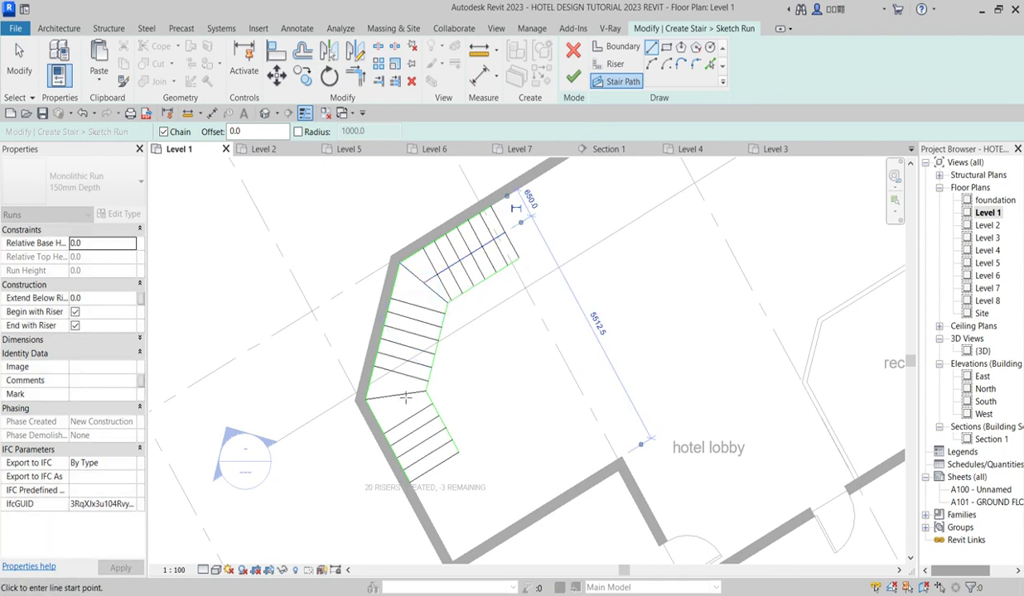
click(425, 286)
click(397, 398)
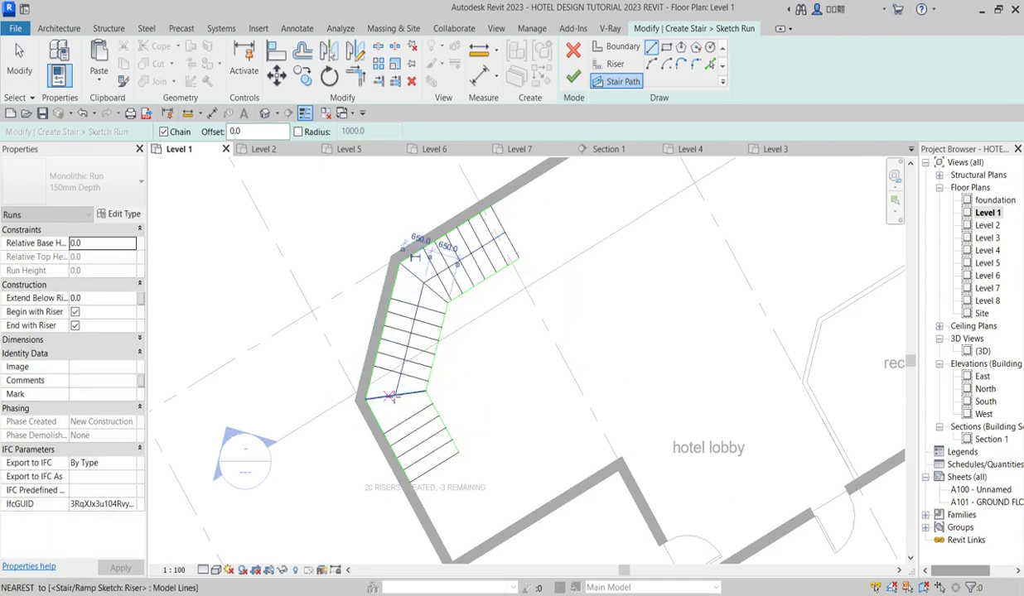
click(396, 396)
click(433, 472)
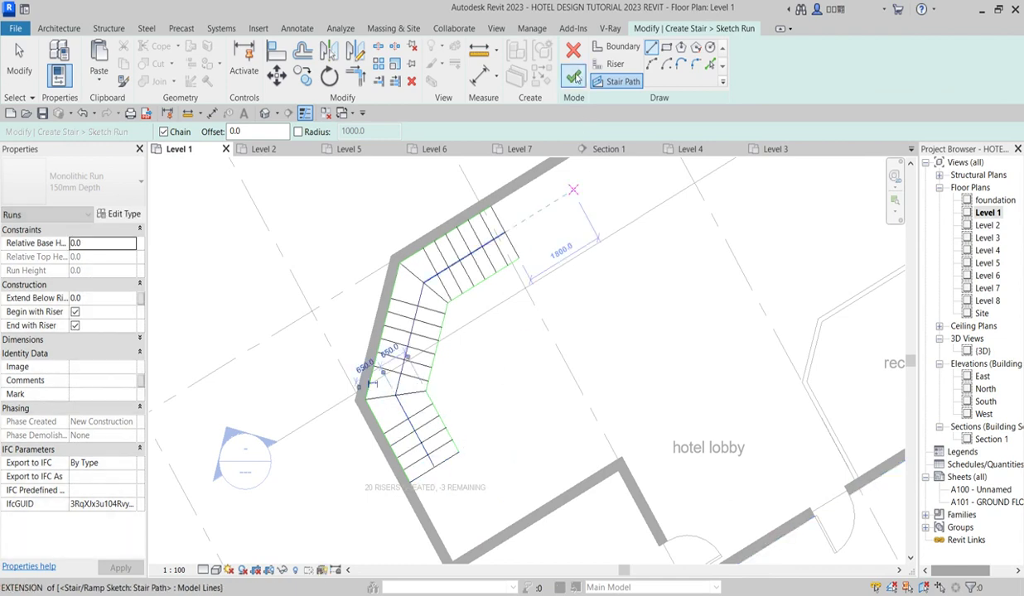
click(571, 76)
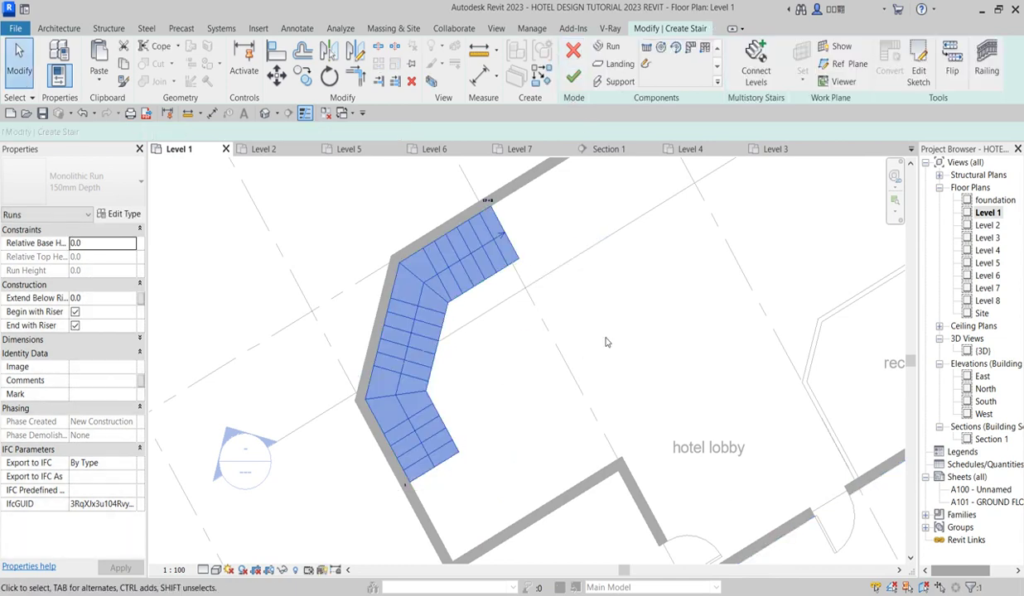
Finish editing the lobby stair with its type unchanged, then nudge the Section 1 line down slightly
scroll(627, 328, down, 3)
scroll(490, 267, up, 6)
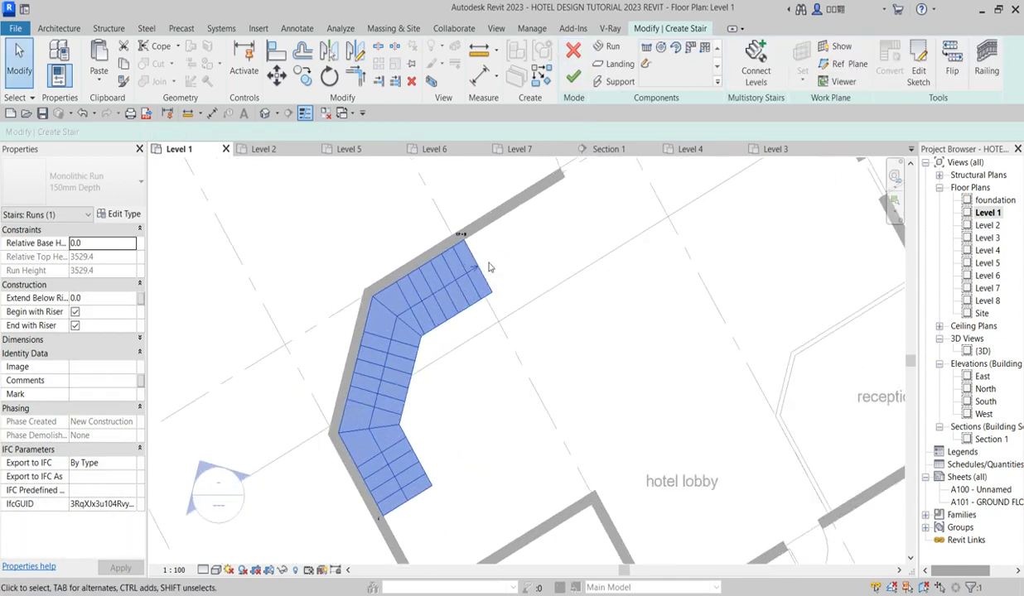
scroll(489, 267, down, 4)
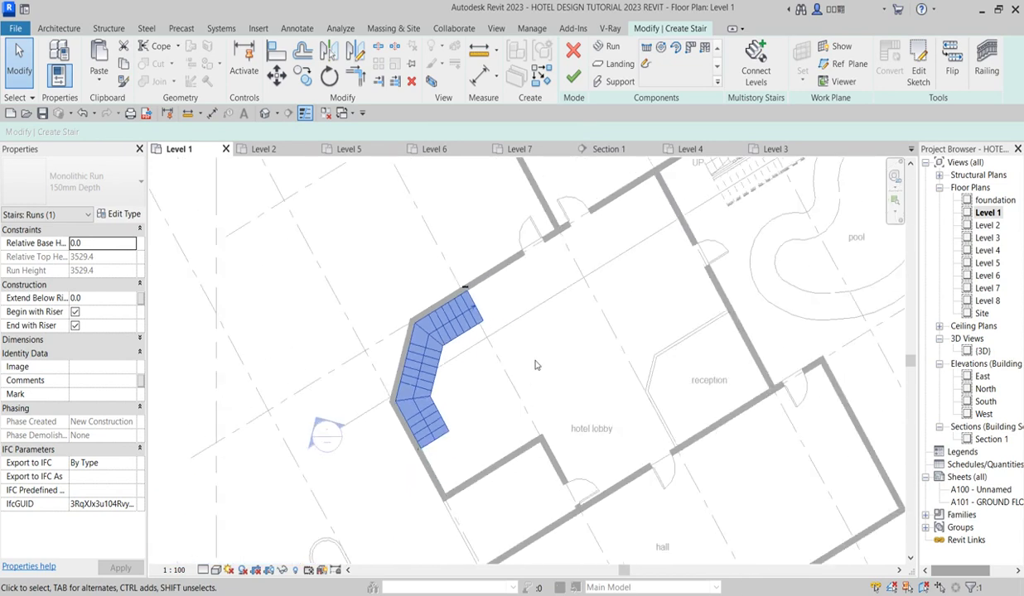
scroll(535, 365, down, 2)
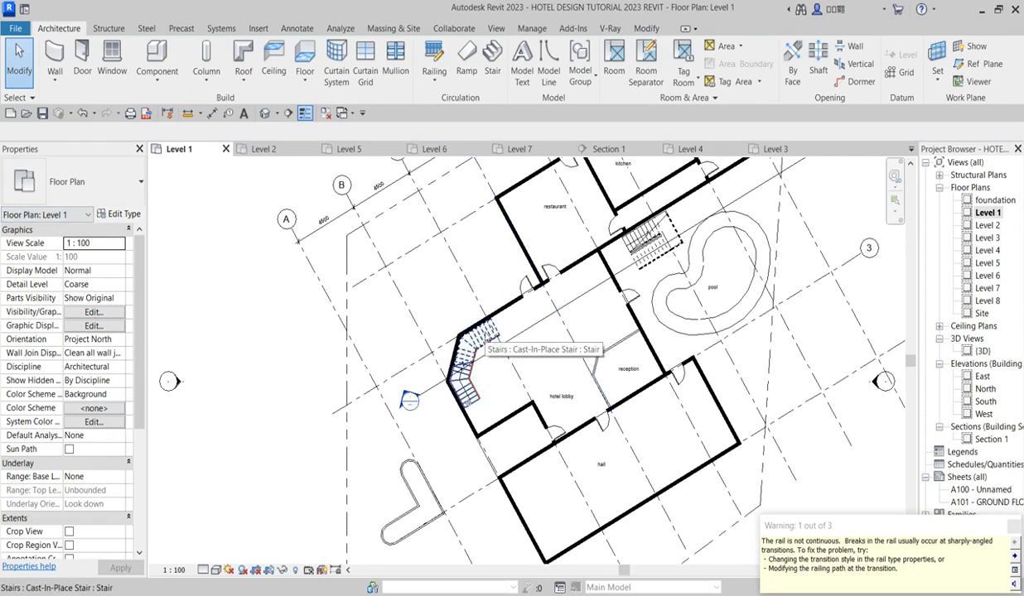
click(482, 335)
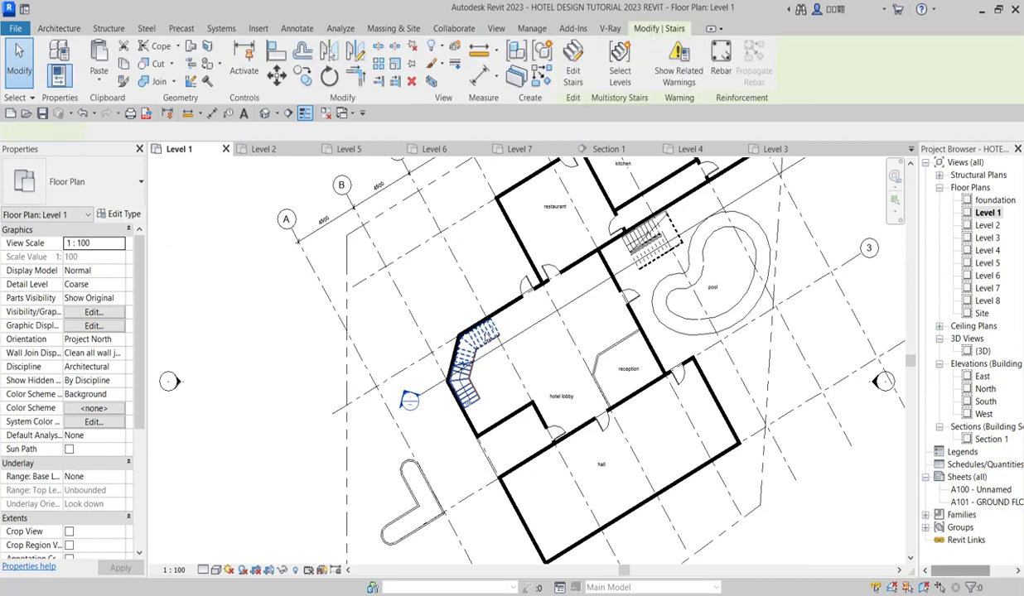
double_click(482, 335)
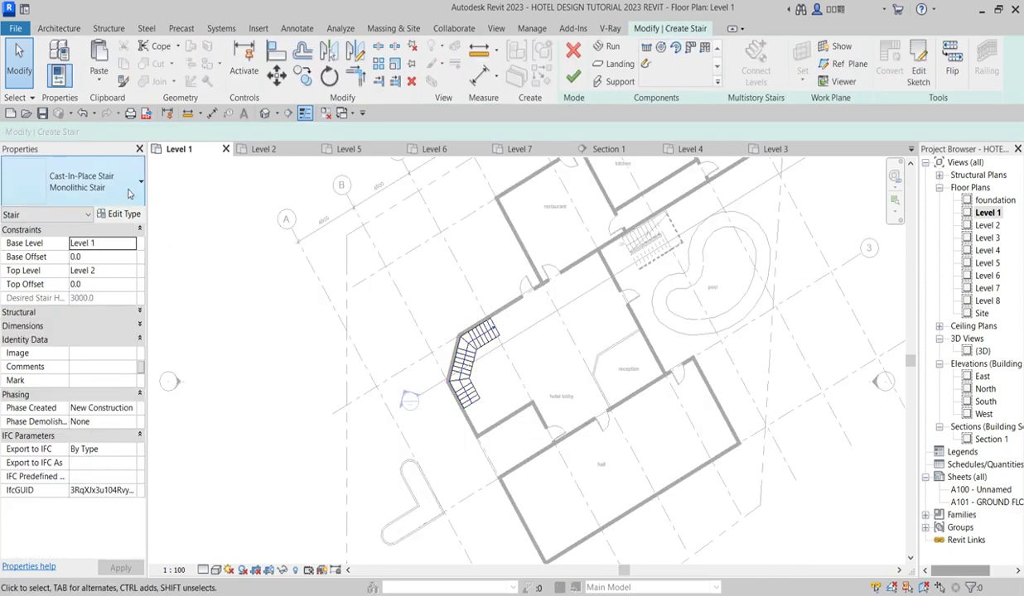
click(128, 193)
click(247, 335)
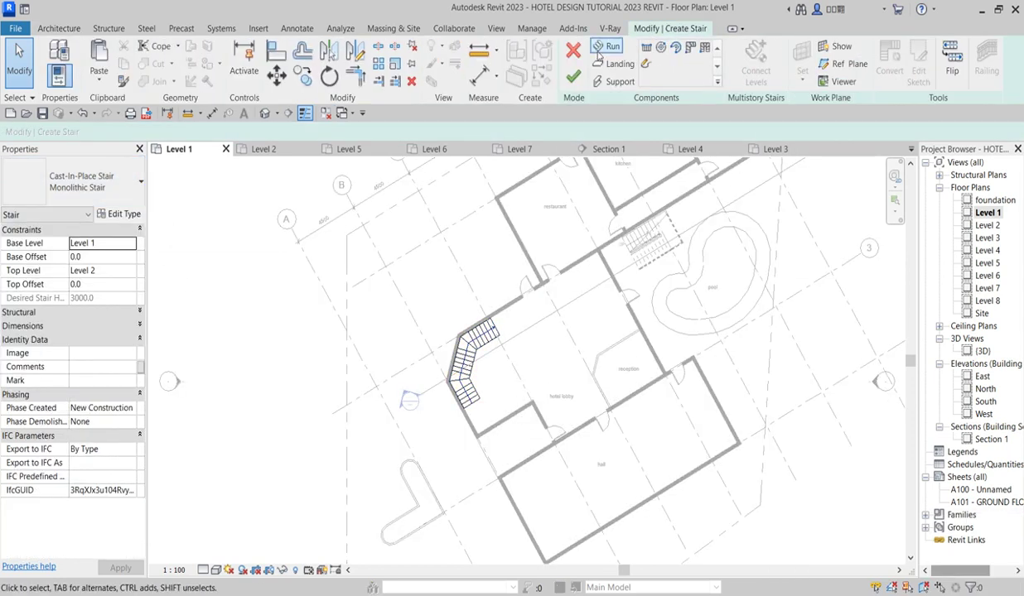
click(571, 77)
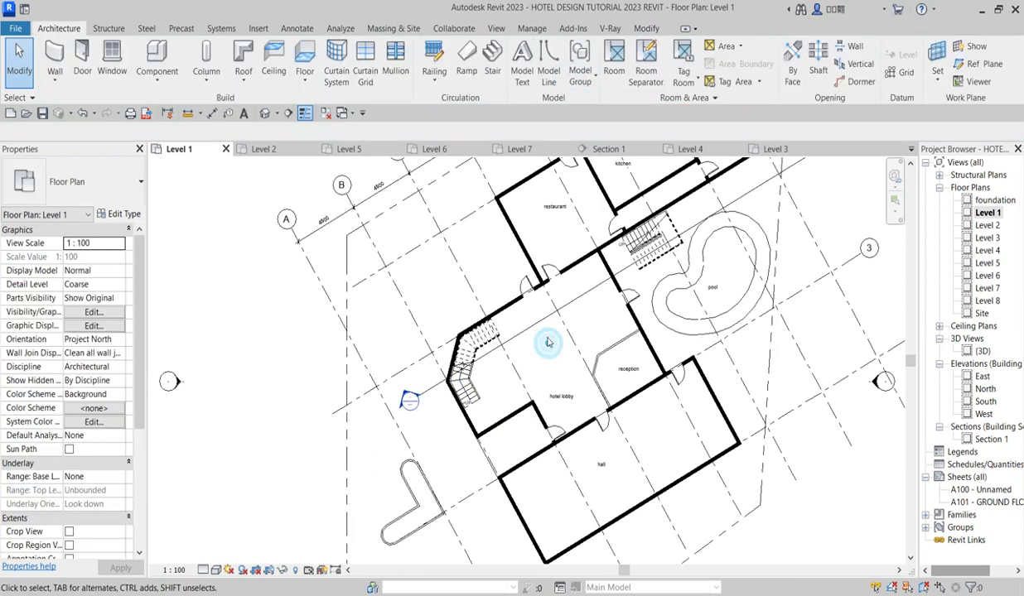
click(530, 336)
key(Down)
key(Down)
key(Down)
key(Down)
key(Down)
key(Down)
key(Down)
key(Down)
key(Down)
key(Down)
key(Down)
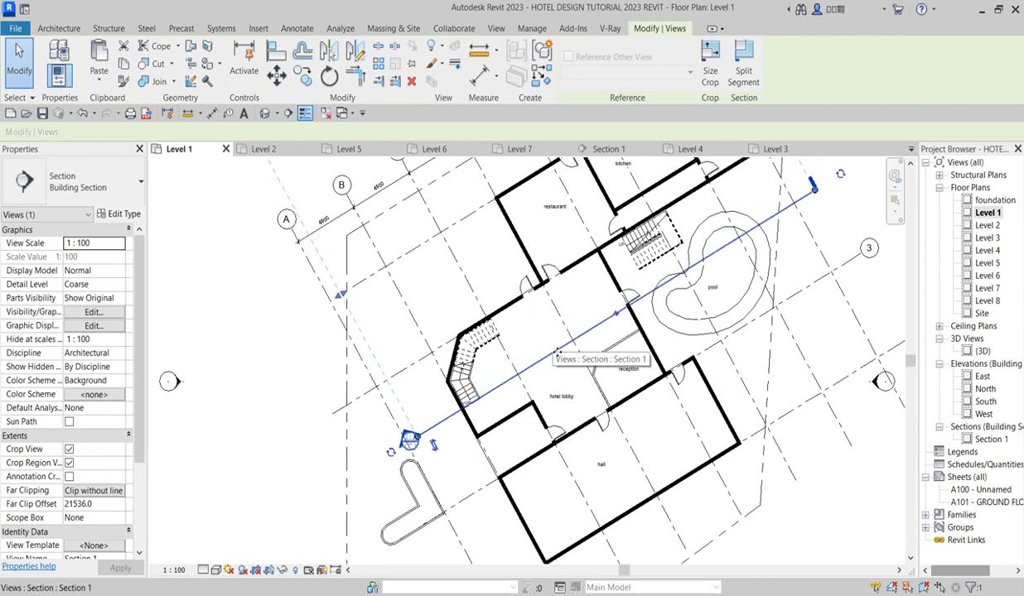
Go to the Section 1 view from the section line and zoom in
right_click(556, 350)
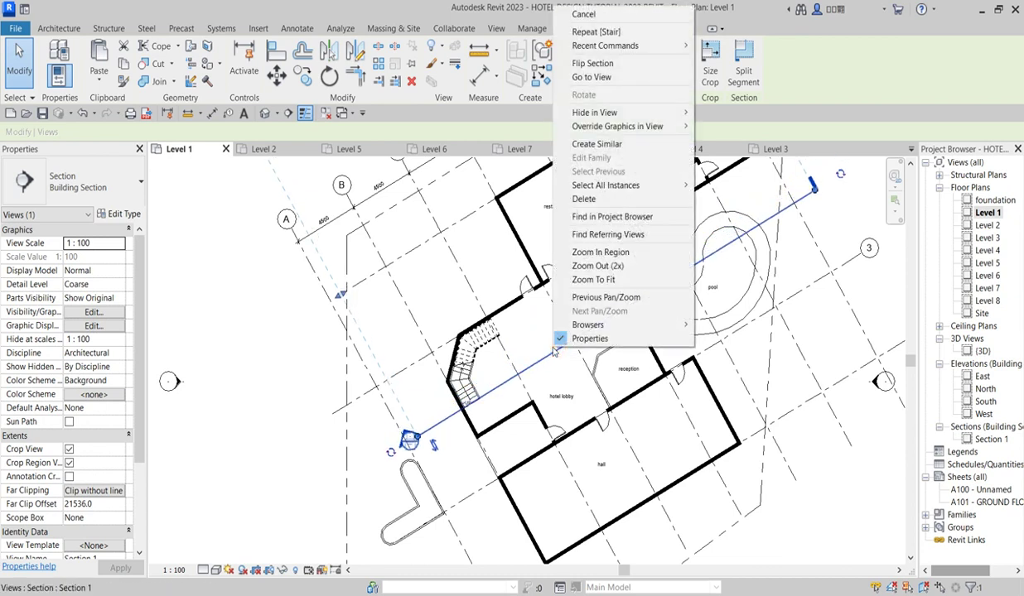
click(591, 77)
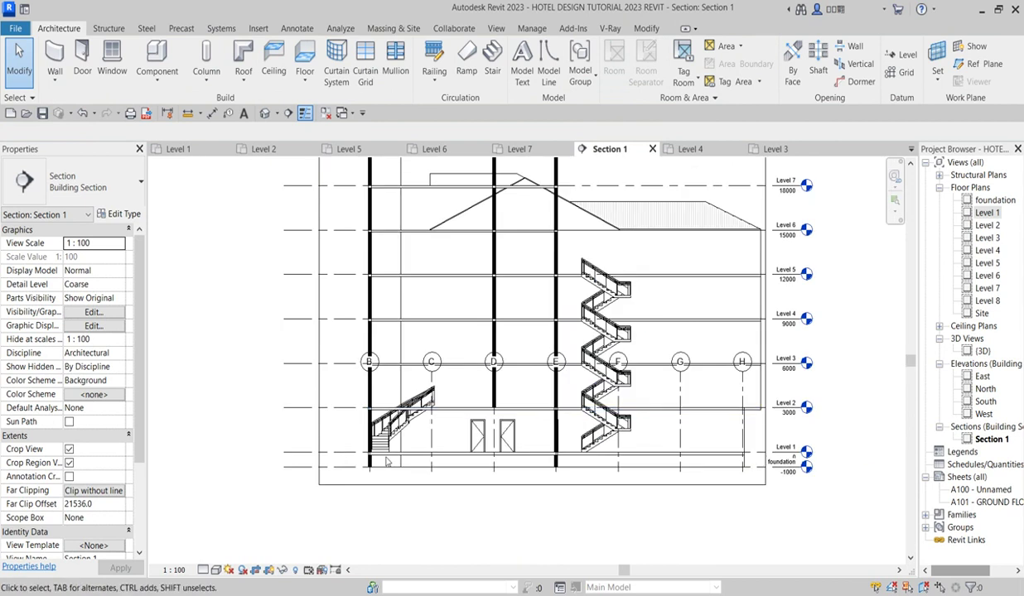
scroll(388, 458, up, 3)
scroll(379, 426, up, 2)
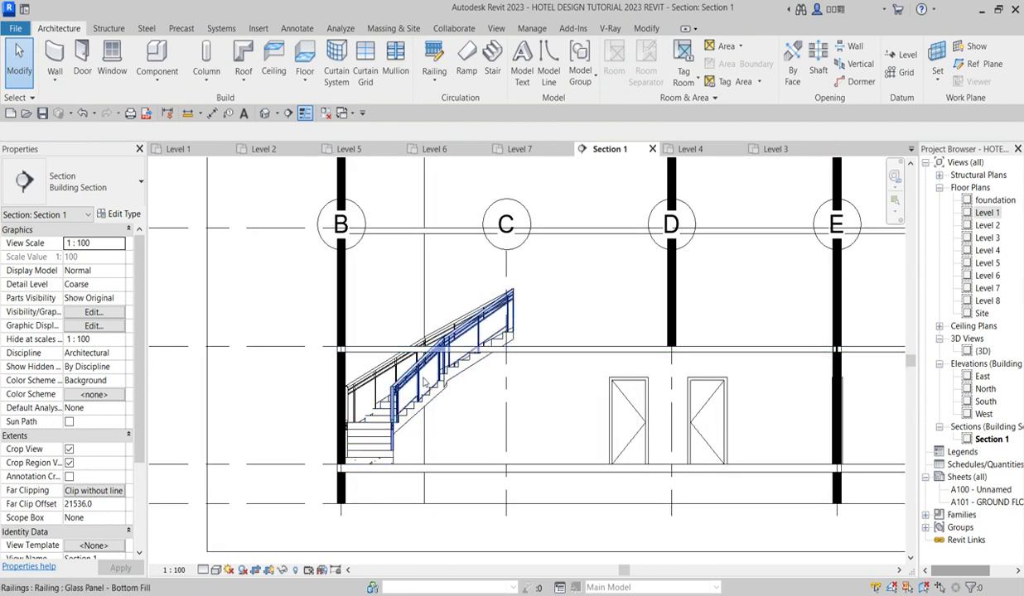
Flip the lobby stair's up direction so it rises from grid C toward grid B
click(461, 381)
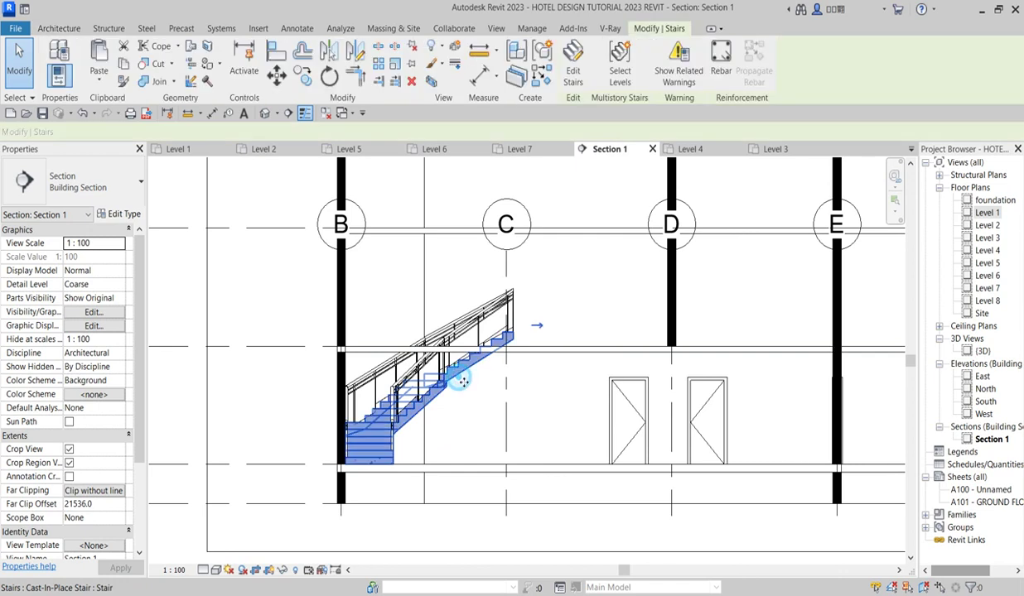
click(539, 325)
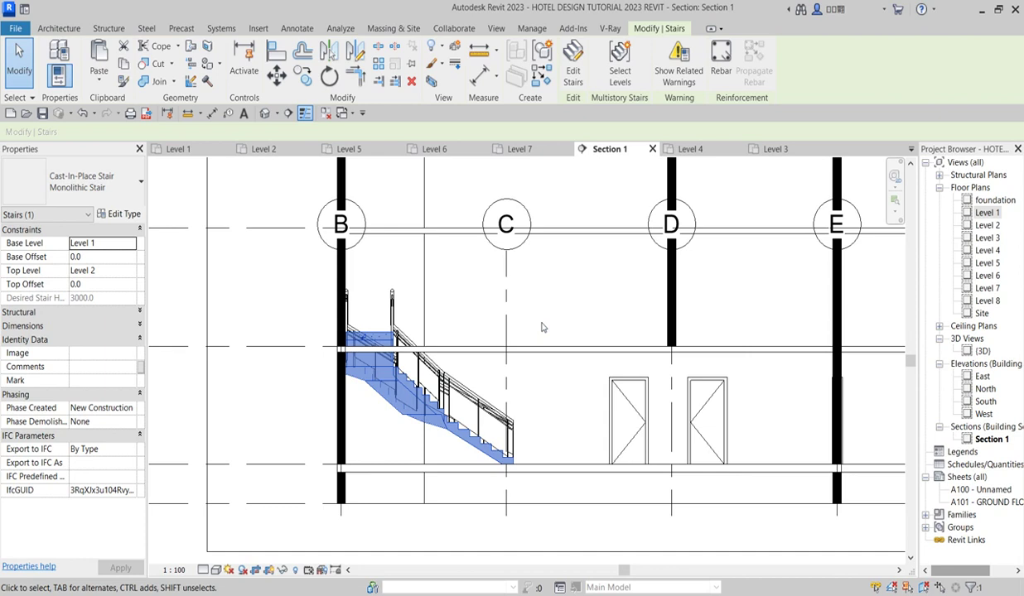
click(541, 325)
scroll(469, 347, up, 2)
scroll(469, 348, down, 3)
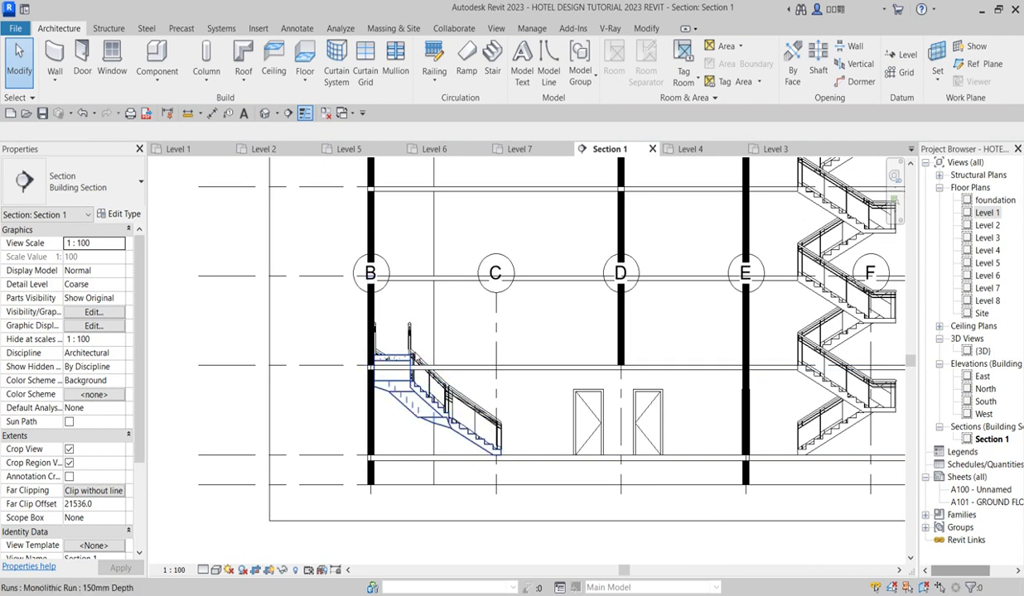
click(403, 358)
scroll(401, 362, up, 2)
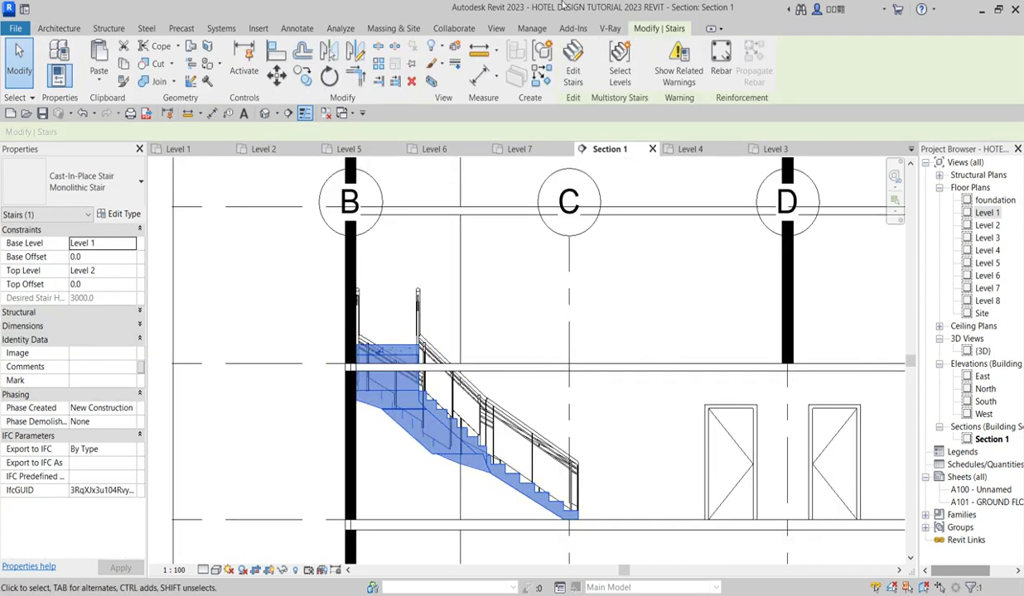
Open the lobby stair run's sketch for editing in the Floor Plan: Level 1 view
click(563, 80)
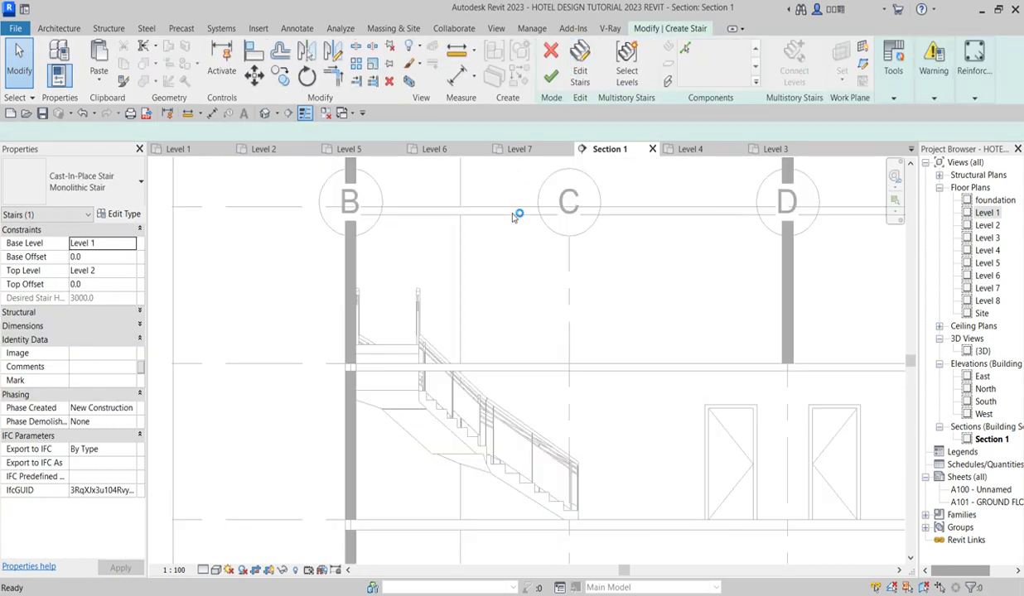
click(469, 434)
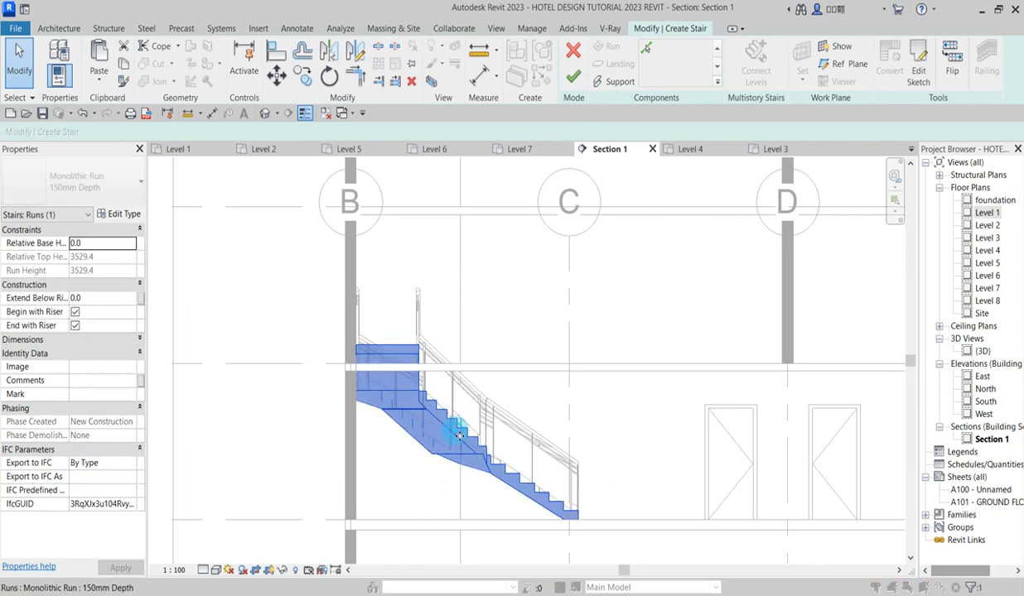
double_click(443, 412)
click(465, 210)
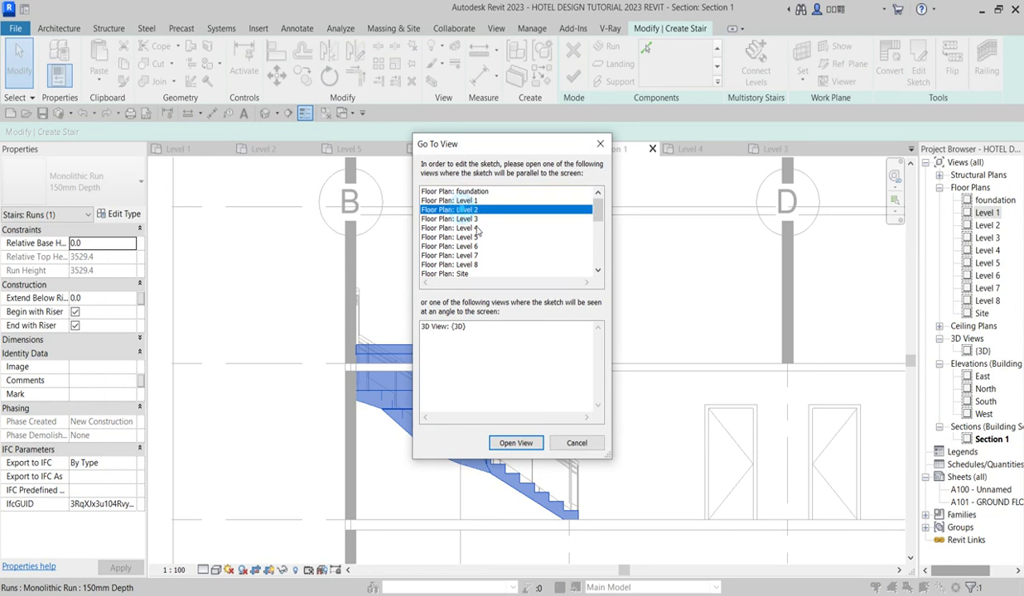
key(Up)
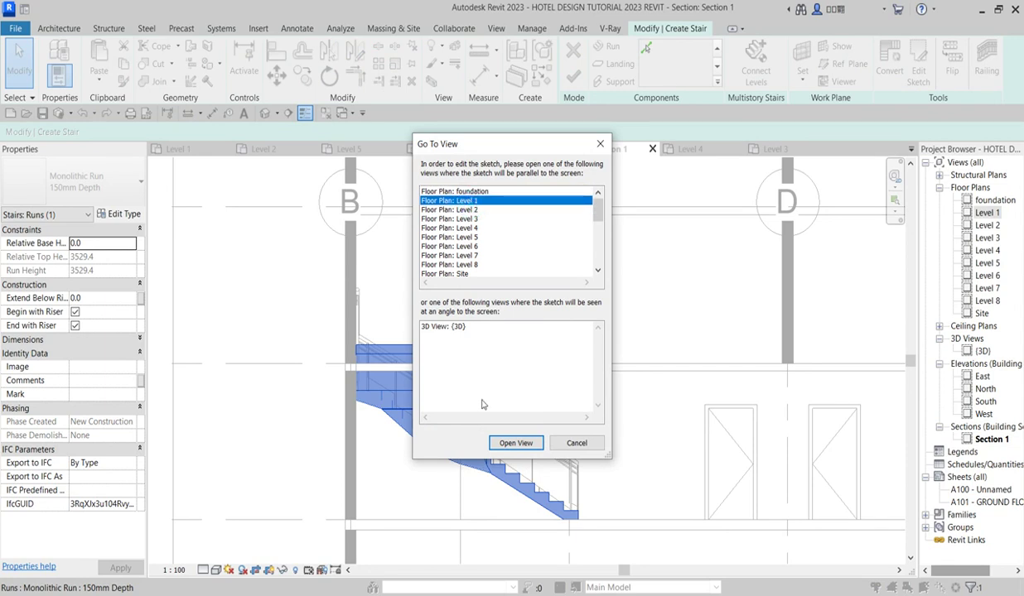
click(515, 443)
scroll(462, 329, up, 3)
scroll(484, 265, up, 2)
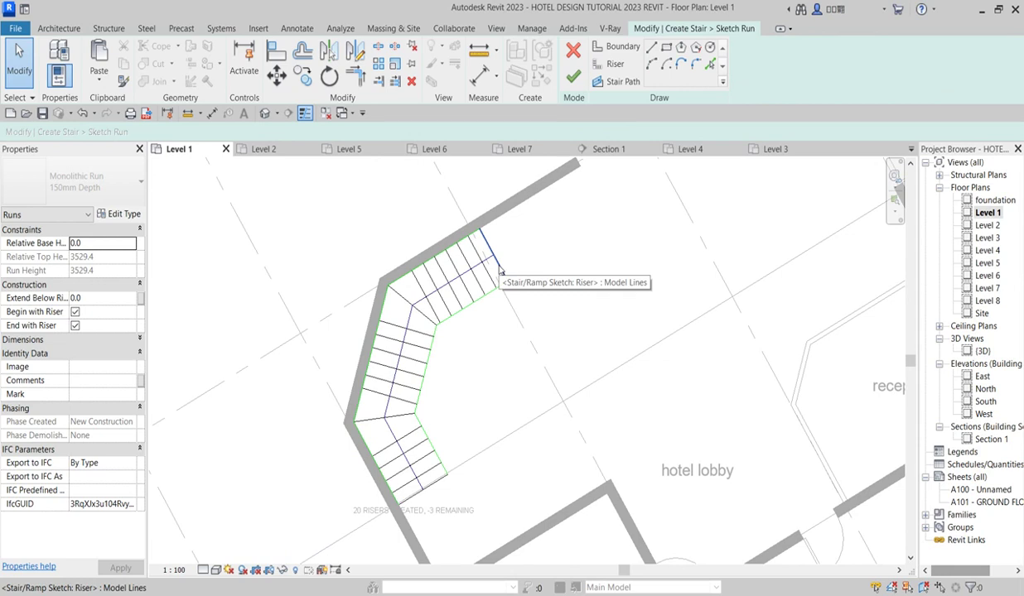
Delete the top and bottom end riser lines from the run sketch
click(499, 272)
click(412, 82)
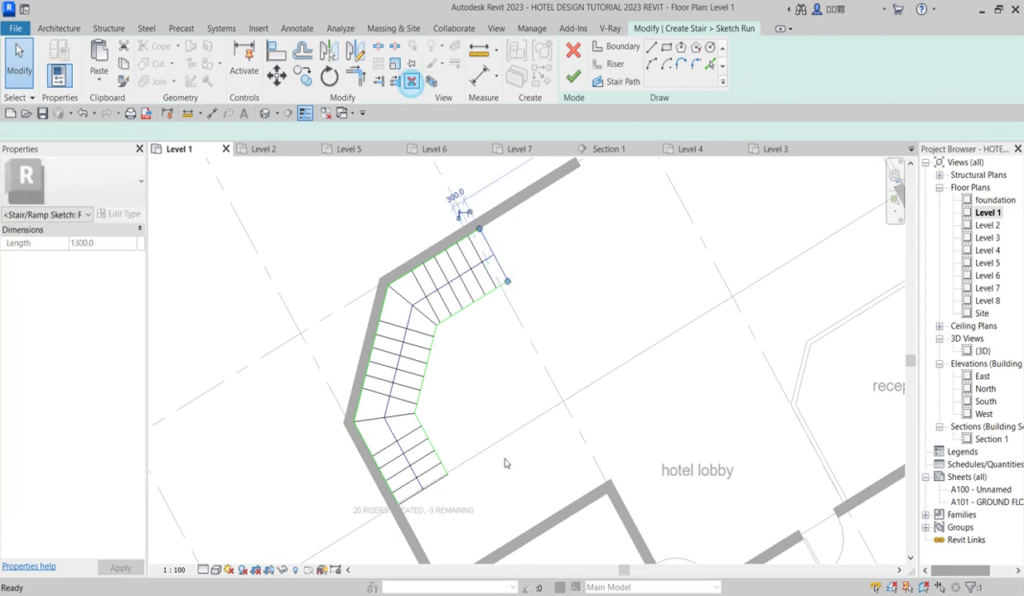
click(434, 479)
click(412, 81)
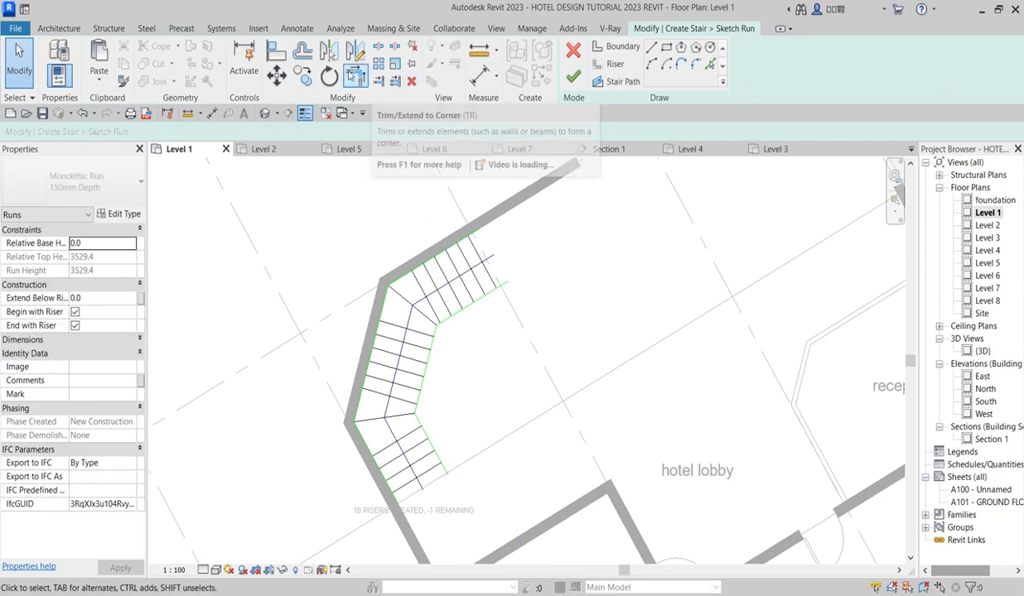
Trim the remaining riser and boundary lines to clean corners with Trim/Extend to Corner
click(356, 77)
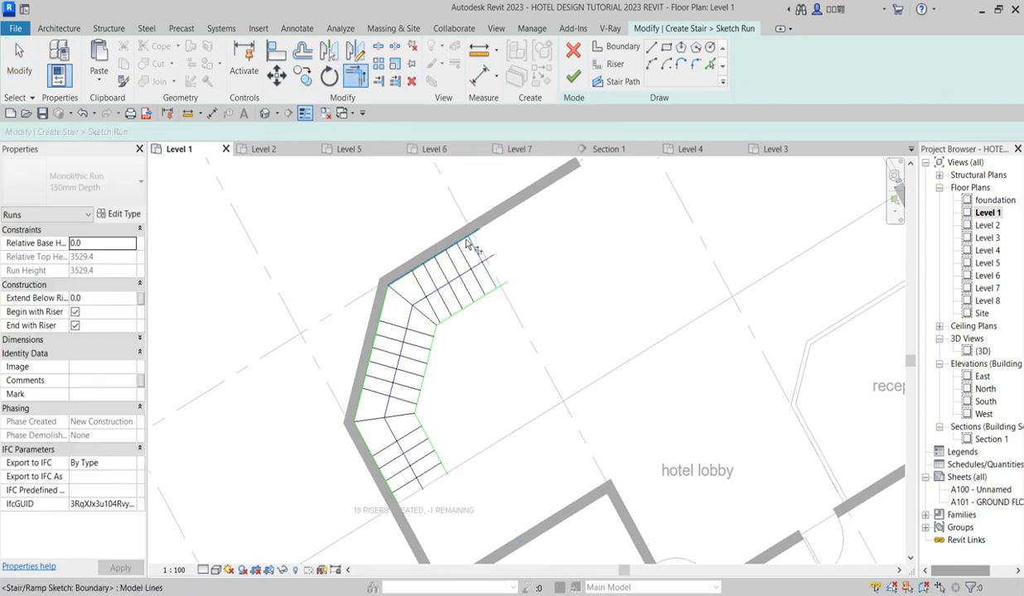
click(492, 293)
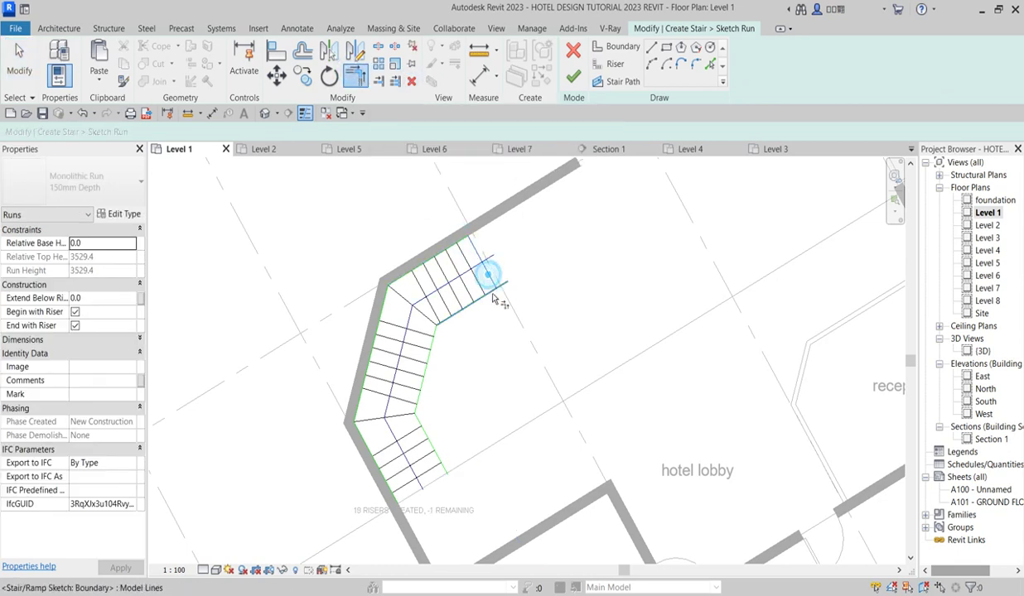
click(424, 473)
click(436, 451)
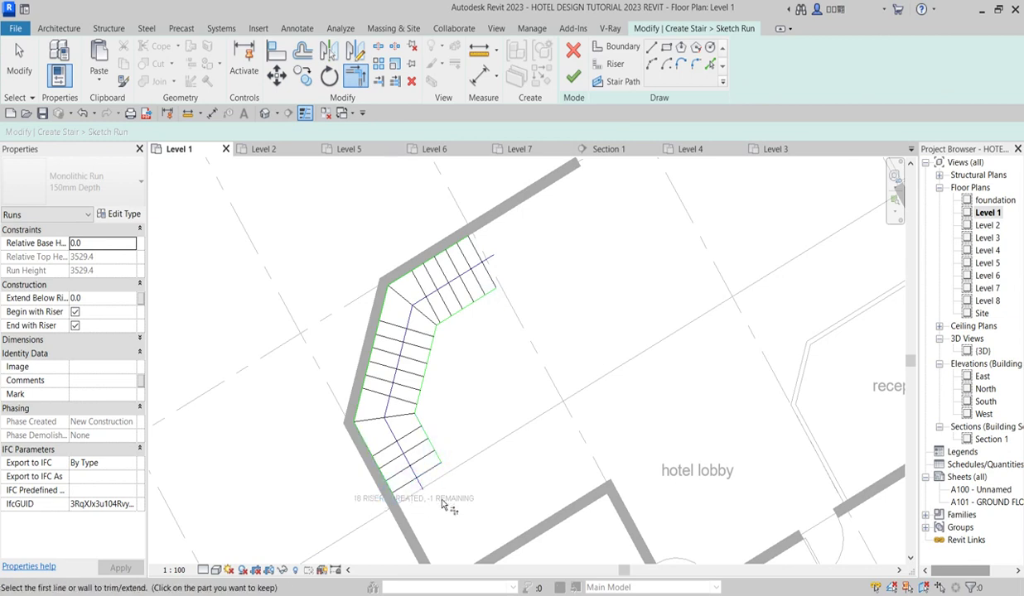
scroll(454, 464, up, 2)
right_click(472, 319)
click(522, 339)
right_click(472, 321)
click(494, 329)
Shorten the run path by 300 and finish the run sketch
click(402, 485)
scroll(408, 487, up, 2)
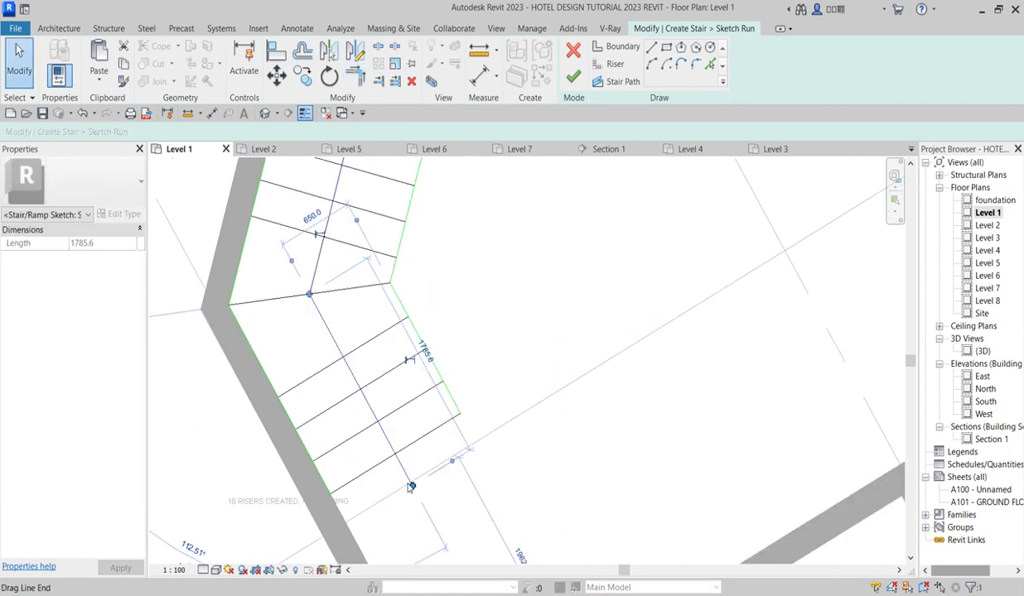
drag(412, 487, 393, 454)
scroll(422, 518, down, 3)
scroll(422, 518, down, 2)
scroll(460, 321, up, 4)
mouse_move(462, 321)
mouse_down()
mouse_move(469, 332)
mouse_move(474, 323)
mouse_move(460, 332)
mouse_up()
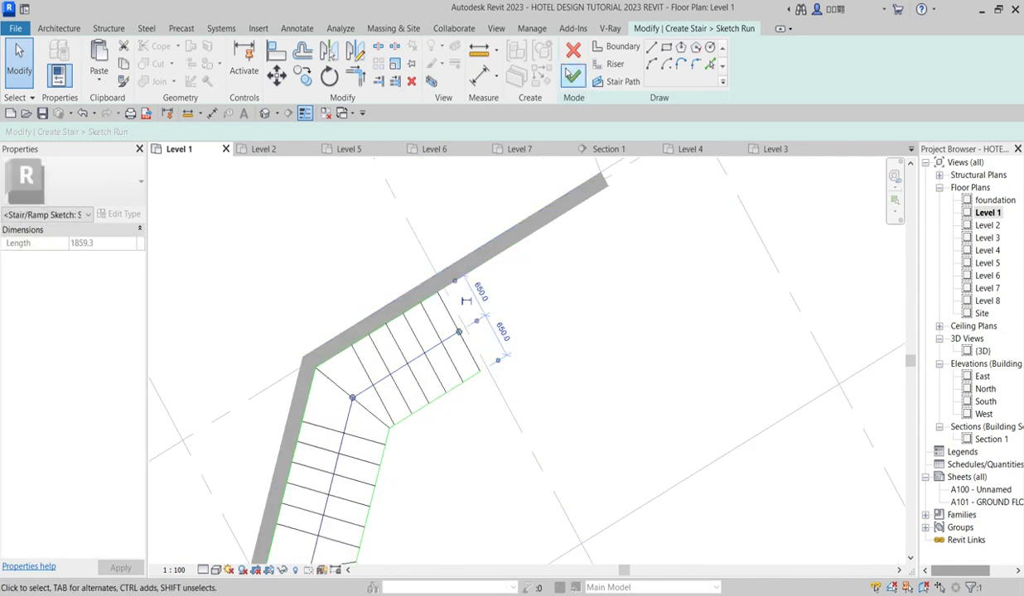
click(572, 76)
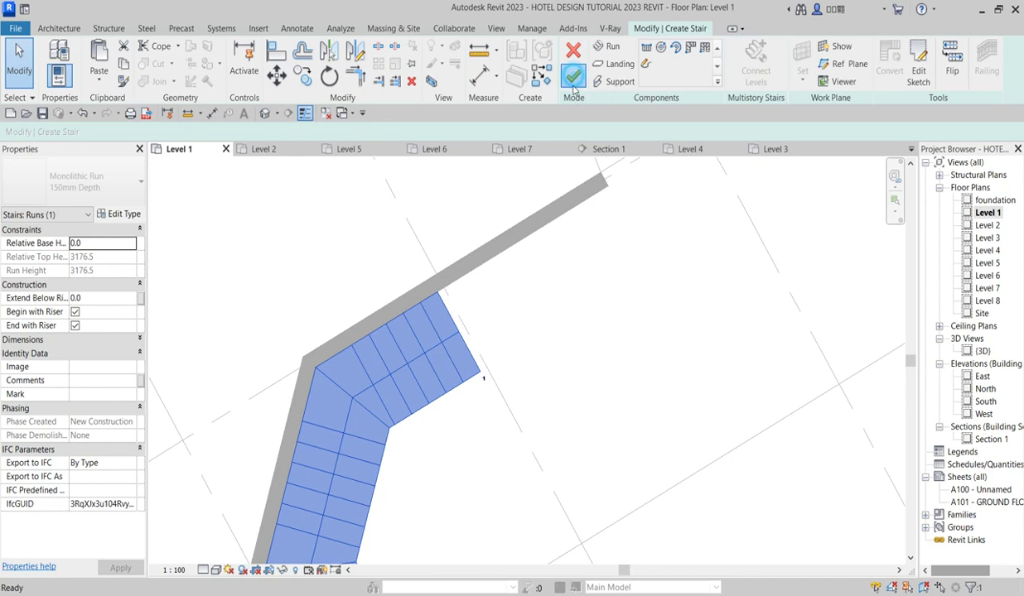
Check the finished lobby stair, then go to Section 1 from the section line
scroll(607, 312, down, 3)
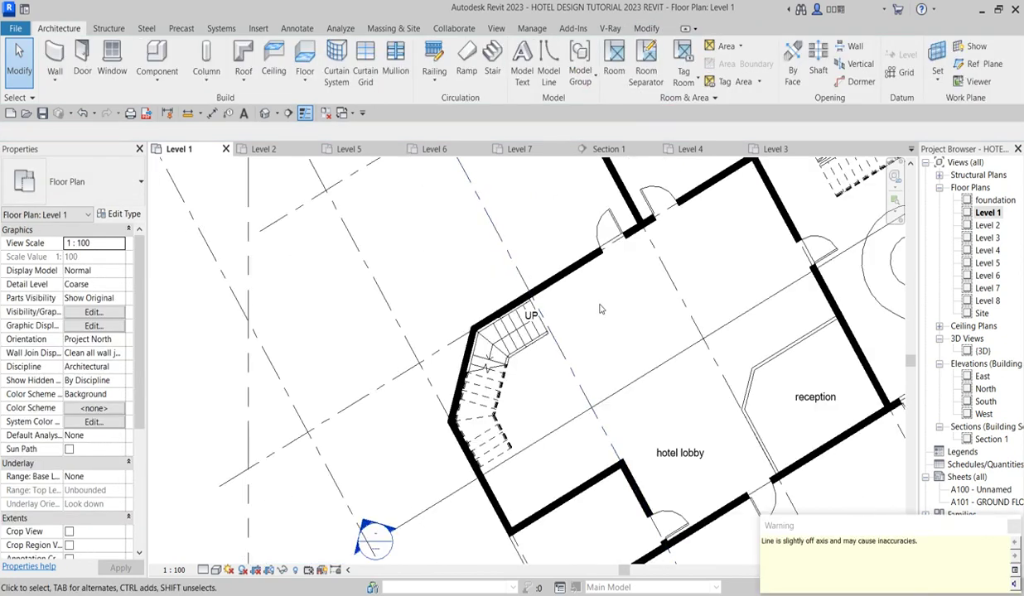
click(473, 372)
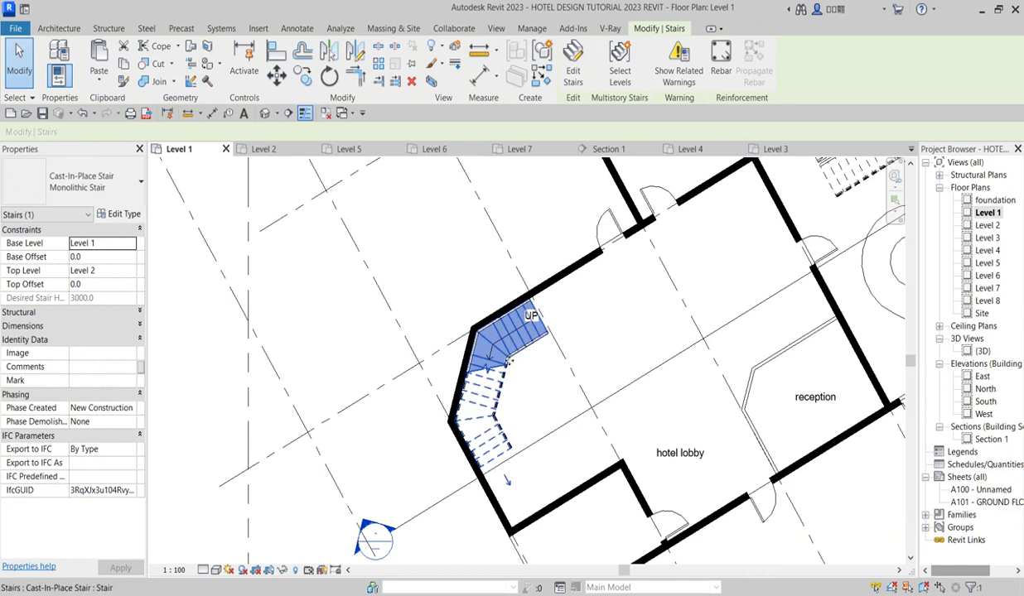
key(Escape)
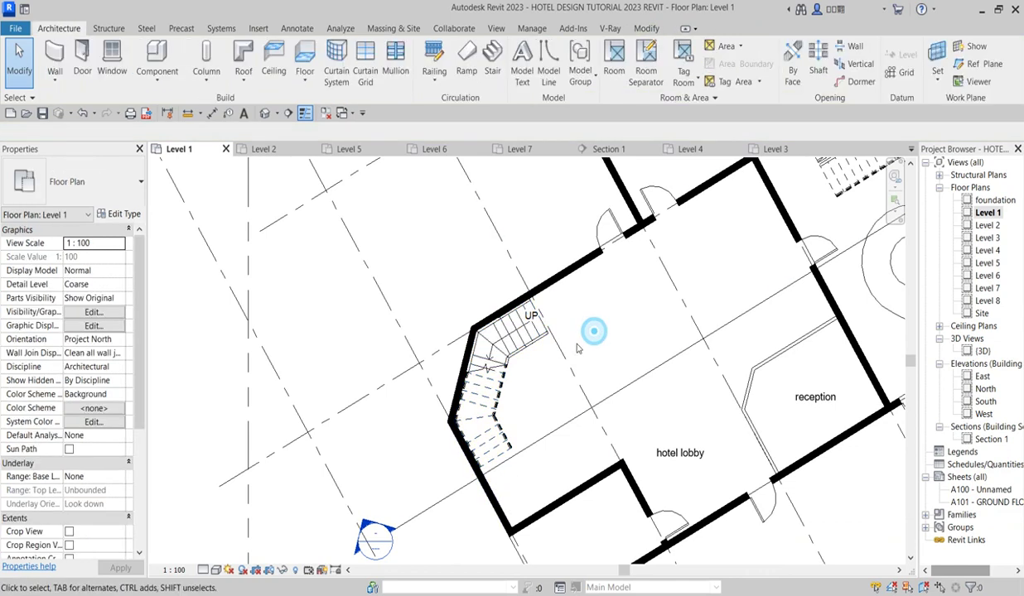
scroll(590, 331, down, 2)
click(625, 358)
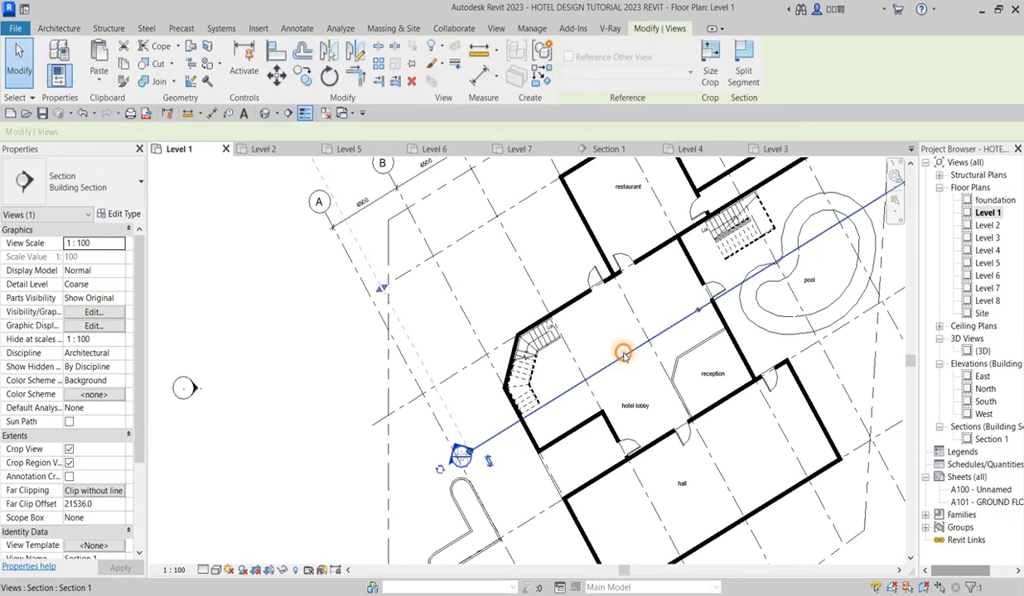
right_click(623, 356)
click(662, 83)
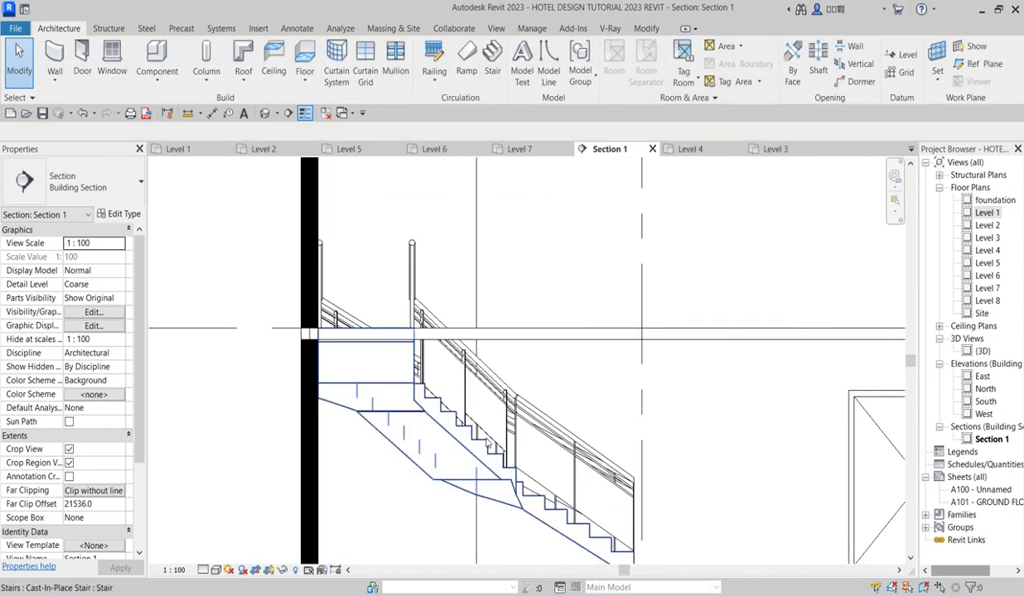
Zoom out in Section 1 to show the roof and all levels, then select the lobby stair
scroll(489, 443, down, 2)
scroll(431, 418, down, 5)
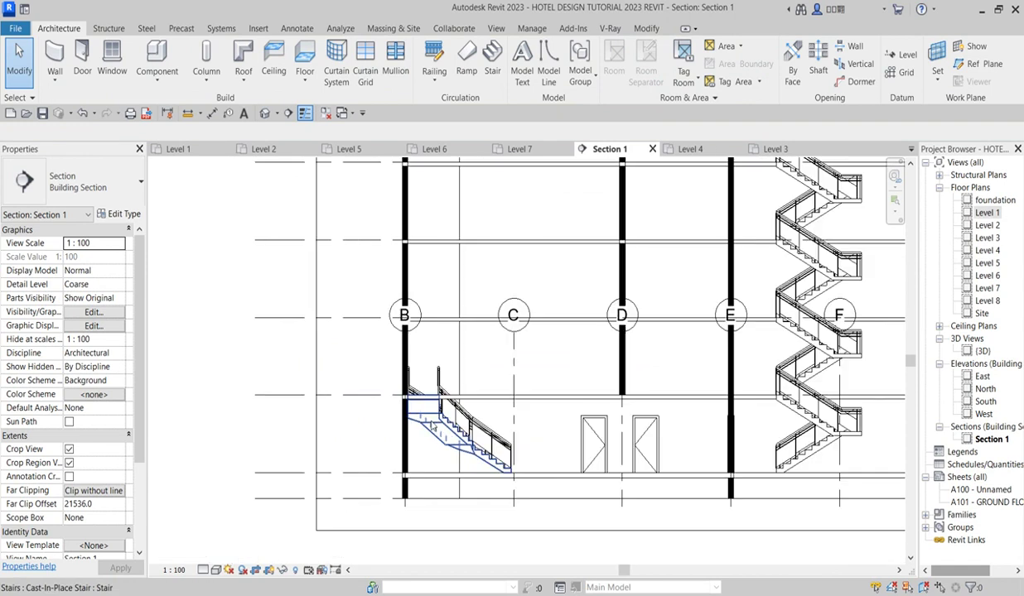
scroll(460, 451, up, 3)
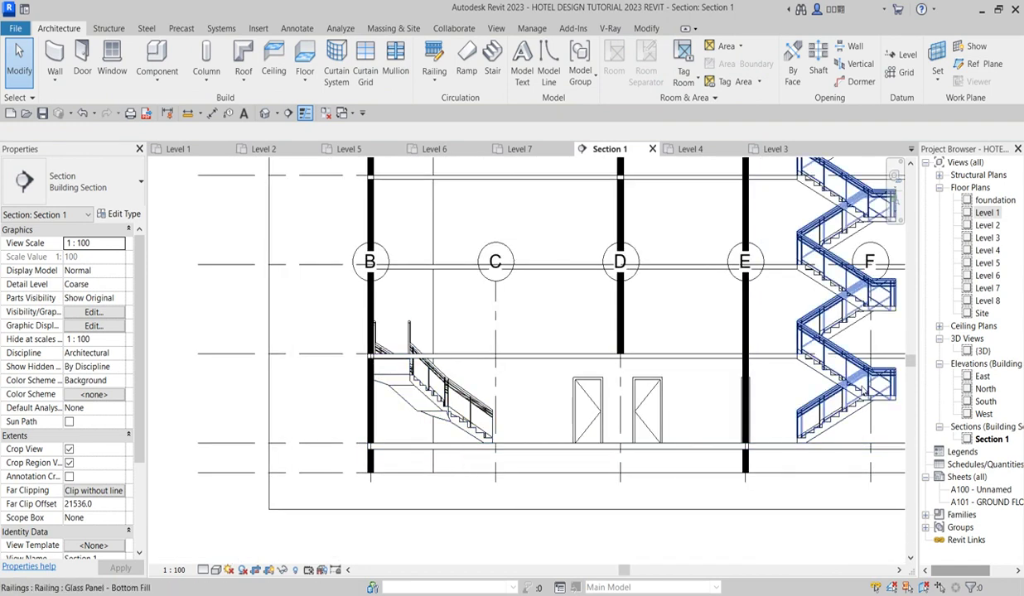
scroll(824, 418, down, 3)
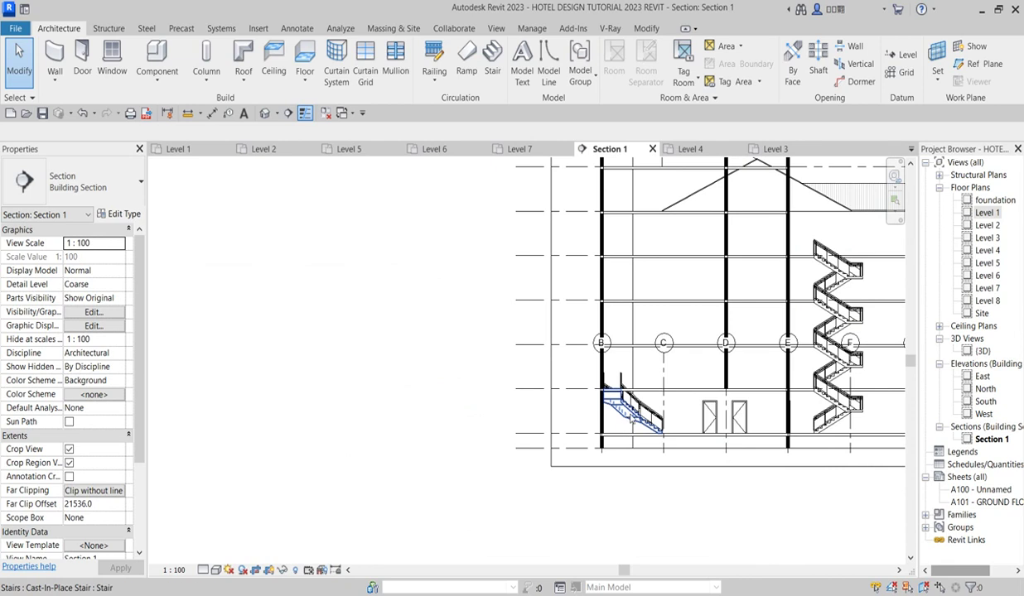
scroll(621, 412, down, 1)
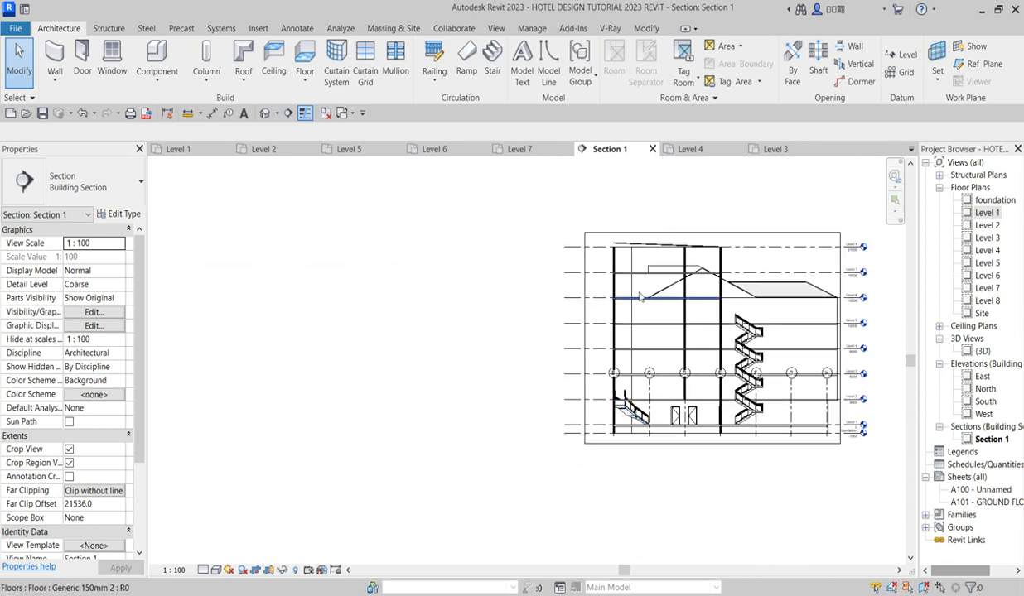
middle_drag(572, 218, 563, 292)
scroll(563, 291, down, 2)
scroll(679, 332, up, 3)
scroll(538, 389, down, 3)
scroll(490, 424, up, 1)
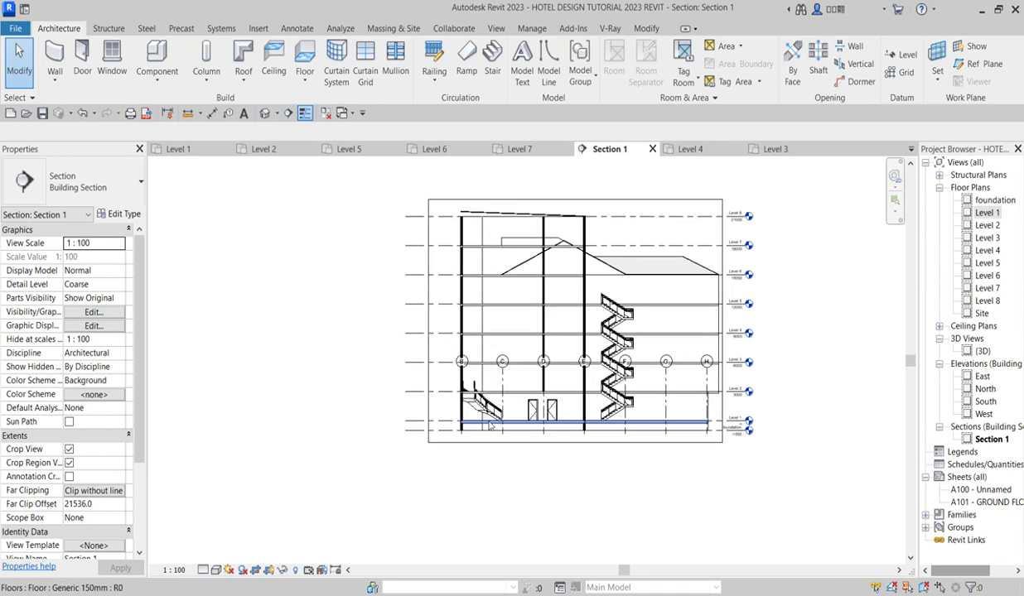
scroll(489, 424, up, 3)
click(489, 414)
Connect the lobby stair to Levels 3, 4, 5, 6 and 7 as a multistory stair
scroll(480, 452, down, 2)
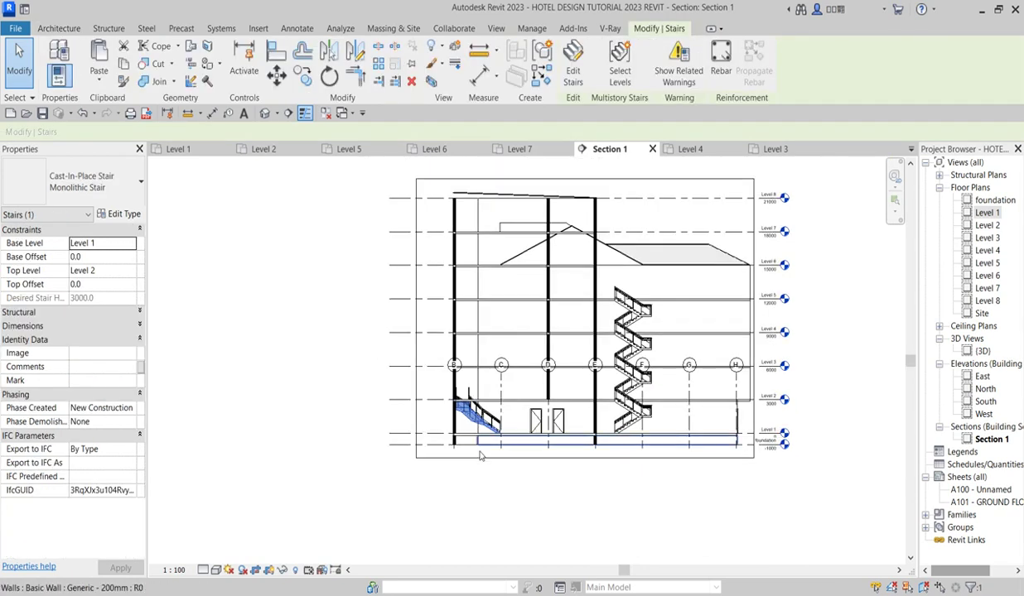
click(621, 66)
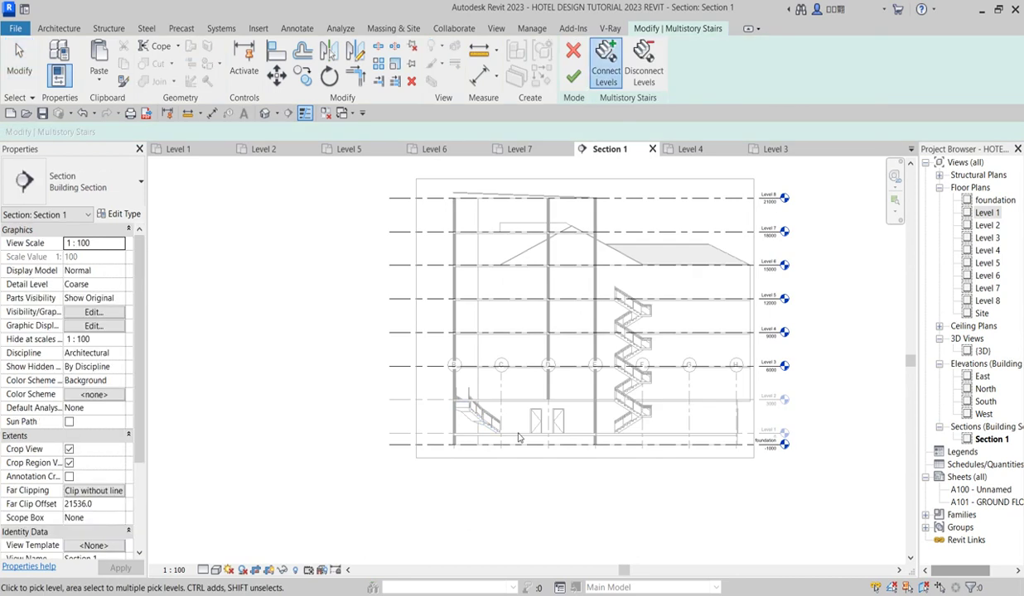
click(759, 369)
click(761, 333)
click(766, 302)
click(768, 272)
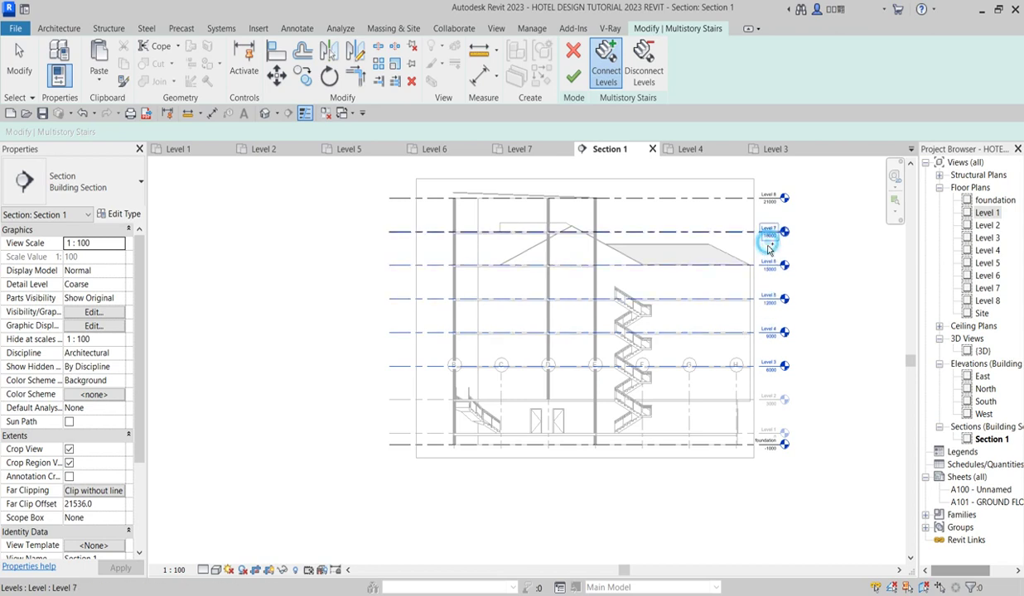
click(768, 248)
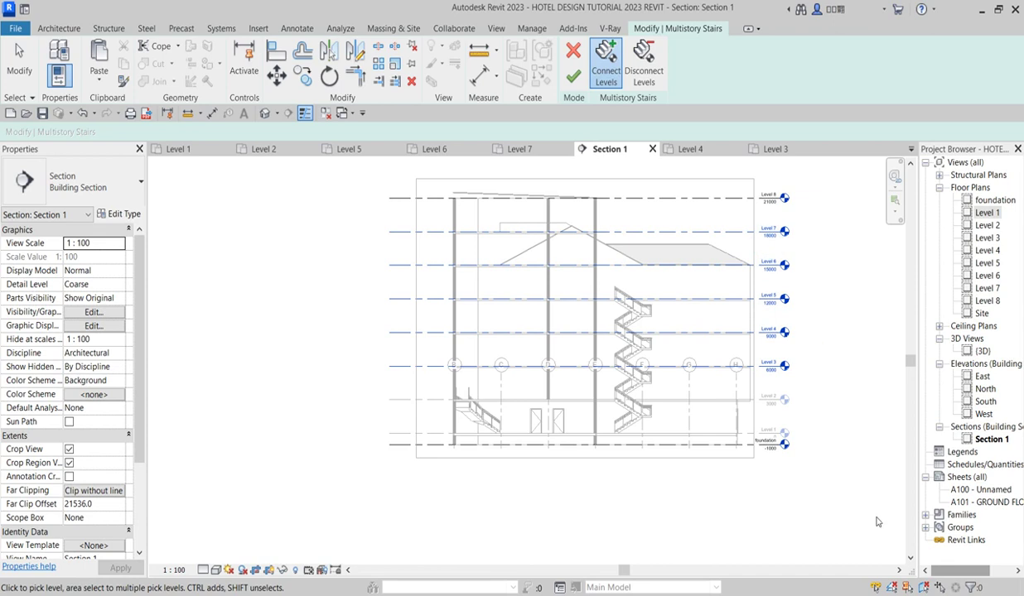
click(611, 56)
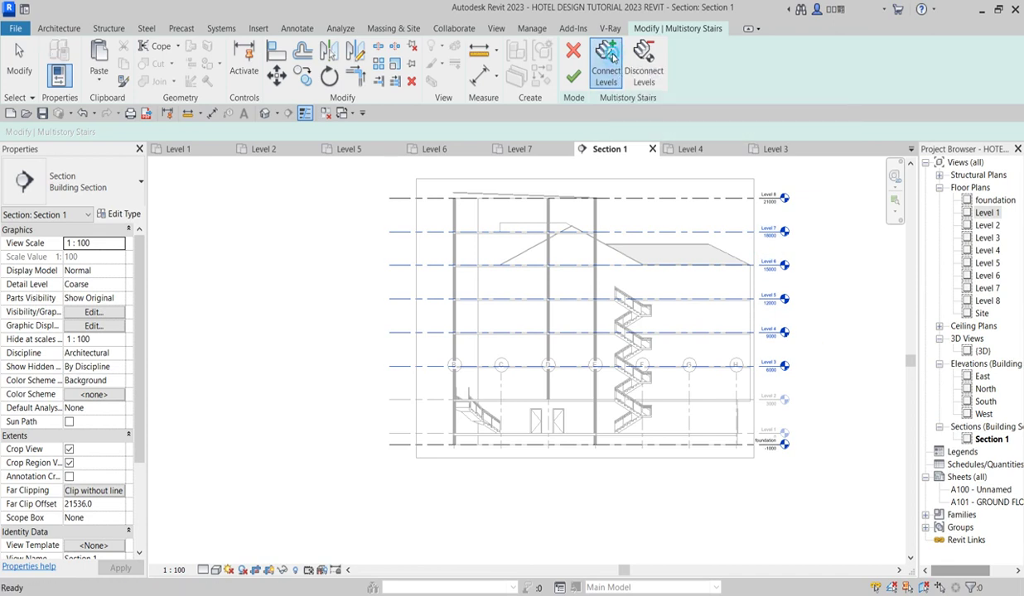
click(574, 77)
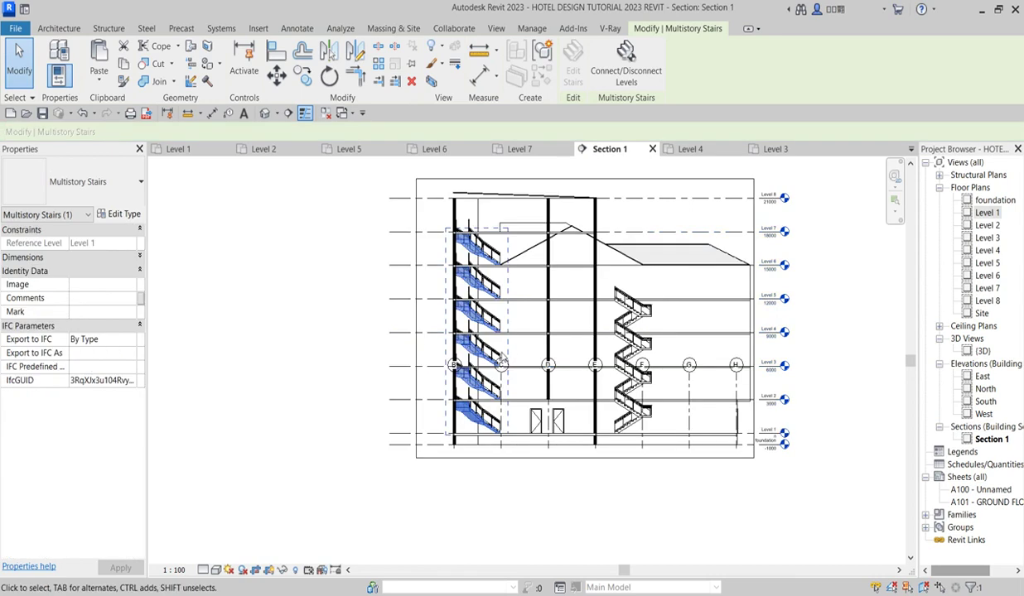
click(303, 348)
scroll(375, 373, up, 5)
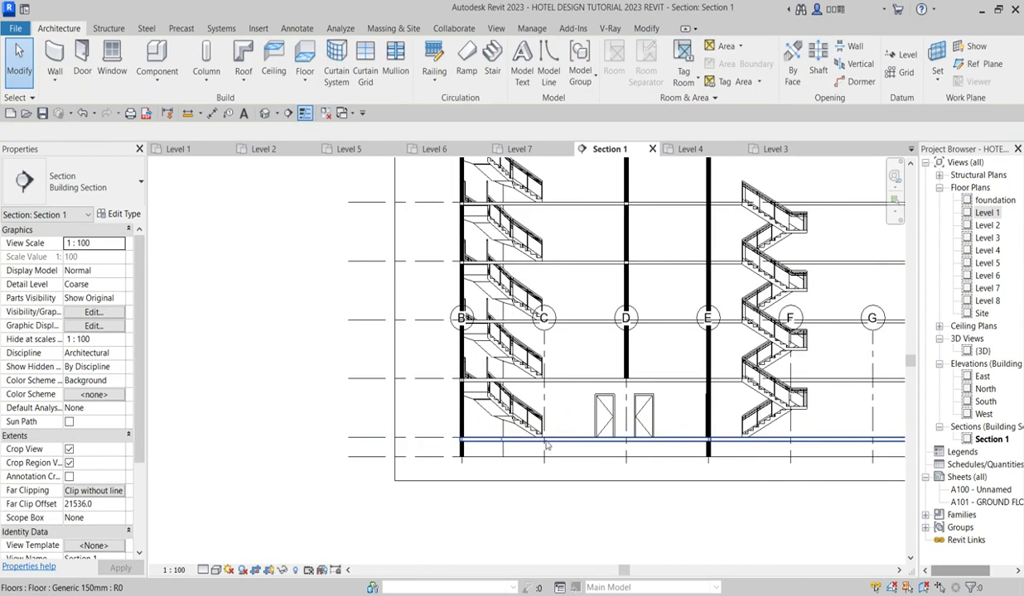
Drag grid H's end above the building so the B–H grid heads show at the top
scroll(522, 356, down, 5)
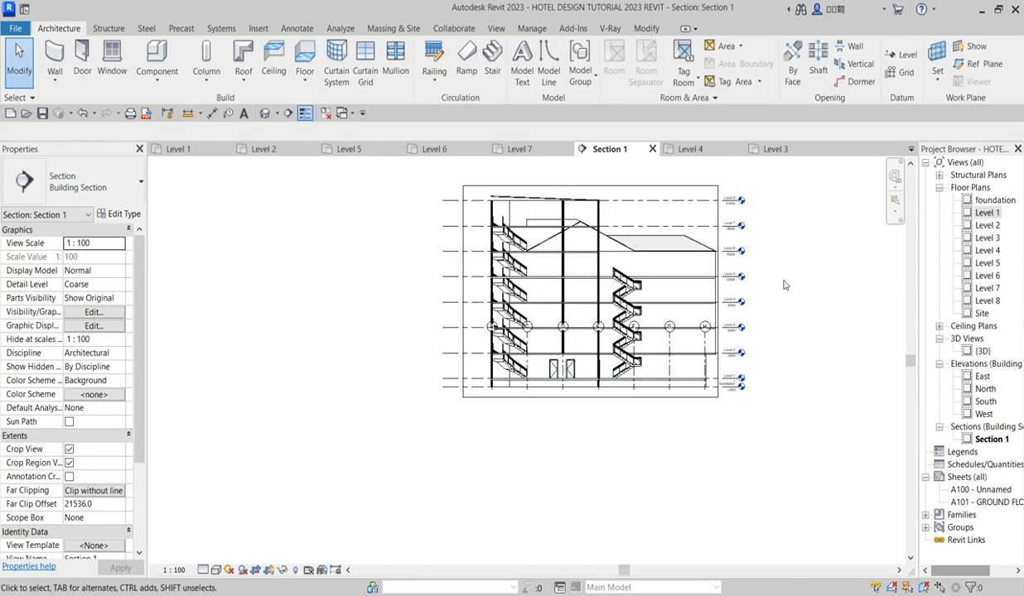
scroll(572, 225, up, 3)
scroll(489, 348, up, 4)
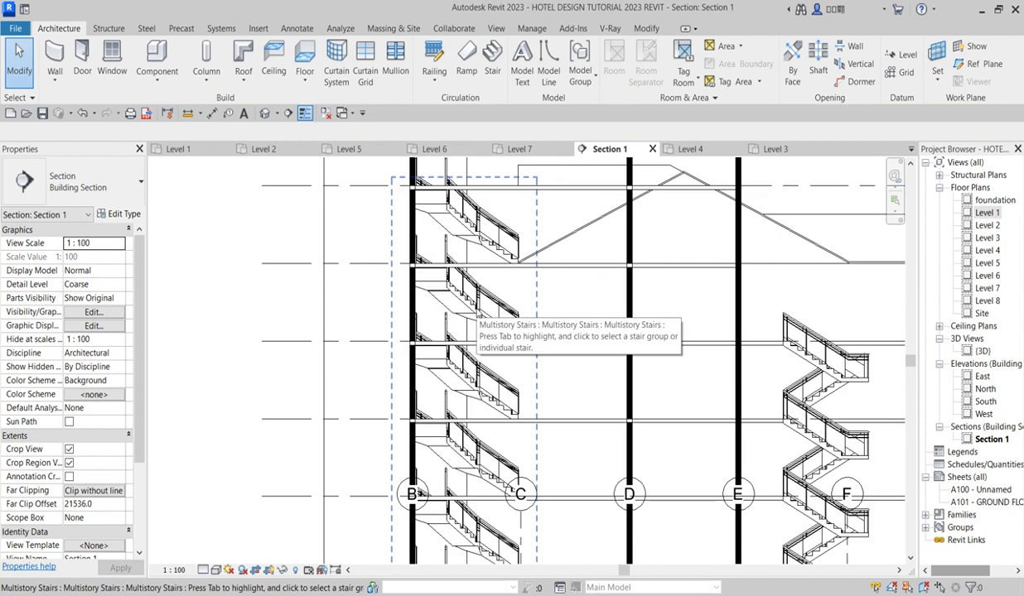
scroll(520, 509, down, 5)
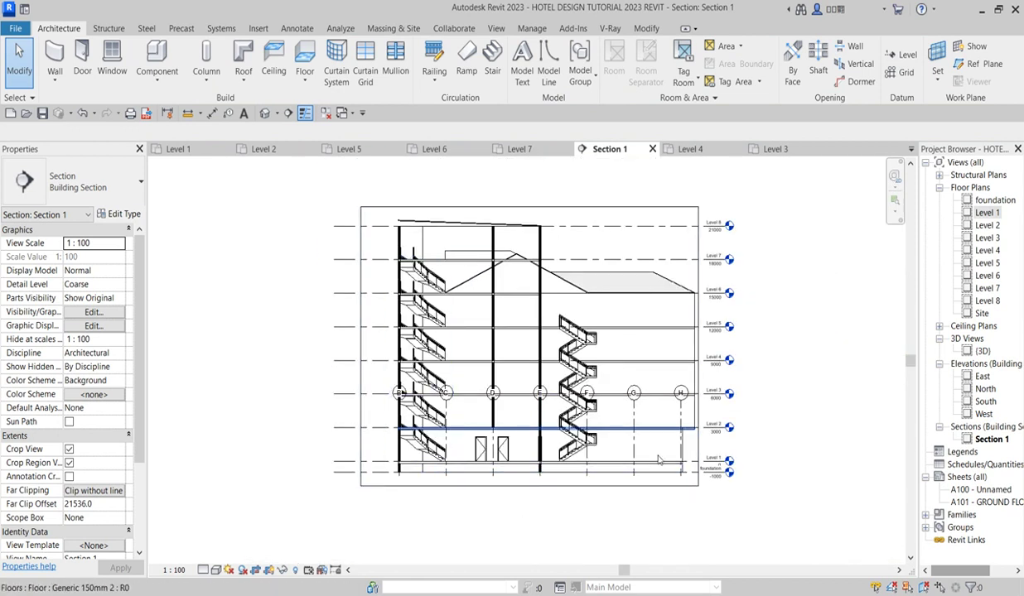
scroll(654, 451, up, 2)
click(693, 398)
scroll(693, 414, down, 2)
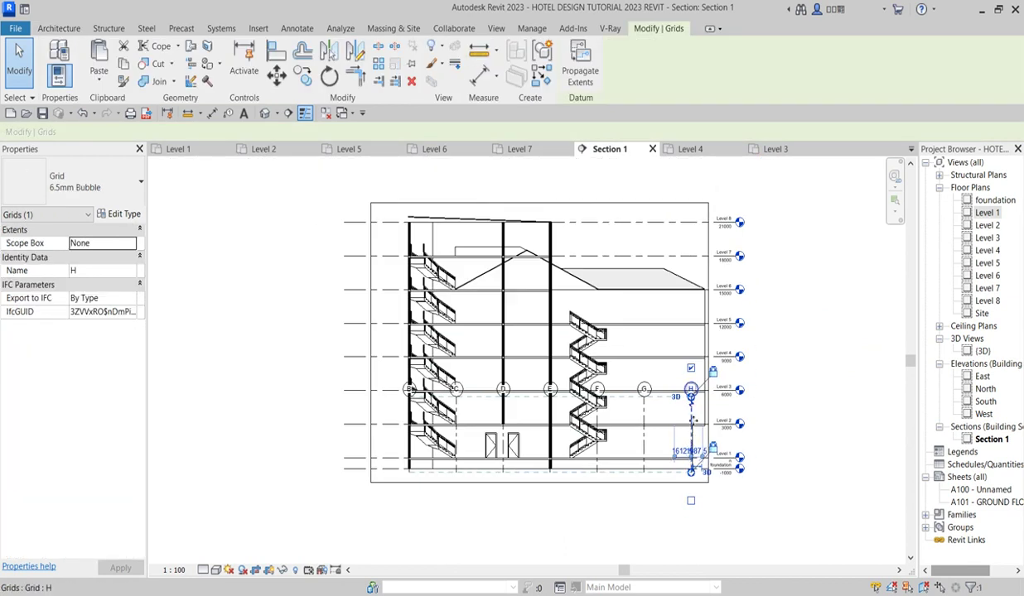
drag(692, 400, 691, 181)
click(774, 213)
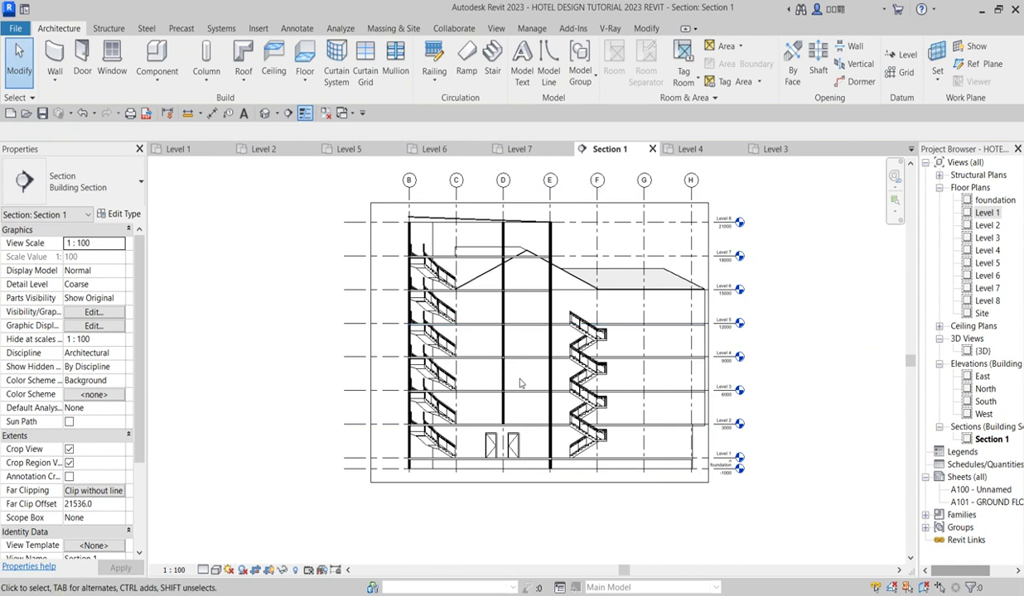
scroll(596, 306, up, 2)
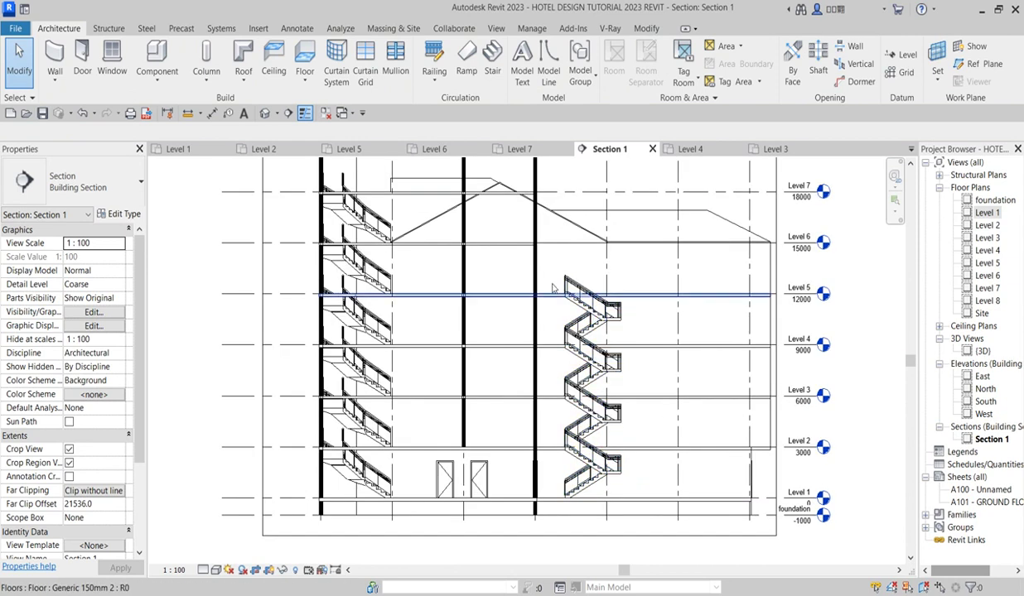
scroll(609, 273, down, 2)
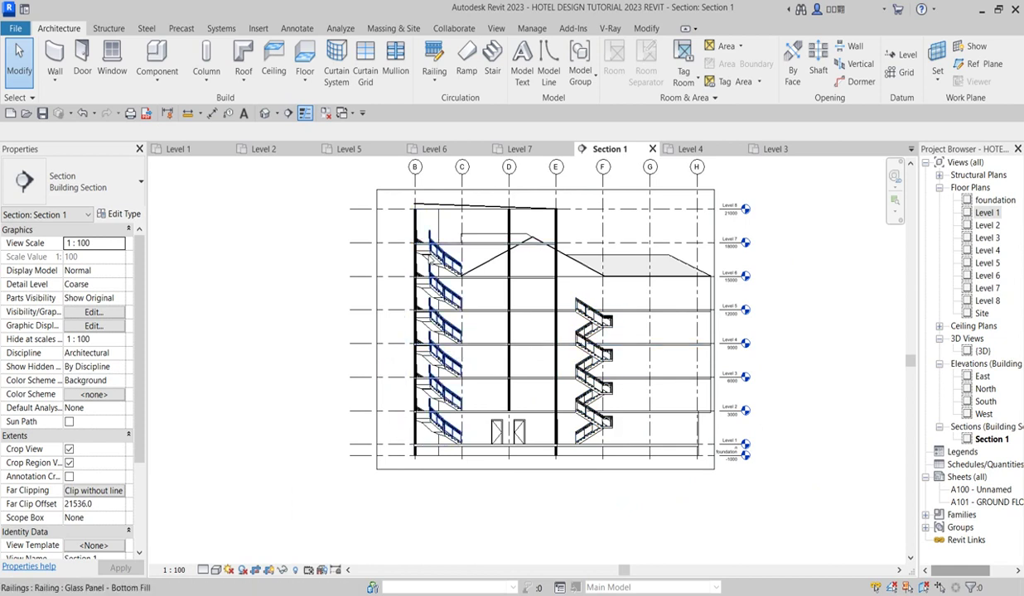
Open the Level 1, Level 2, Level 3 and Level 4 floor plans in turn
double_click(987, 213)
double_click(986, 225)
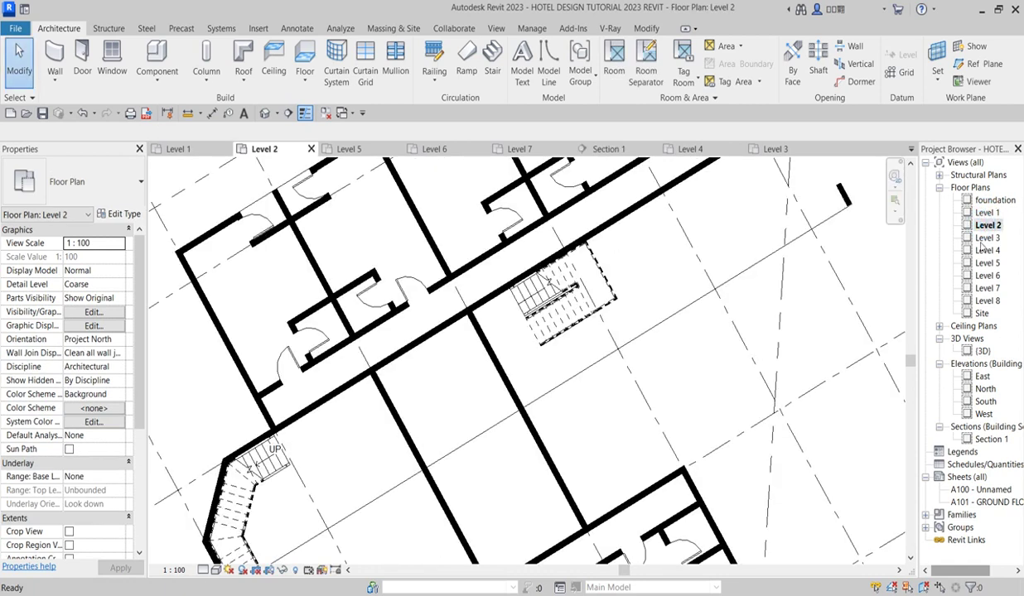
double_click(986, 238)
double_click(986, 250)
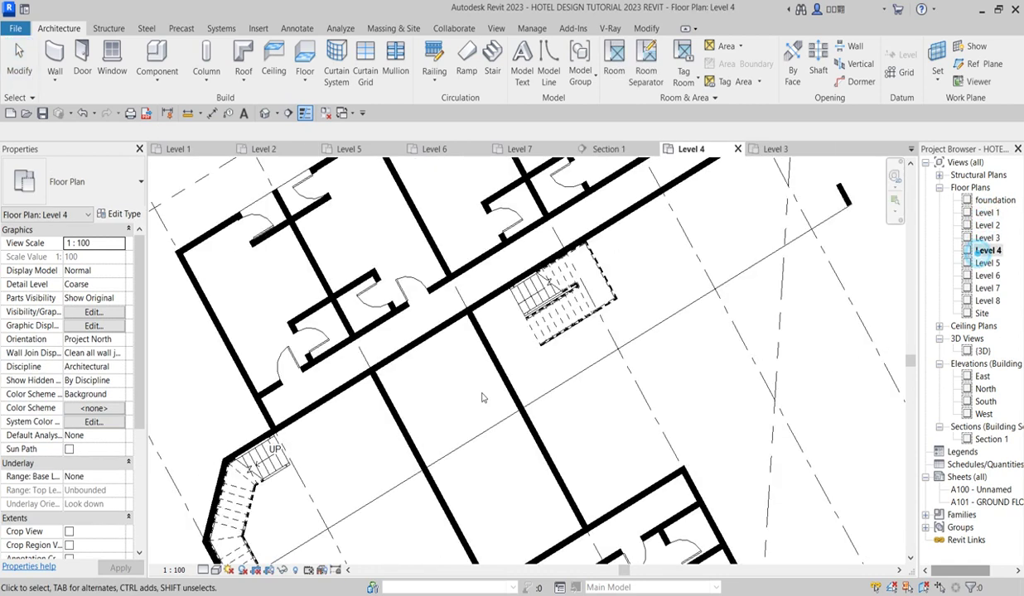
Zoom around the Level 4 plan to inspect the repeated lobby stair
scroll(304, 524, down, 5)
scroll(305, 524, up, 3)
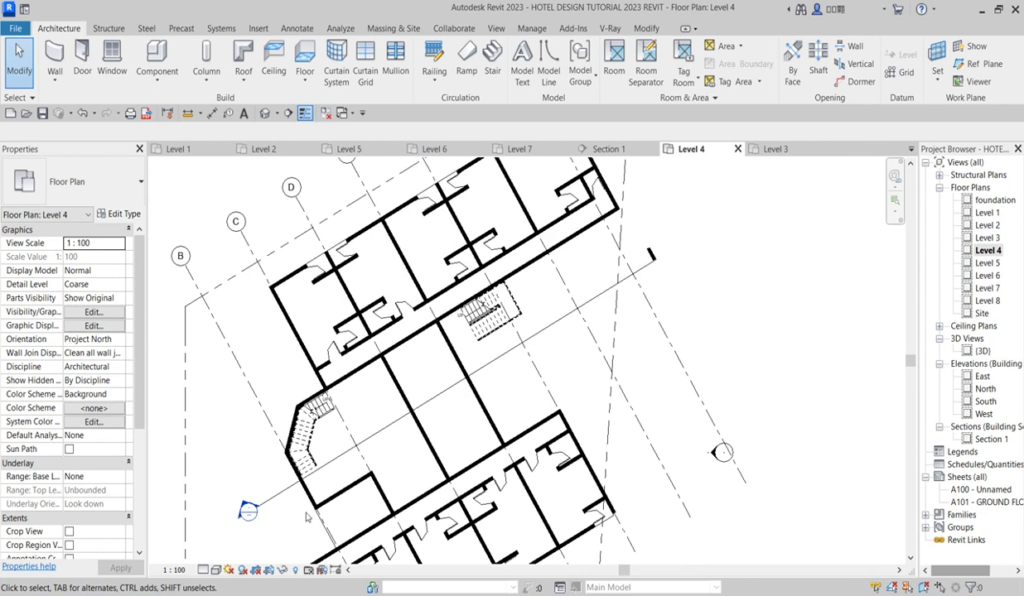
scroll(464, 336, up, 2)
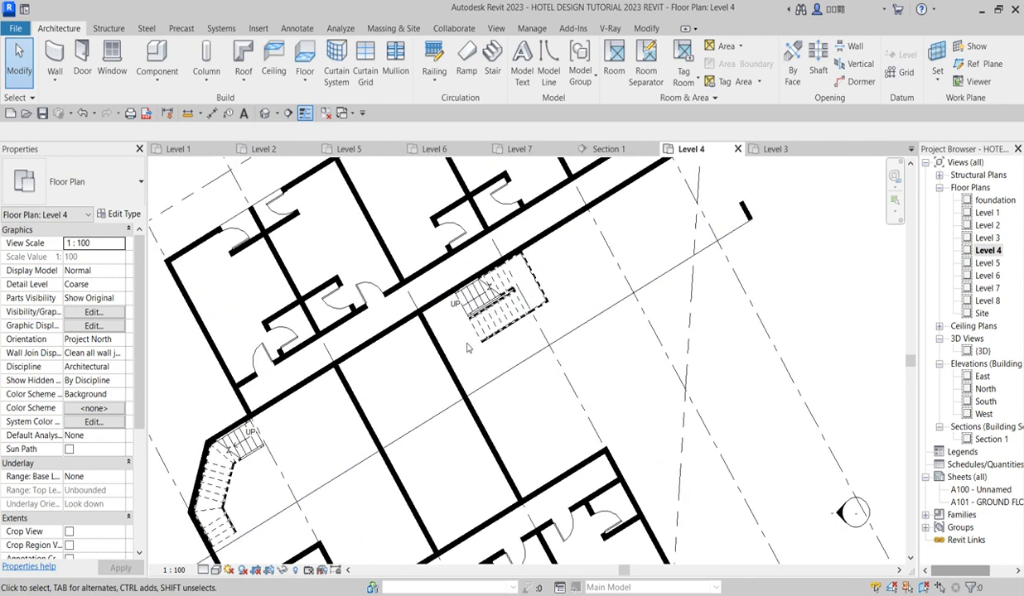
scroll(586, 334, down, 3)
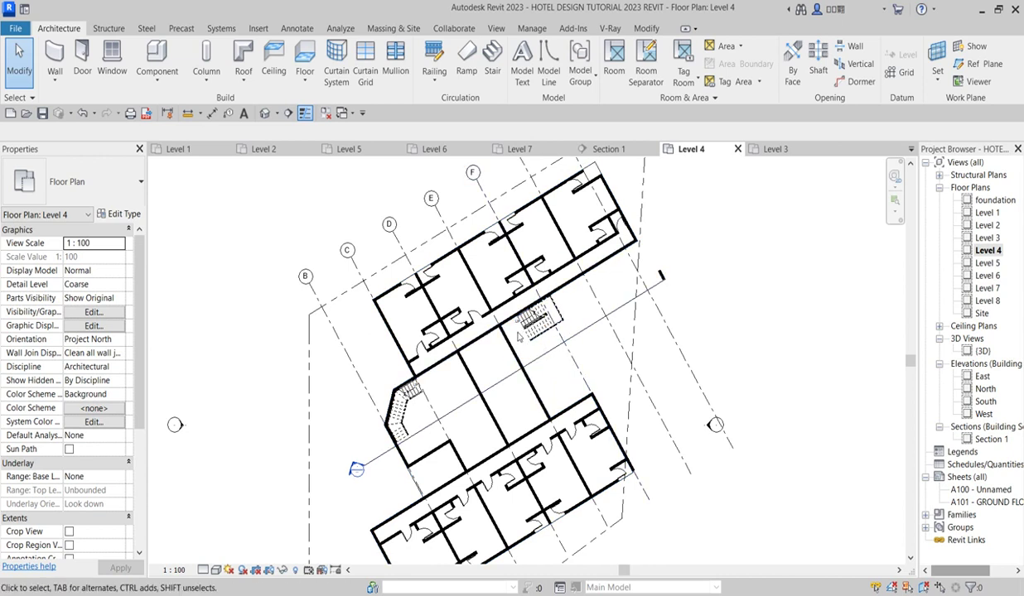
scroll(518, 415, down, 2)
scroll(489, 456, up, 3)
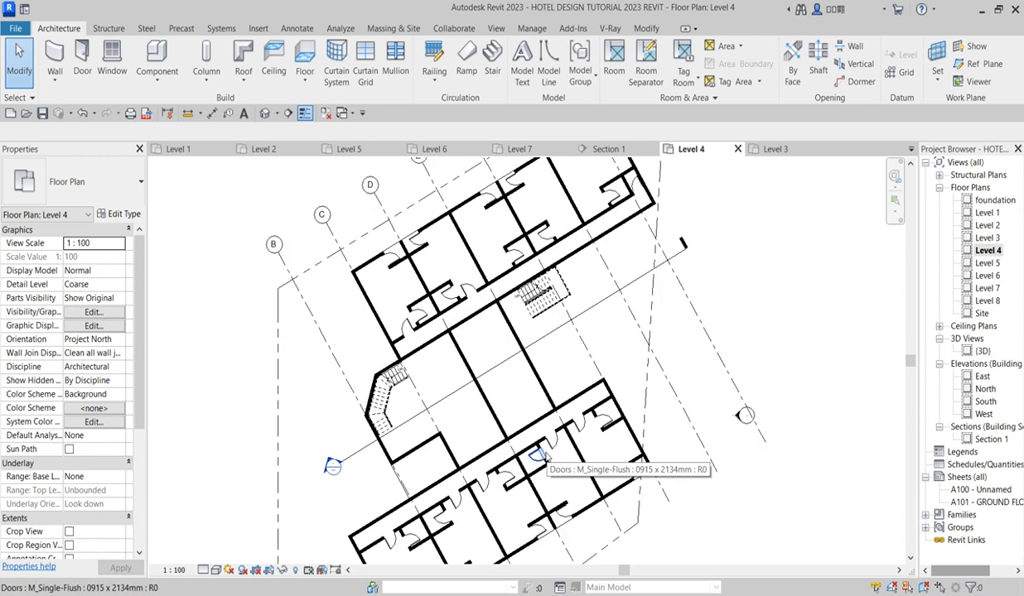
scroll(539, 296, up, 3)
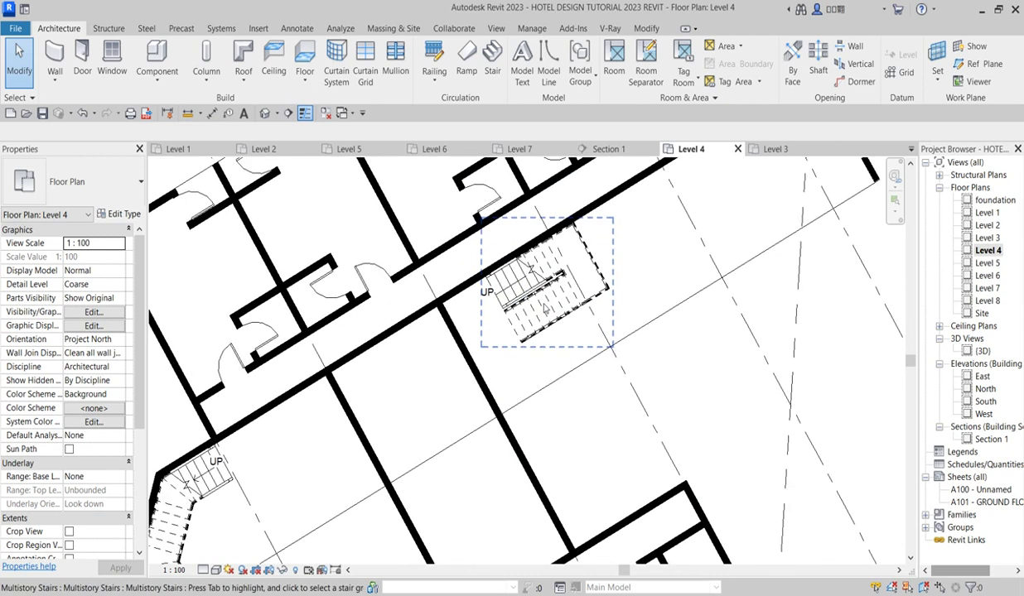
scroll(507, 335, down, 3)
scroll(504, 354, up, 4)
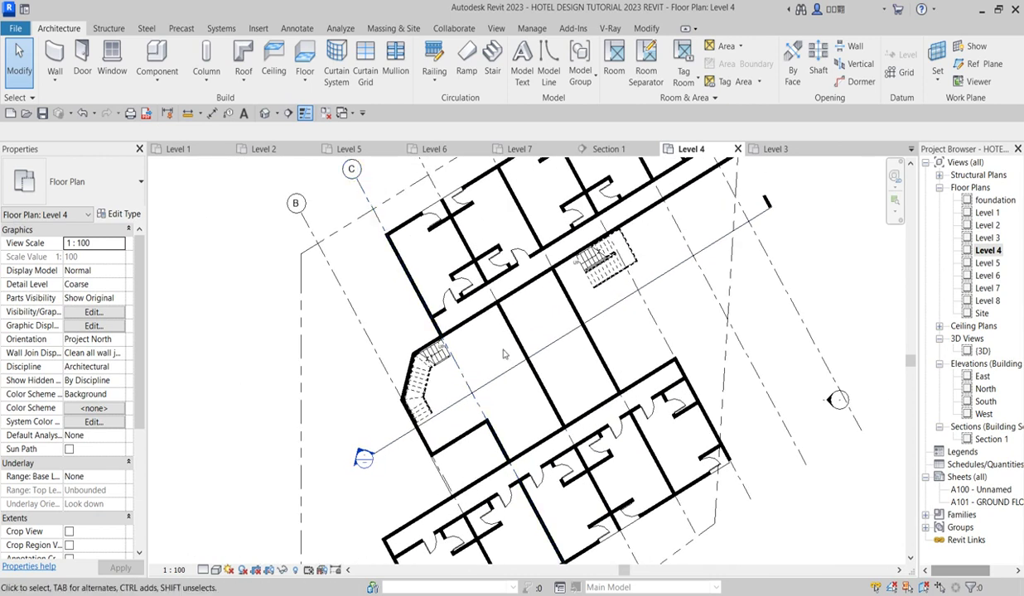
scroll(503, 355, down, 3)
scroll(429, 419, up, 3)
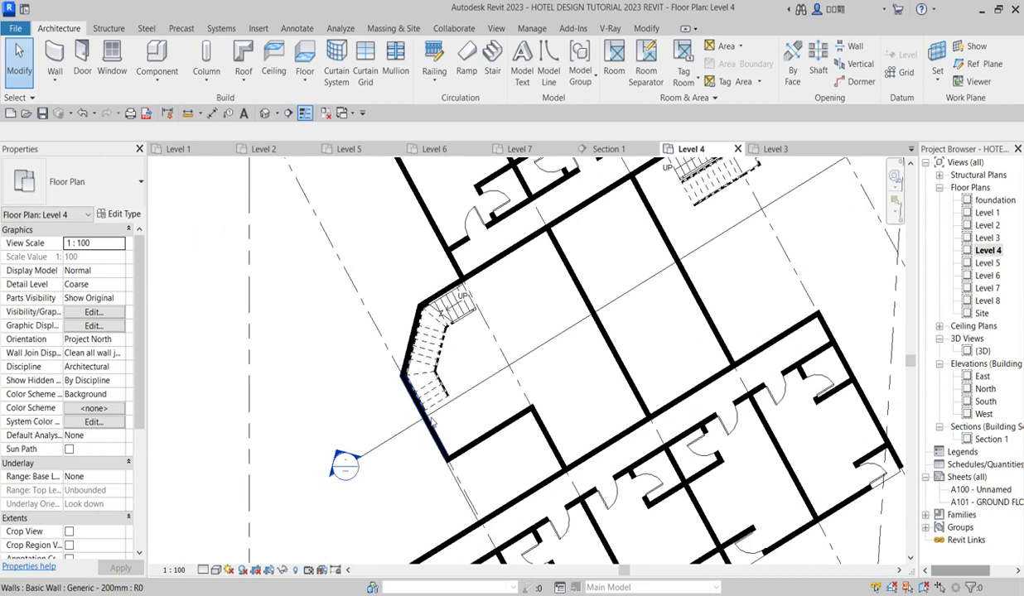
scroll(512, 313, down, 2)
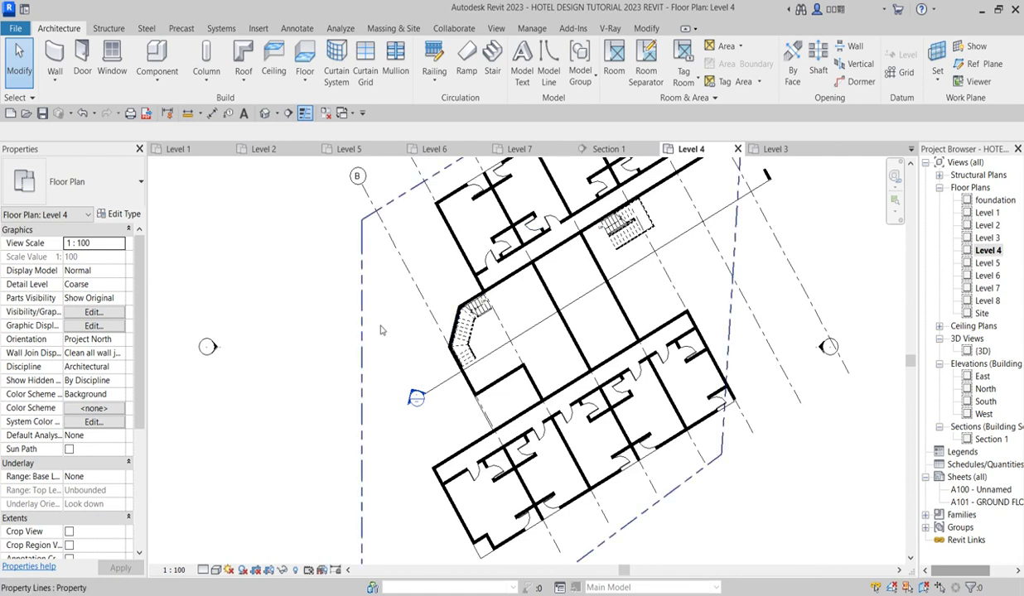
scroll(515, 328, up, 2)
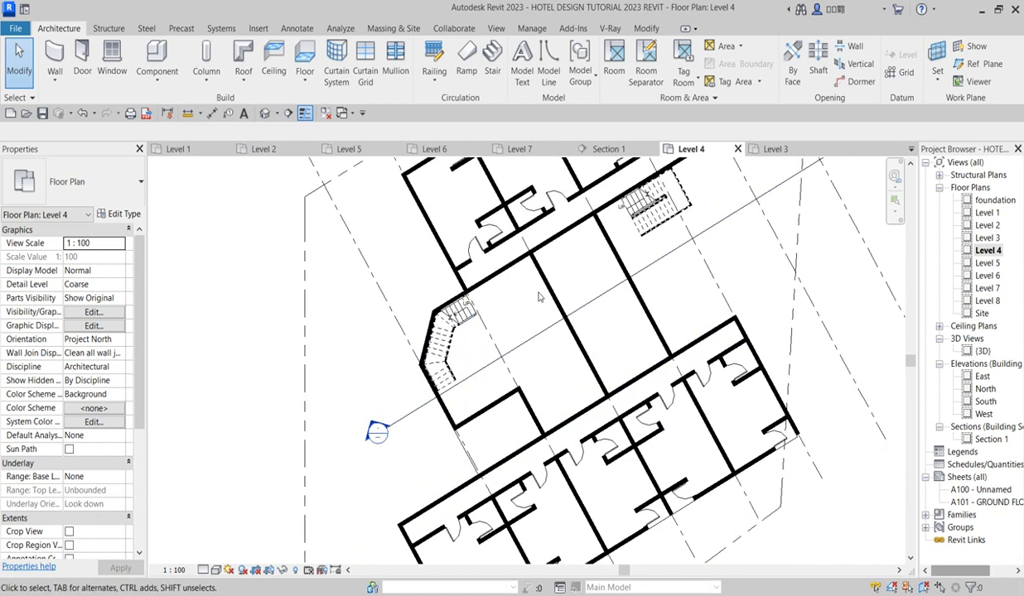